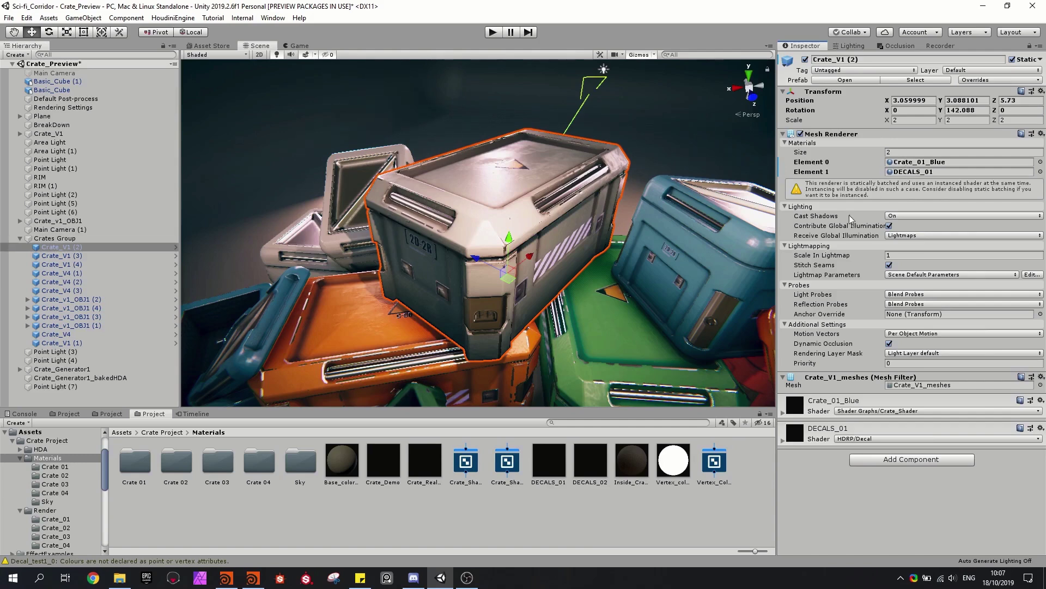
- Assign DECALS_02 to the selected crate's Element 1 material slot, and restore DECALS_01 in it
{"action": "left_click_drag", "start_coordinate": [586, 456], "coordinate": [910, 173]}
{"action": "left_click_drag", "start_coordinate": [553, 469], "coordinate": [946, 172]}
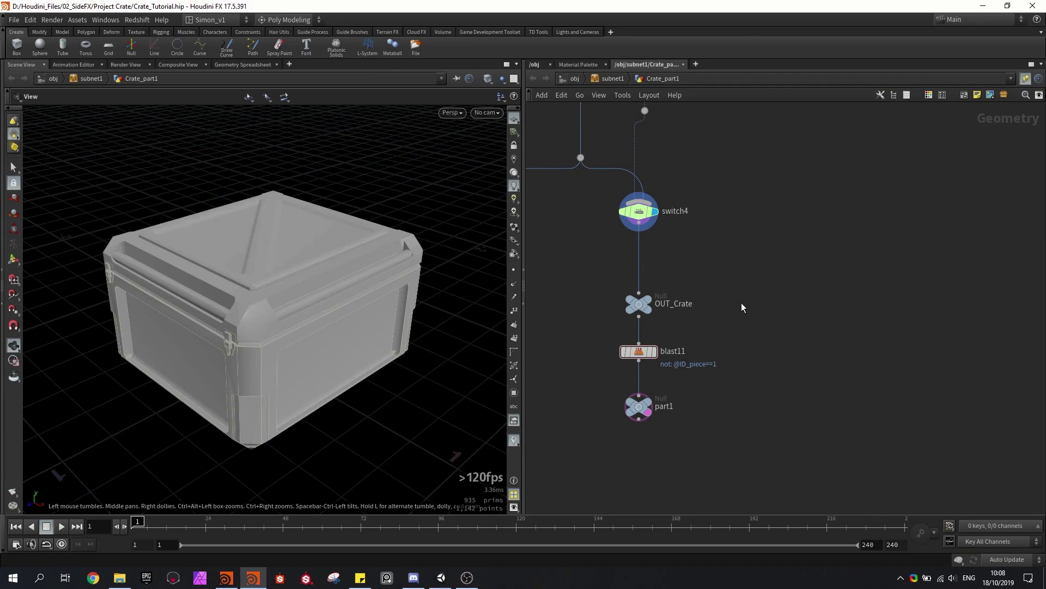
- In Houdini, add a GameDev Decal Projector node beside OUT_Crate and wire switch4's output into its first input
{"action": "key", "text": "Tab"}
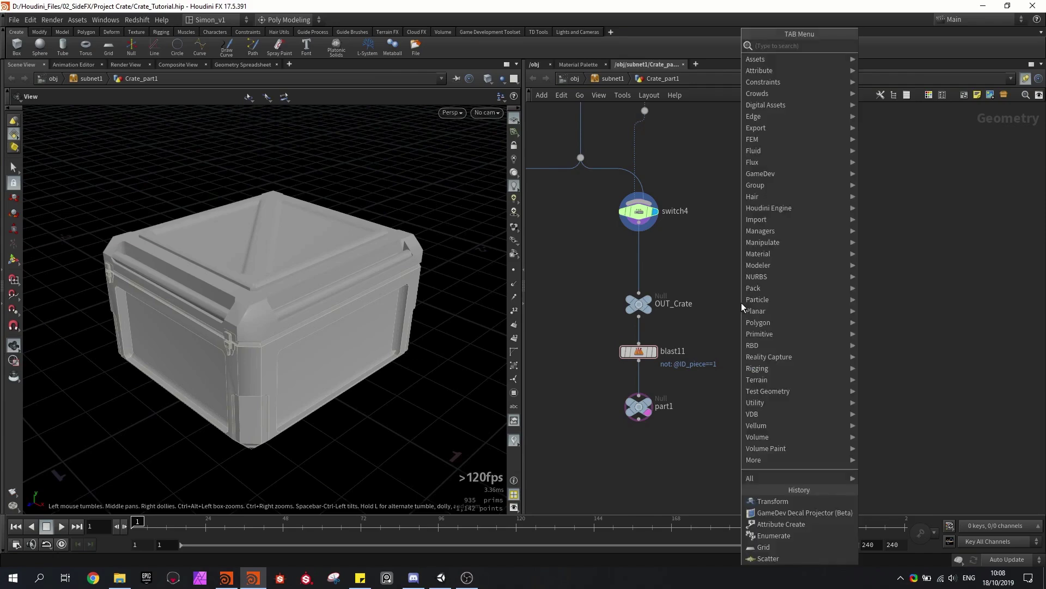
{"action": "type", "text": "dec"}
{"action": "left_click", "coordinate": [865, 86]}
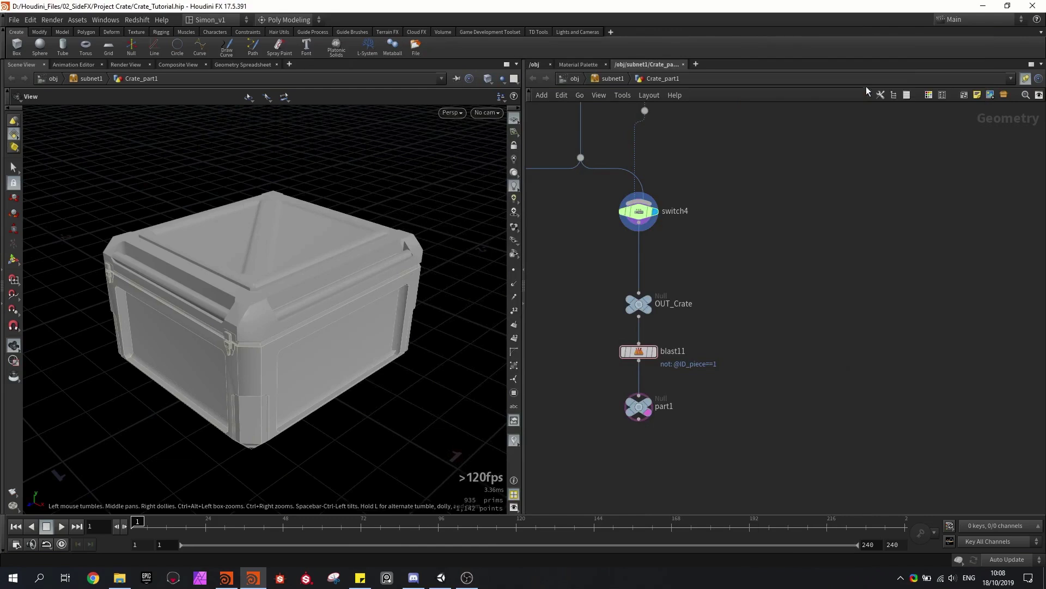
{"action": "left_click", "coordinate": [758, 298]}
{"action": "scroll", "coordinate": [758, 299], "scroll_direction": "up", "scroll_amount": 3}
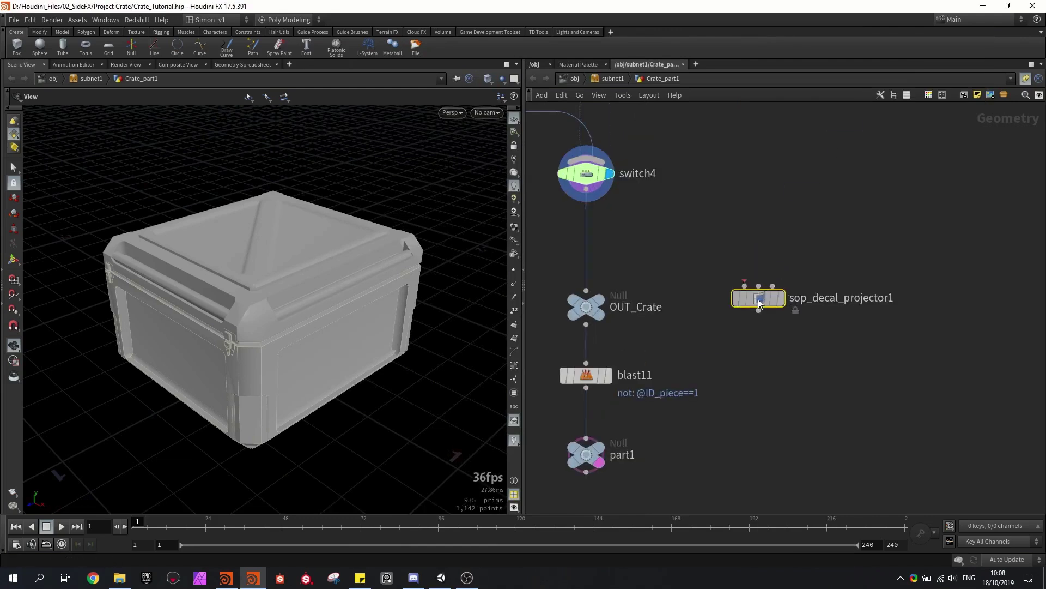
{"action": "scroll", "coordinate": [754, 305], "scroll_direction": "down", "scroll_amount": 2}
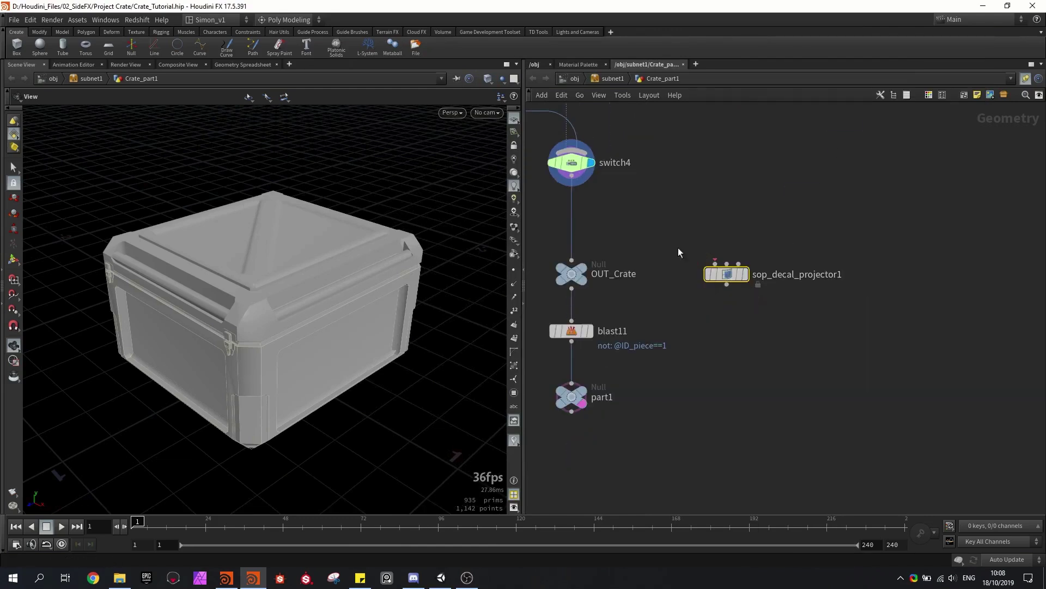
{"action": "left_click_drag", "start_coordinate": [571, 176], "coordinate": [737, 289]}
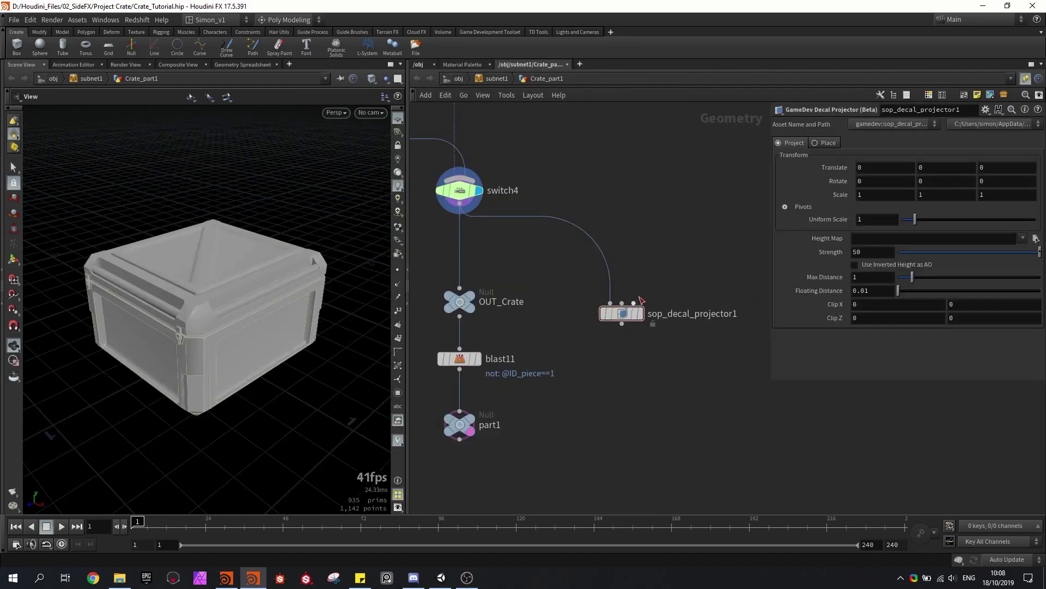
{"action": "mouse_move", "coordinate": [685, 246]}
{"action": "middle_mouse_down"}
{"action": "mouse_move", "coordinate": [662, 253]}
{"action": "mouse_move", "coordinate": [671, 246]}
{"action": "middle_mouse_up"}
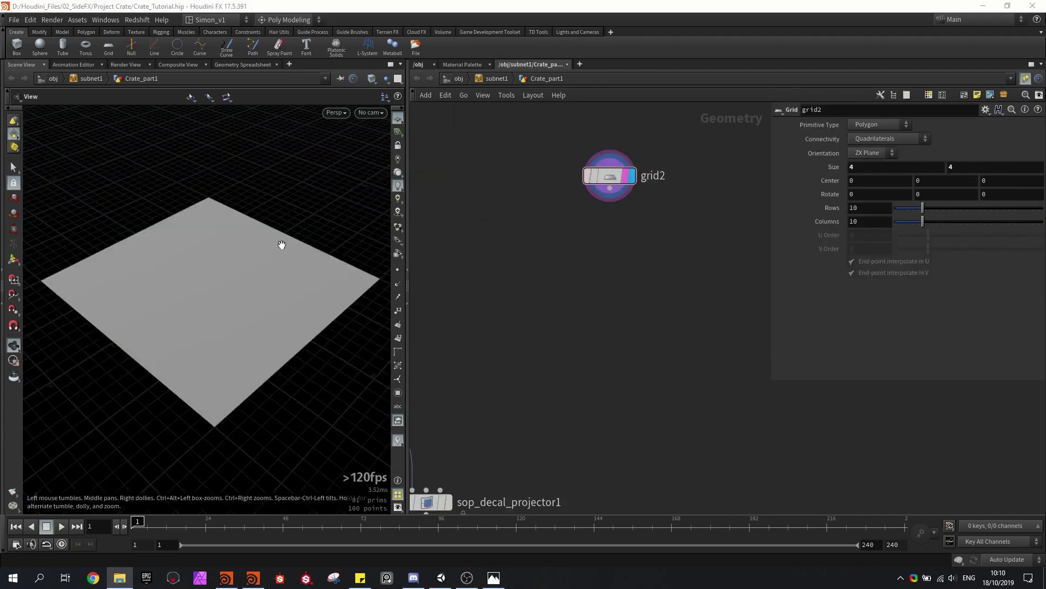
- Review the Decals_1_Color.jpg decal sheet and set grid2's rows and columns to 4
{"action": "left_click", "coordinate": [493, 577]}
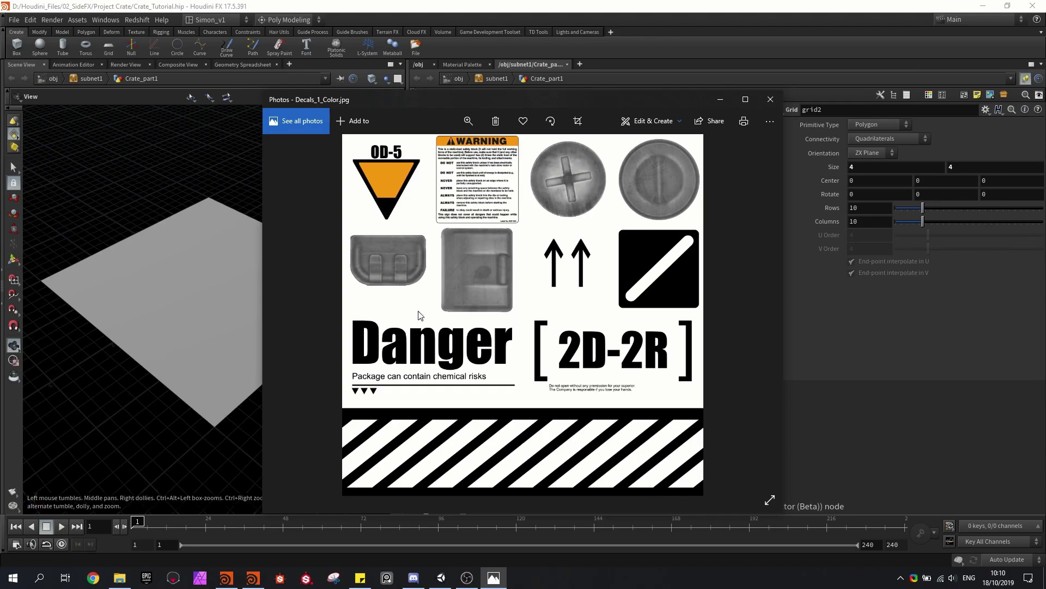
{"action": "left_click", "coordinate": [770, 100]}
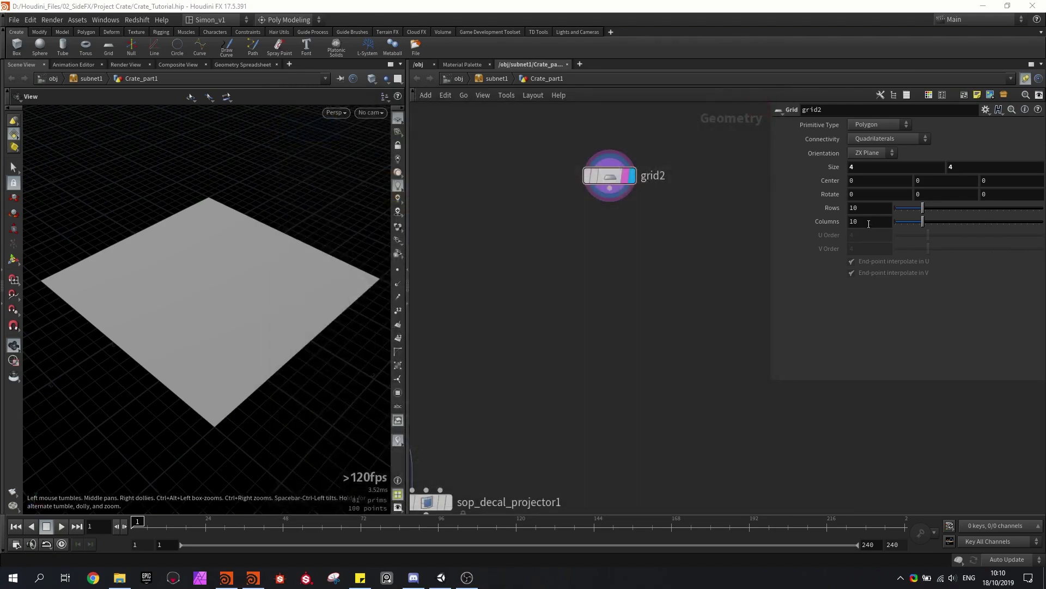
{"action": "double_click", "coordinate": [859, 207]}
{"action": "type", "text": "4"}
{"action": "key", "text": "Tab"}
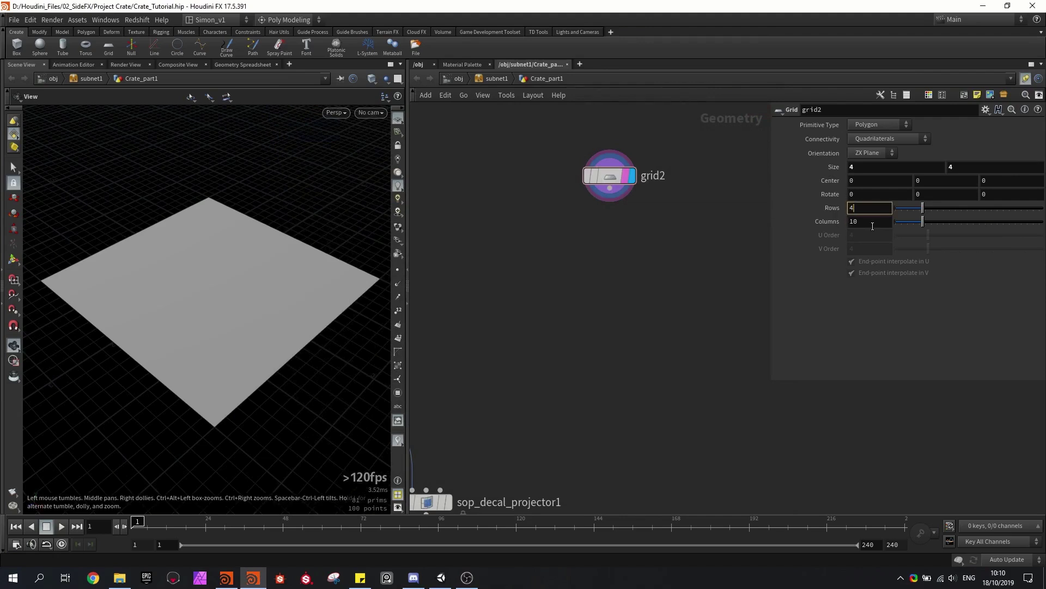
{"action": "key", "text": "Return"}
- Add a UV Project node fed by grid2, display it, and initialize its projection with the To Best Plane method
{"action": "middle_click_drag", "start_coordinate": [619, 223], "coordinate": [623, 234]}
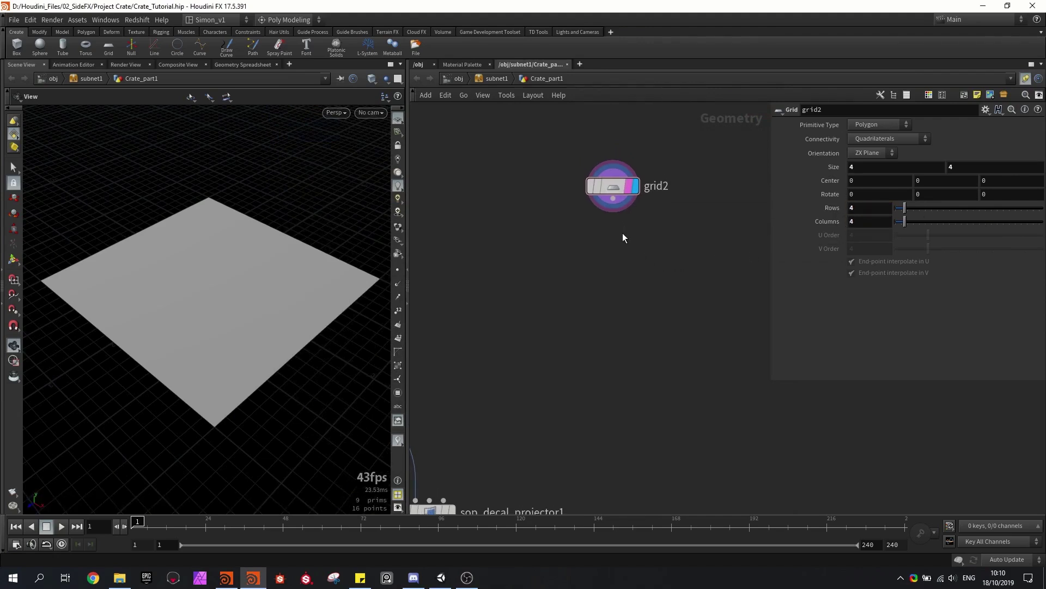
{"action": "scroll", "coordinate": [617, 240], "scroll_direction": "up", "scroll_amount": 1}
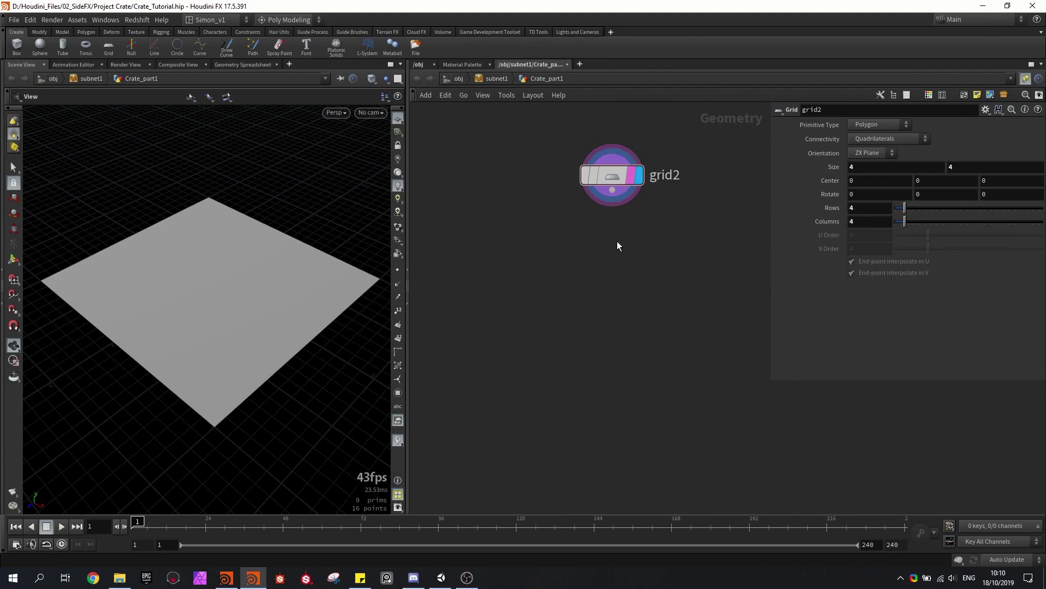
{"action": "key", "text": "Tab"}
{"action": "type", "text": "uvpro"}
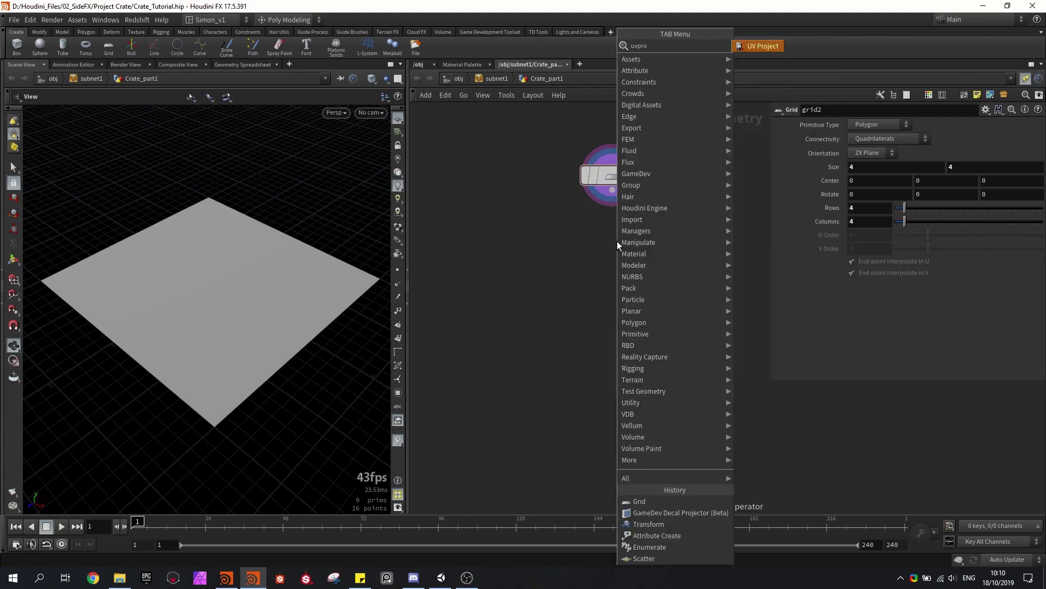
{"action": "key", "text": "Return"}
{"action": "left_click", "coordinate": [617, 241]}
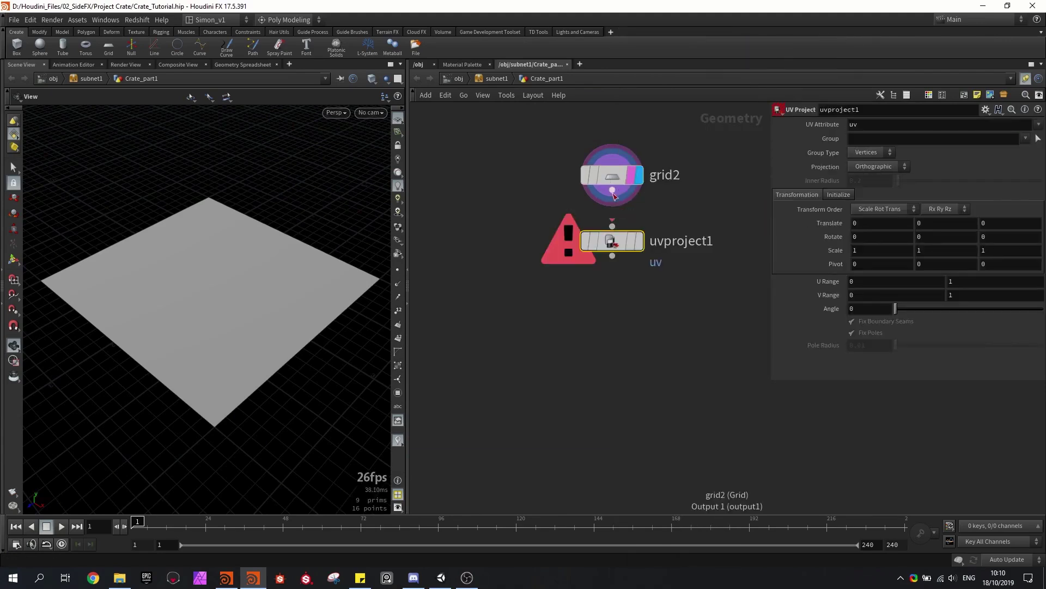
{"action": "mouse_move", "coordinate": [642, 239]}
{"action": "left_click", "coordinate": [838, 195]}
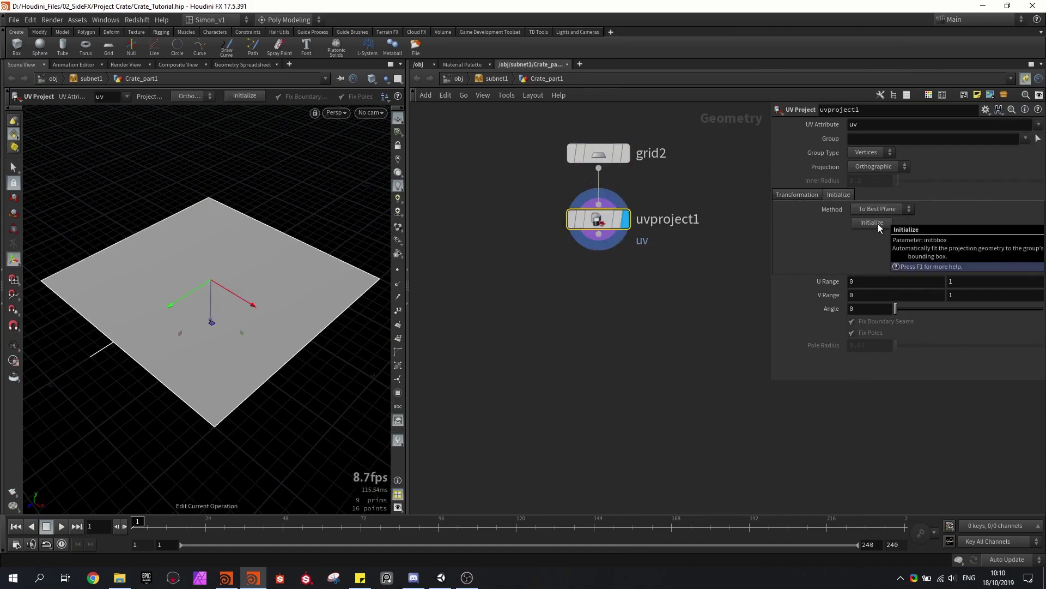
{"action": "left_click", "coordinate": [878, 224]}
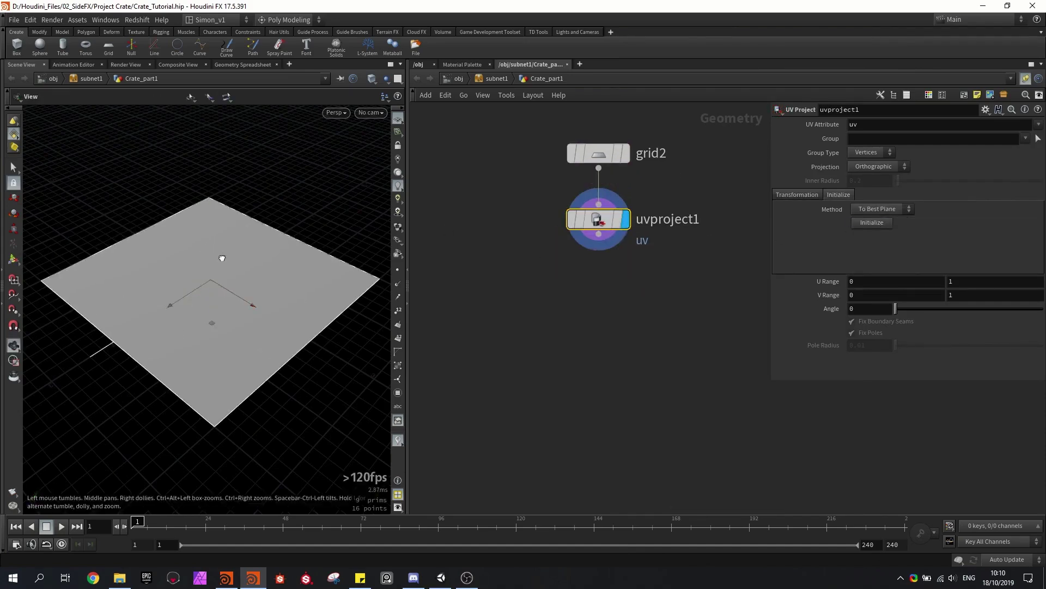
- Add a GameDev Quick Material (Beta) node below uvproject1 and wire the UV projection's output into it
{"action": "left_click_drag", "start_coordinate": [220, 257], "coordinate": [283, 264], "text": "alt"}
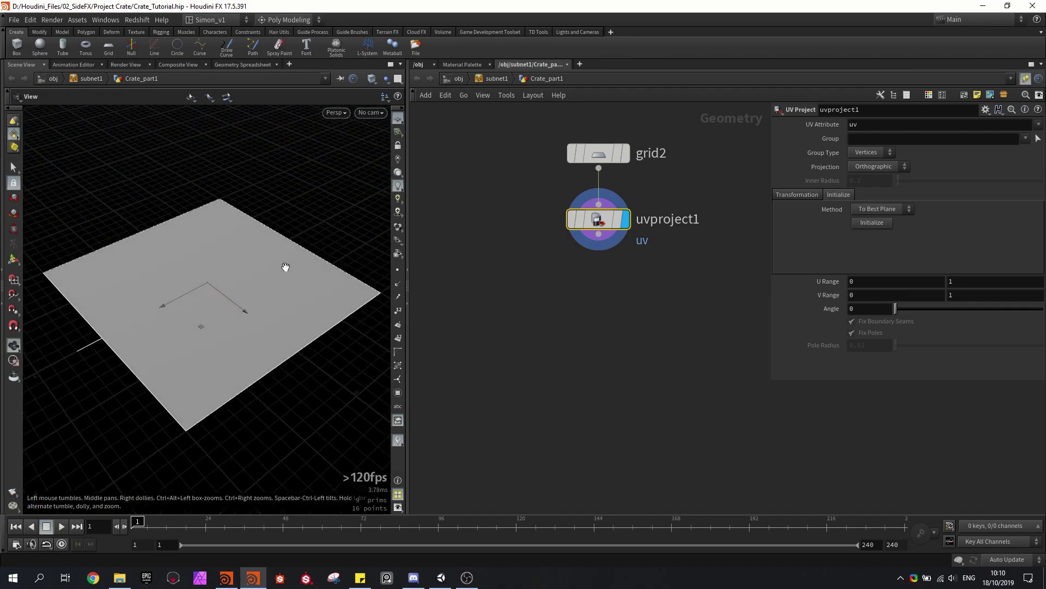
{"action": "key", "text": "Tab"}
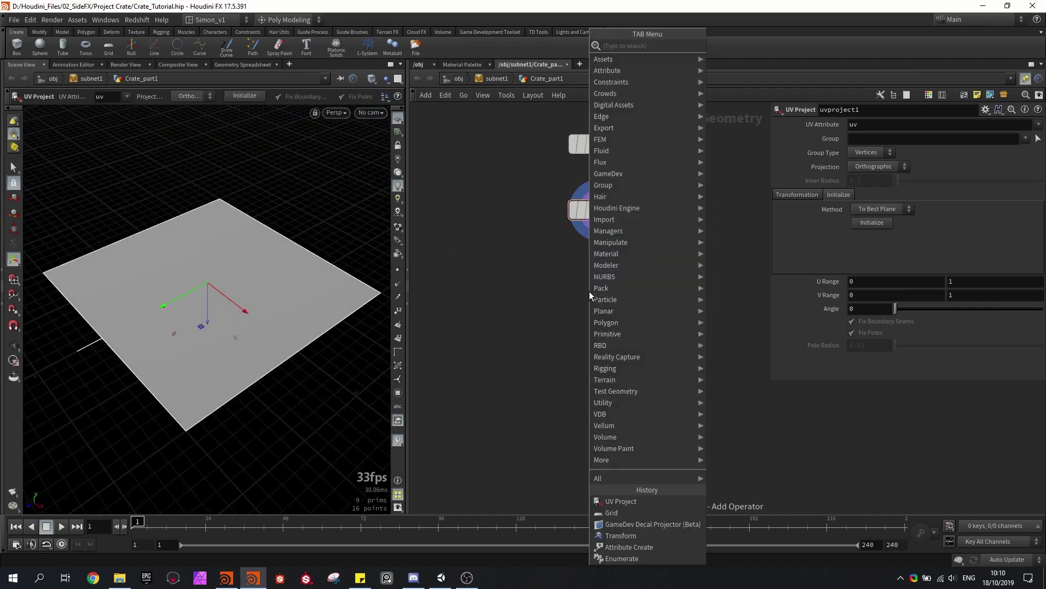
{"action": "type", "text": "quick"}
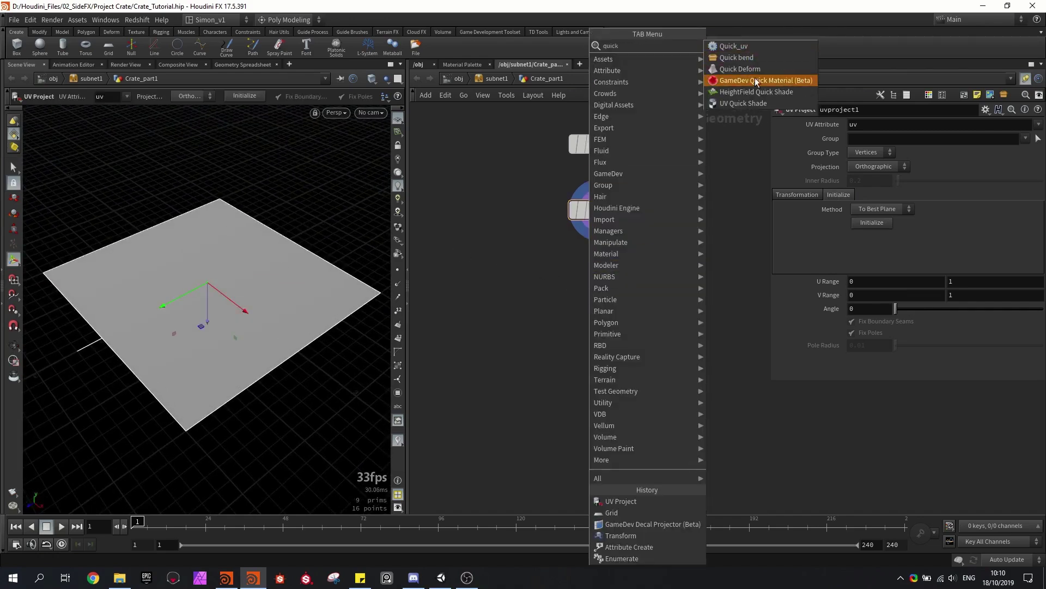
{"action": "left_click", "coordinate": [754, 80]}
{"action": "left_click", "coordinate": [605, 272]}
{"action": "left_click_drag", "start_coordinate": [604, 233], "coordinate": [600, 261]}
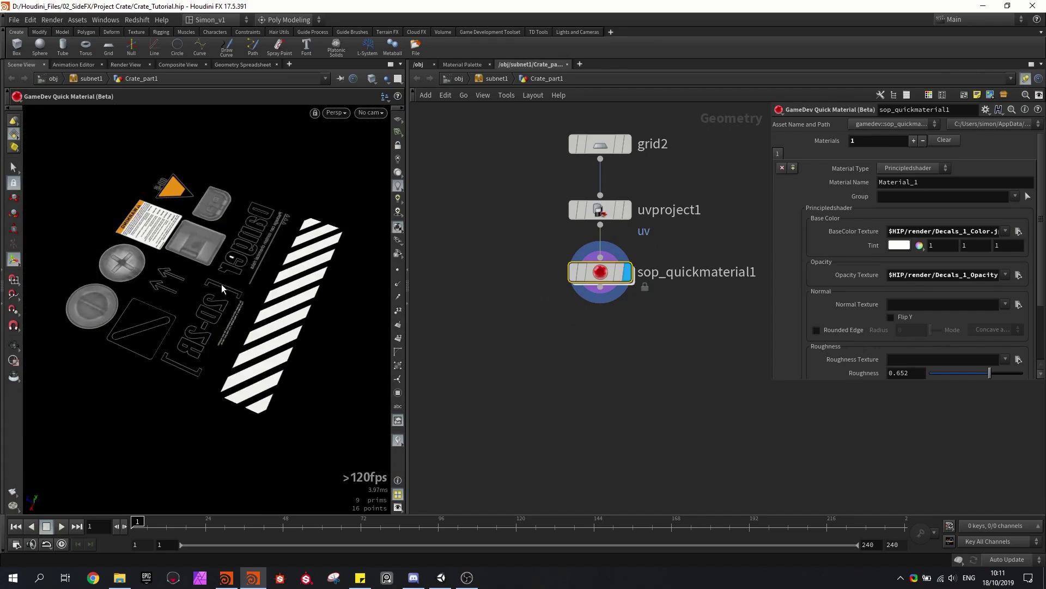
- Examine the decal texture's orientation on the grid with uvproject1 selected and its rotate handle active
{"action": "left_click", "coordinate": [603, 207]}
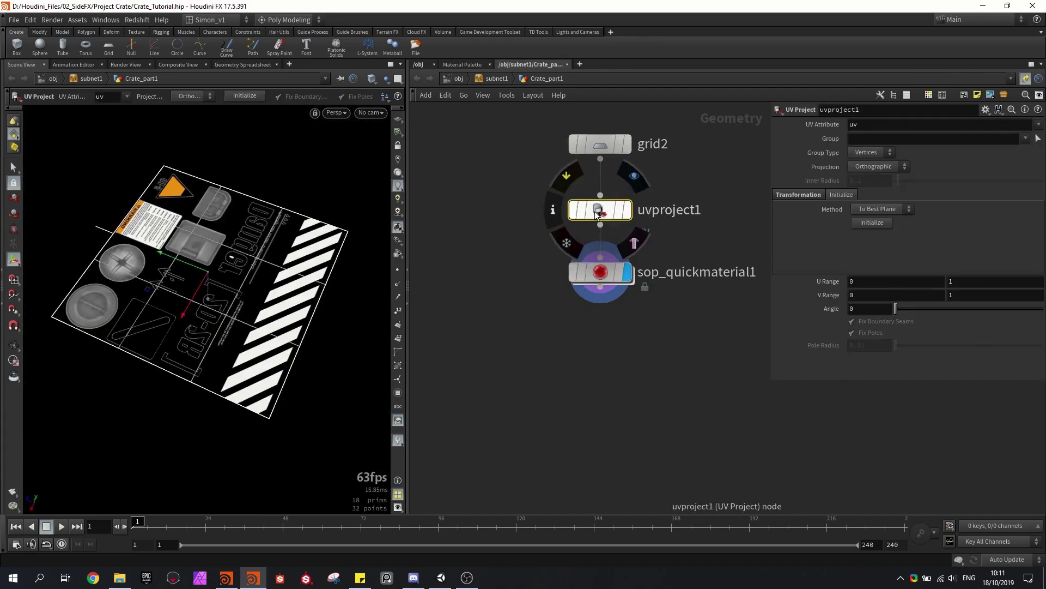
{"action": "left_click_drag", "start_coordinate": [221, 243], "coordinate": [229, 341], "text": "alt"}
{"action": "key", "text": "r"}
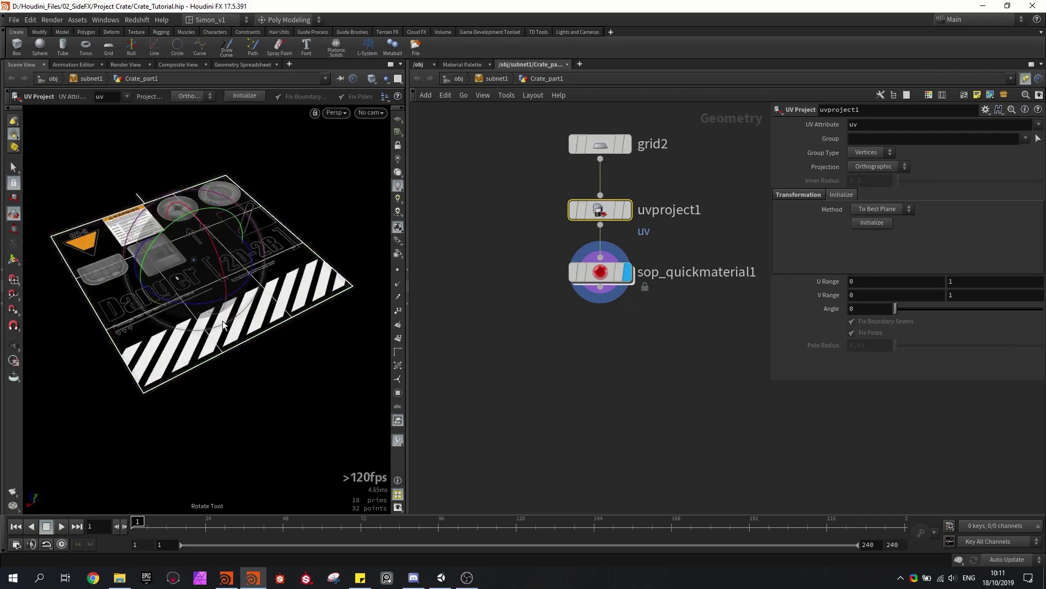
{"action": "left_click_drag", "start_coordinate": [200, 257], "coordinate": [239, 286], "text": "alt"}
{"action": "scroll", "coordinate": [169, 257], "scroll_direction": "up", "scroll_amount": 1}
{"action": "mouse_move", "coordinate": [168, 257]}
{"action": "left_mouse_down", "text": "alt"}
{"action": "mouse_move", "coordinate": [157, 270]}
{"action": "mouse_move", "coordinate": [213, 286]}
{"action": "mouse_move", "coordinate": [163, 277]}
{"action": "left_mouse_up", "text": "alt"}
- Set the rows and columns of grid2 to 5 so its cells match the decal layout
{"action": "middle_click_drag", "start_coordinate": [600, 169], "coordinate": [592, 150]}
{"action": "left_click", "coordinate": [592, 125]}
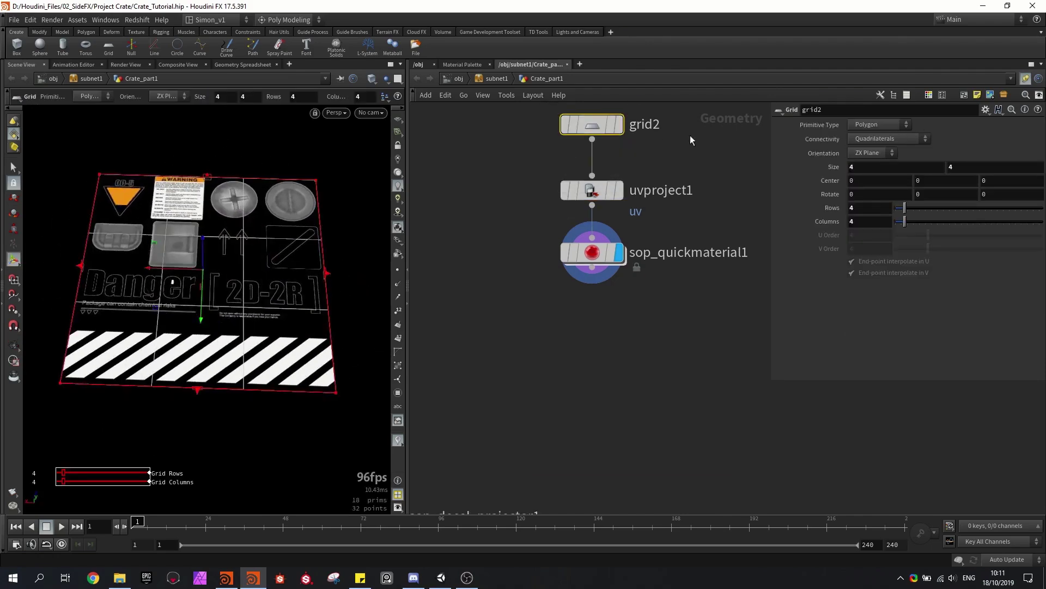
{"action": "left_click", "coordinate": [884, 210]}
{"action": "type", "text": "5"}
{"action": "key", "text": "Tab"}
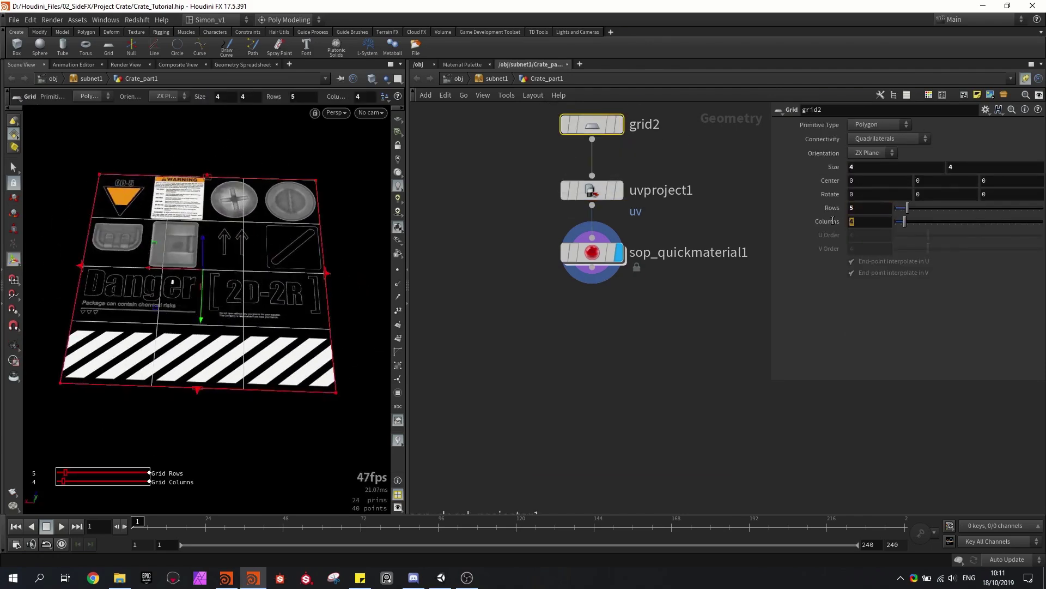
{"action": "type", "text": "5"}
{"action": "key", "text": "Return"}
- Undo the last deletion and dissolve the three edges that divide the hazard-stripe row of the decal grid
{"action": "left_click_drag", "start_coordinate": [283, 326], "coordinate": [263, 312]}
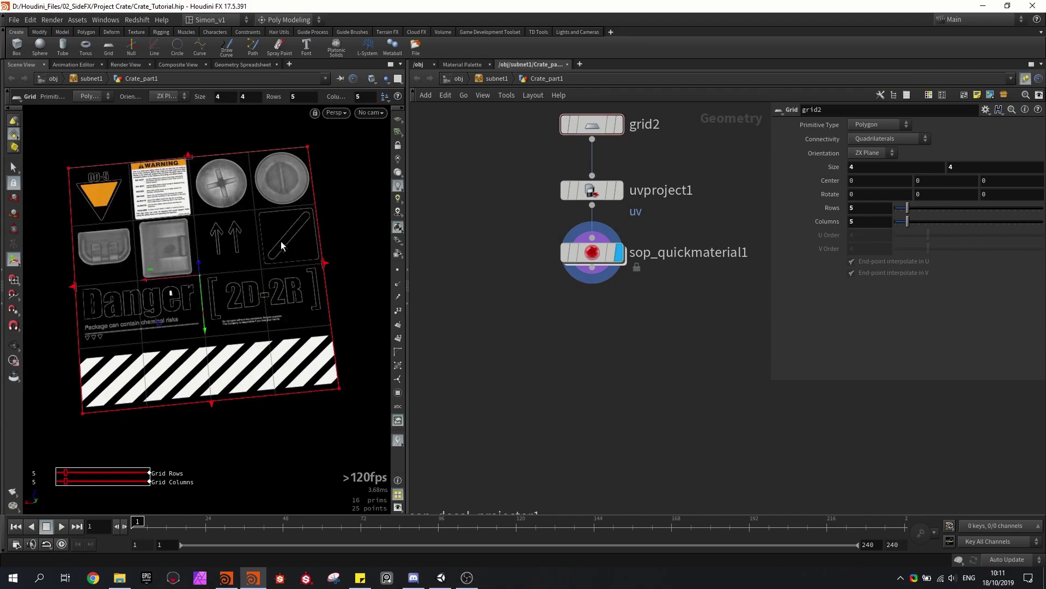
{"action": "left_click_drag", "start_coordinate": [280, 241], "coordinate": [230, 199]}
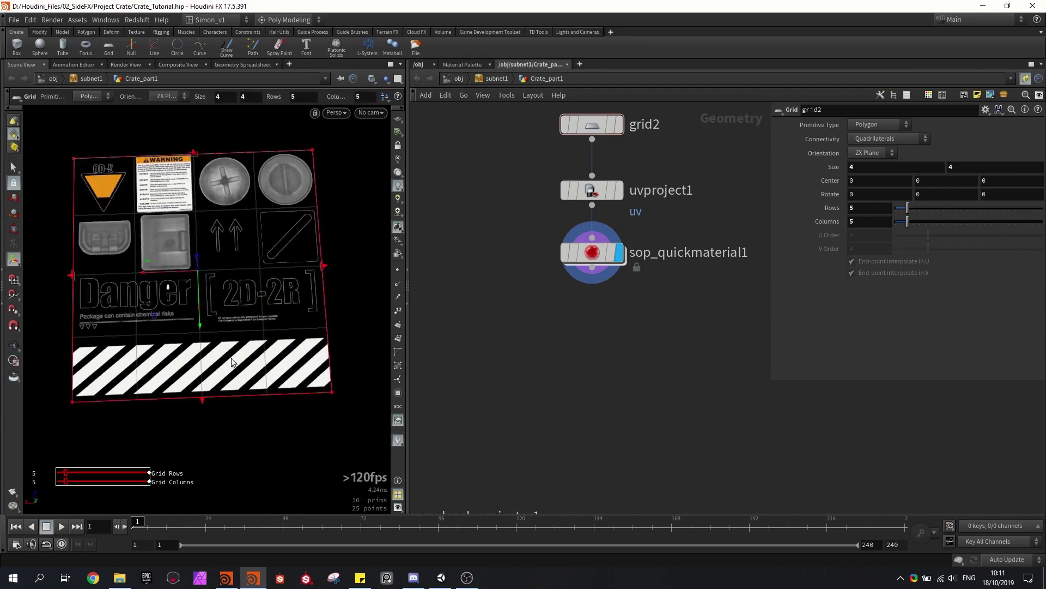
{"action": "mouse_move", "coordinate": [231, 358]}
{"action": "left_mouse_down", "text": "alt"}
{"action": "mouse_move", "coordinate": [199, 333]}
{"action": "mouse_move", "coordinate": [237, 354]}
{"action": "mouse_move", "coordinate": [218, 343]}
{"action": "left_mouse_up", "text": "alt"}
{"action": "key", "text": "ctrl+z"}
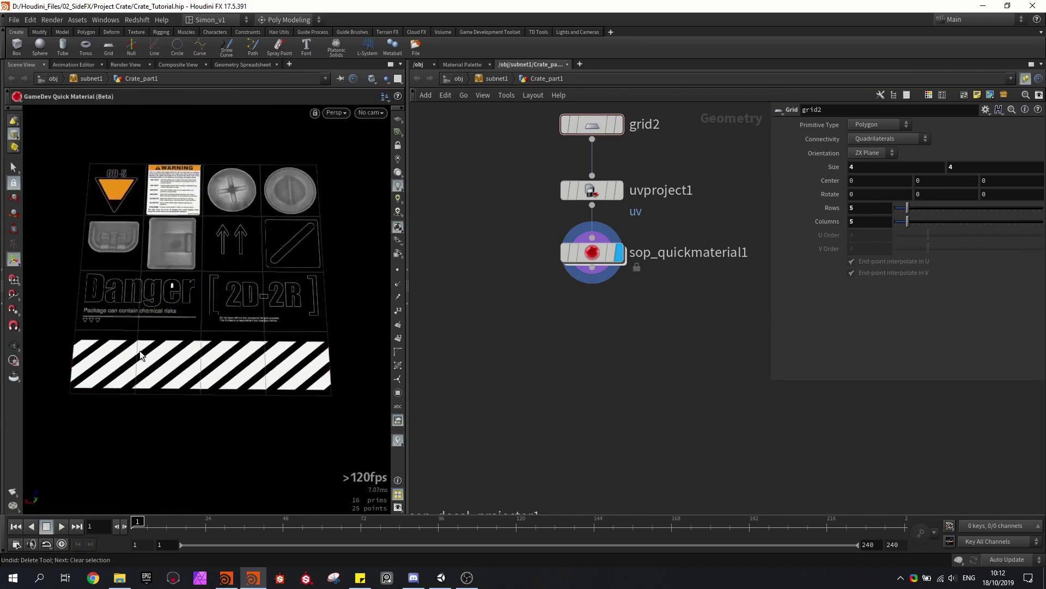
{"action": "key", "text": "s"}
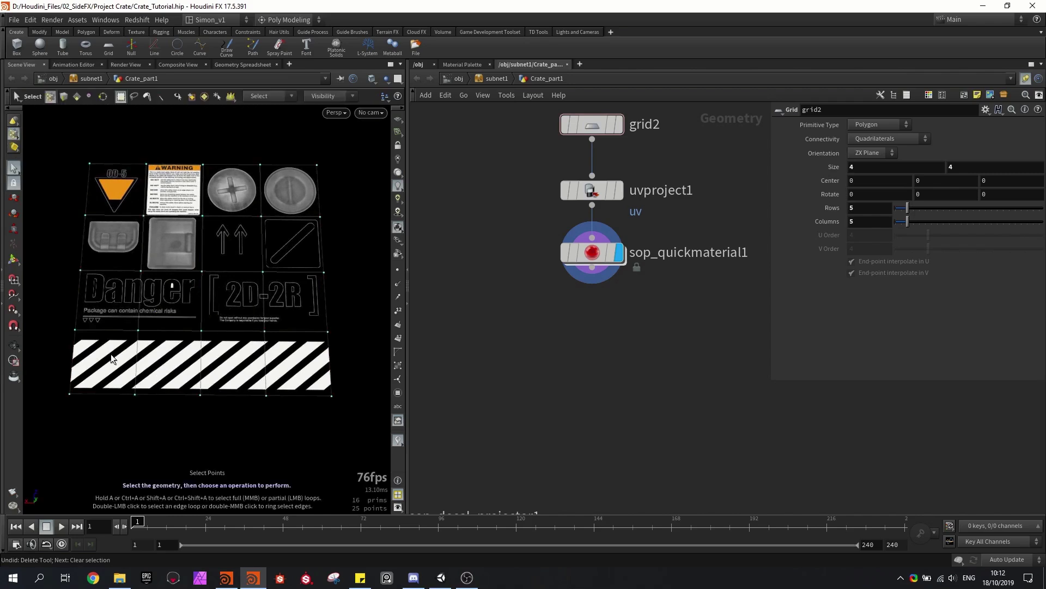
{"action": "key", "text": "3"}
{"action": "left_click_drag", "start_coordinate": [116, 353], "coordinate": [289, 374]}
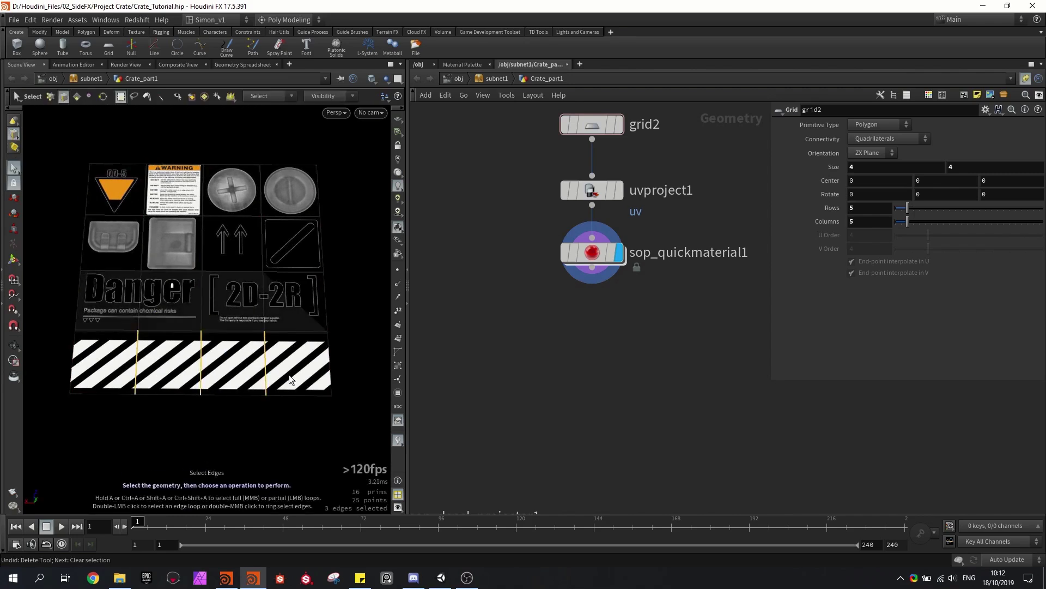
{"action": "key", "text": "Delete"}
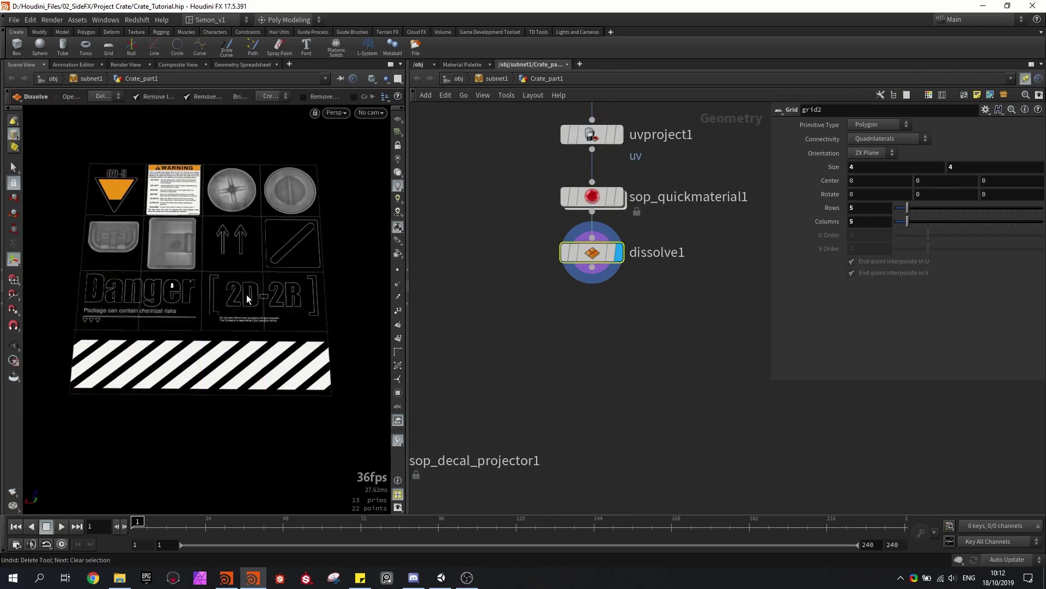
- Dissolve the edge running through the 2D-2R decal and the edge running through the Danger decal
{"action": "left_click", "coordinate": [284, 302]}
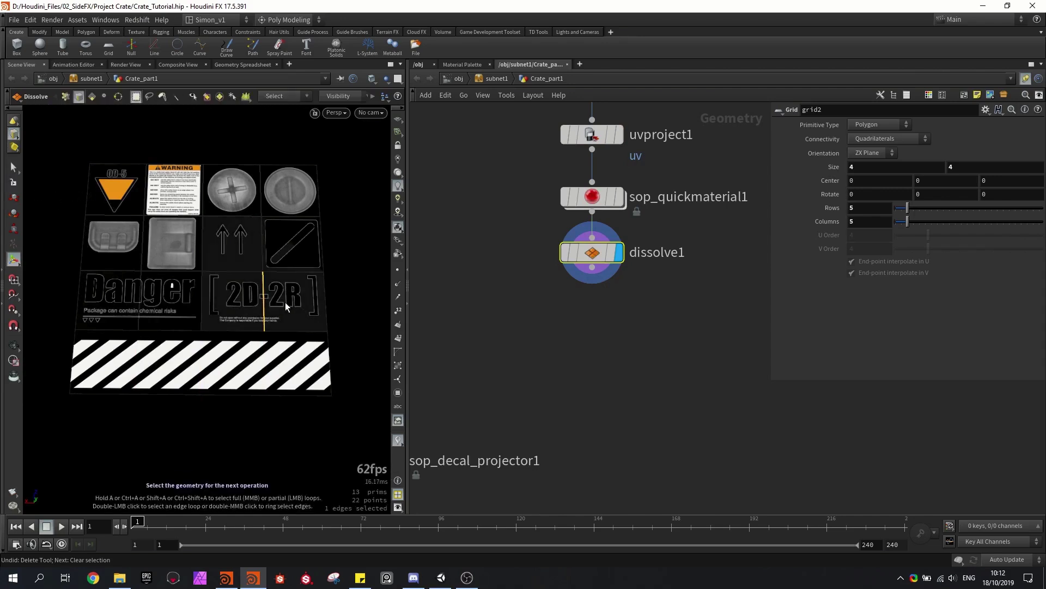
{"action": "key", "text": "Delete"}
{"action": "left_click", "coordinate": [123, 292]}
{"action": "key", "text": "Delete"}
{"action": "left_click_drag", "start_coordinate": [212, 292], "coordinate": [220, 299], "text": "alt"}
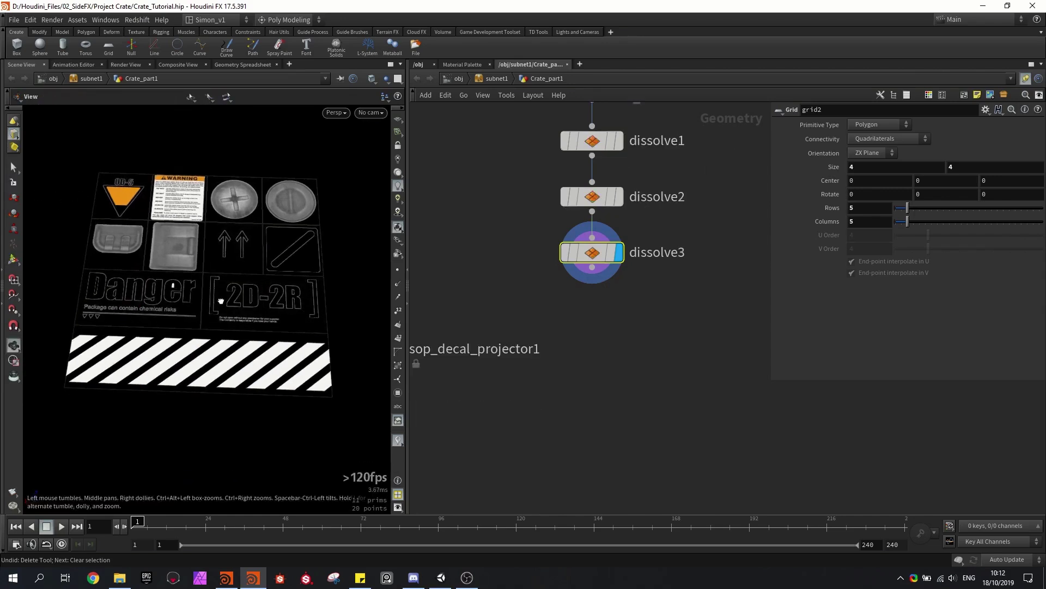
- Add an Enumerate node below dissolve3 and wire the dissolved decal grid into it
{"action": "left_click", "coordinate": [571, 331]}
{"action": "middle_click_drag", "start_coordinate": [572, 332], "coordinate": [623, 344]}
{"action": "scroll", "coordinate": [623, 344], "scroll_direction": "down", "scroll_amount": 2}
{"action": "scroll", "coordinate": [632, 320], "scroll_direction": "up", "scroll_amount": 1}
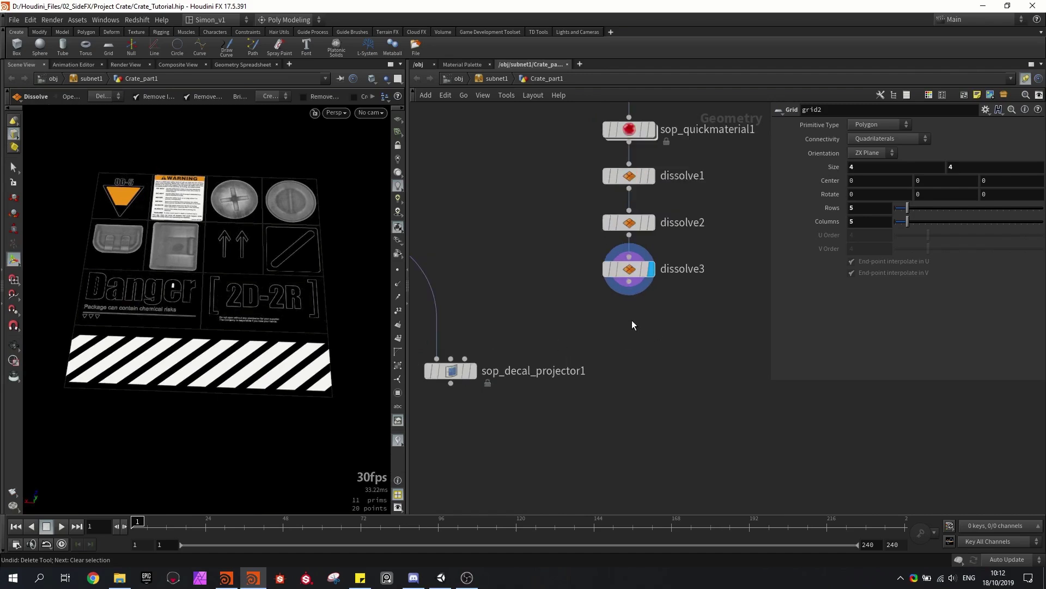
{"action": "key", "text": "Tab"}
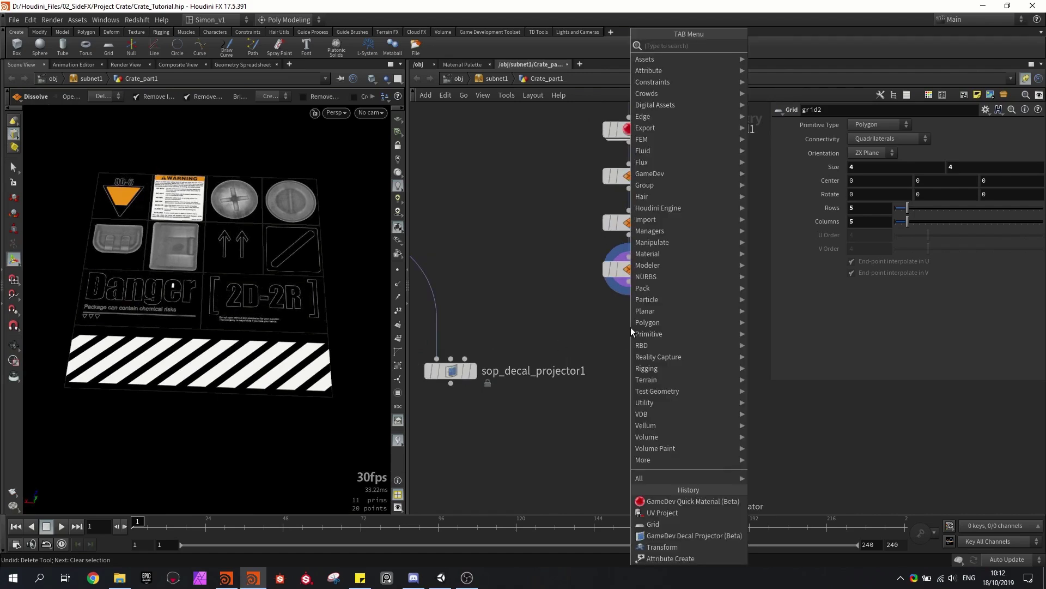
{"action": "type", "text": "enum"}
{"action": "key", "text": "Return"}
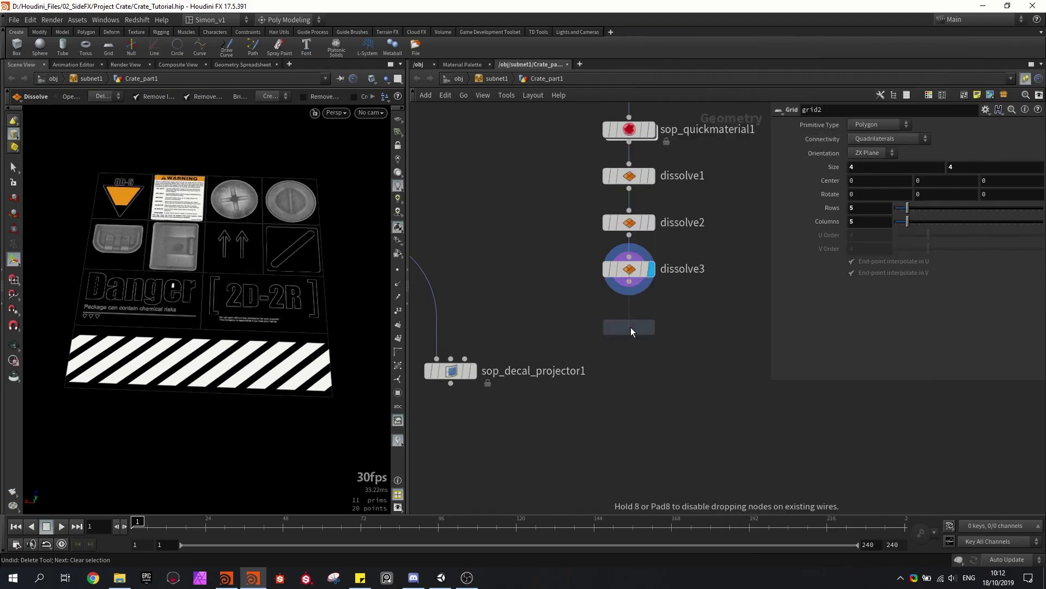
{"action": "left_click", "coordinate": [630, 327]}
{"action": "scroll", "coordinate": [628, 286], "scroll_direction": "up", "scroll_amount": 2}
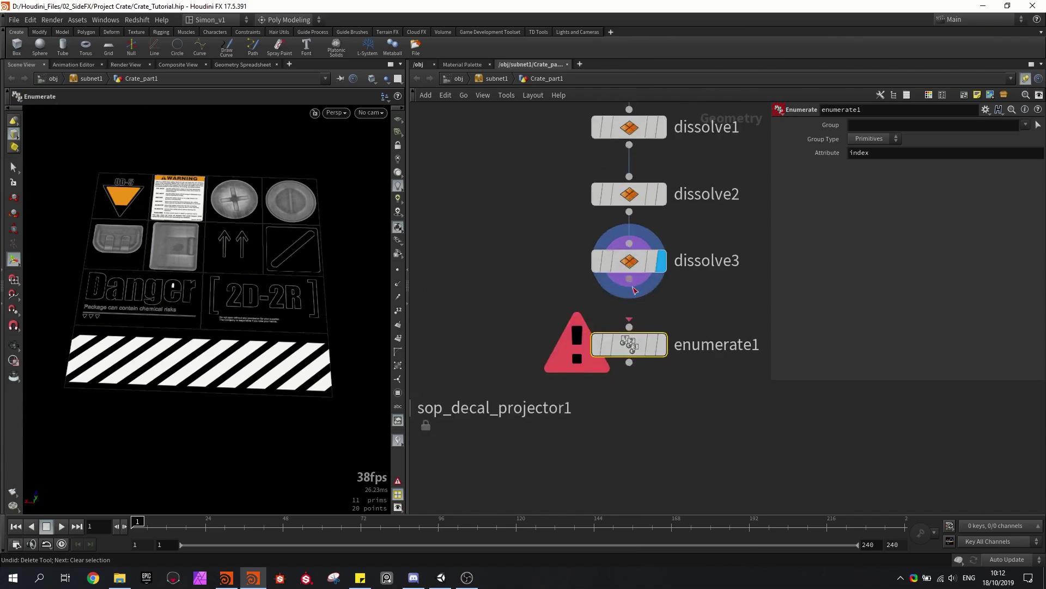
- Set the attribute name of enumerate1 to decal_index
{"action": "left_click", "coordinate": [853, 153]}
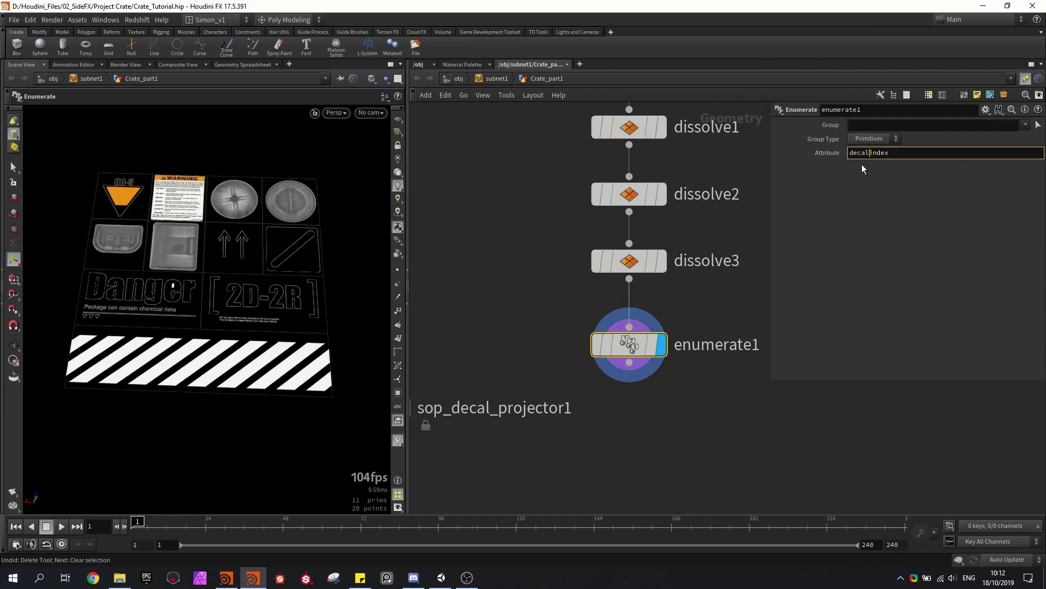
{"action": "key", "text": "Return"}
{"action": "scroll", "coordinate": [568, 295], "scroll_direction": "down", "scroll_amount": 2}
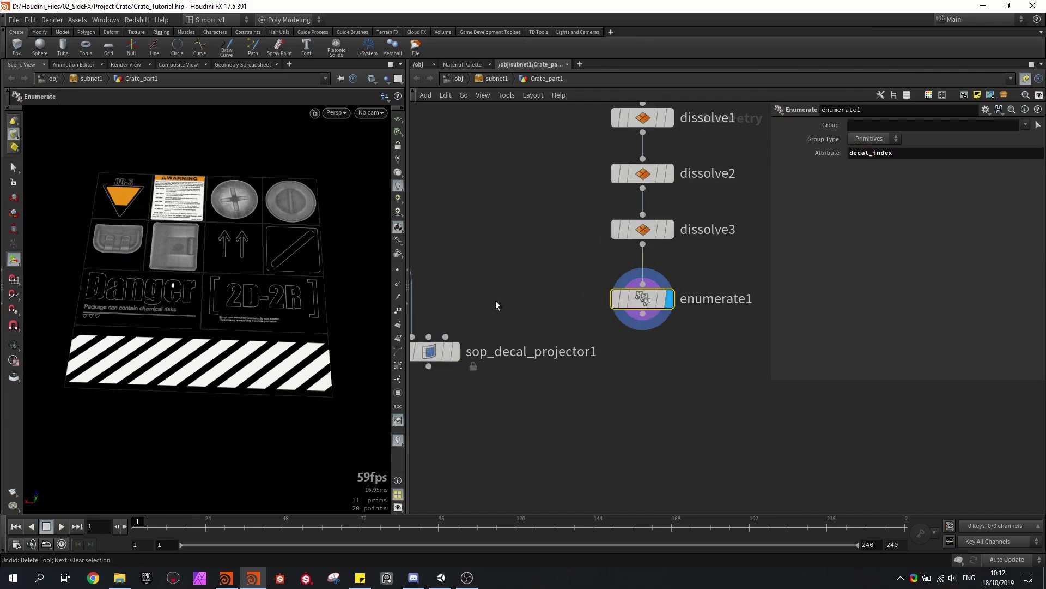
- Check the decal_index values of the grid's primitives in the geometry spreadsheet, then return to the scene view
{"action": "left_click", "coordinate": [239, 65]}
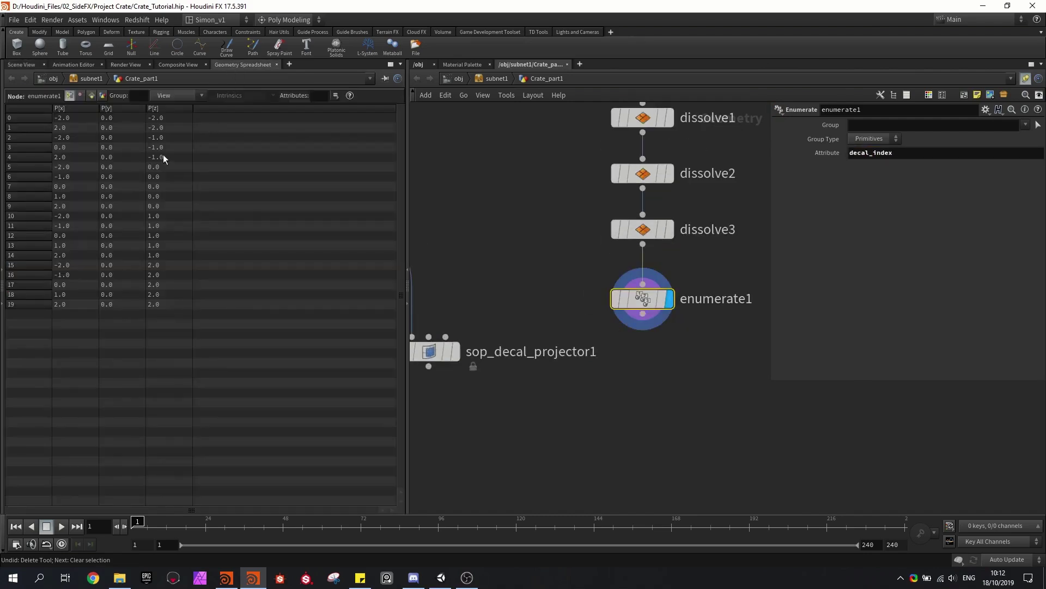
{"action": "left_click", "coordinate": [92, 96]}
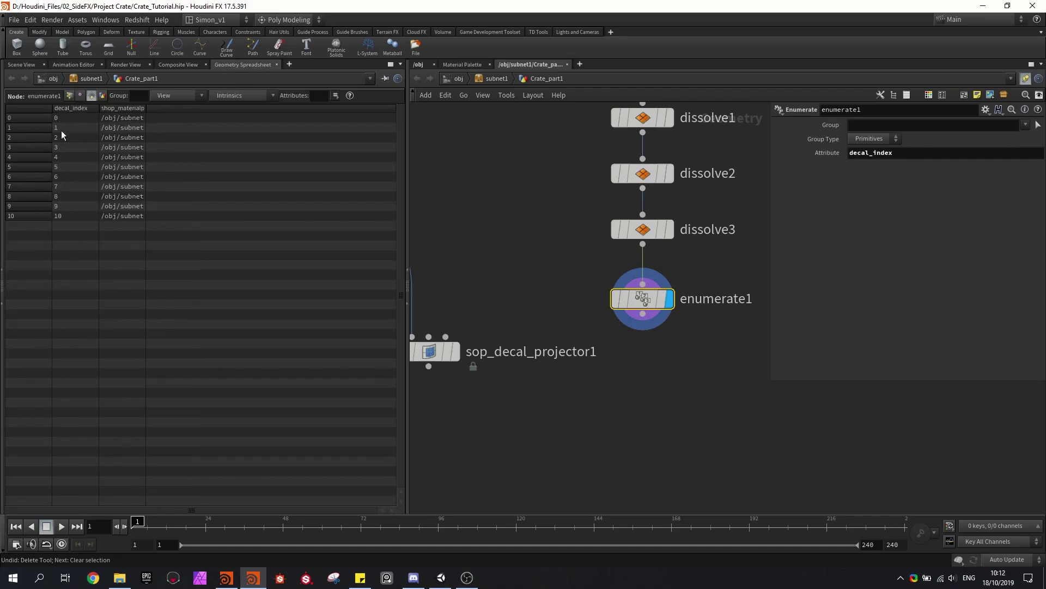
{"action": "left_click", "coordinate": [22, 64]}
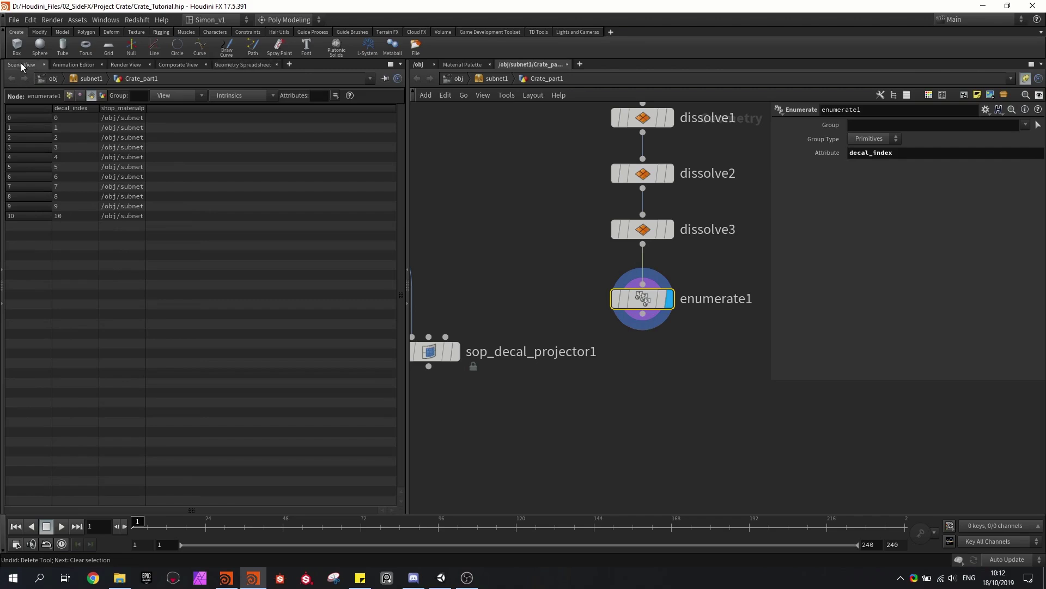
- Connect enumerate1 to the third input of sop_decal_projector1, display the projector and save the scene
{"action": "middle_click_drag", "start_coordinate": [507, 283], "coordinate": [584, 265]}
{"action": "left_click_drag", "start_coordinate": [504, 331], "coordinate": [529, 407]}
{"action": "left_click_drag", "start_coordinate": [718, 293], "coordinate": [572, 371]}
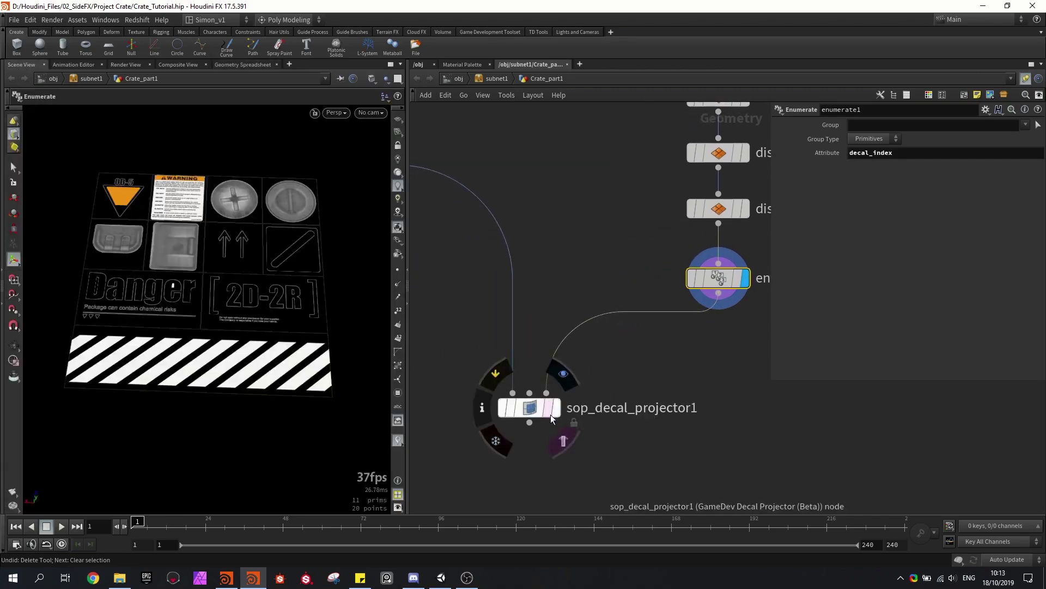
{"action": "left_click", "coordinate": [565, 373]}
{"action": "left_click", "coordinate": [533, 408]}
{"action": "scroll", "coordinate": [539, 237], "scroll_direction": "down", "scroll_amount": 2}
{"action": "middle_click_drag", "start_coordinate": [540, 237], "coordinate": [598, 268]}
{"action": "key", "text": "ctrl+s"}
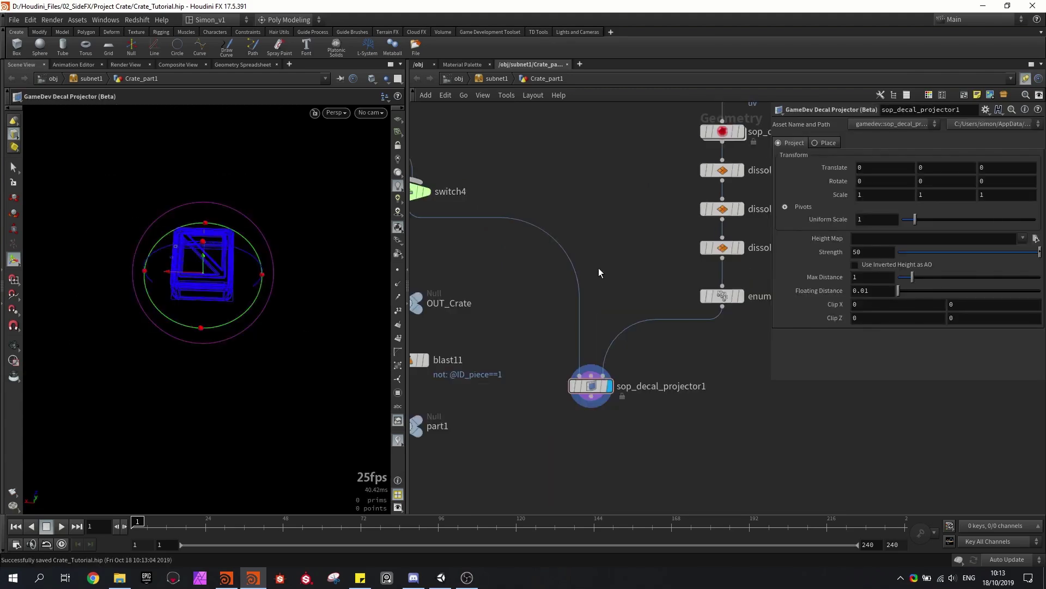
- Add a Scatter node beside the decal projector and feed it with the output of switch4
{"action": "key", "text": "Tab"}
{"action": "type", "text": "sca"}
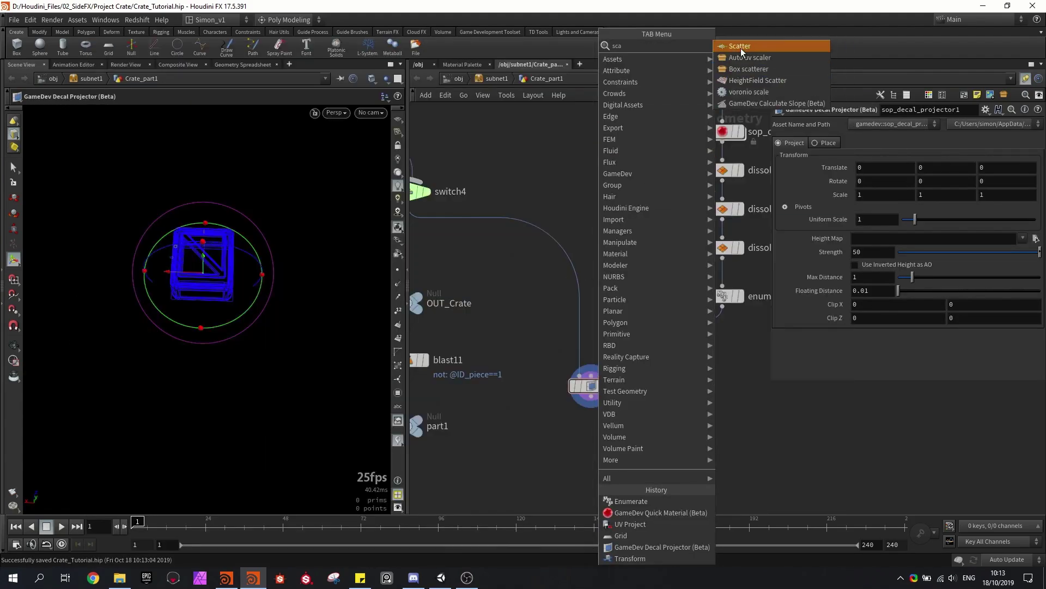
{"action": "left_click", "coordinate": [740, 47]}
{"action": "left_click", "coordinate": [603, 277]}
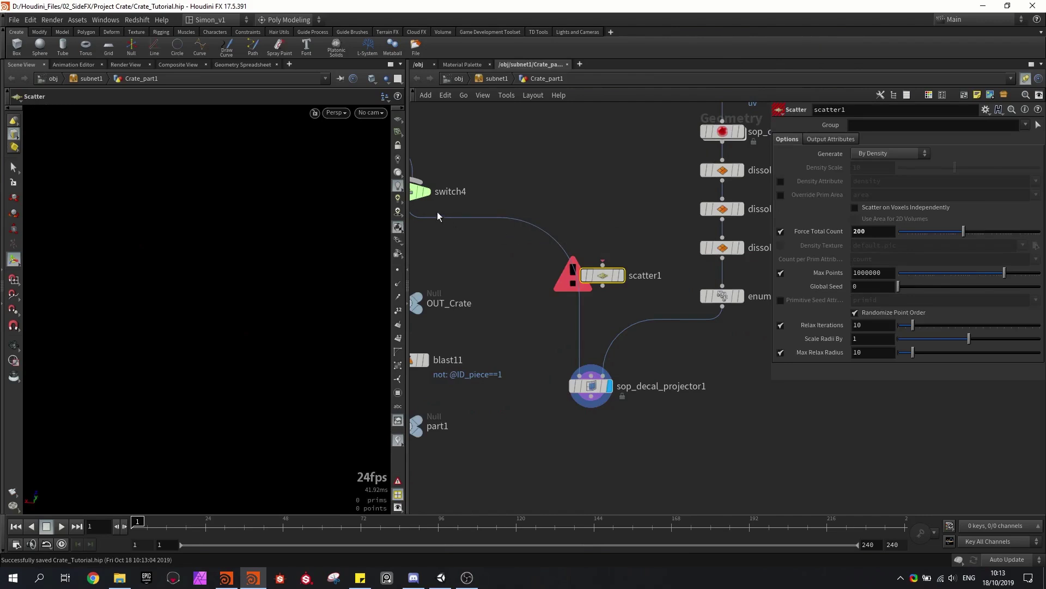
{"action": "middle_click_drag", "start_coordinate": [463, 203], "coordinate": [486, 198]}
{"action": "left_click_drag", "start_coordinate": [435, 200], "coordinate": [625, 260]}
{"action": "scroll", "coordinate": [628, 273], "scroll_direction": "up", "scroll_amount": 1}
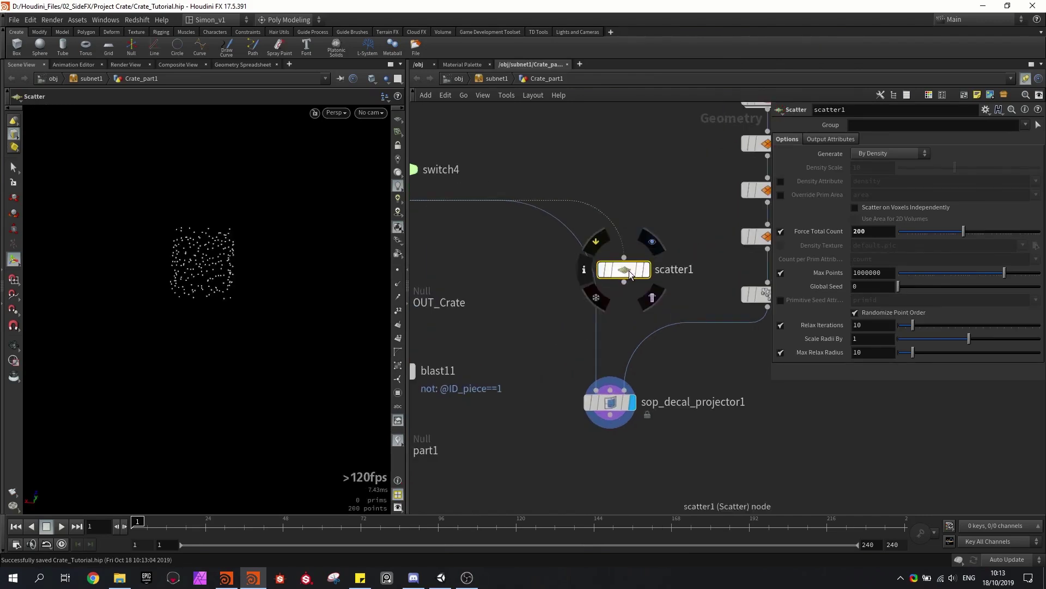
- Set scatter1's Force Total Count to 10 and connect it to the second input of sop_decal_projector1
{"action": "left_click_drag", "start_coordinate": [867, 231], "coordinate": [844, 230]}
{"action": "type", "text": "10"}
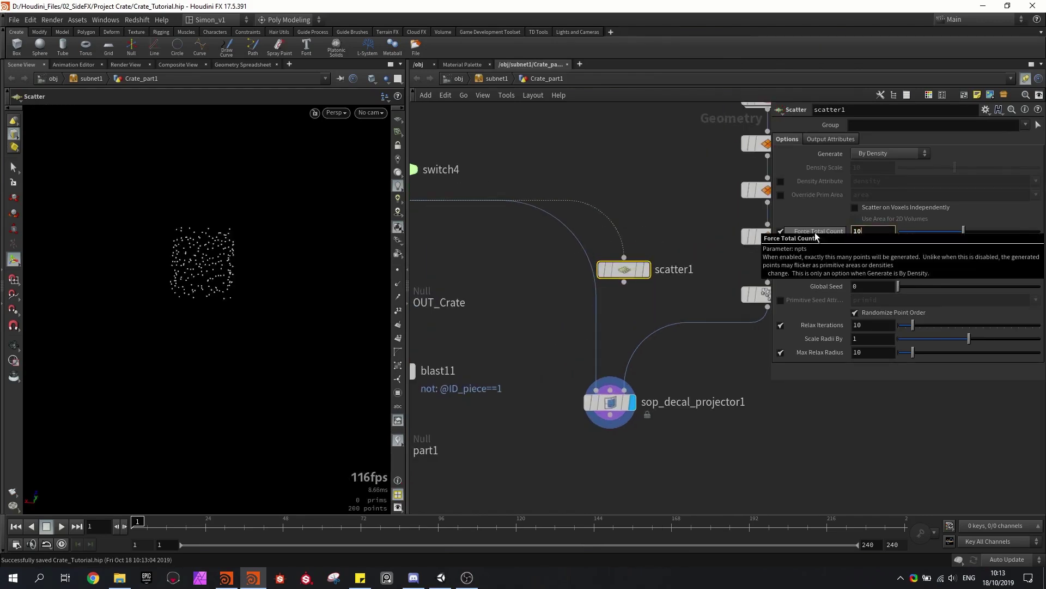
{"action": "key", "text": "Return"}
{"action": "scroll", "coordinate": [626, 306], "scroll_direction": "up", "scroll_amount": 2}
{"action": "left_click_drag", "start_coordinate": [624, 278], "coordinate": [607, 405]}
{"action": "left_click", "coordinate": [607, 422]}
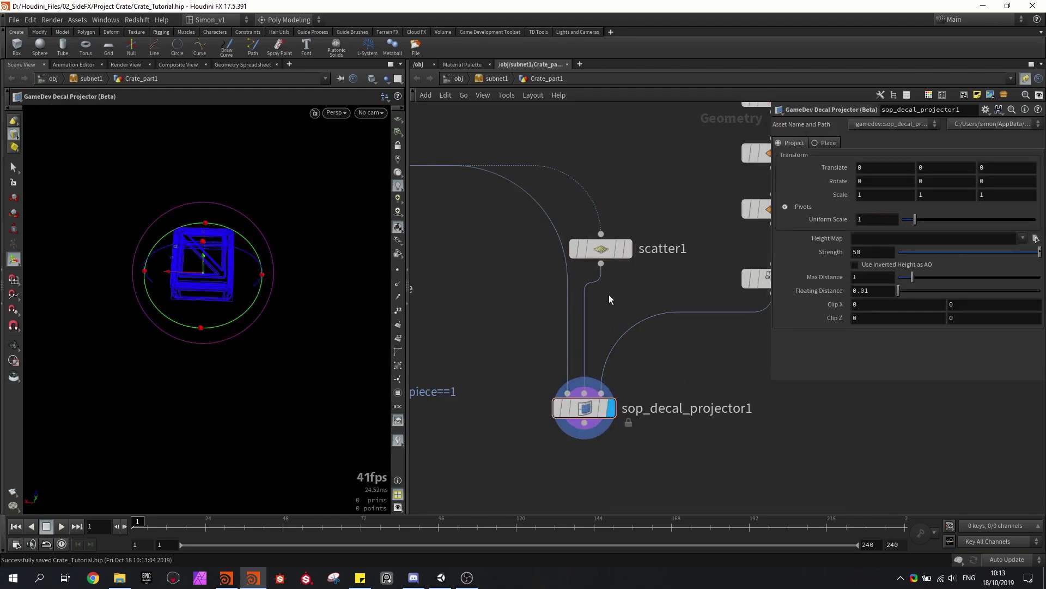
{"action": "left_click", "coordinate": [586, 408]}
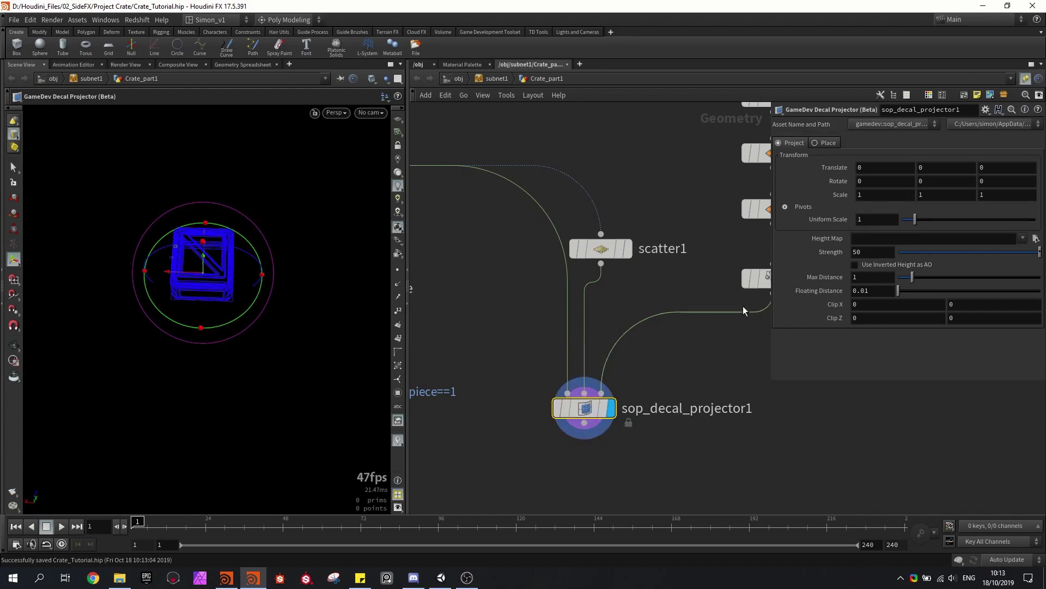
- Turn off Manual Workflow in the decal projector's Place settings so decals are placed on the scattered points
{"action": "left_click", "coordinate": [825, 143]}
{"action": "middle_click_drag", "start_coordinate": [691, 241], "coordinate": [663, 226]}
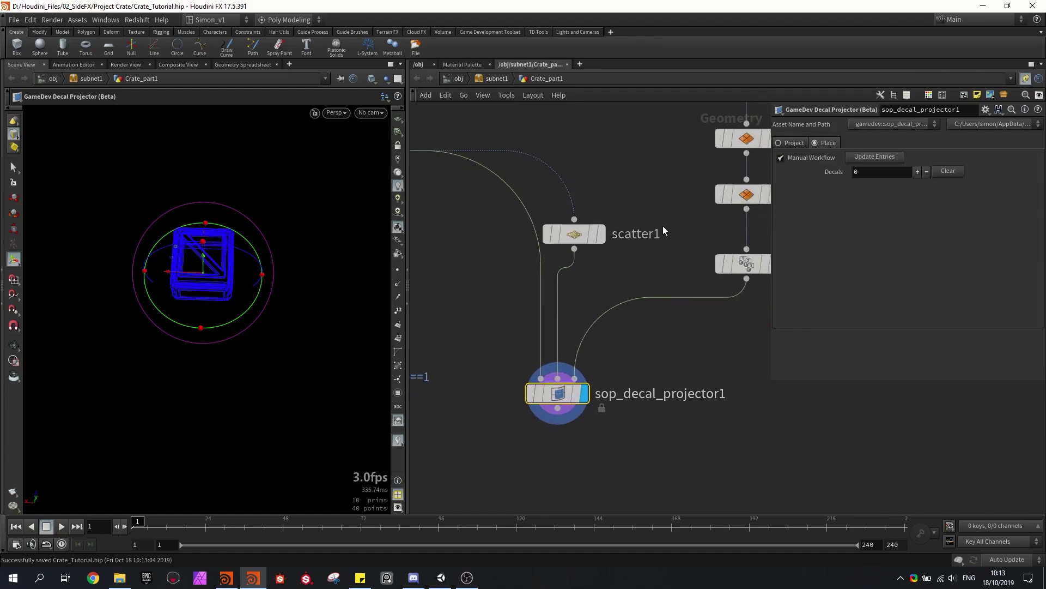
{"action": "left_click", "coordinate": [788, 159]}
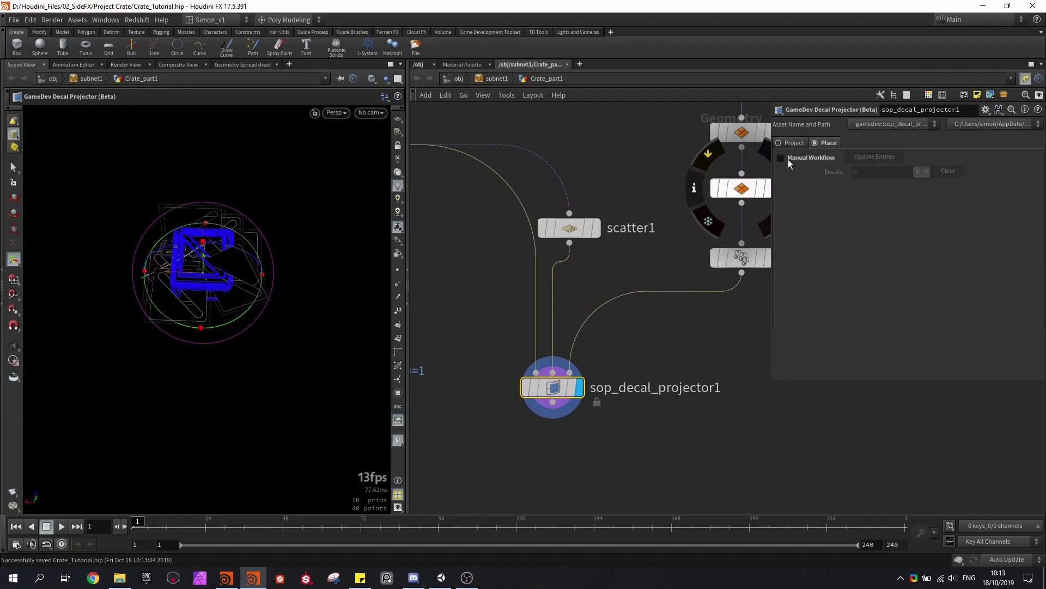
{"action": "key", "text": "Escape"}
{"action": "left_click_drag", "start_coordinate": [256, 261], "coordinate": [282, 343]}
{"action": "key", "text": "Return"}
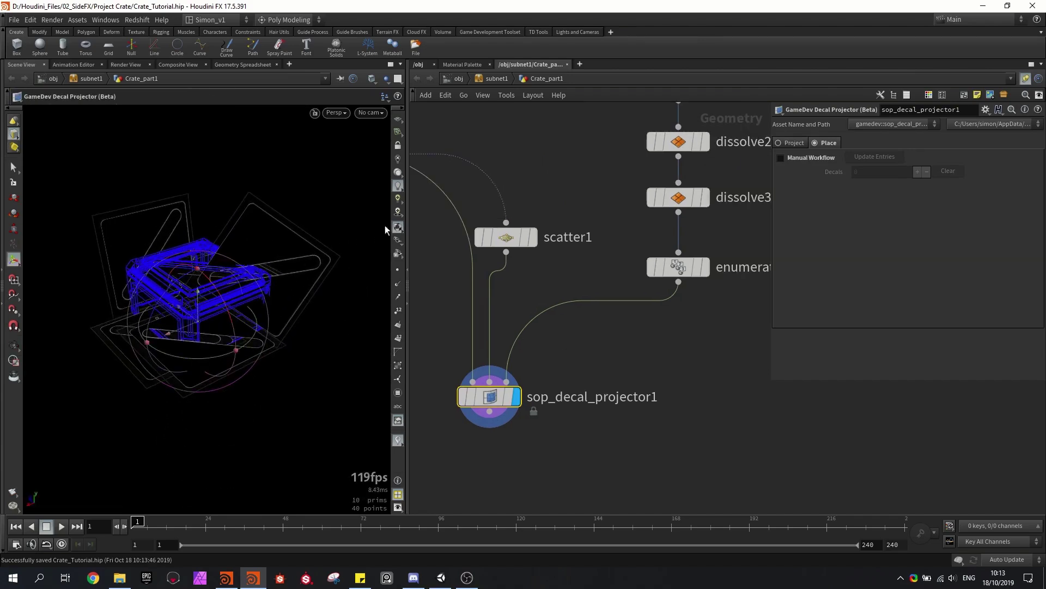
{"action": "left_click_drag", "start_coordinate": [339, 240], "coordinate": [333, 254], "text": "alt"}
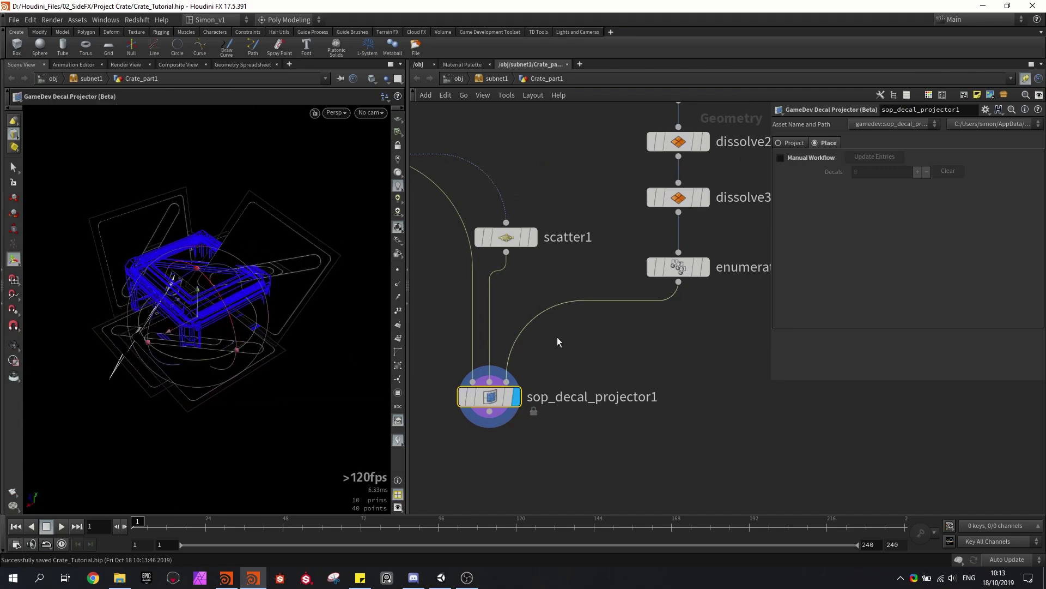
- Insert a Transform node between enumerate1 and sop_decal_projector1, aligned below enumerate1
{"action": "key", "text": "Tab"}
{"action": "type", "text": "tra"}
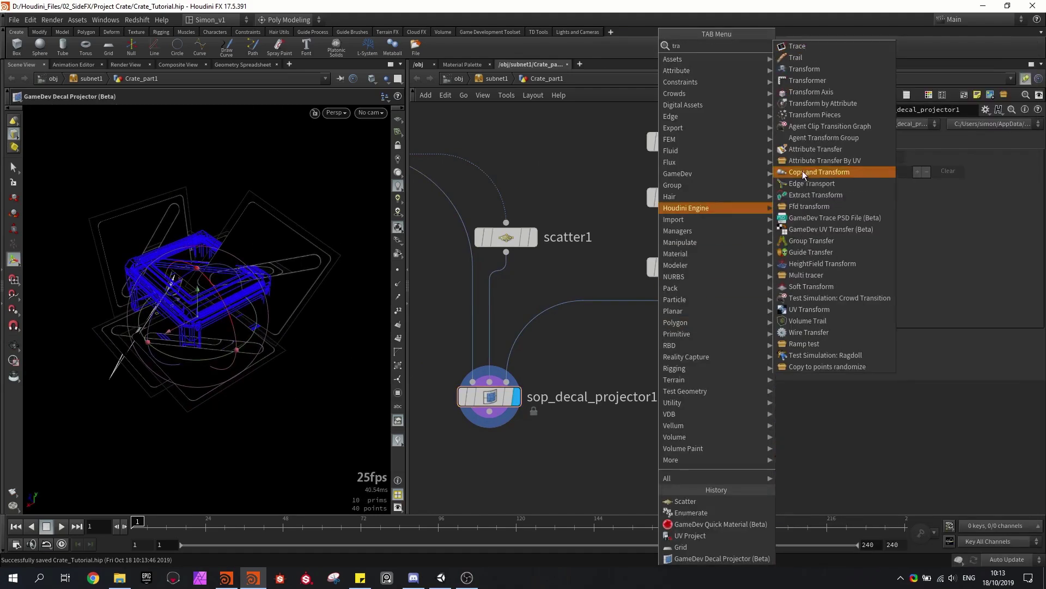
{"action": "left_click", "coordinate": [816, 73]}
{"action": "left_click", "coordinate": [661, 323]}
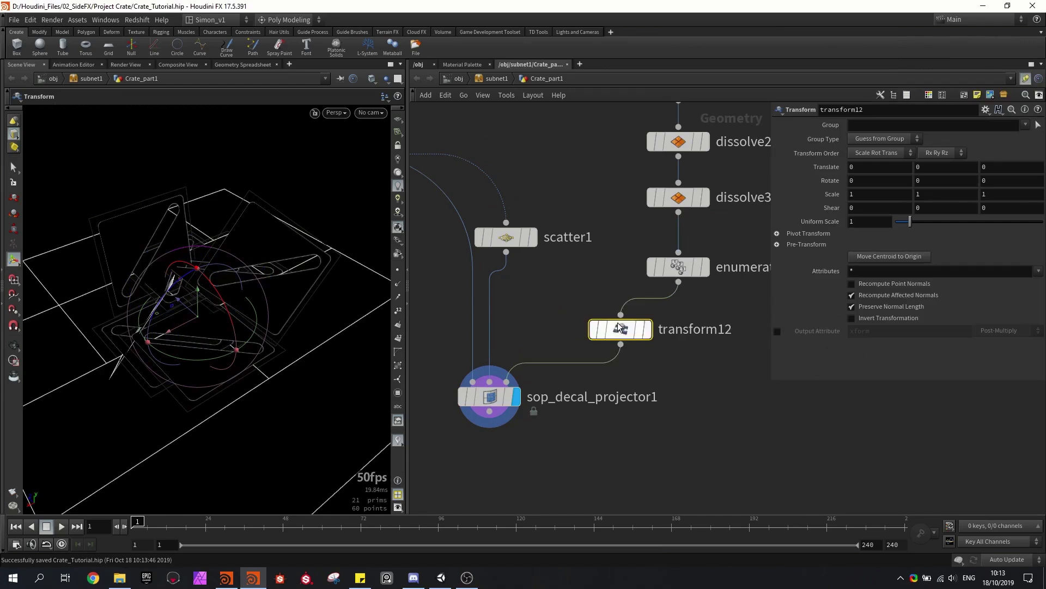
{"action": "left_click_drag", "start_coordinate": [661, 323], "coordinate": [679, 317]}
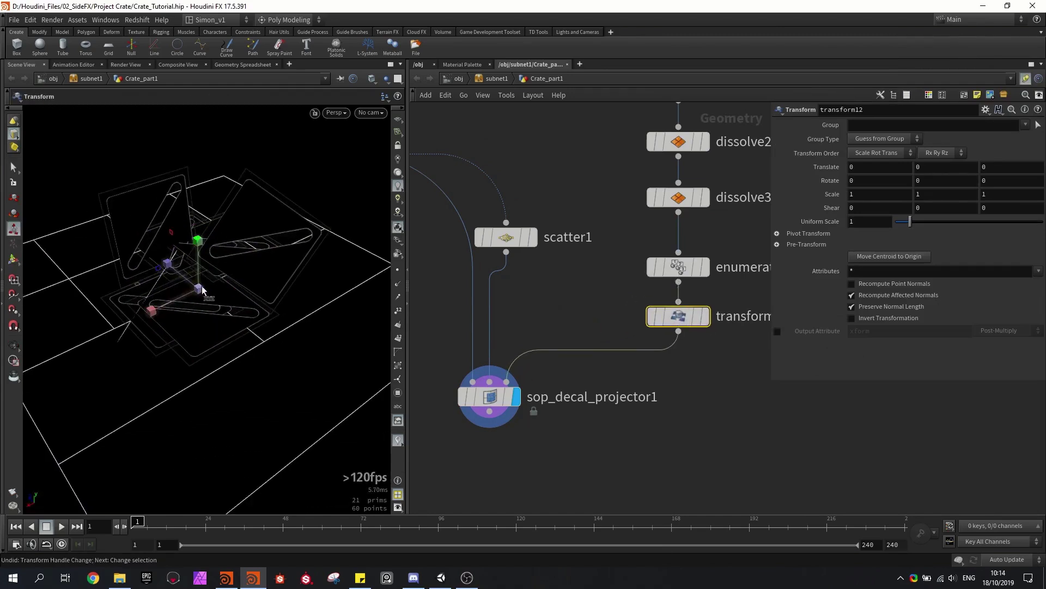
- Scale the decal grid down uniformly to about 0.13 with transform12
{"action": "left_click_drag", "start_coordinate": [205, 295], "coordinate": [120, 290]}
{"action": "scroll", "coordinate": [186, 279], "scroll_direction": "up", "scroll_amount": 2}
{"action": "middle_click_drag", "start_coordinate": [512, 322], "coordinate": [602, 308]}
{"action": "scroll", "coordinate": [602, 308], "scroll_direction": "down", "scroll_amount": 1}
{"action": "middle_click_drag", "start_coordinate": [475, 264], "coordinate": [550, 271]}
{"action": "left_click", "coordinate": [472, 176]}
{"action": "middle_click_drag", "start_coordinate": [677, 338], "coordinate": [584, 341]}
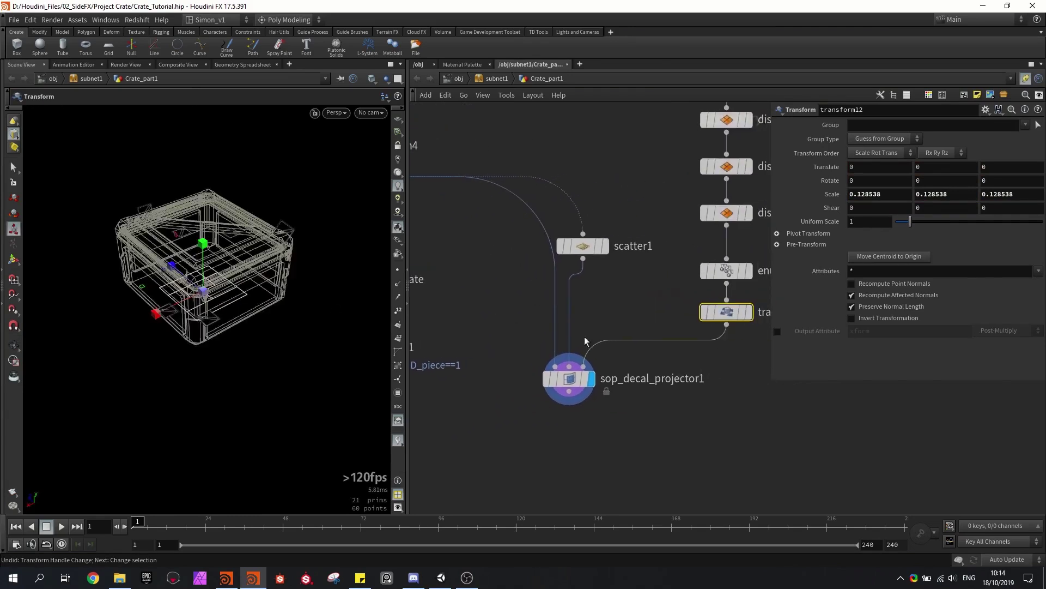
- Examine the size and placement of the scaled decals around the crate with sop_decal_projector1 selected
{"action": "left_click_drag", "start_coordinate": [147, 289], "coordinate": [165, 271], "text": "alt"}
{"action": "scroll", "coordinate": [166, 272], "scroll_direction": "up", "scroll_amount": 3}
{"action": "scroll", "coordinate": [166, 271], "scroll_direction": "up", "scroll_amount": 1}
{"action": "key", "text": "r"}
{"action": "left_click_drag", "start_coordinate": [272, 335], "coordinate": [273, 240]}
{"action": "key", "text": "Escape"}
{"action": "scroll", "coordinate": [272, 239], "scroll_direction": "down", "scroll_amount": 3}
{"action": "left_click", "coordinate": [569, 378]}
{"action": "left_click_drag", "start_coordinate": [320, 278], "coordinate": [221, 279], "text": "alt"}
{"action": "scroll", "coordinate": [280, 326], "scroll_direction": "up", "scroll_amount": 3}
{"action": "scroll", "coordinate": [248, 294], "scroll_direction": "down", "scroll_amount": 2}
{"action": "left_click_drag", "start_coordinate": [274, 282], "coordinate": [221, 281]}
{"action": "key", "text": "Return"}
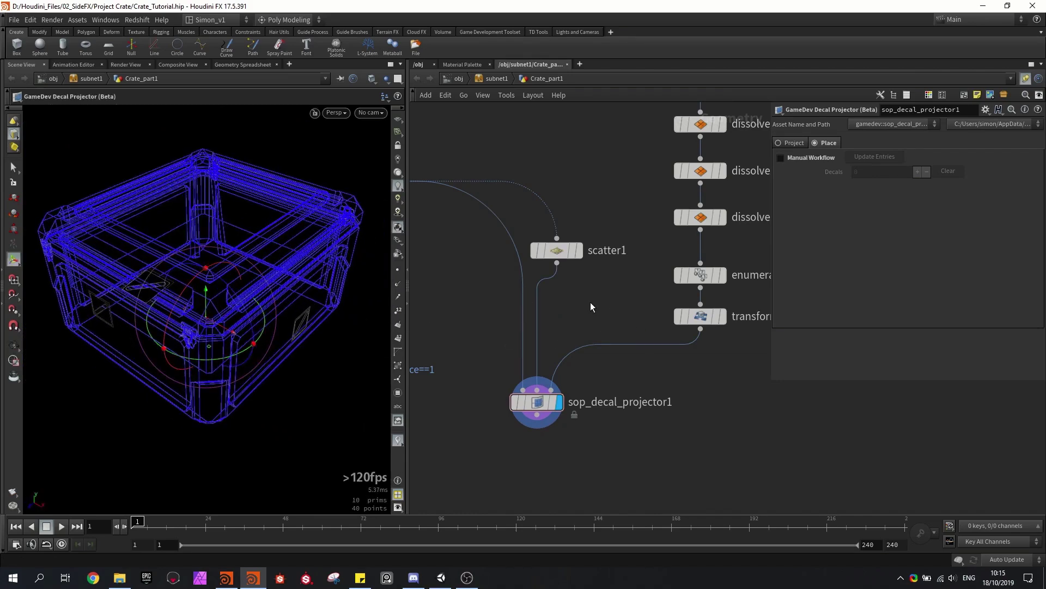
- Insert an Attribute Create node between scatter1 and sop_decal_projector1, moving scatter1 up to make room
{"action": "left_click_drag", "start_coordinate": [563, 255], "coordinate": [558, 236]}
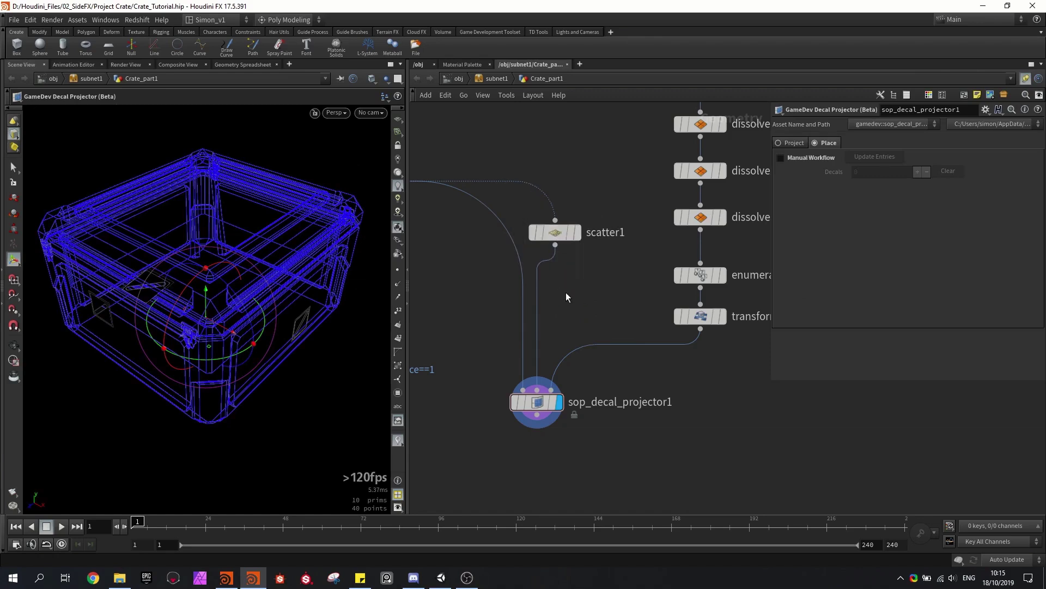
{"action": "key", "text": "Tab"}
{"action": "type", "text": "crea"}
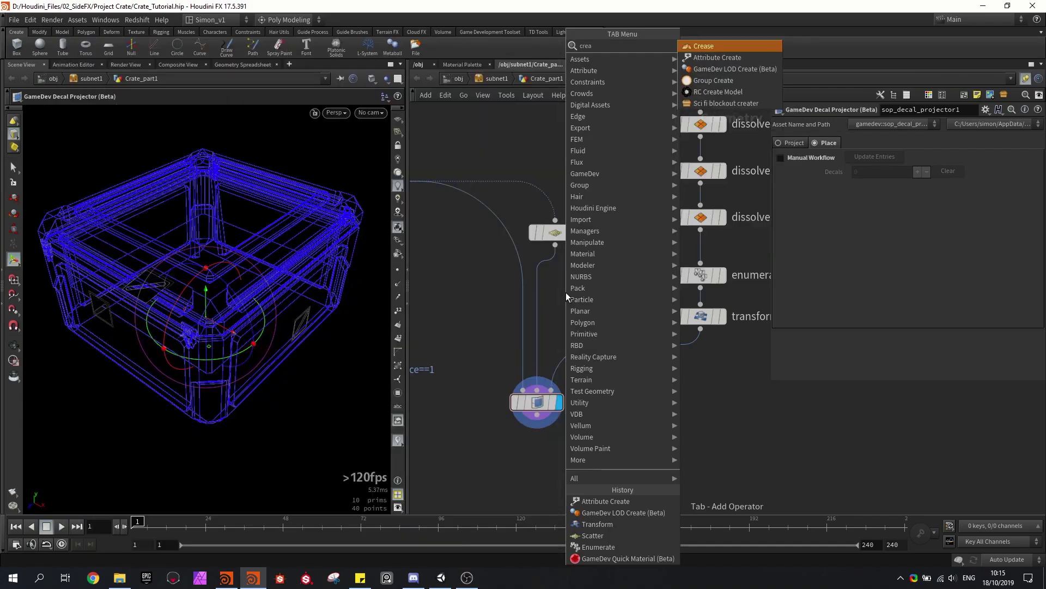
{"action": "left_click", "coordinate": [700, 60]}
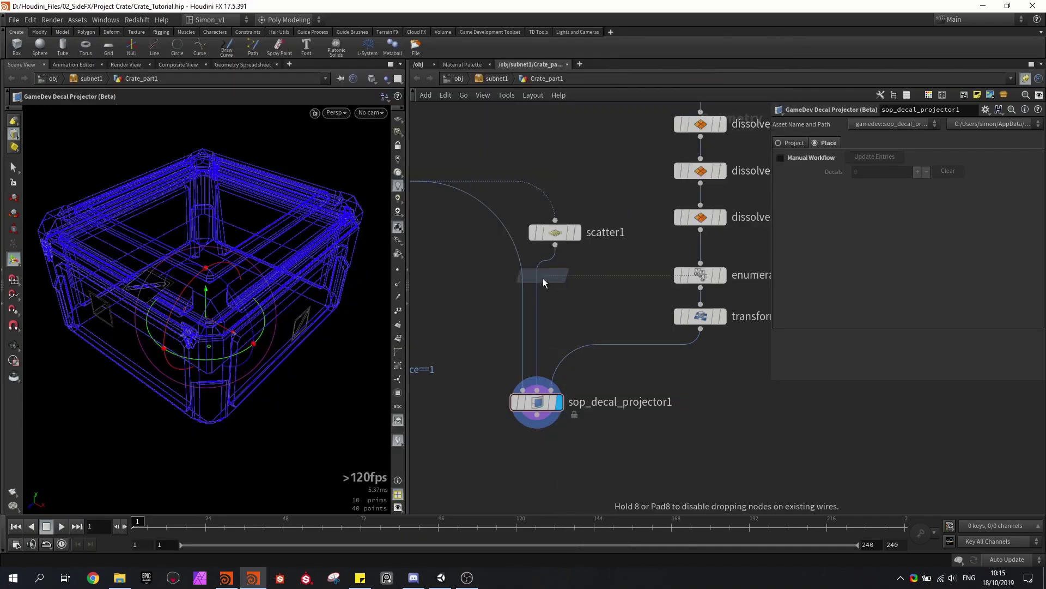
{"action": "left_click", "coordinate": [544, 283]}
{"action": "left_click_drag", "start_coordinate": [547, 286], "coordinate": [566, 298]}
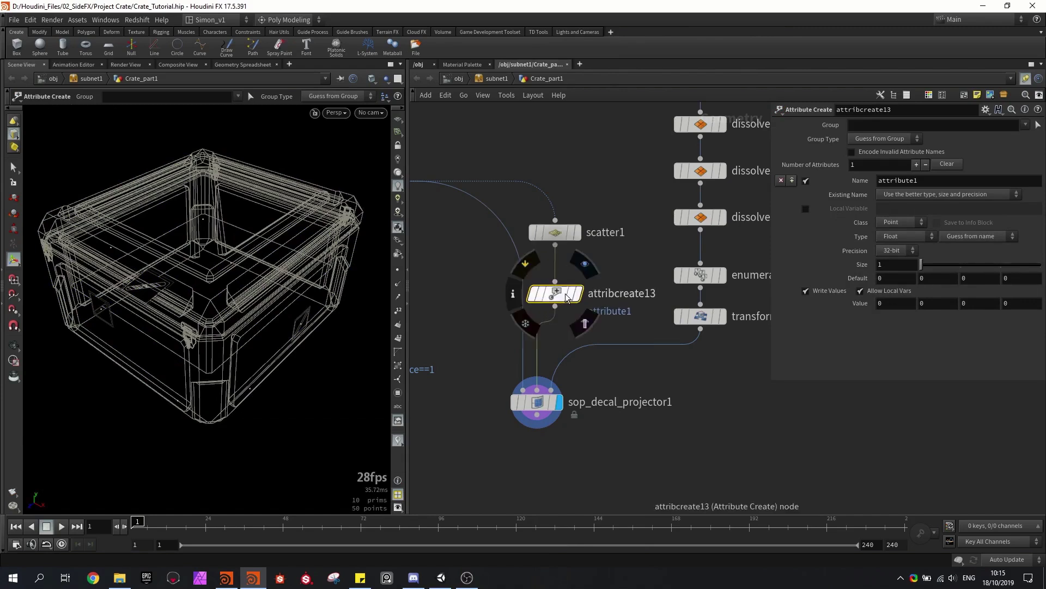
- Copy the attribute name decal_index from enumerate1 into attribcreate13's Name, then select sop_decal_projector1
{"action": "left_click", "coordinate": [708, 275]}
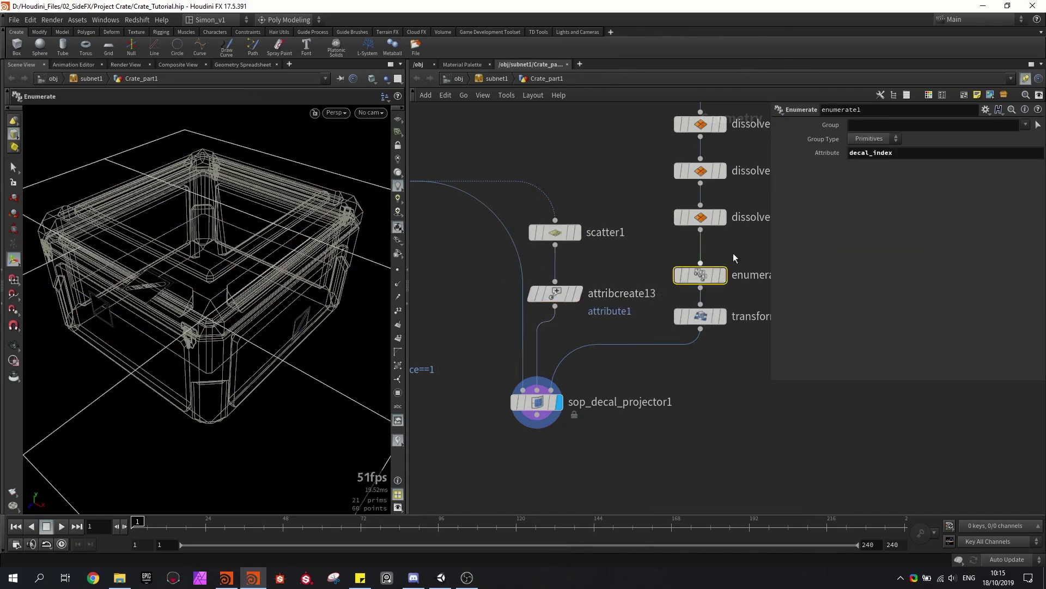
{"action": "double_click", "coordinate": [896, 157]}
{"action": "key", "text": "ctrl+c"}
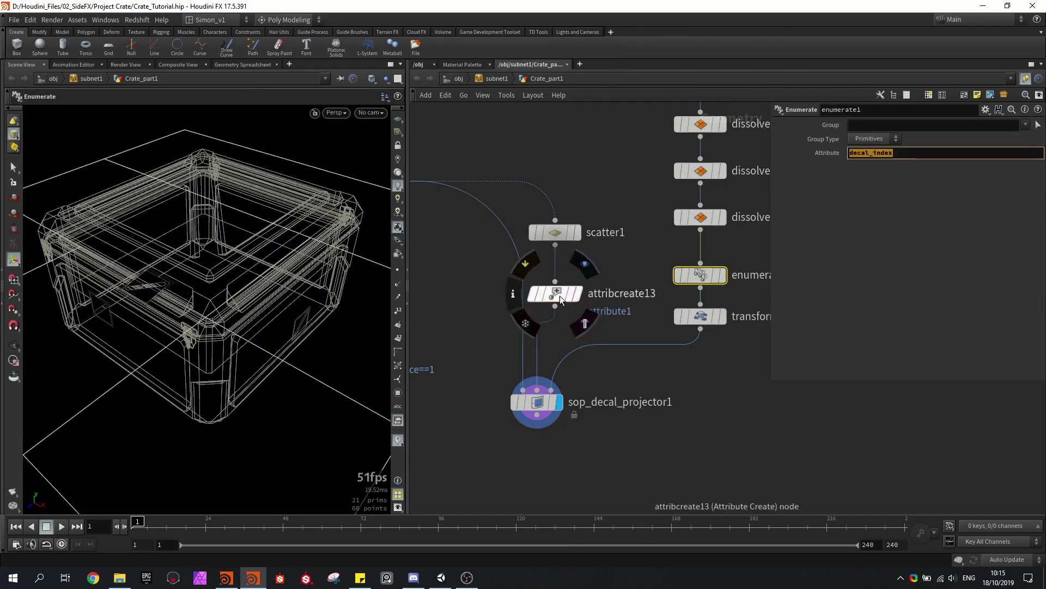
{"action": "left_click", "coordinate": [561, 298]}
{"action": "double_click", "coordinate": [928, 182]}
{"action": "key", "text": "ctrl+v"}
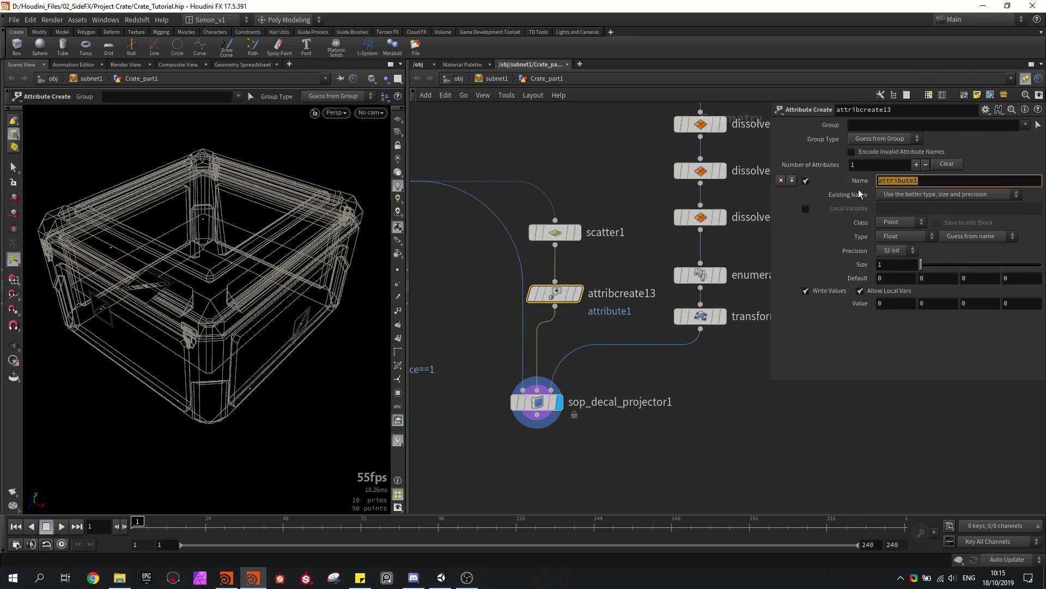
{"action": "key", "text": "Return"}
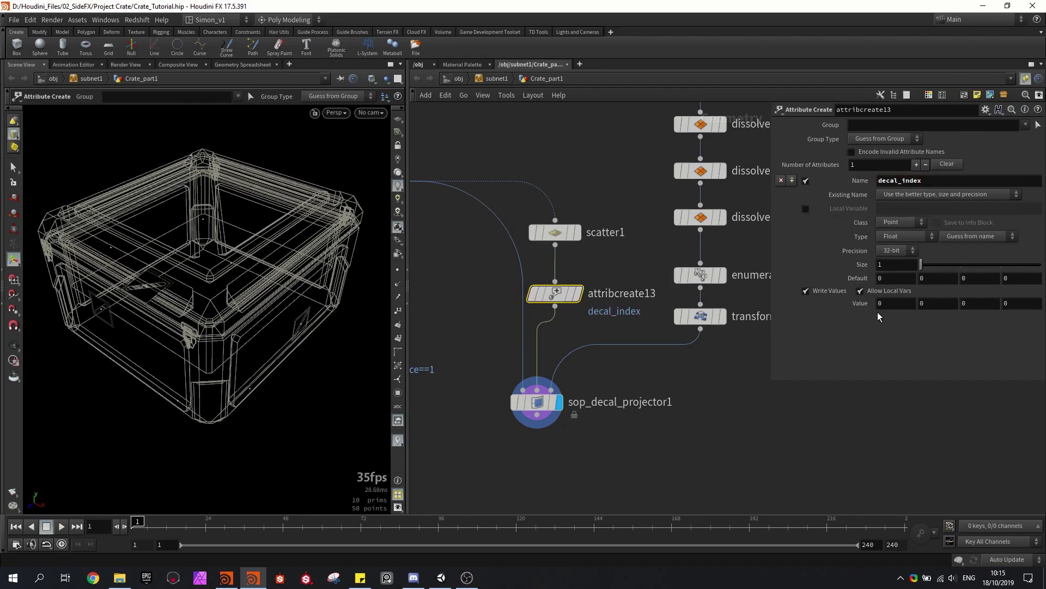
{"action": "left_click", "coordinate": [536, 402]}
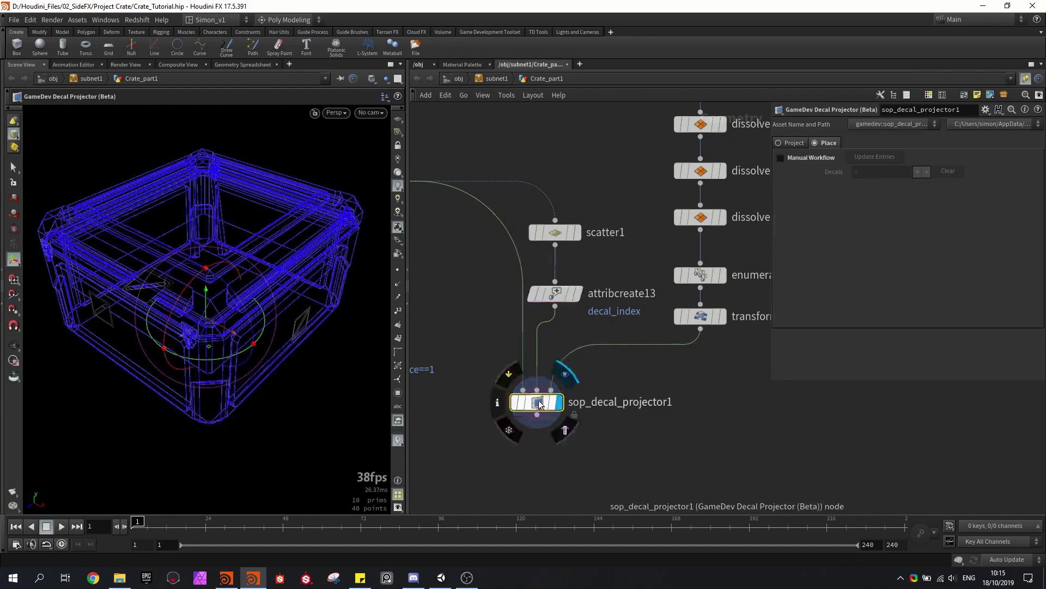
- Try 1 as the decal_index value in attribcreate13, settling on 5, and check the projected decals around the crate
{"action": "left_click", "coordinate": [553, 297]}
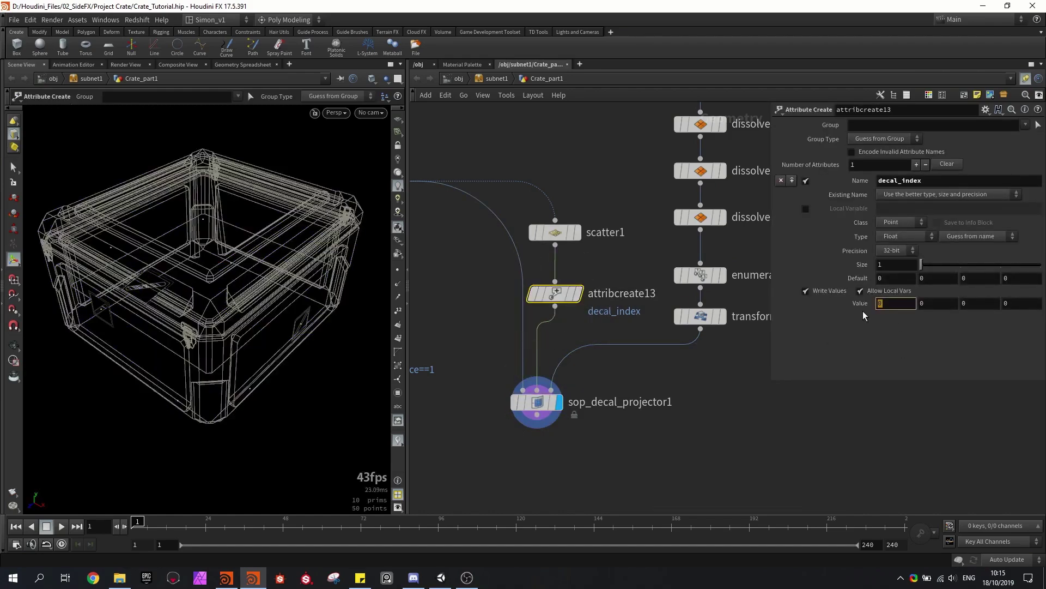
{"action": "type", "text": "1"}
{"action": "key", "text": "Return"}
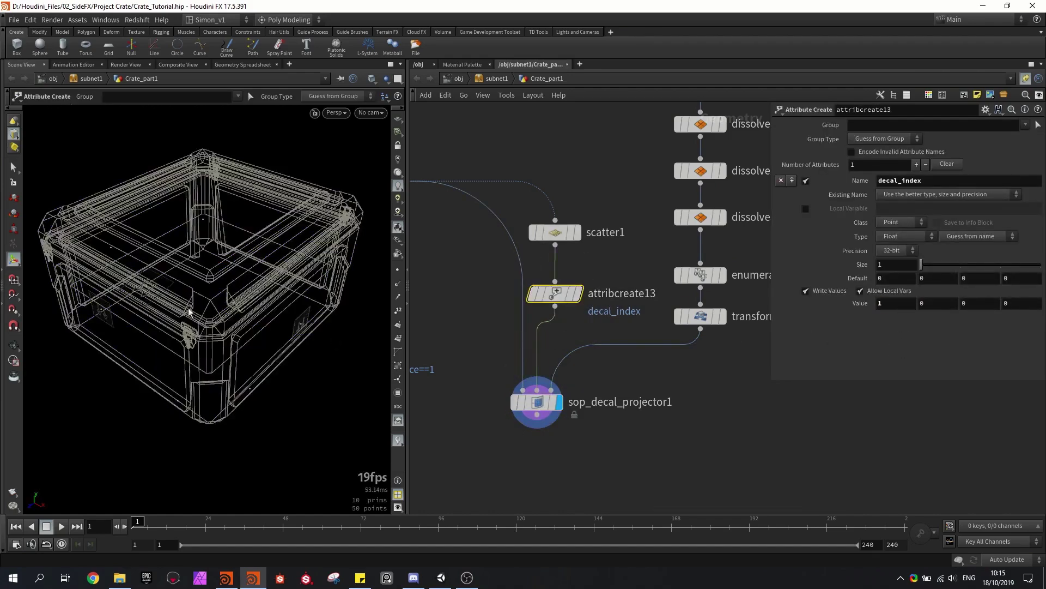
{"action": "mouse_move", "coordinate": [188, 312]}
{"action": "left_mouse_down", "text": "alt"}
{"action": "mouse_move", "coordinate": [180, 294]}
{"action": "mouse_move", "coordinate": [196, 277]}
{"action": "mouse_move", "coordinate": [201, 299]}
{"action": "left_mouse_up", "text": "alt"}
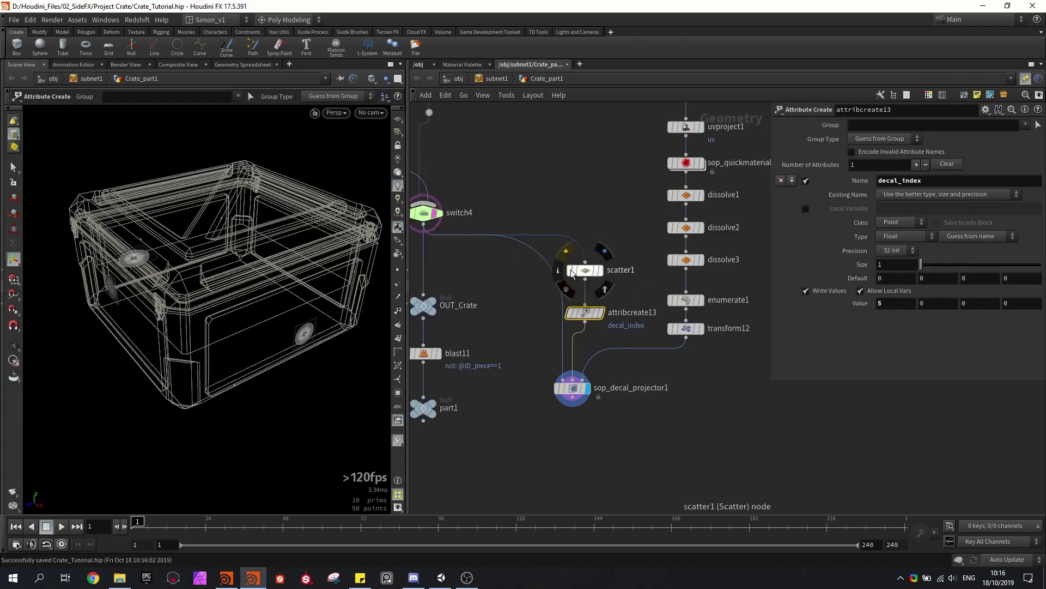
- Delete the scatter1 node that feeds attribcreate13
{"action": "left_click", "coordinate": [521, 285]}
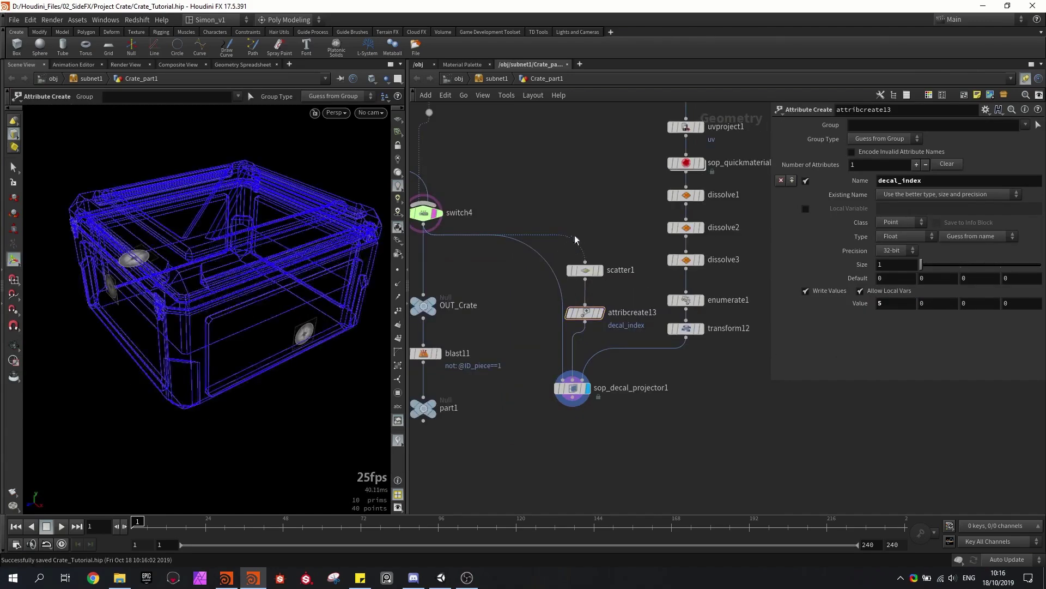
{"action": "left_click", "coordinate": [599, 266]}
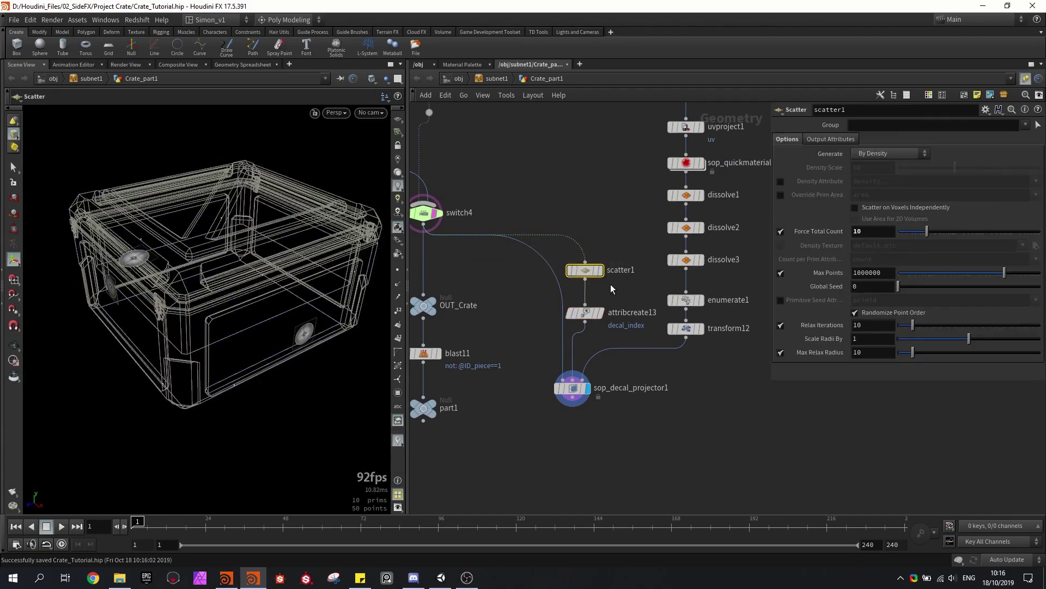
{"action": "left_click_drag", "start_coordinate": [249, 315], "coordinate": [146, 294]}
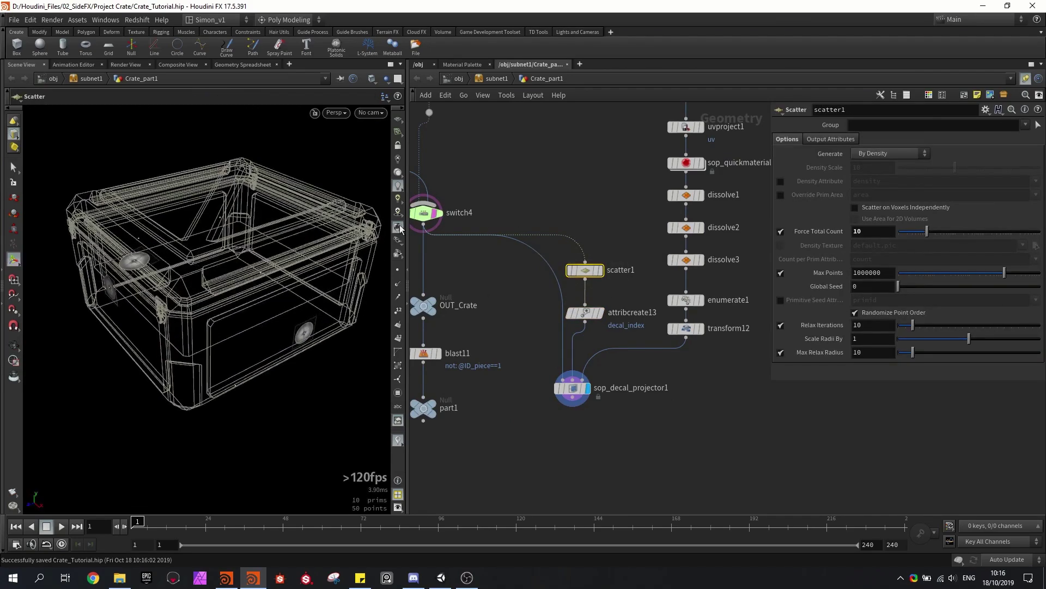
{"action": "scroll", "coordinate": [611, 293], "scroll_direction": "up", "scroll_amount": 4}
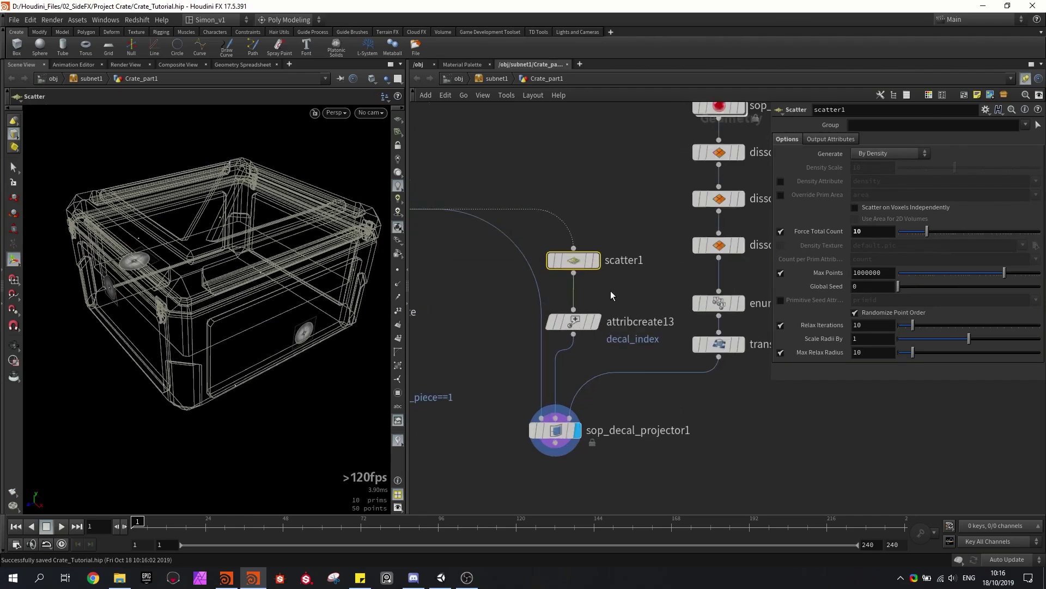
{"action": "middle_click_drag", "start_coordinate": [610, 290], "coordinate": [562, 242]}
{"action": "key", "text": "Delete"}
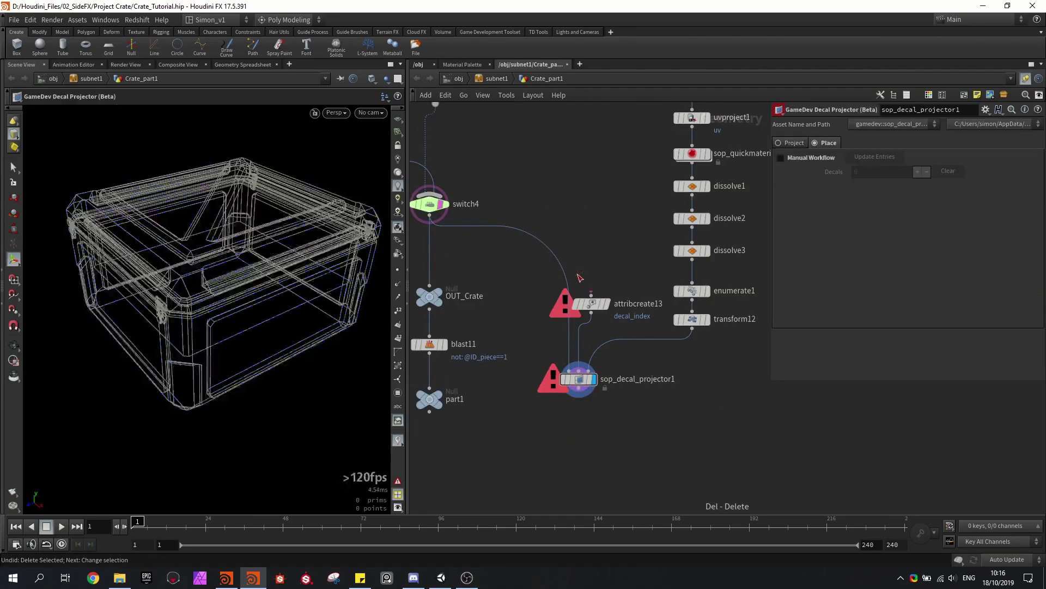
- Move the decal projector network aside and the OUT_Crate, blast11 and part1 nodes down to make room below switch4
{"action": "scroll", "coordinate": [589, 238], "scroll_direction": "down", "scroll_amount": 2}
{"action": "scroll", "coordinate": [583, 240], "scroll_direction": "down", "scroll_amount": 3}
{"action": "left_click_drag", "start_coordinate": [685, 357], "coordinate": [551, 126]}
{"action": "left_click_drag", "start_coordinate": [568, 305], "coordinate": [723, 309]}
{"action": "middle_click_drag", "start_coordinate": [575, 296], "coordinate": [595, 209]}
{"action": "left_click_drag", "start_coordinate": [557, 274], "coordinate": [496, 375]}
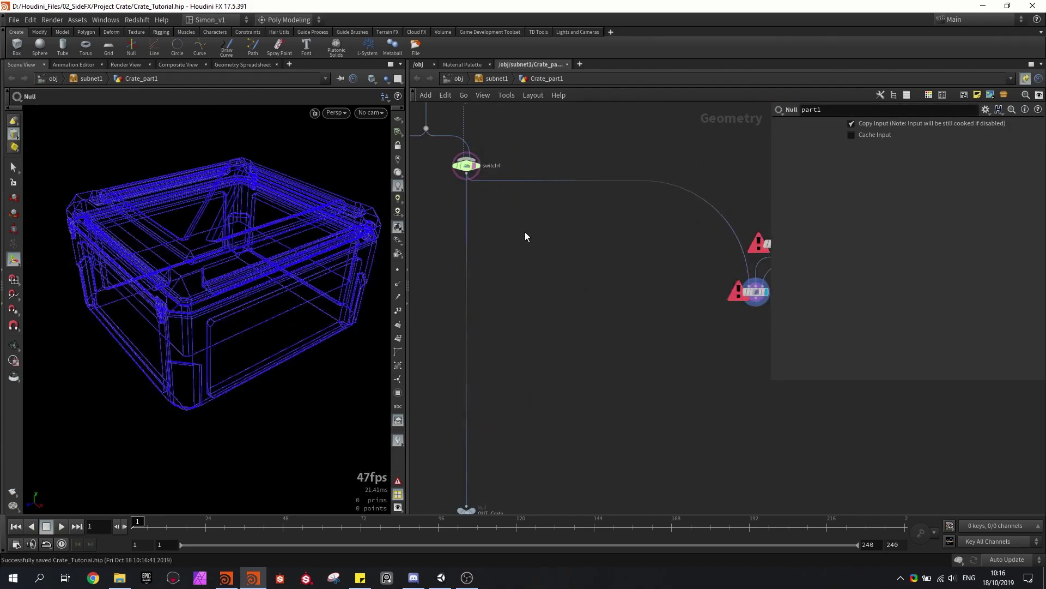
{"action": "key", "text": "Tab"}
{"action": "type", "text": "split"}
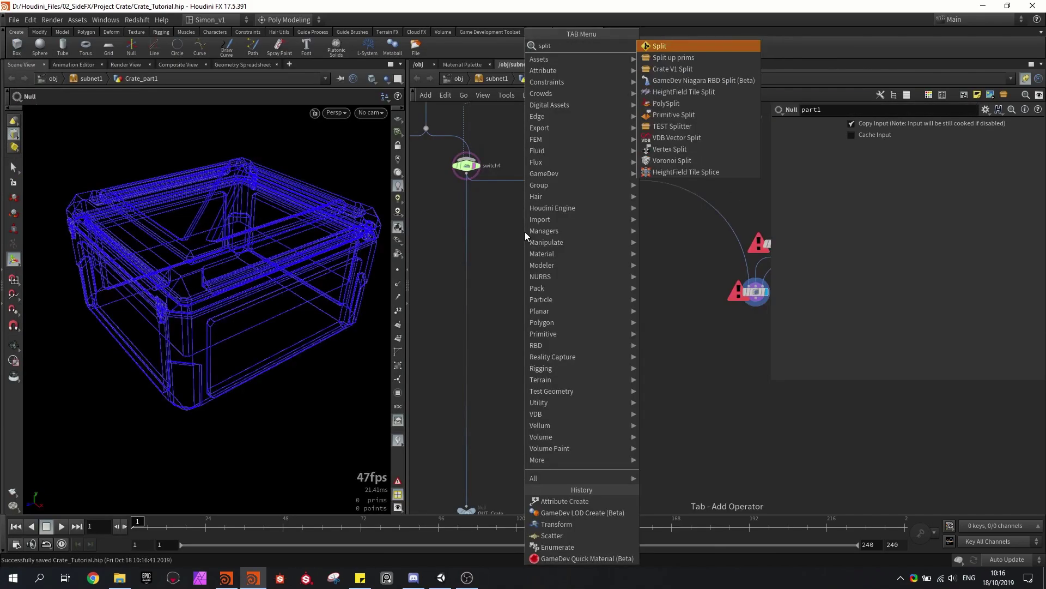
{"action": "left_click", "coordinate": [660, 46]}
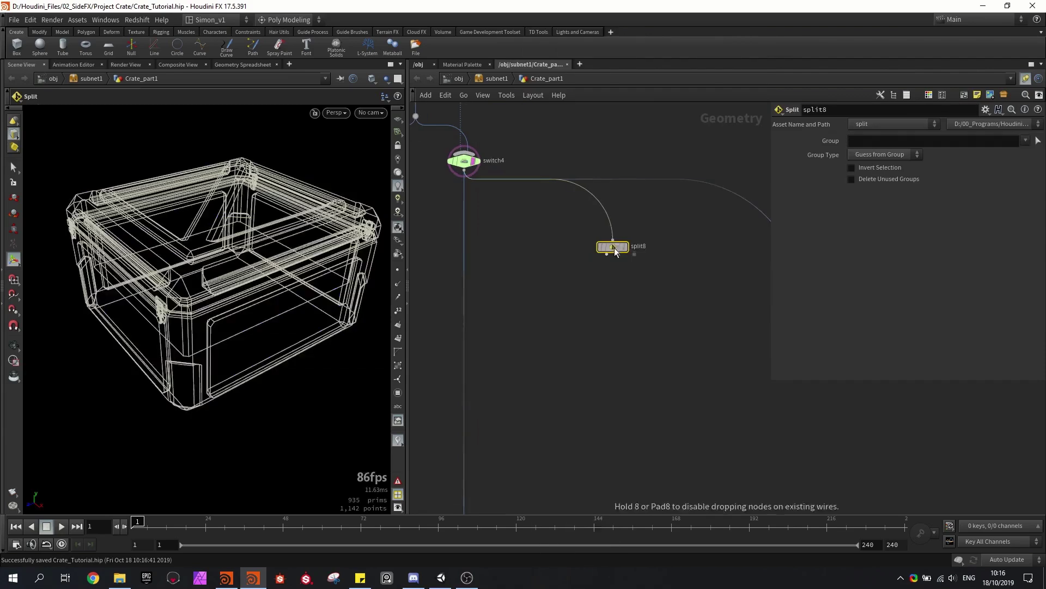
{"action": "left_click_drag", "start_coordinate": [612, 247], "coordinate": [616, 248]}
{"action": "left_click", "coordinate": [622, 248]}
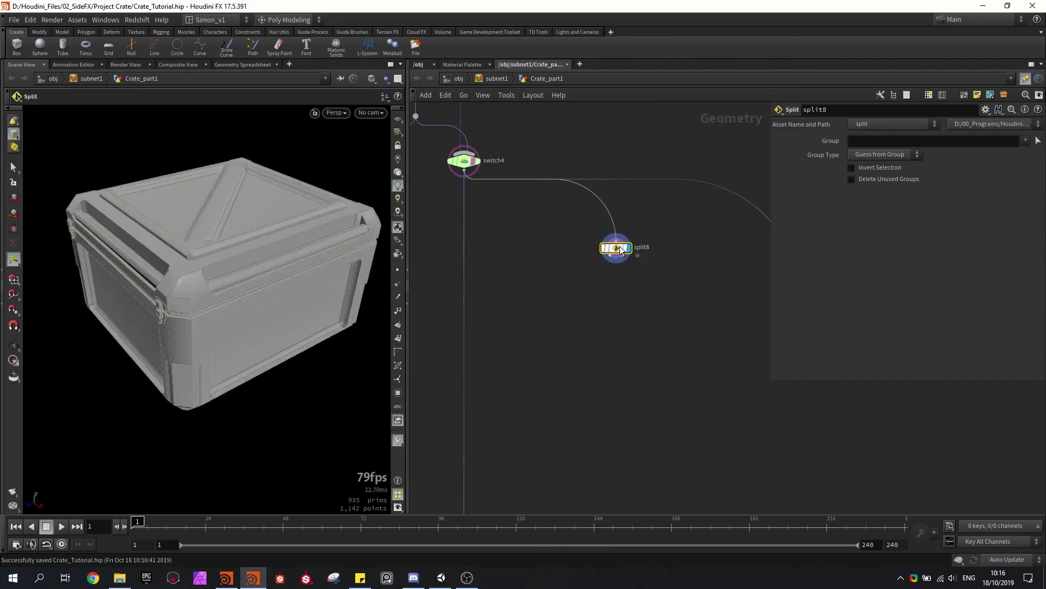
{"action": "left_click", "coordinate": [884, 143]}
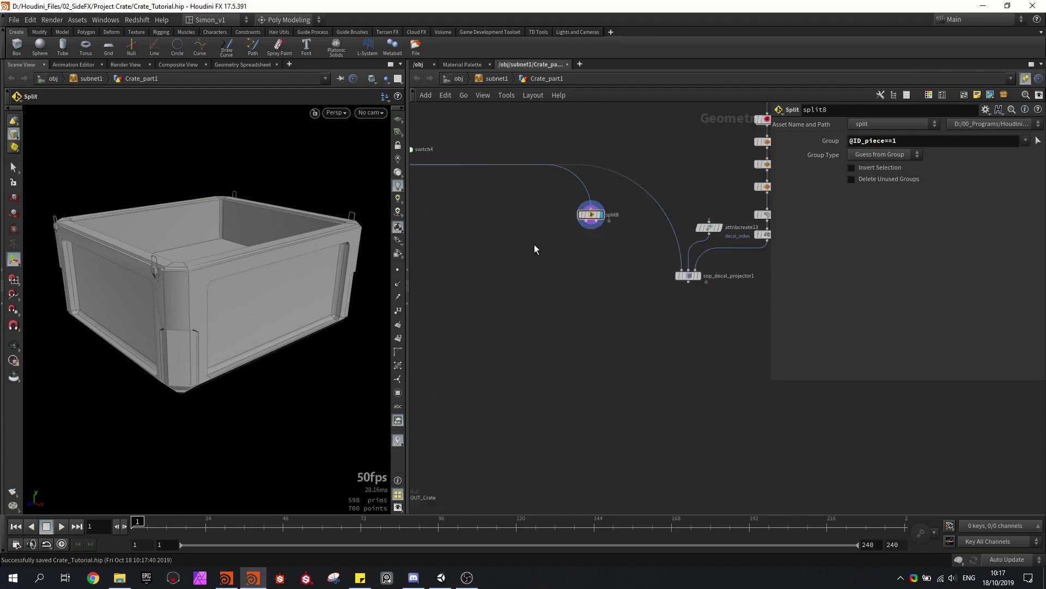
- Add a Bound node fed by the first output of split8 and display it
{"action": "middle_click_drag", "start_coordinate": [532, 244], "coordinate": [550, 246]}
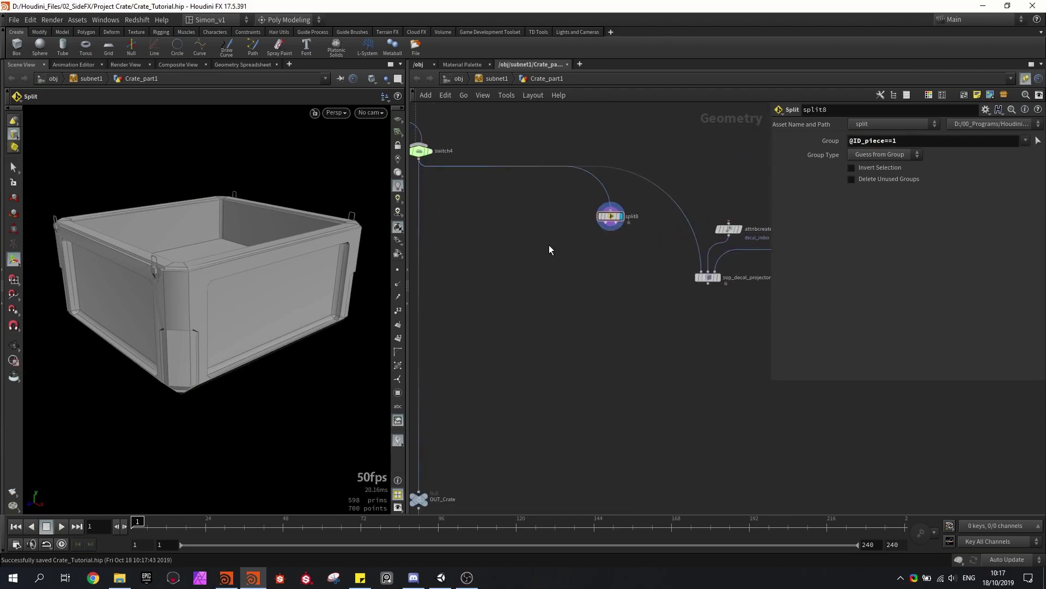
{"action": "key", "text": "Tab"}
{"action": "type", "text": "bound"}
{"action": "key", "text": "Return"}
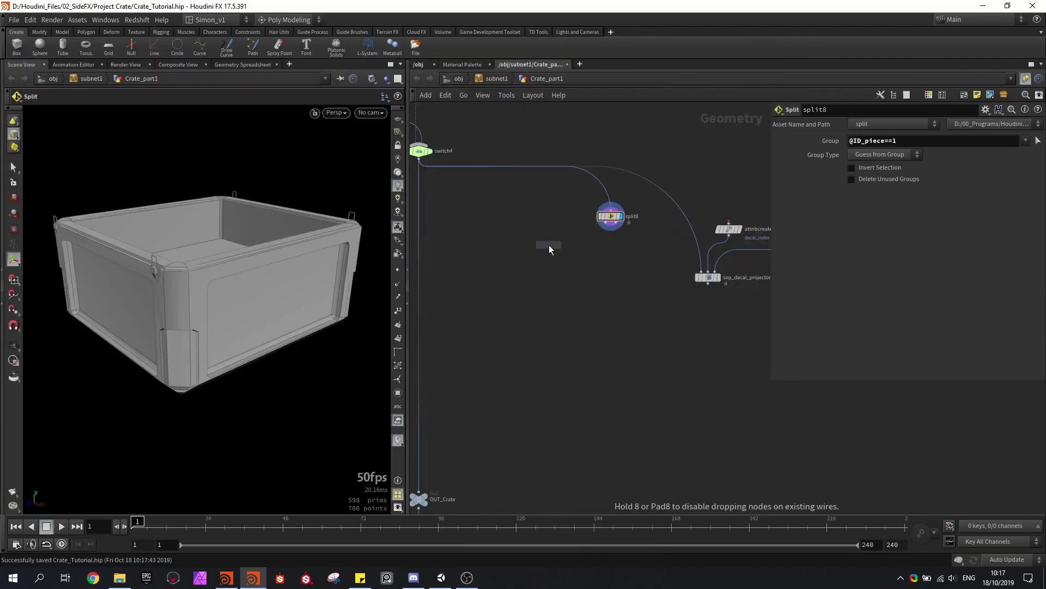
{"action": "left_click", "coordinate": [548, 245]}
{"action": "scroll", "coordinate": [599, 229], "scroll_direction": "up", "scroll_amount": 3}
{"action": "left_click_drag", "start_coordinate": [610, 221], "coordinate": [467, 257]}
{"action": "middle_click_drag", "start_coordinate": [527, 246], "coordinate": [598, 240]}
{"action": "left_click", "coordinate": [557, 254]}
{"action": "left_click_drag", "start_coordinate": [537, 253], "coordinate": [515, 259]}
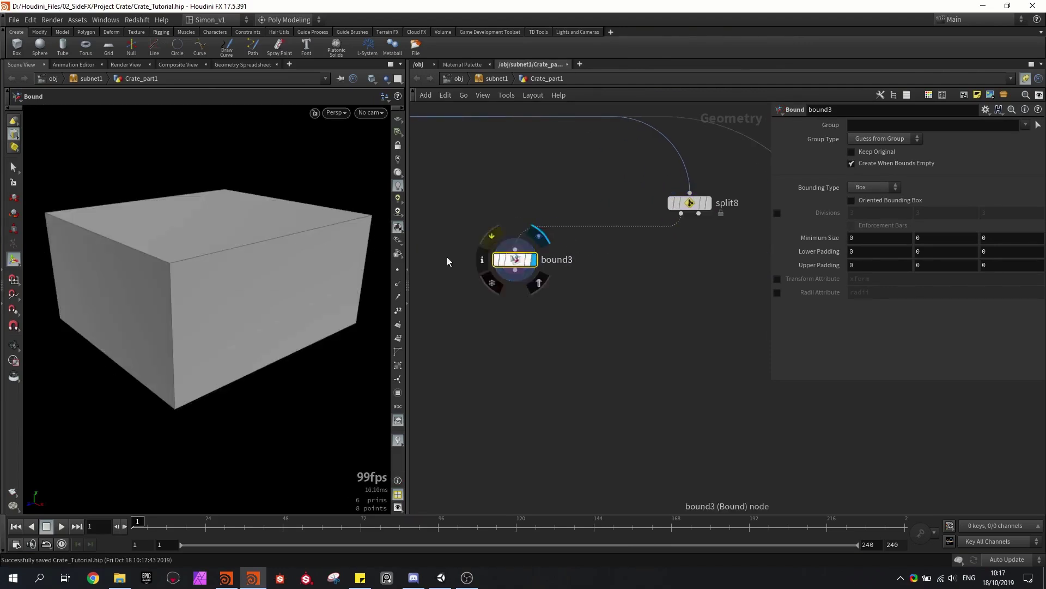
- Delete the top and bottom faces of the bounding box, leaving its four sides
{"action": "left_click_drag", "start_coordinate": [294, 229], "coordinate": [276, 247], "text": "alt"}
{"action": "key", "text": "4"}
{"action": "left_click", "coordinate": [228, 212]}
{"action": "left_click_drag", "start_coordinate": [241, 282], "coordinate": [229, 253], "text": "alt"}
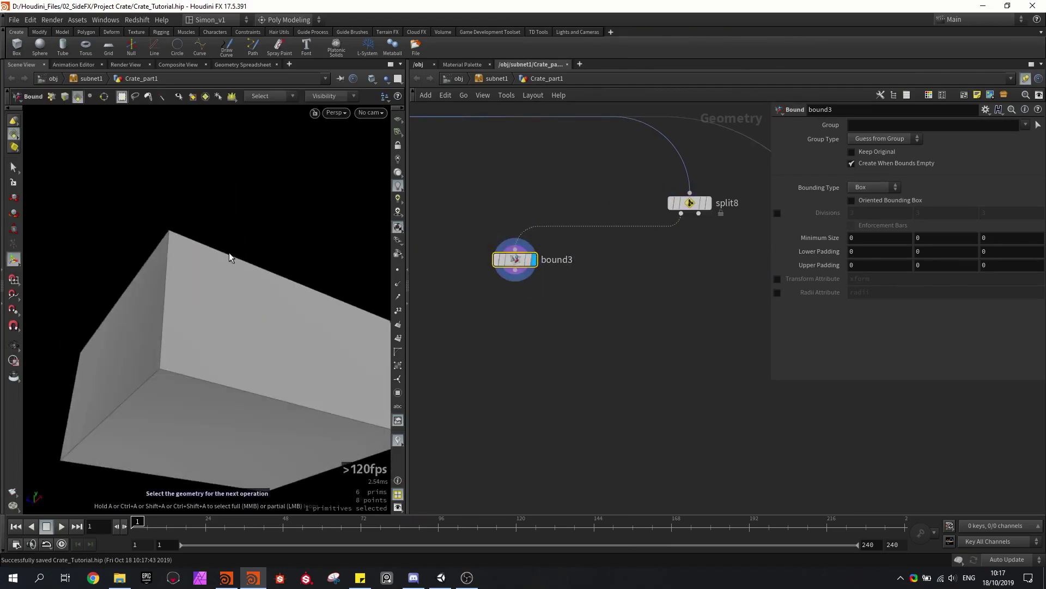
{"action": "left_click", "coordinate": [214, 411], "text": "shift"}
{"action": "key", "text": "Delete"}
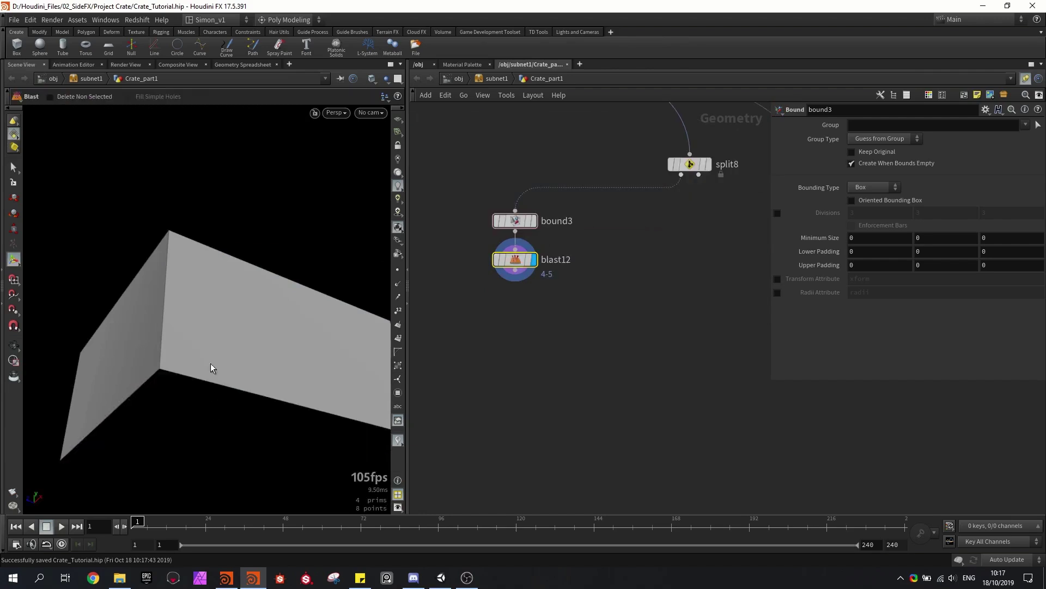
- Add a PolyExtrude node below blast12 and display it
{"action": "left_click_drag", "start_coordinate": [210, 363], "coordinate": [239, 320], "text": "alt"}
{"action": "key", "text": "Tab"}
{"action": "type", "text": "e"}
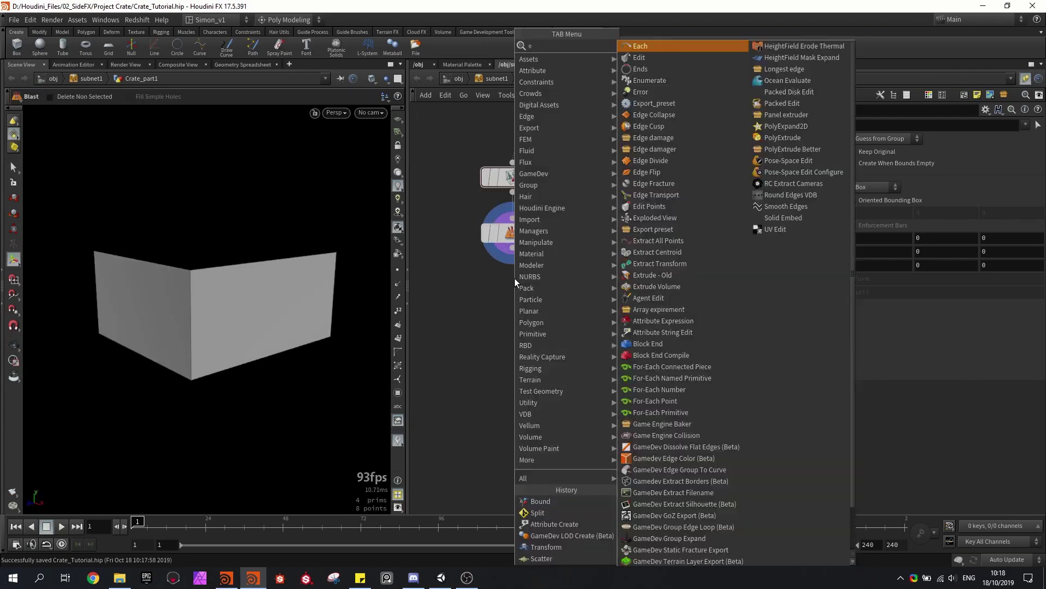
{"action": "type", "text": "xtr"}
{"action": "left_click", "coordinate": [649, 149]}
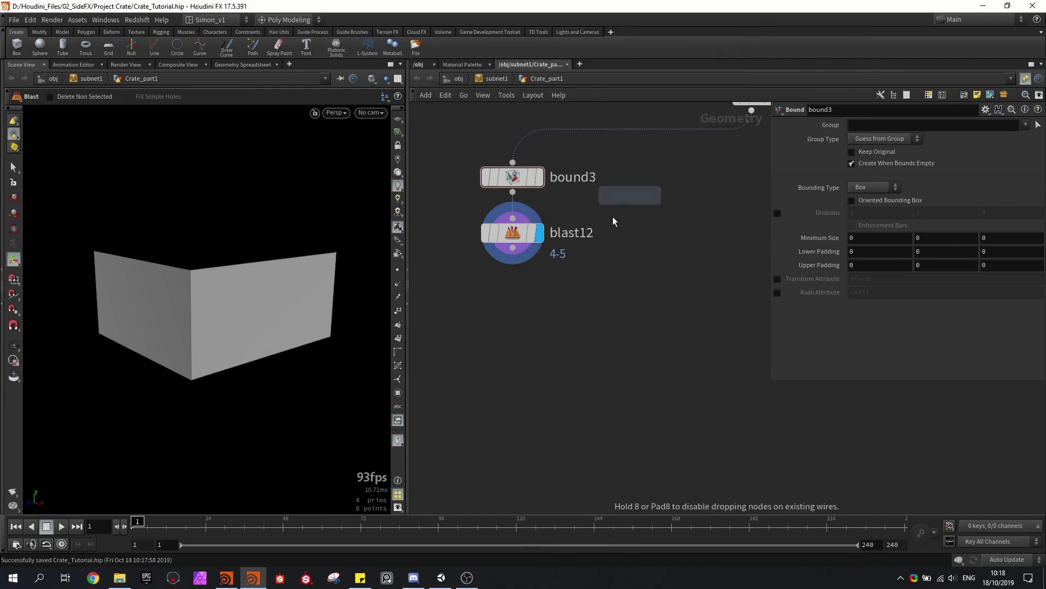
{"action": "left_click", "coordinate": [517, 270]}
{"action": "left_click", "coordinate": [538, 293]}
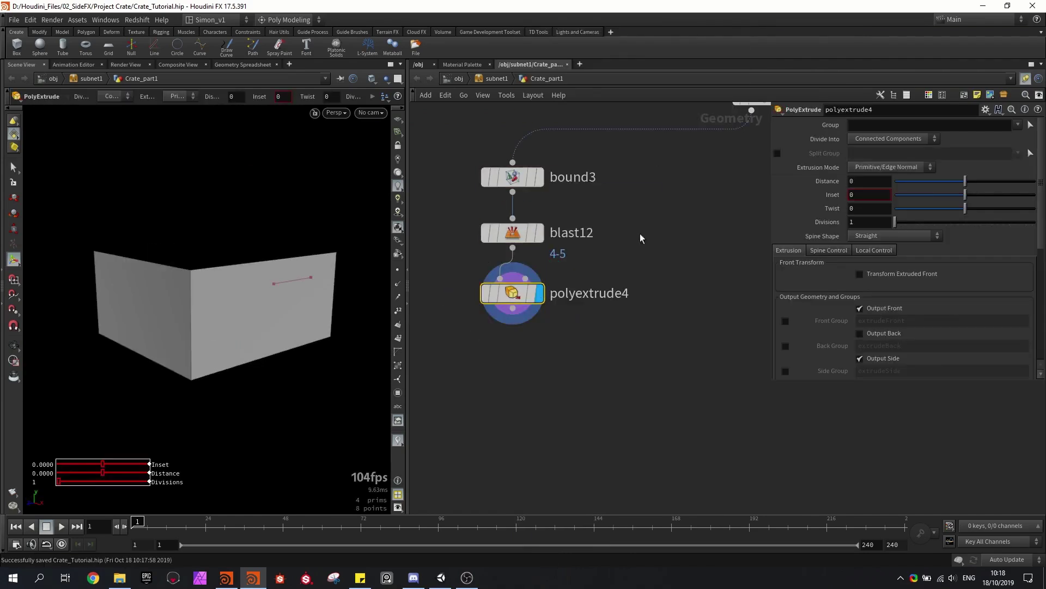
- Set polyextrude4 to Individual Elements with an inset of 0.914, turn off Output Side, and examine the collapsed faces and their points
{"action": "left_click", "coordinate": [875, 141]}
{"action": "left_click", "coordinate": [876, 150]}
{"action": "left_click_drag", "start_coordinate": [963, 195], "coordinate": [1030, 186]}
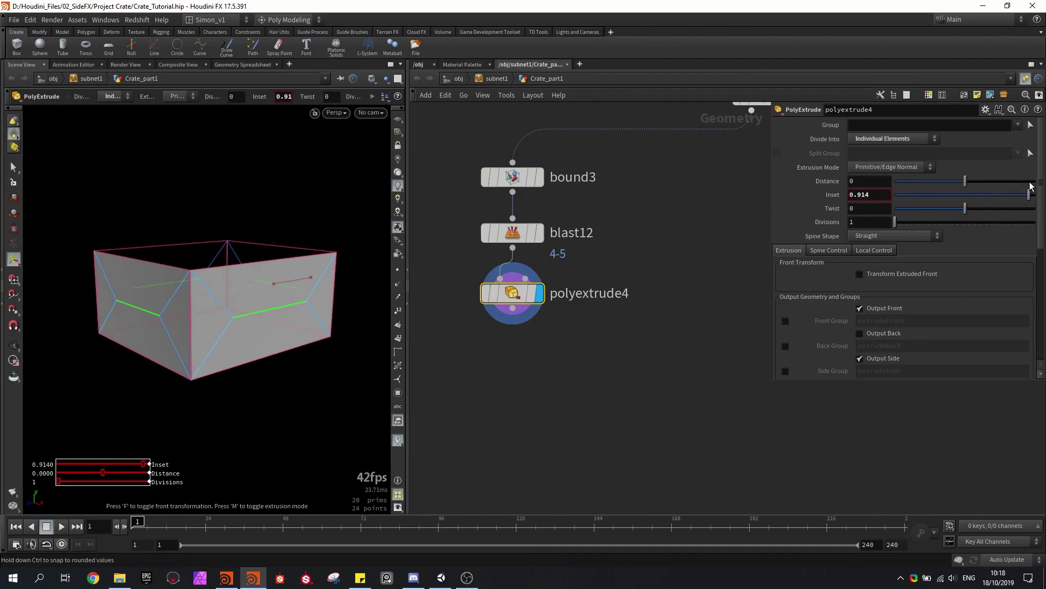
{"action": "left_click", "coordinate": [875, 358]}
{"action": "left_click_drag", "start_coordinate": [272, 318], "coordinate": [276, 326], "text": "alt"}
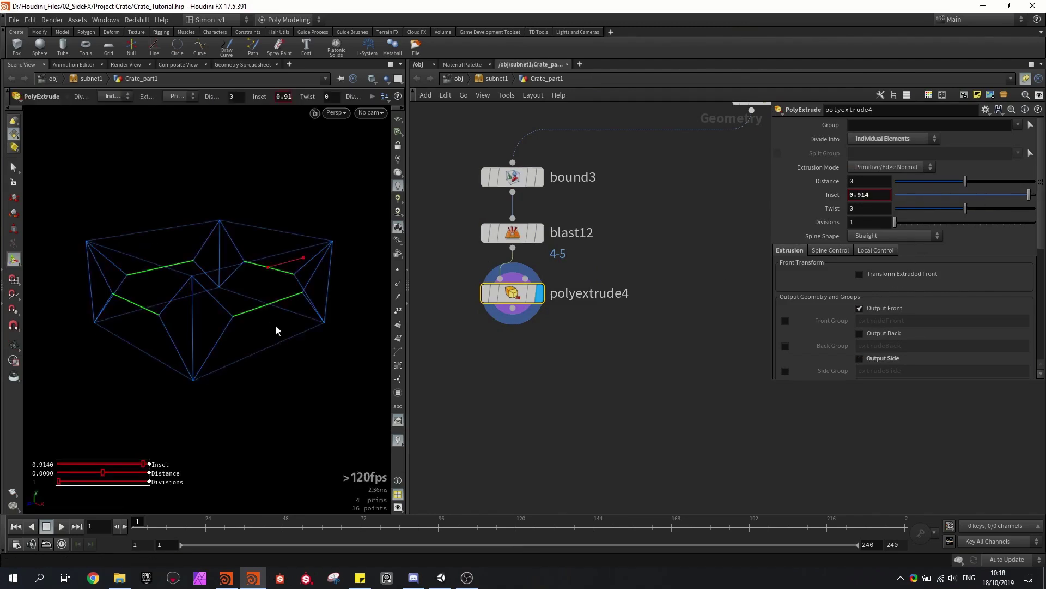
{"action": "left_click_drag", "start_coordinate": [330, 275], "coordinate": [313, 287], "text": "alt"}
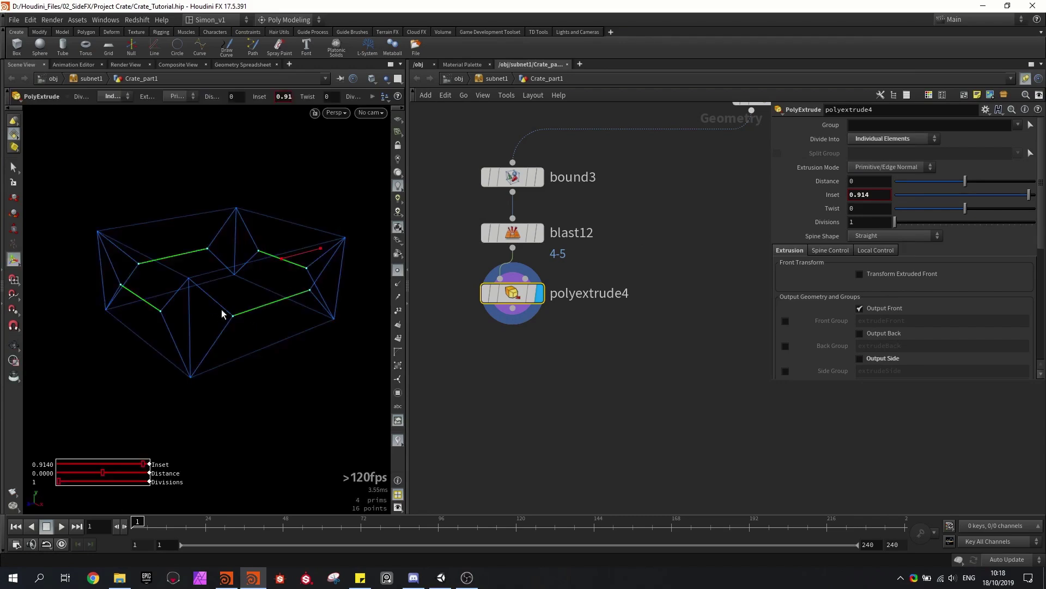
{"action": "left_click_drag", "start_coordinate": [222, 313], "coordinate": [243, 314], "text": "alt"}
{"action": "key", "text": "Escape"}
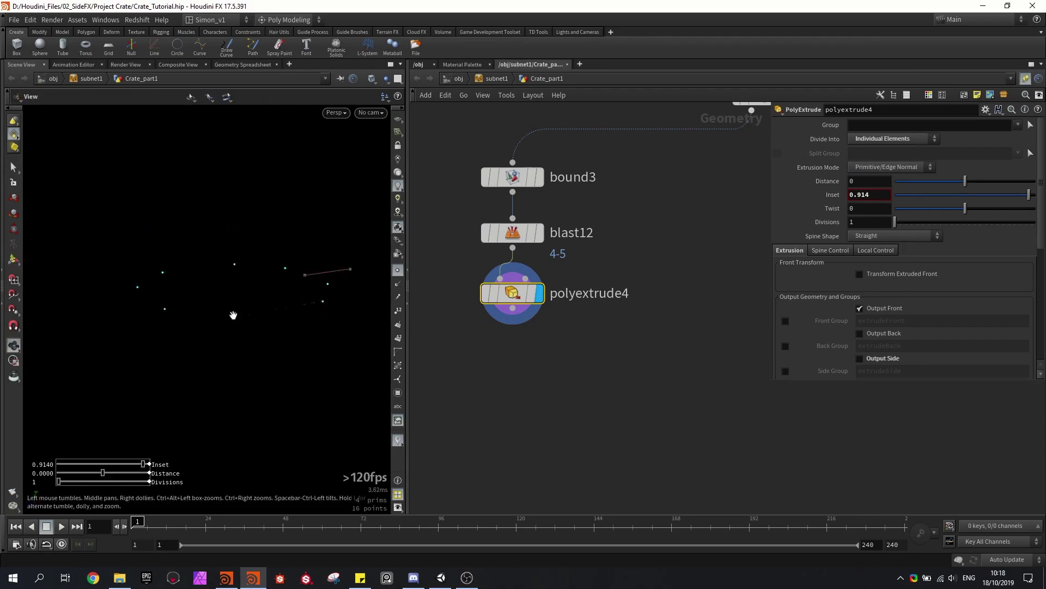
{"action": "key", "text": "Return"}
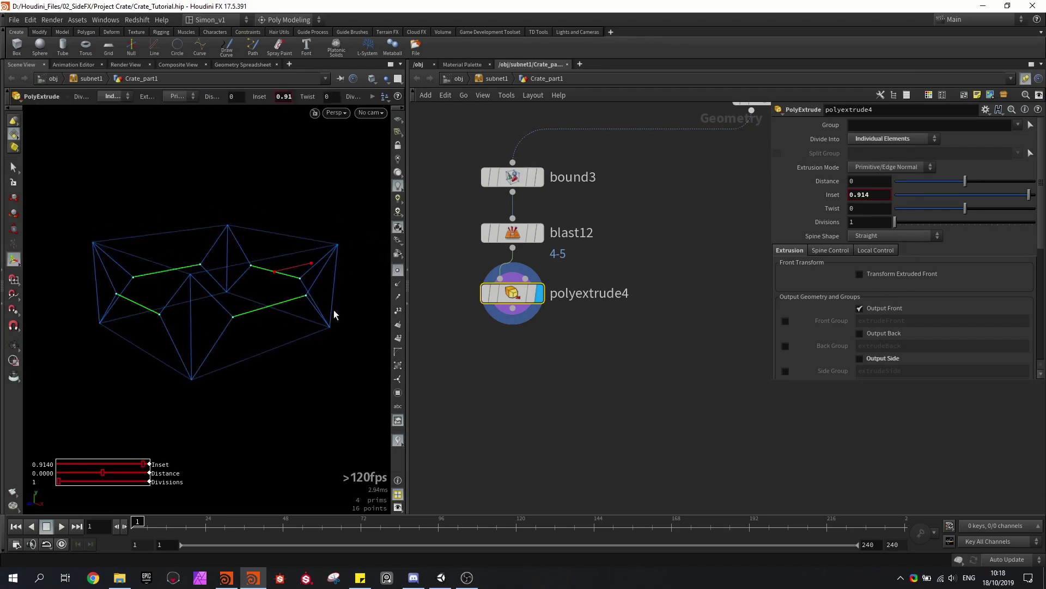
- Add a Fuse node below polyextrude4 and display it
{"action": "key", "text": "Tab"}
{"action": "type", "text": "fuse"}
{"action": "key", "text": "Return"}
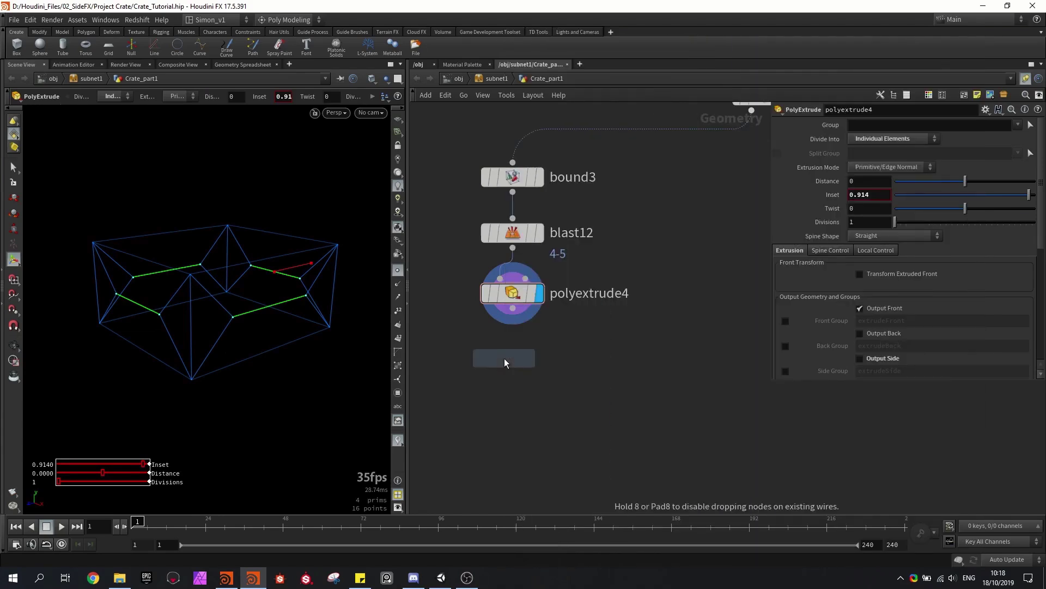
{"action": "left_click", "coordinate": [516, 358]}
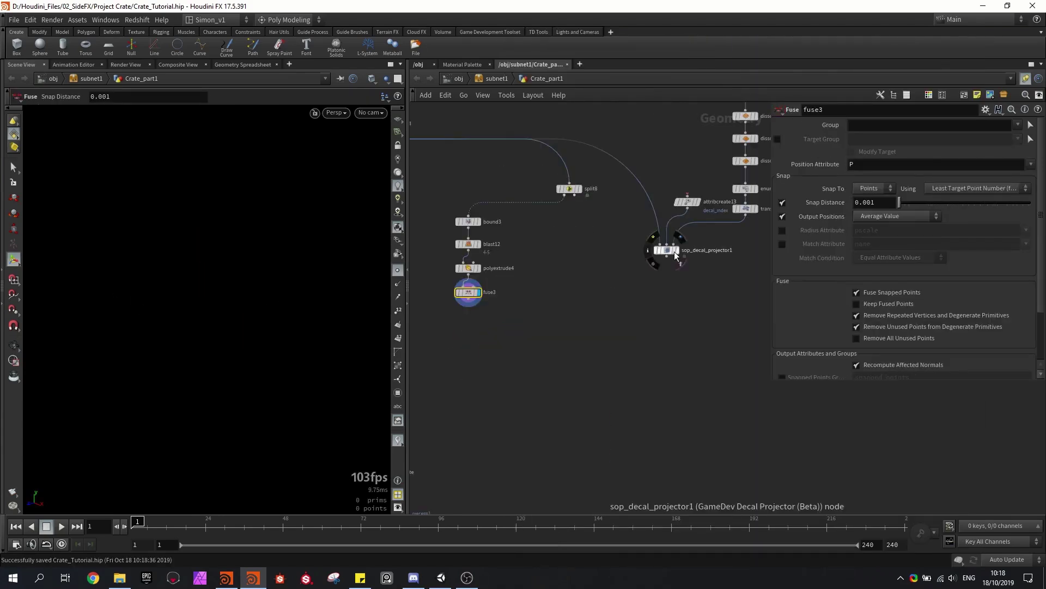
- Rearrange the network with the decal grid chain above split8, attribcreate13 below fuse3, and sop_decal_projector1 beneath them
{"action": "left_click_drag", "start_coordinate": [672, 251], "coordinate": [442, 402]}
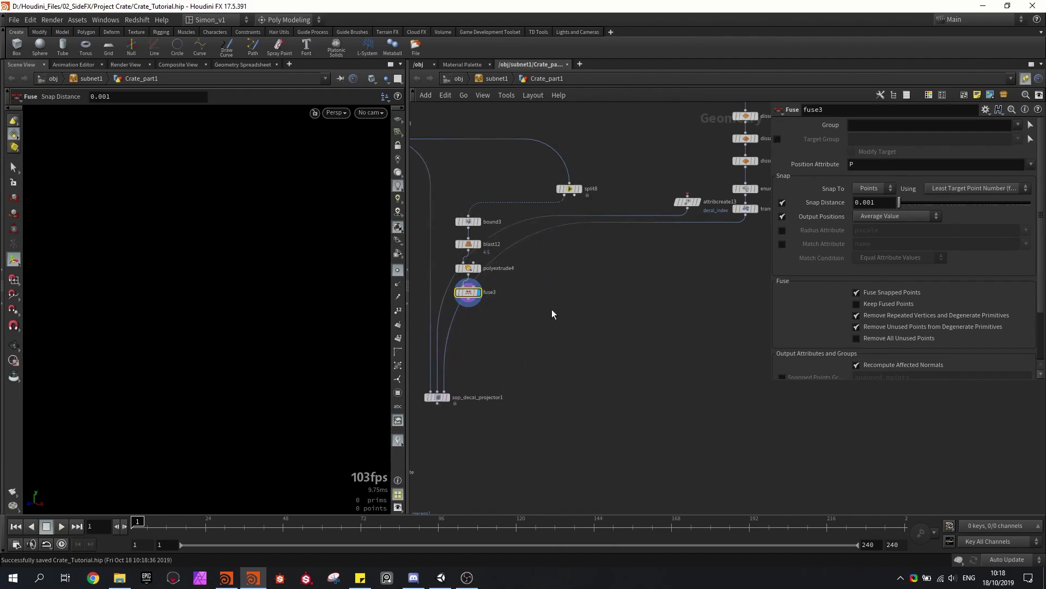
{"action": "mouse_move", "coordinate": [689, 205]}
{"action": "scroll", "coordinate": [705, 257], "scroll_direction": "down", "scroll_amount": 2}
{"action": "middle_click_drag", "start_coordinate": [741, 239], "coordinate": [720, 275]}
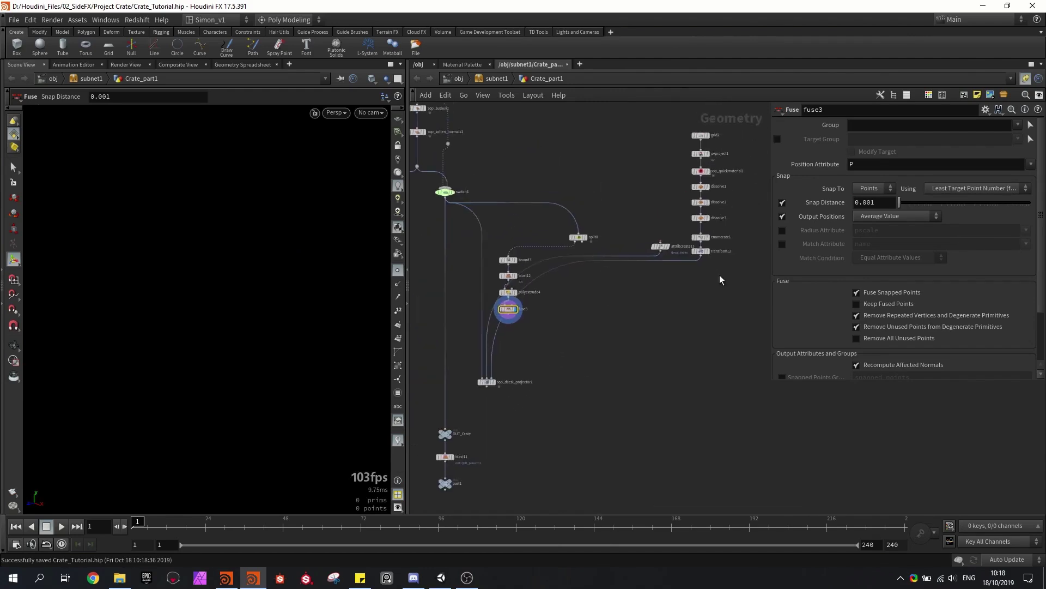
{"action": "left_click_drag", "start_coordinate": [725, 274], "coordinate": [681, 127]}
{"action": "left_click_drag", "start_coordinate": [699, 252], "coordinate": [579, 191]}
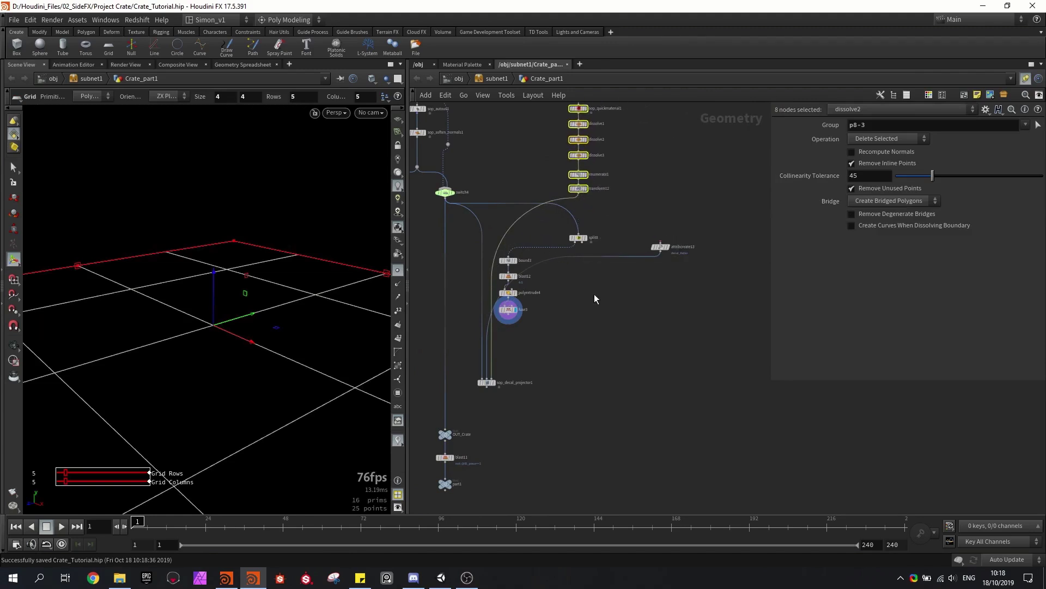
{"action": "left_click_drag", "start_coordinate": [661, 246], "coordinate": [506, 343]}
- Feed fuse3 into attribcreate13, turn off fuse3's Remove Repeated Vertices and Degenerate Primitives, and check the decals with sop_decal_projector1 selected
{"action": "scroll", "coordinate": [531, 326], "scroll_direction": "up", "scroll_amount": 5}
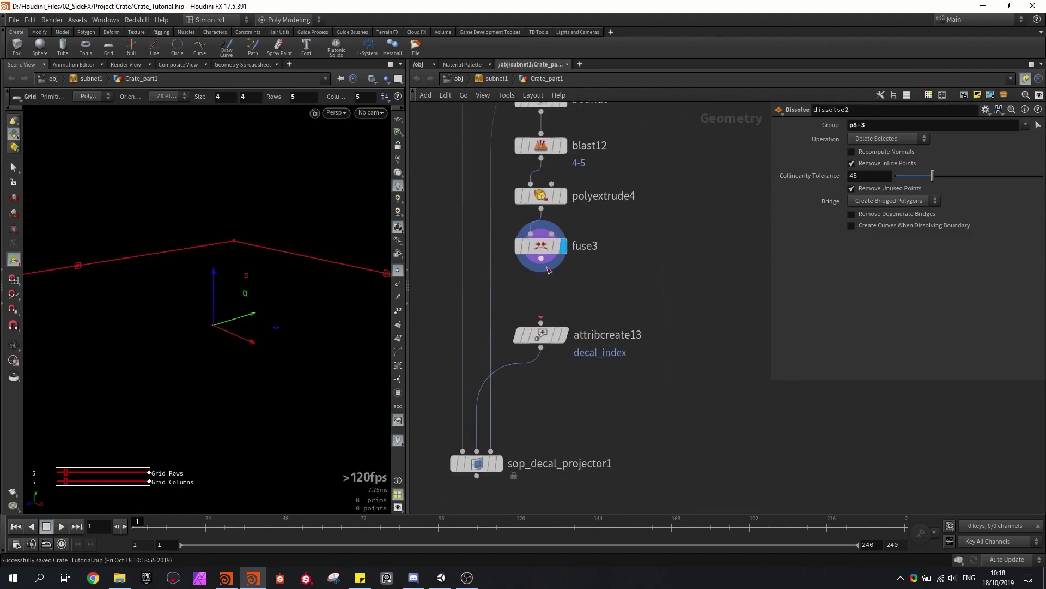
{"action": "scroll", "coordinate": [557, 370], "scroll_direction": "down", "scroll_amount": 1}
{"action": "left_click", "coordinate": [560, 252]}
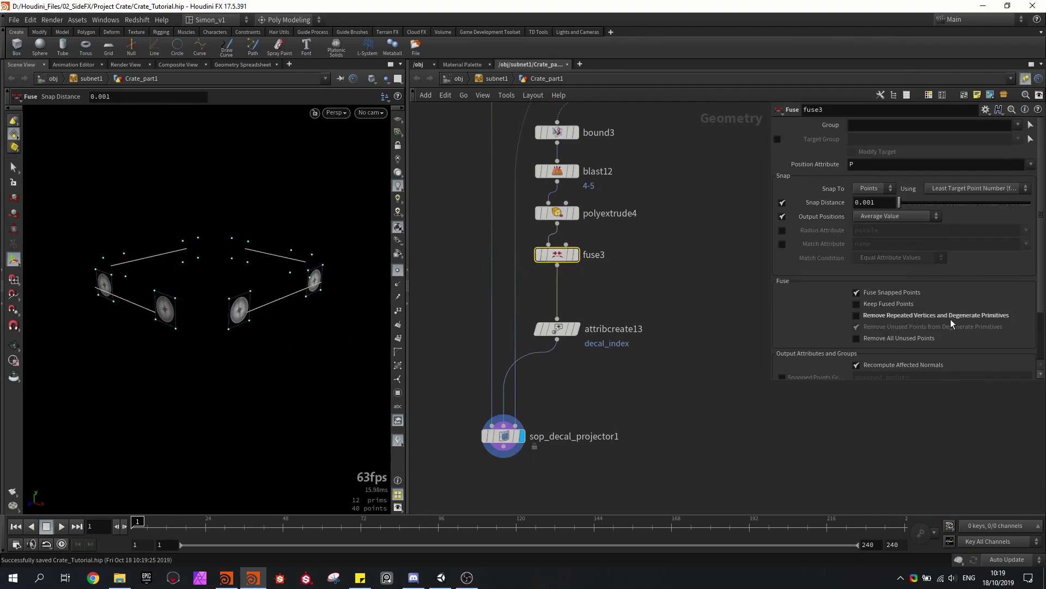
{"action": "middle_click_drag", "start_coordinate": [600, 382], "coordinate": [614, 362]}
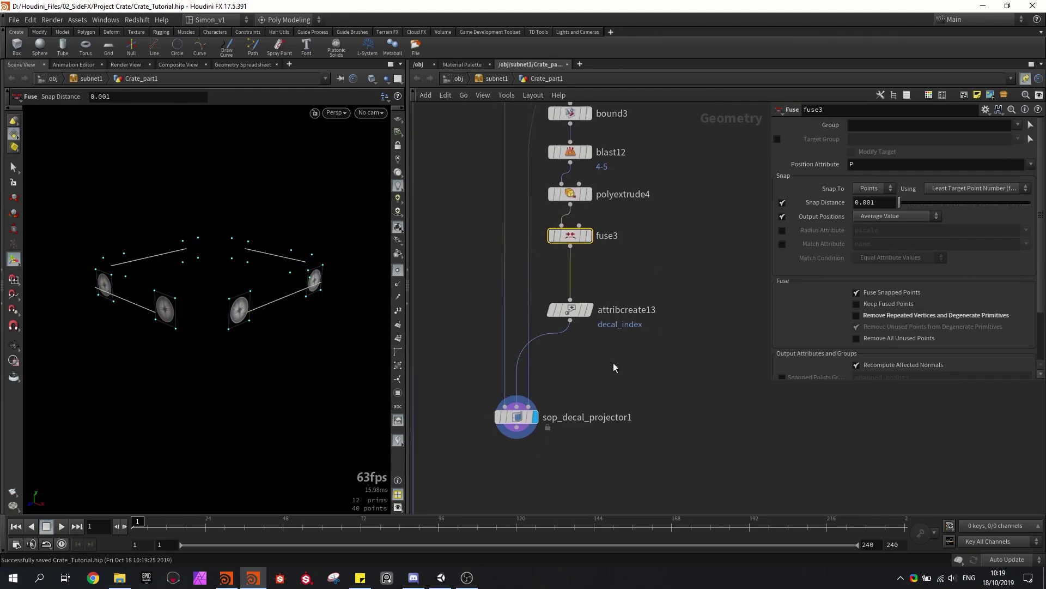
{"action": "left_click", "coordinate": [510, 417]}
{"action": "left_click_drag", "start_coordinate": [218, 291], "coordinate": [262, 280]}
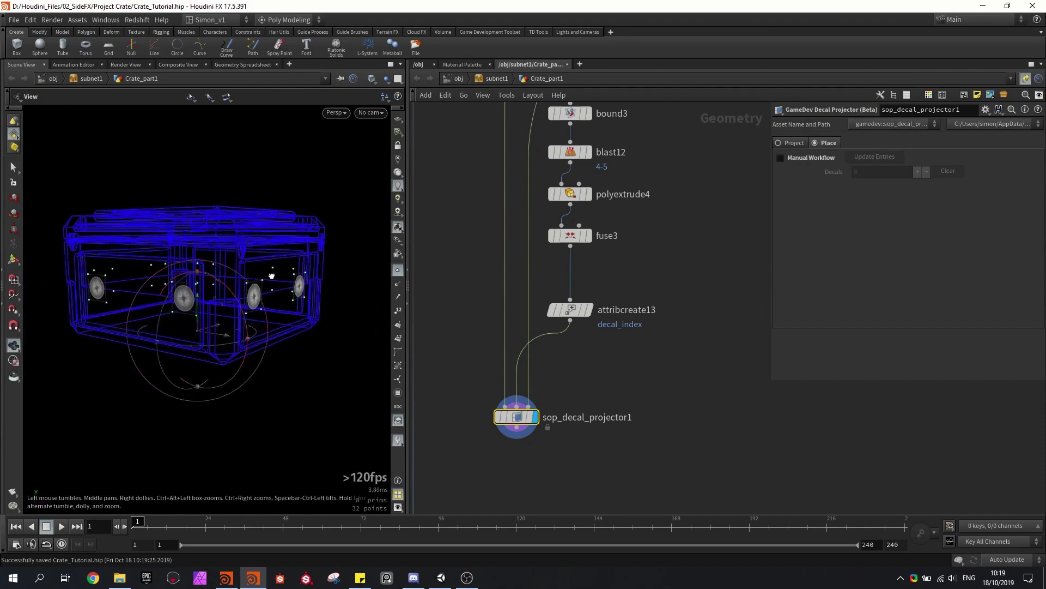
- Set attribcreate13's decal_index value to 2 and check the projected decals around the crate
{"action": "key", "text": "Return"}
{"action": "left_click", "coordinate": [570, 310]}
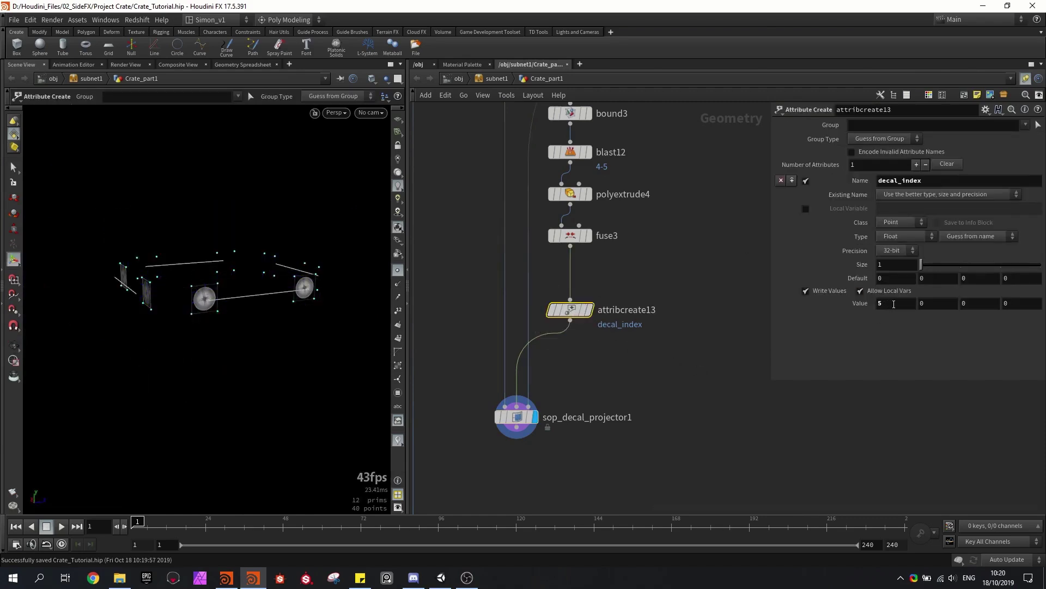
{"action": "left_click", "coordinate": [878, 304]}
{"action": "type", "text": "2"}
{"action": "key", "text": "Return"}
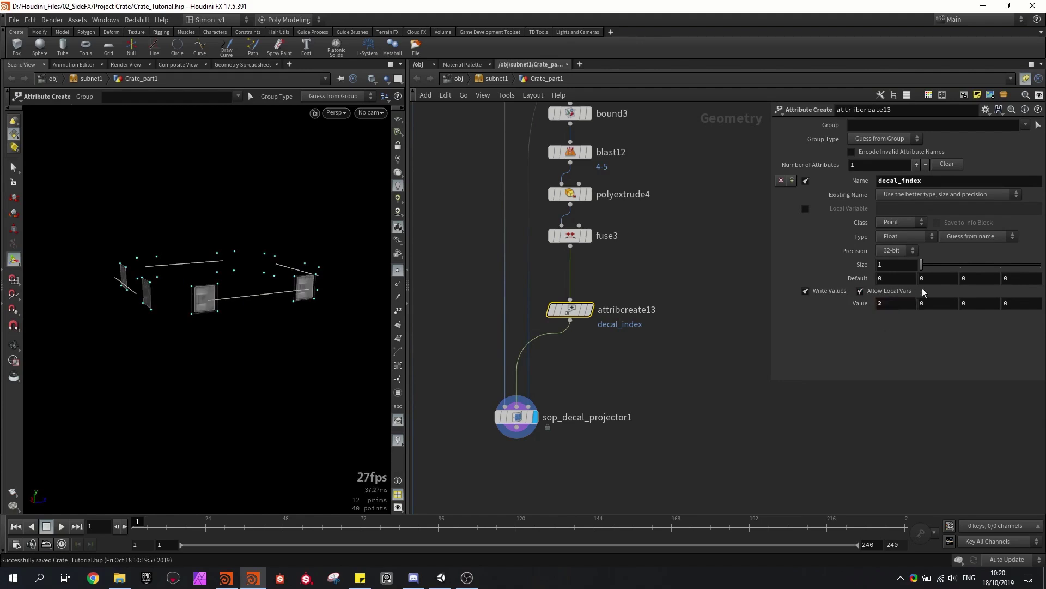
{"action": "left_click_drag", "start_coordinate": [152, 180], "coordinate": [168, 173], "text": "alt"}
{"action": "left_click_drag", "start_coordinate": [189, 308], "coordinate": [218, 287], "text": "alt"}
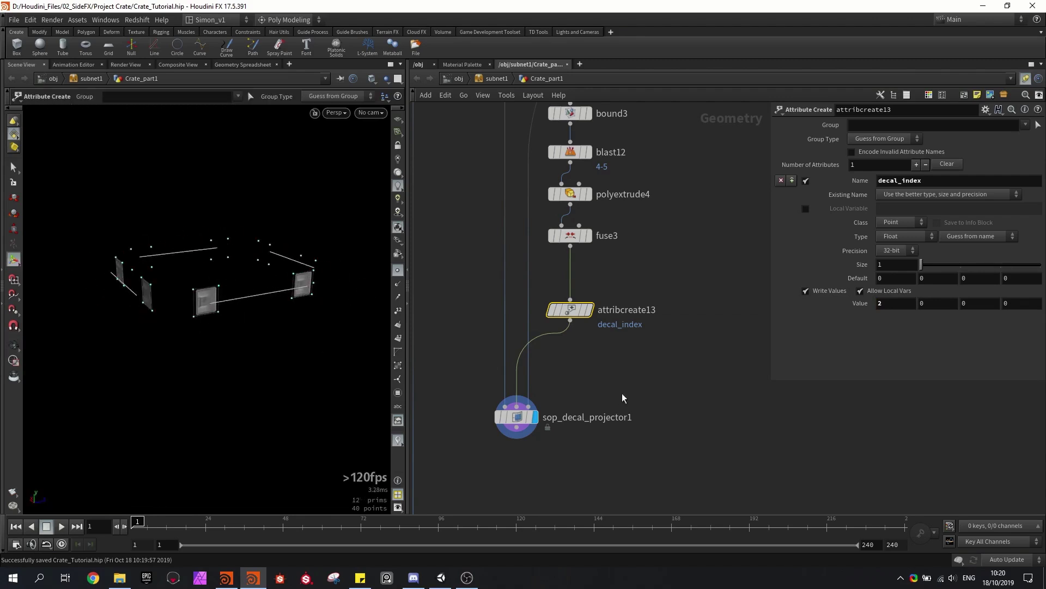
{"action": "left_click", "coordinate": [626, 369]}
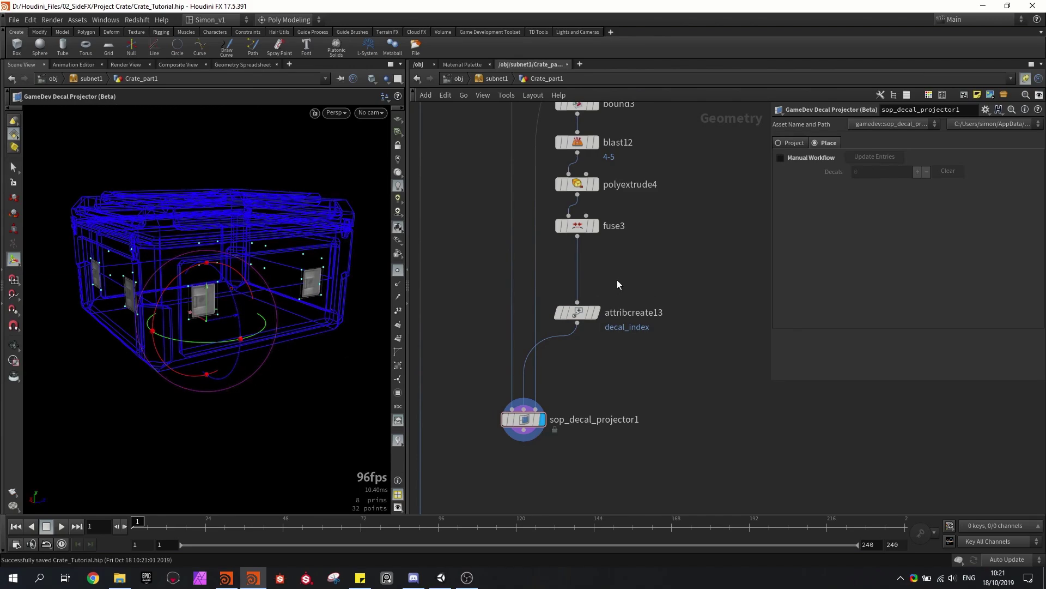
- Insert an Attribute Create node between fuse3 and attribcreate13 and display it
{"action": "key", "text": "Tab"}
{"action": "type", "text": "crea"}
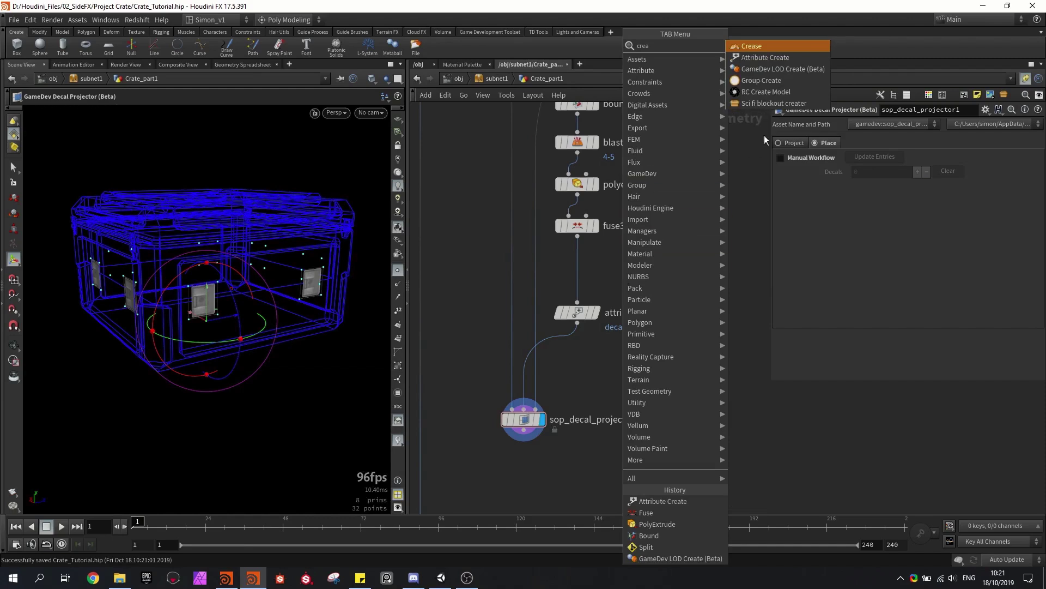
{"action": "left_click", "coordinate": [776, 68]}
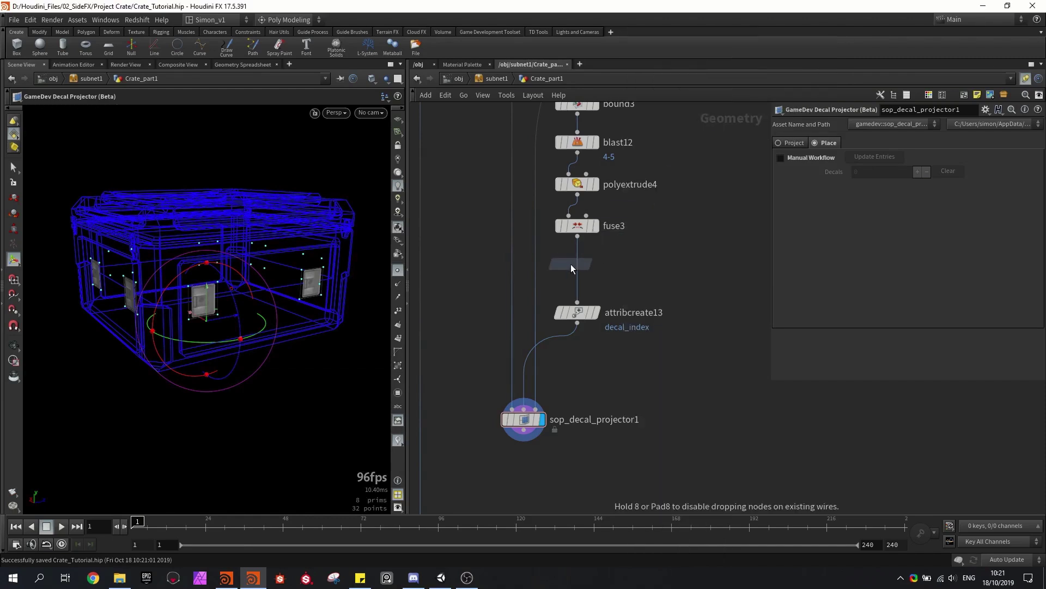
{"action": "left_click", "coordinate": [571, 264]}
{"action": "left_click", "coordinate": [595, 269]}
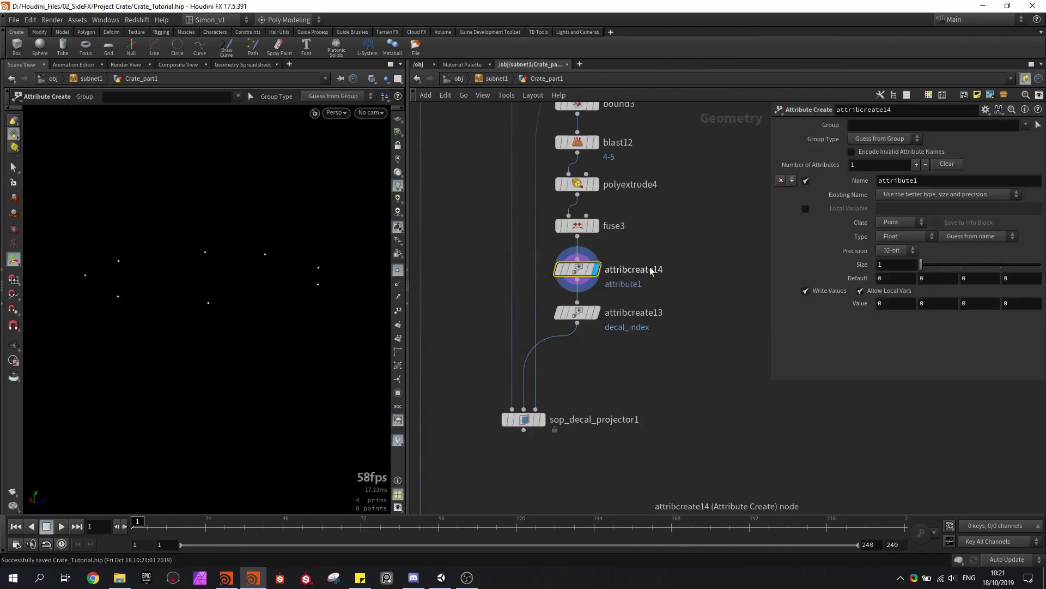
- Name attribcreate14's attribute scale, set its size to 3 and its values to 1.01, and display sop_decal_projector1
{"action": "double_click", "coordinate": [911, 180]}
{"action": "type", "text": "s"}
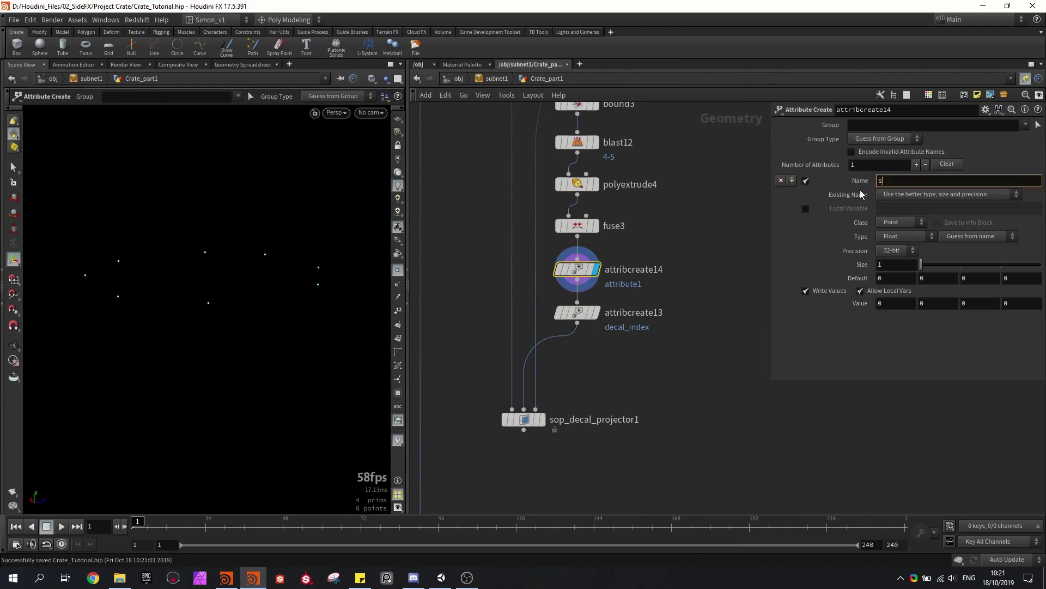
{"action": "type", "text": "cale"}
{"action": "key", "text": "Return"}
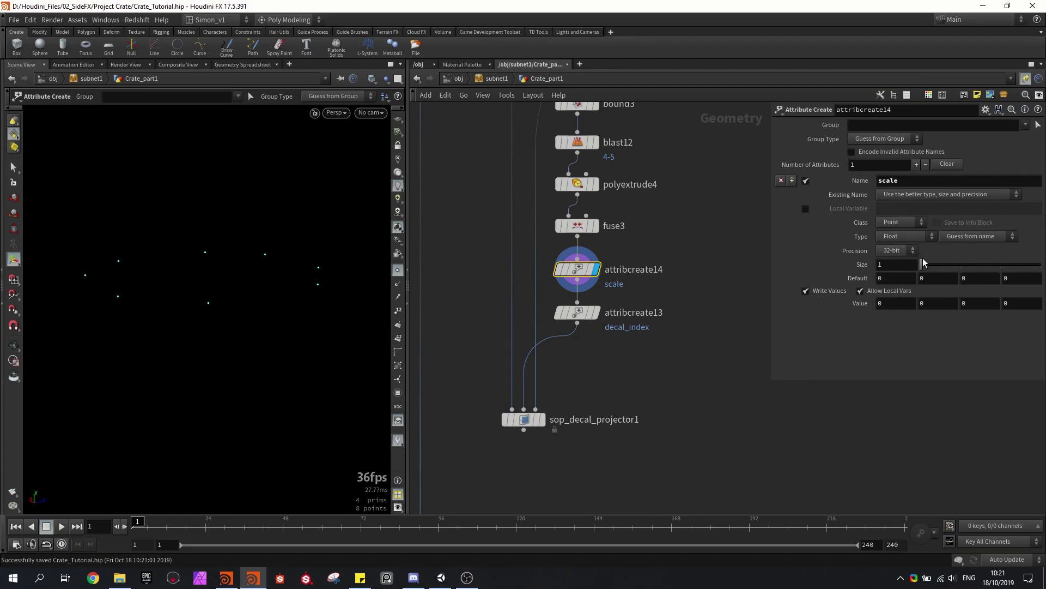
{"action": "left_click_drag", "start_coordinate": [931, 266], "coordinate": [996, 262]}
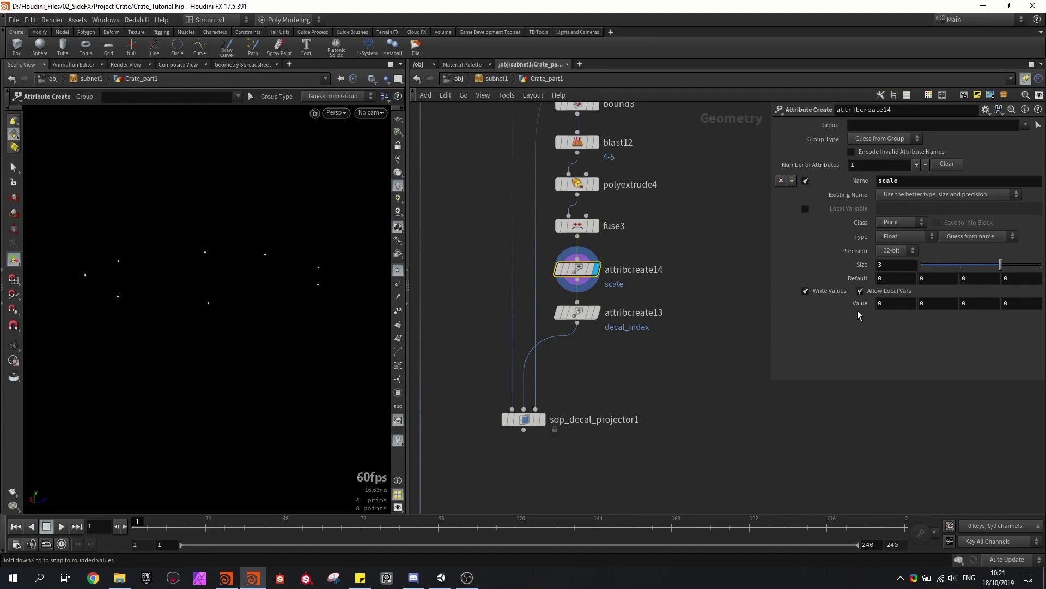
{"action": "middle_click_drag", "start_coordinate": [859, 304], "coordinate": [972, 306]}
{"action": "left_click", "coordinate": [542, 419]}
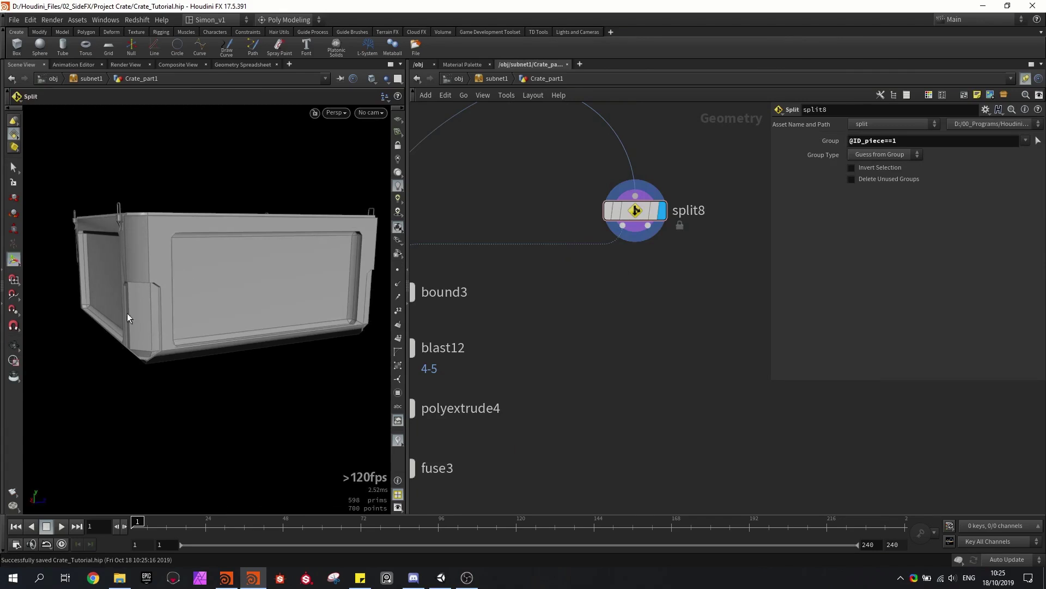
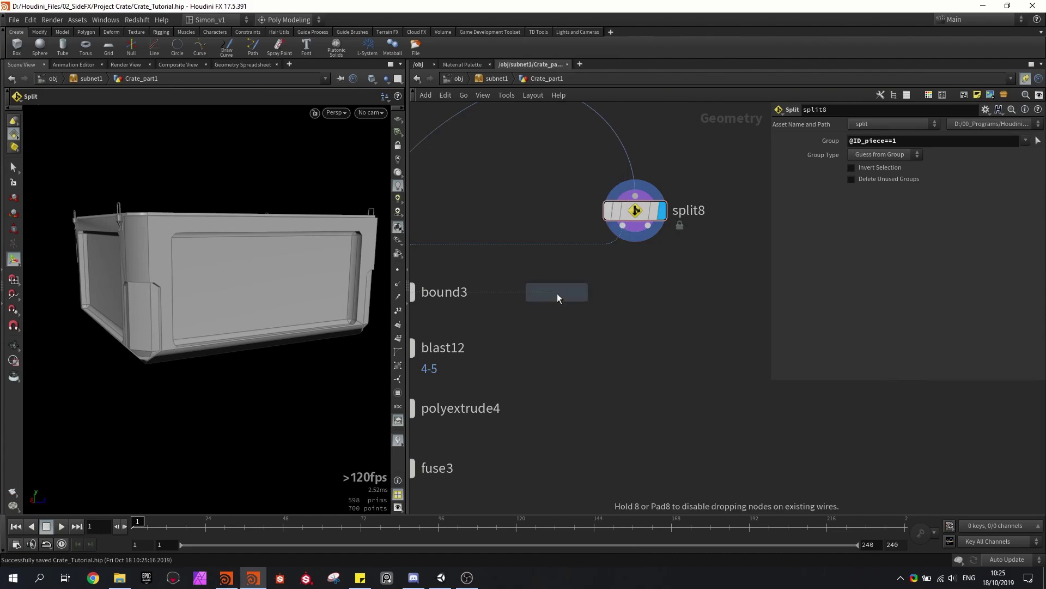
{"action": "left_click", "coordinate": [584, 291]}
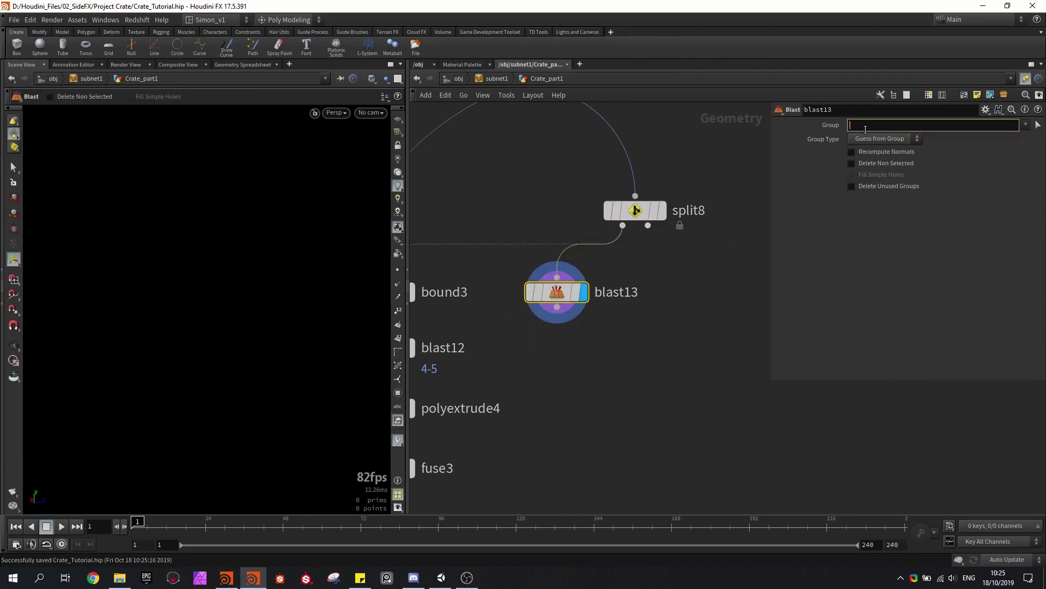
{"action": "type", "text": "@Corner_piece==1"}
{"action": "key", "text": "Return"}
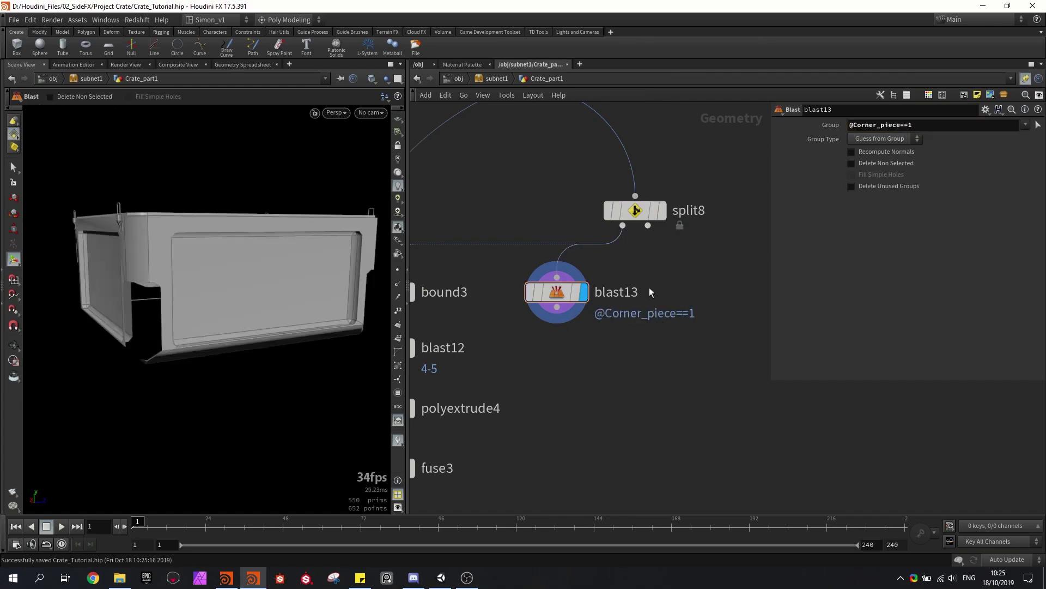
{"action": "left_click", "coordinate": [851, 163]}
{"action": "left_click_drag", "start_coordinate": [158, 286], "coordinate": [179, 254], "text": "alt"}
{"action": "key", "text": "s"}
{"action": "double_click", "coordinate": [142, 344]}
{"action": "key", "text": "Return"}
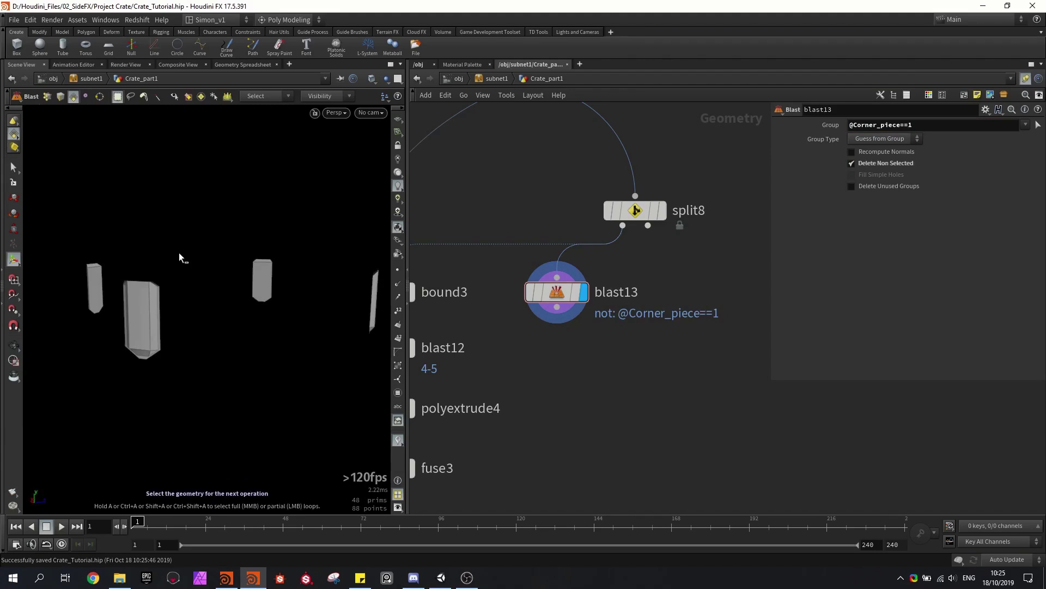
- Examine where the Corner_piece attribute is created, comparing boolean3 and attribcreate15 in the geometry spreadsheet
{"action": "middle_click_drag", "start_coordinate": [511, 203], "coordinate": [592, 279]}
{"action": "scroll", "coordinate": [591, 280], "scroll_direction": "down", "scroll_amount": 5}
{"action": "middle_click_drag", "start_coordinate": [537, 172], "coordinate": [612, 313]}
{"action": "scroll", "coordinate": [612, 313], "scroll_direction": "down", "scroll_amount": 3}
{"action": "middle_click_drag", "start_coordinate": [574, 196], "coordinate": [661, 337]}
{"action": "middle_click_drag", "start_coordinate": [502, 182], "coordinate": [547, 320]}
{"action": "scroll", "coordinate": [560, 224], "scroll_direction": "up", "scroll_amount": 7}
{"action": "middle_click_drag", "start_coordinate": [581, 186], "coordinate": [582, 217]}
{"action": "scroll", "coordinate": [575, 210], "scroll_direction": "up", "scroll_amount": 2}
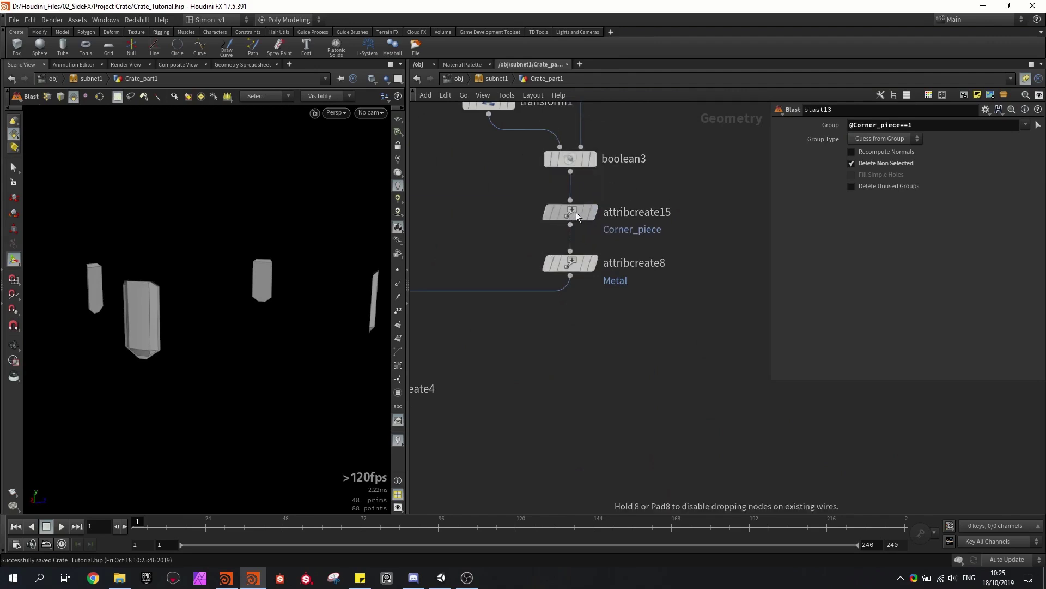
{"action": "left_click", "coordinate": [581, 183]}
{"action": "left_click", "coordinate": [575, 178]}
{"action": "left_click", "coordinate": [223, 63]}
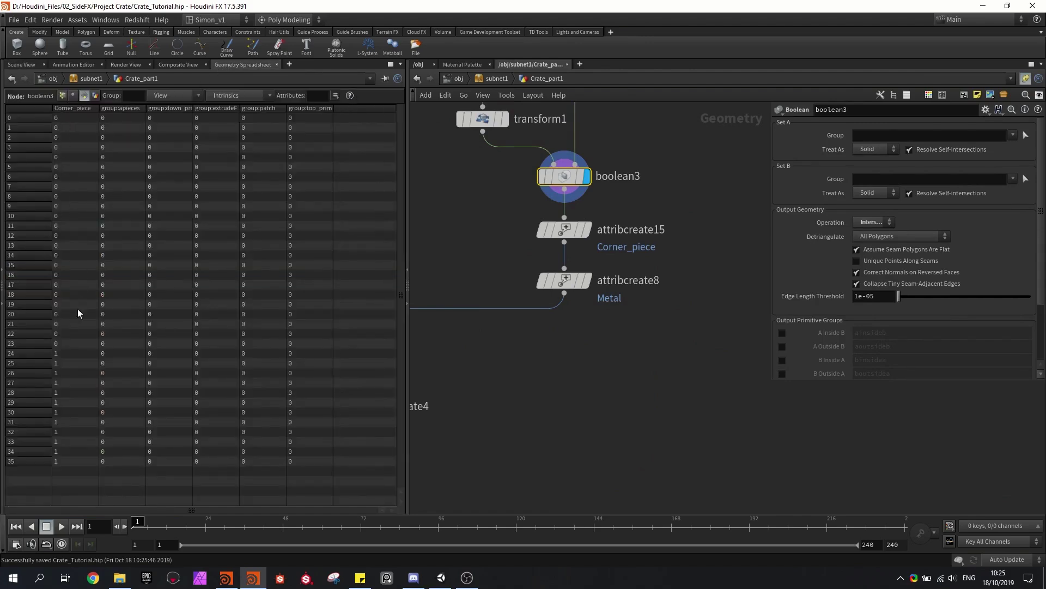
{"action": "left_click", "coordinate": [586, 229]}
{"action": "left_click", "coordinate": [567, 228]}
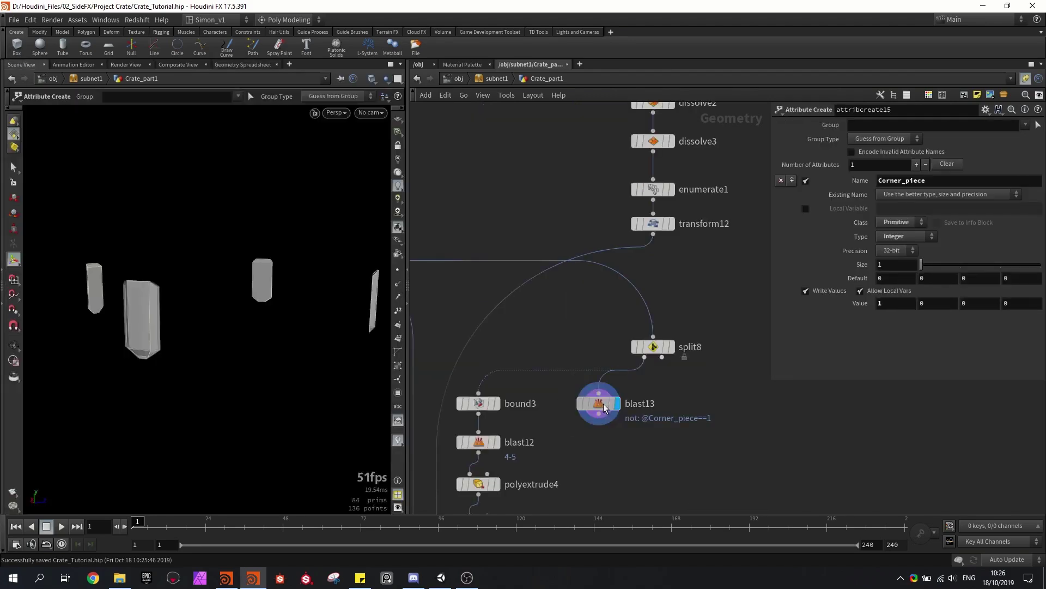
- Add a Bound node below blast13, feed it the isolated corner pieces and display it
{"action": "left_click", "coordinate": [596, 345]}
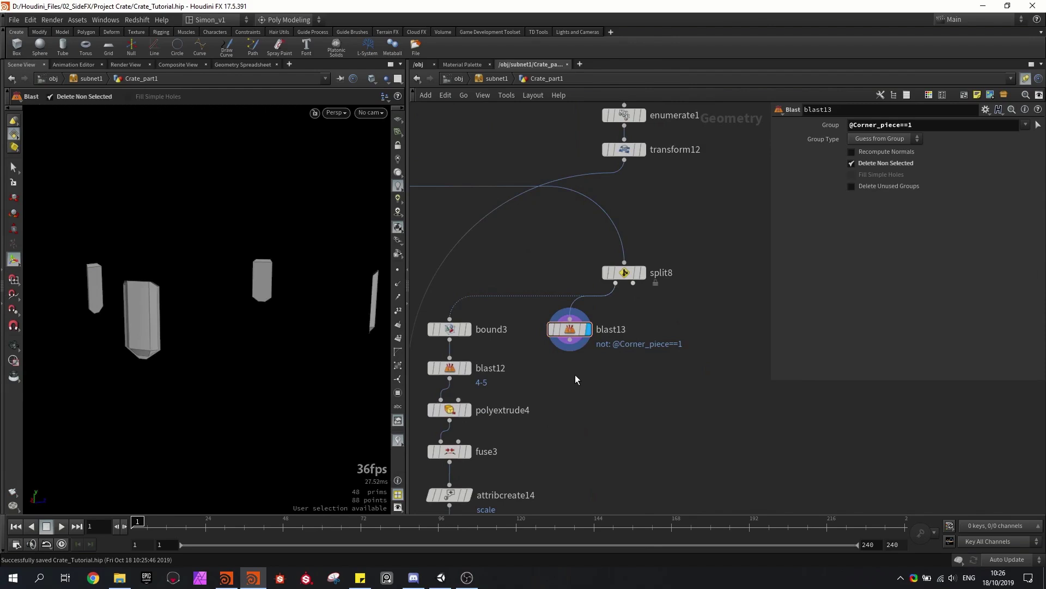
{"action": "key", "text": "Tab"}
{"action": "type", "text": "bound"}
{"action": "key", "text": "Return"}
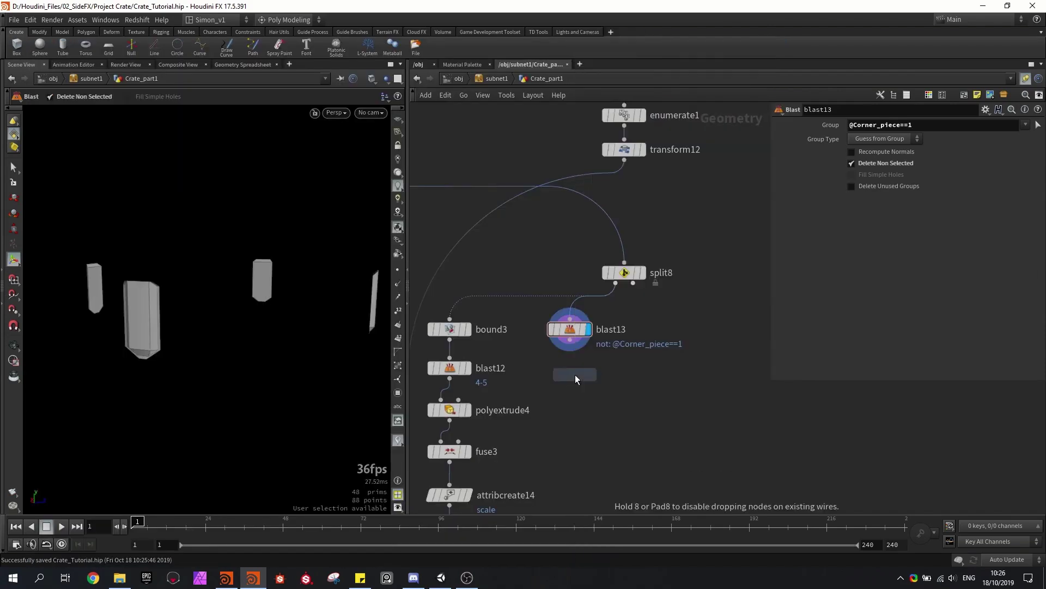
{"action": "left_click", "coordinate": [575, 374]}
{"action": "scroll", "coordinate": [572, 353], "scroll_direction": "up", "scroll_amount": 3}
{"action": "left_click_drag", "start_coordinate": [567, 329], "coordinate": [577, 370]}
{"action": "left_click", "coordinate": [610, 387]}
{"action": "scroll", "coordinate": [602, 377], "scroll_direction": "down", "scroll_amount": 2}
{"action": "middle_click_drag", "start_coordinate": [576, 436], "coordinate": [600, 374]}
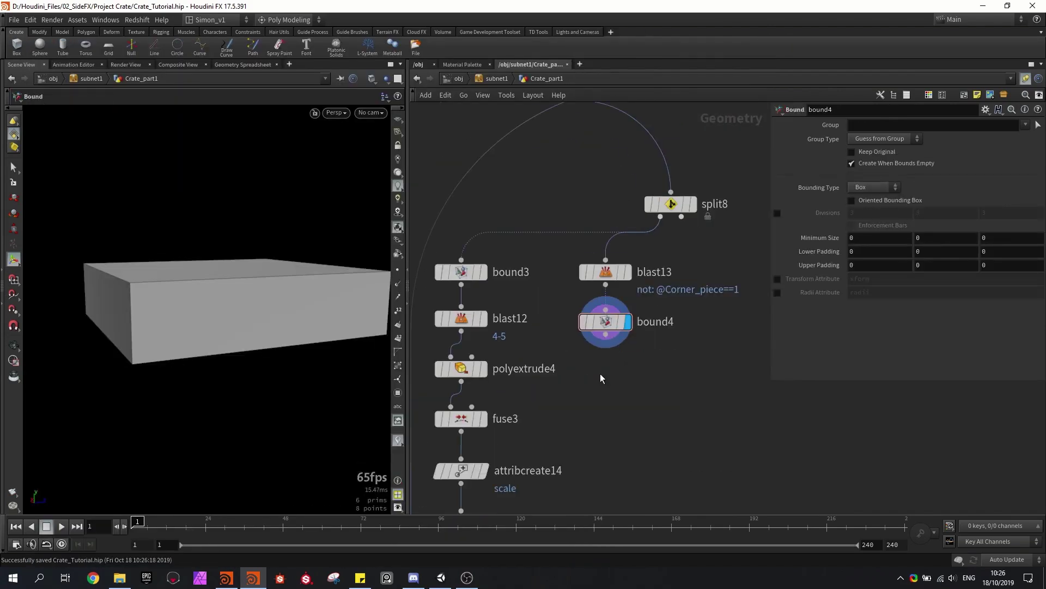
- Add a Transform node below bound4, display it and apply the center object preset
{"action": "key", "text": "Tab"}
{"action": "left_click", "coordinate": [699, 71]}
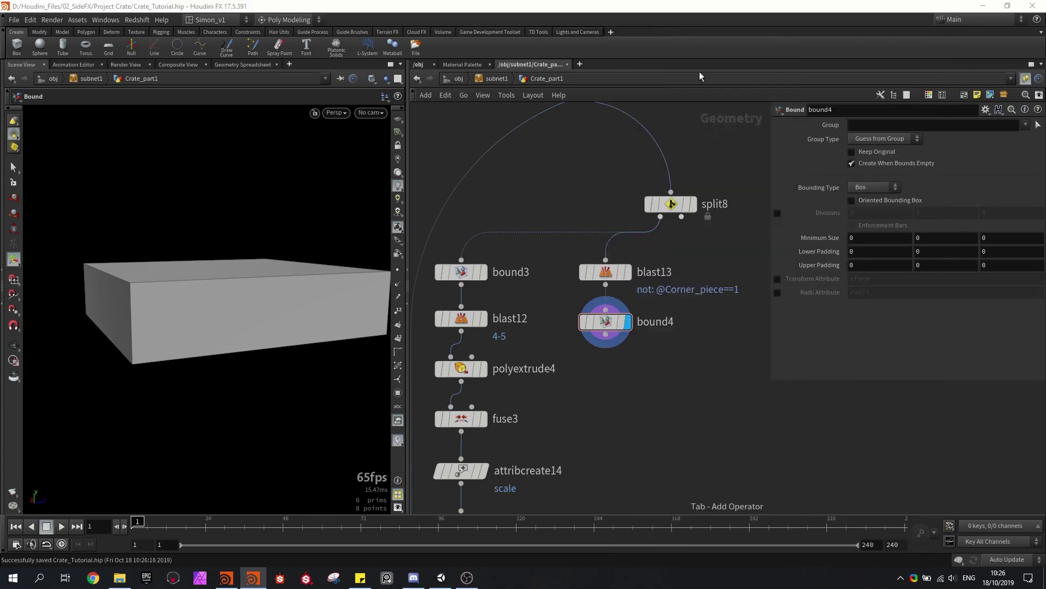
{"action": "left_click", "coordinate": [613, 374]}
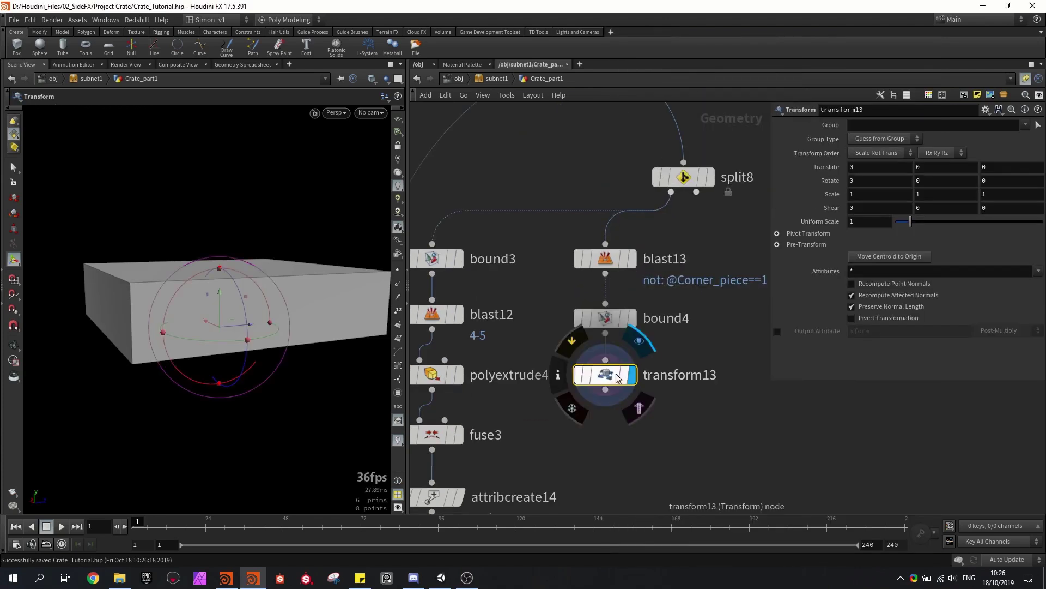
{"action": "left_click", "coordinate": [987, 110]}
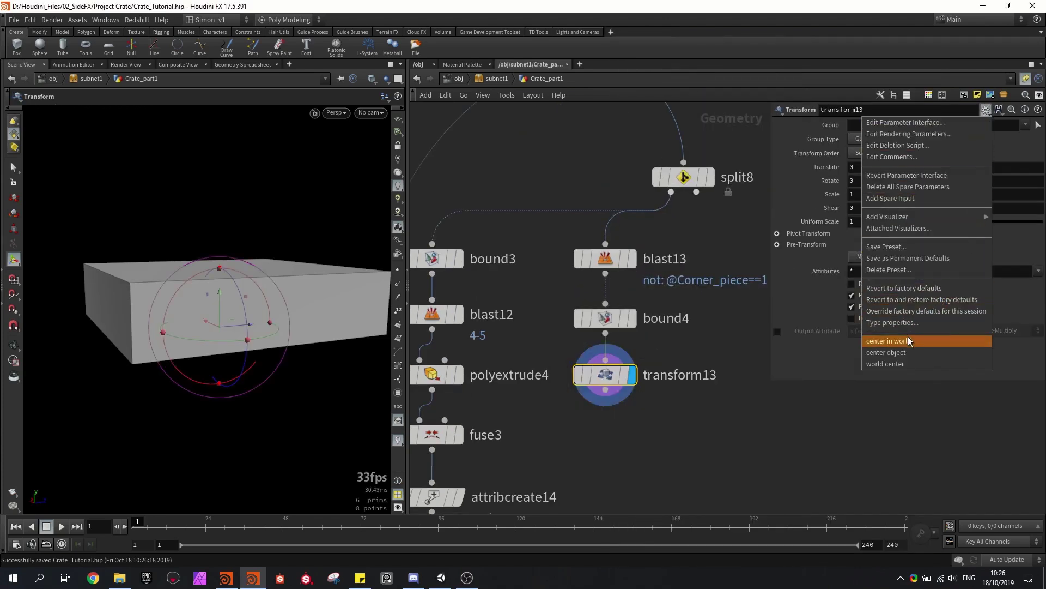
{"action": "left_click", "coordinate": [901, 353]}
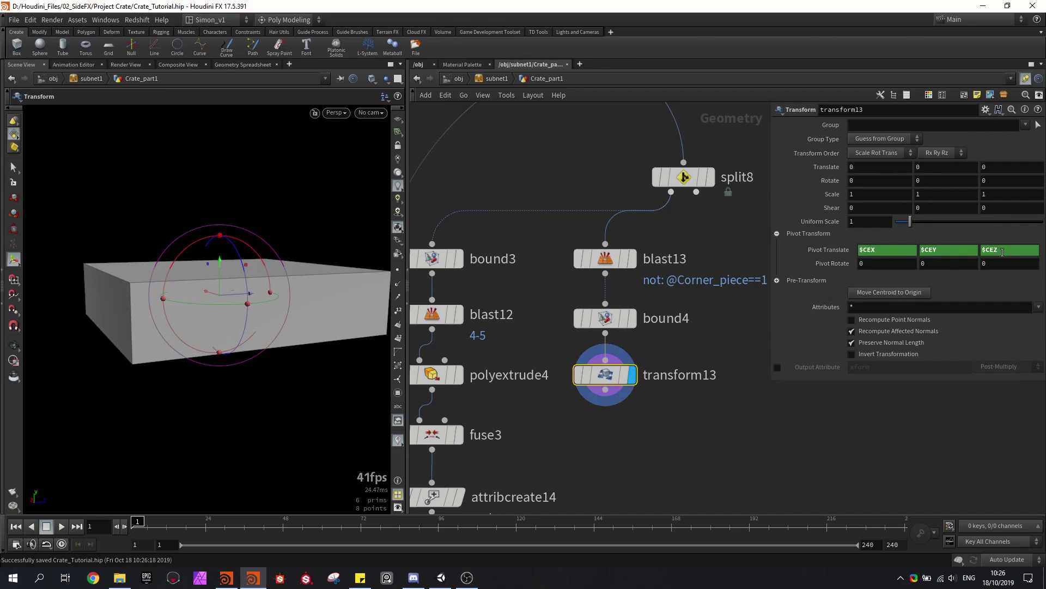
- Flatten the bounding box by setting transform13's Y scale to 0
{"action": "left_click_drag", "start_coordinate": [153, 270], "coordinate": [196, 264], "text": "alt"}
{"action": "key", "text": "e"}
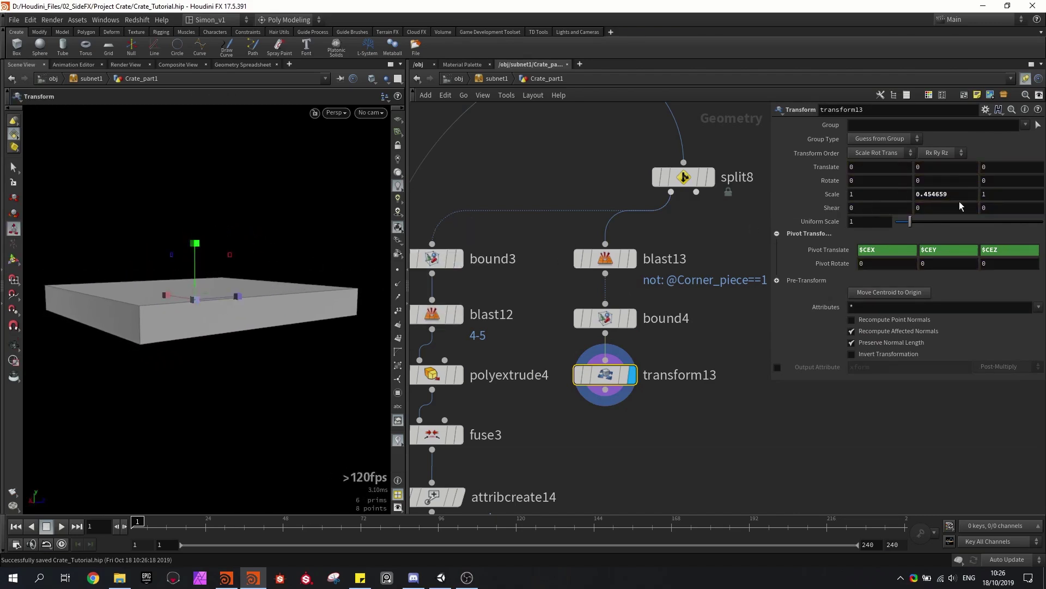
{"action": "type", "text": "0"}
{"action": "key", "text": "Return"}
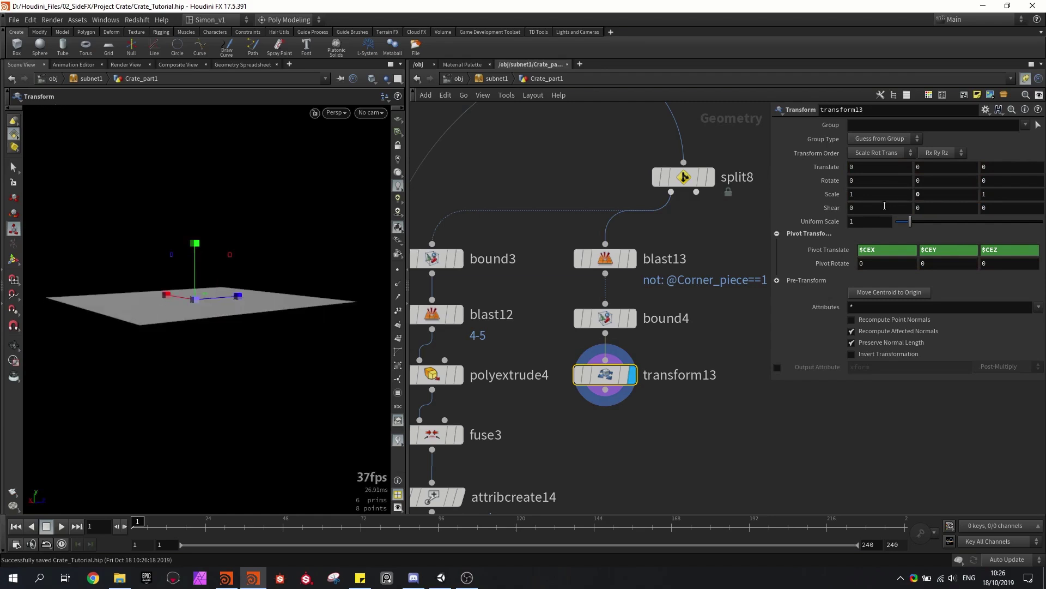
- Add a Fuse node below transform13, wire it in and display it with point numbers shown
{"action": "middle_click_drag", "start_coordinate": [655, 439], "coordinate": [648, 383]}
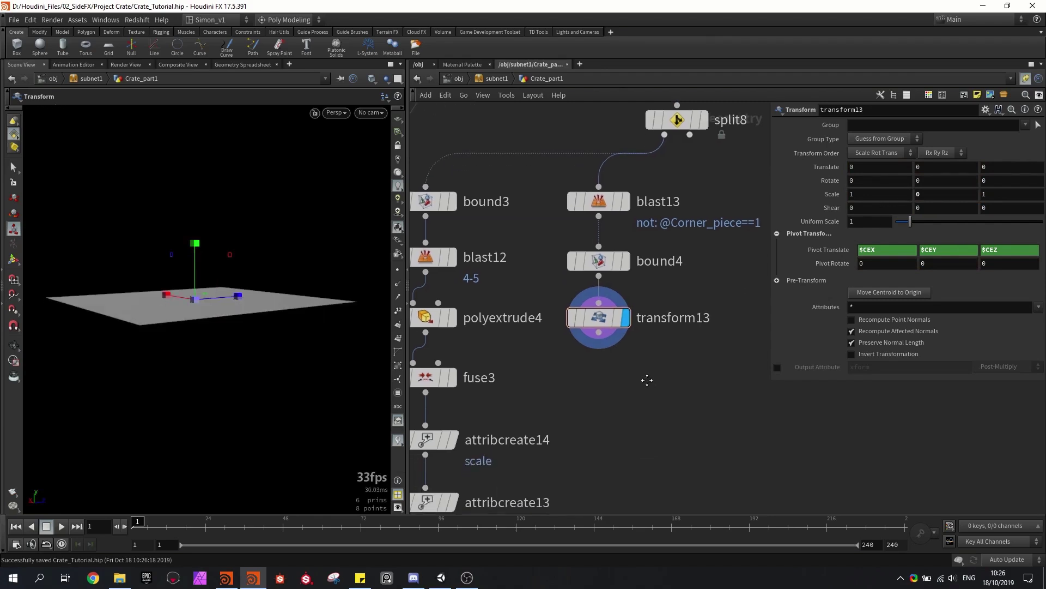
{"action": "key", "text": "Tab"}
{"action": "type", "text": "fus"}
{"action": "key", "text": "Return"}
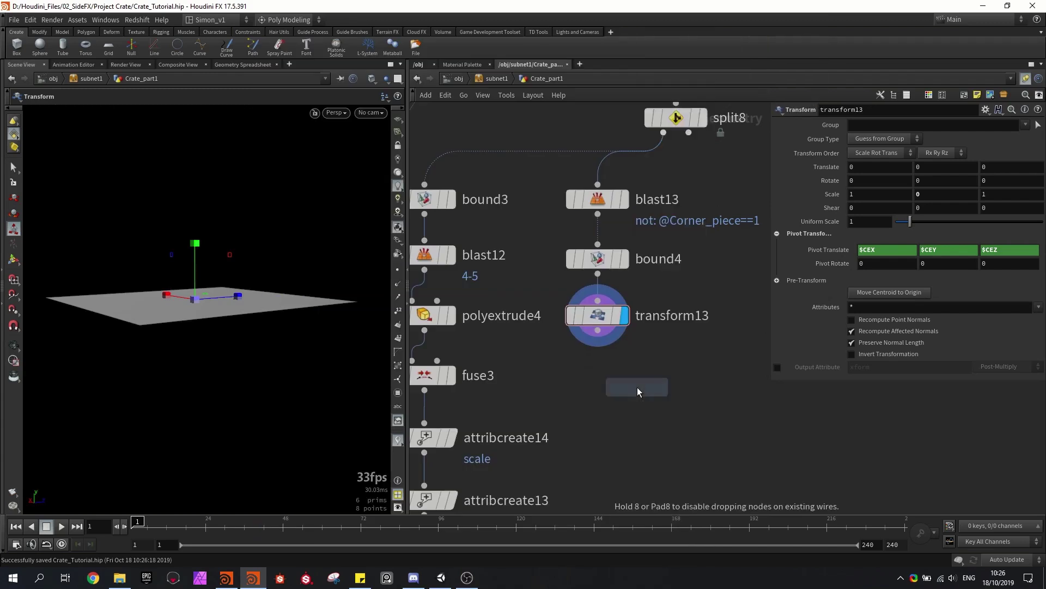
{"action": "left_click", "coordinate": [596, 377]}
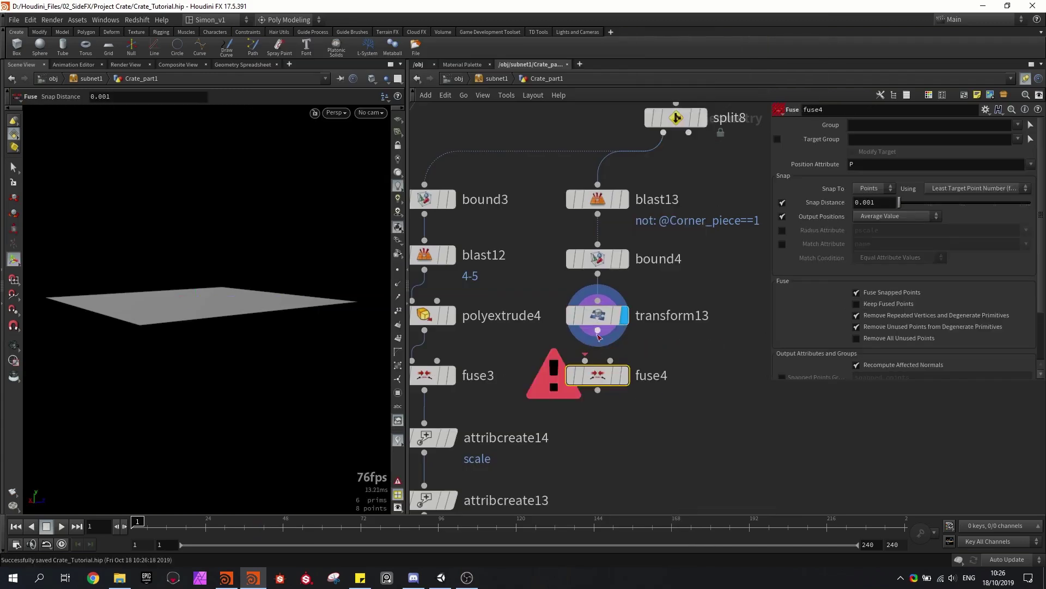
{"action": "middle_click_drag", "start_coordinate": [598, 330], "coordinate": [607, 304]}
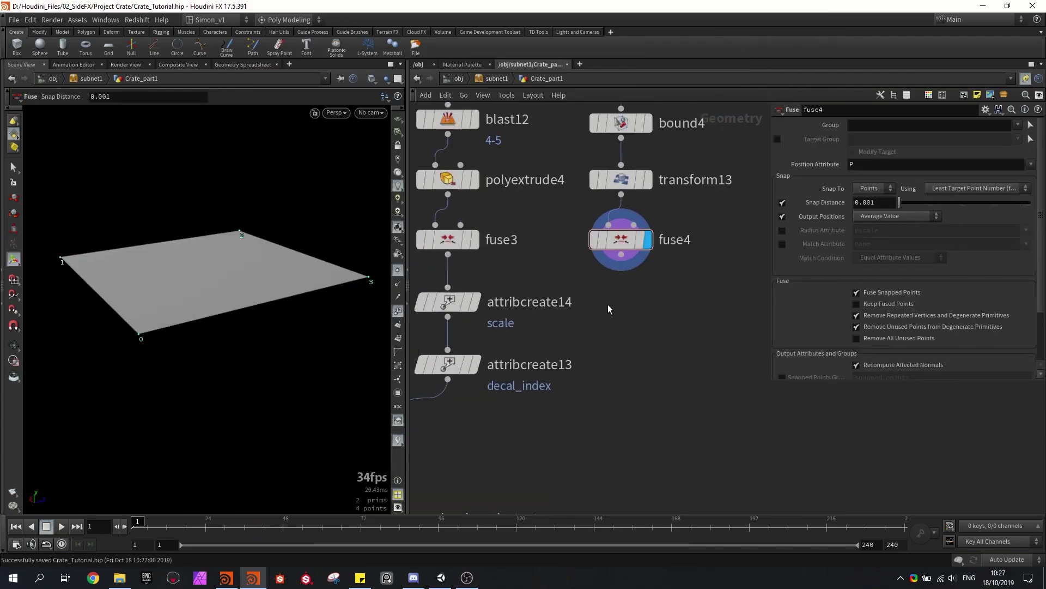
- Place copies of the scale and decal_index attribute nodes below fuse4 and feed them from fuse4
{"action": "scroll", "coordinate": [607, 304], "scroll_direction": "down", "scroll_amount": 1}
{"action": "left_click_drag", "start_coordinate": [603, 401], "coordinate": [622, 302]}
{"action": "left_click", "coordinate": [698, 276]}
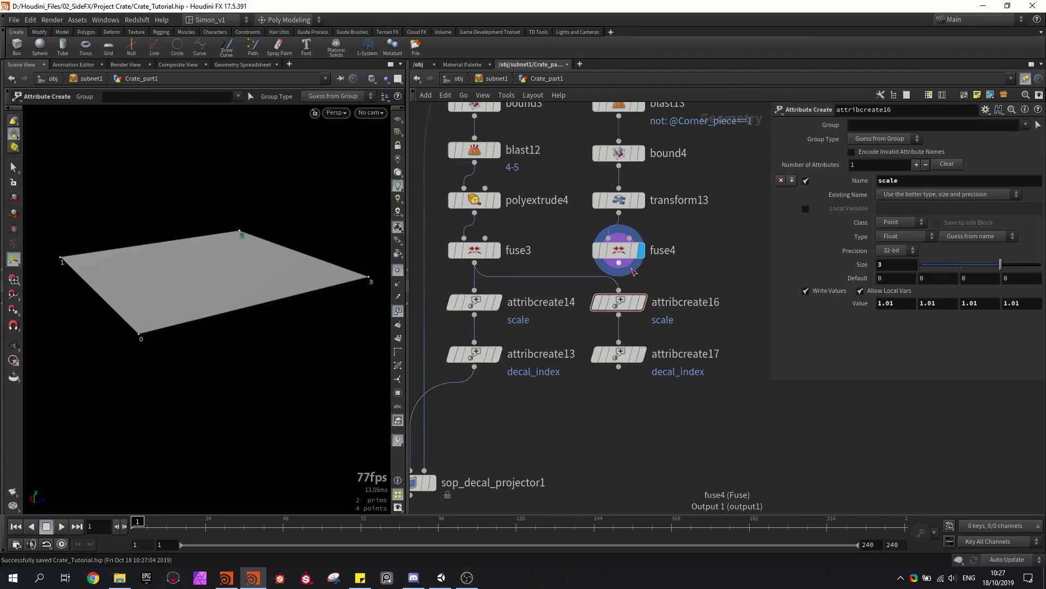
- Set the decal_index value of attribcreate17 to 3
{"action": "left_click", "coordinate": [619, 355]}
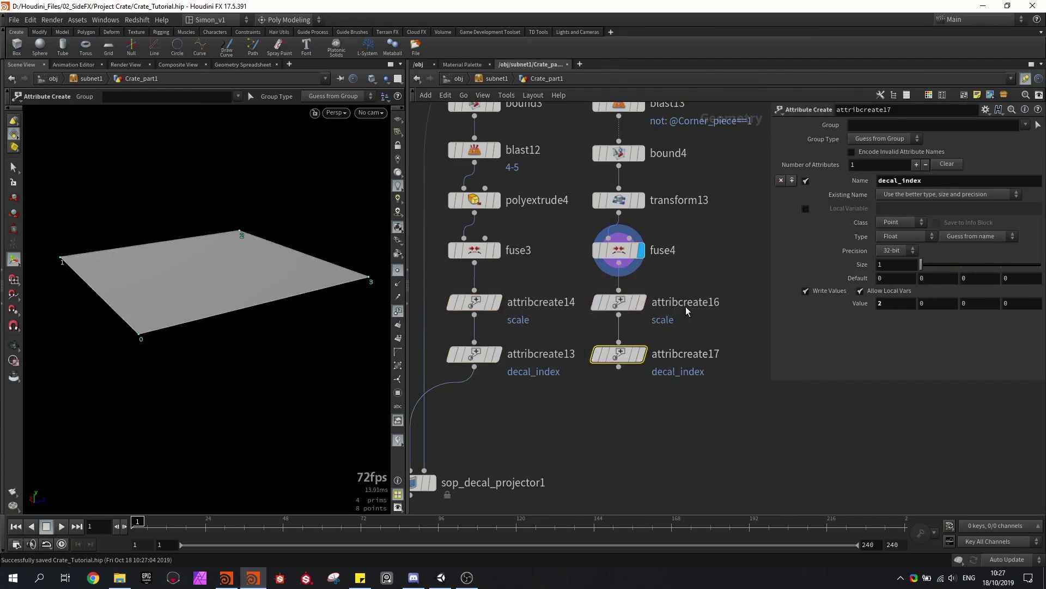
{"action": "type", "text": "3"}
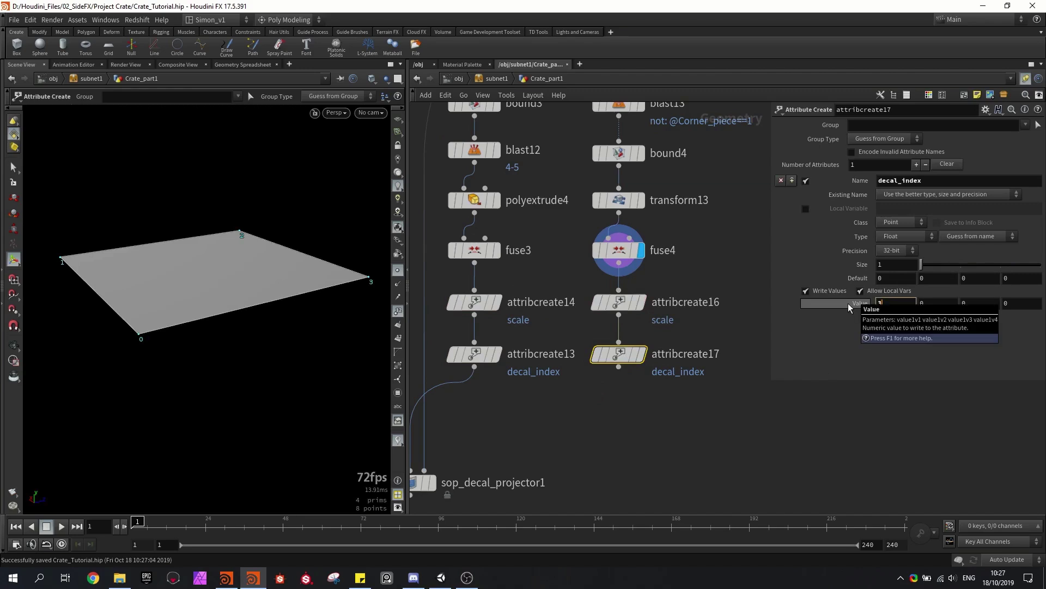
{"action": "key", "text": "Return"}
{"action": "middle_click_drag", "start_coordinate": [596, 406], "coordinate": [613, 364]}
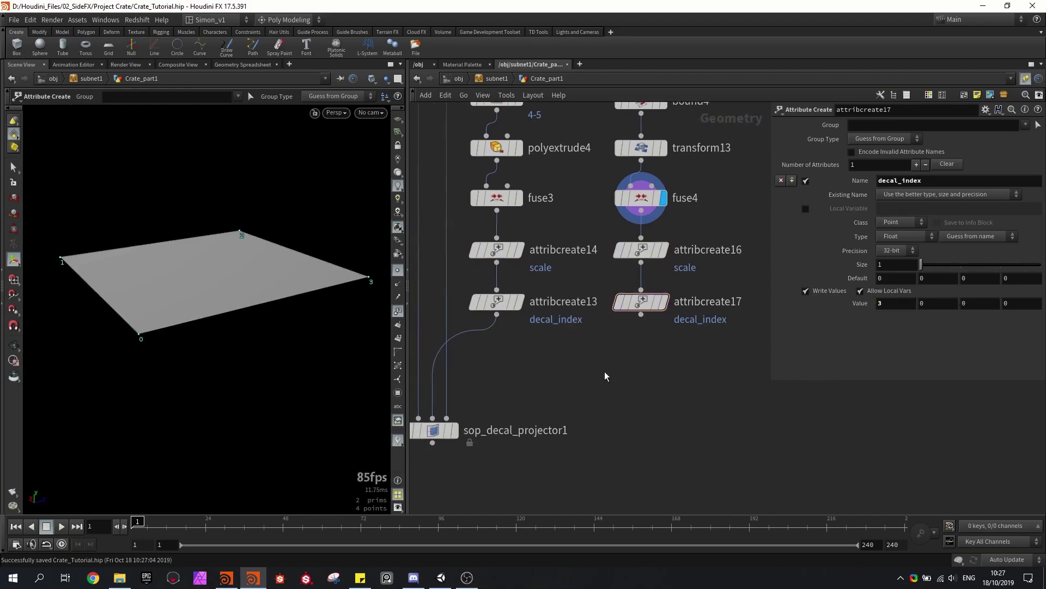
- Add a Merge node combining attribcreate13 and attribcreate17, feed it into sop_decal_projector1's decal point input, and display the projector
{"action": "key", "text": "Tab"}
{"action": "type", "text": "mer"}
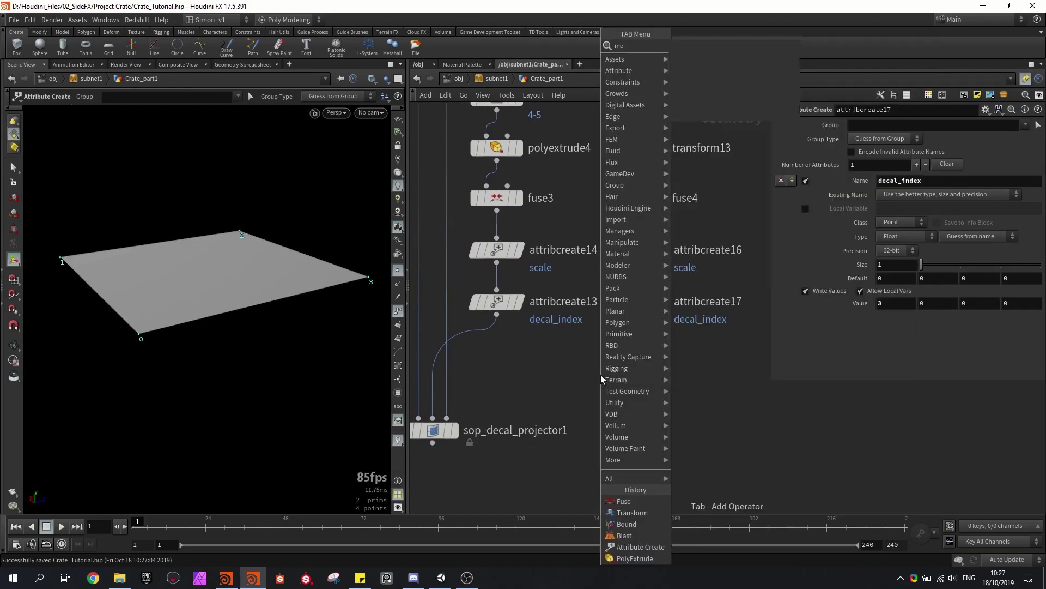
{"action": "key", "text": "Return"}
{"action": "left_click", "coordinate": [580, 367]}
{"action": "left_click_drag", "start_coordinate": [645, 331], "coordinate": [578, 353]}
{"action": "left_click", "coordinate": [535, 378]}
{"action": "middle_click_drag", "start_coordinate": [535, 378], "coordinate": [622, 336]}
{"action": "scroll", "coordinate": [622, 335], "scroll_direction": "down", "scroll_amount": 2}
{"action": "left_click_drag", "start_coordinate": [652, 338], "coordinate": [550, 363]}
{"action": "scroll", "coordinate": [568, 374], "scroll_direction": "up", "scroll_amount": 2}
{"action": "left_click", "coordinate": [565, 371]}
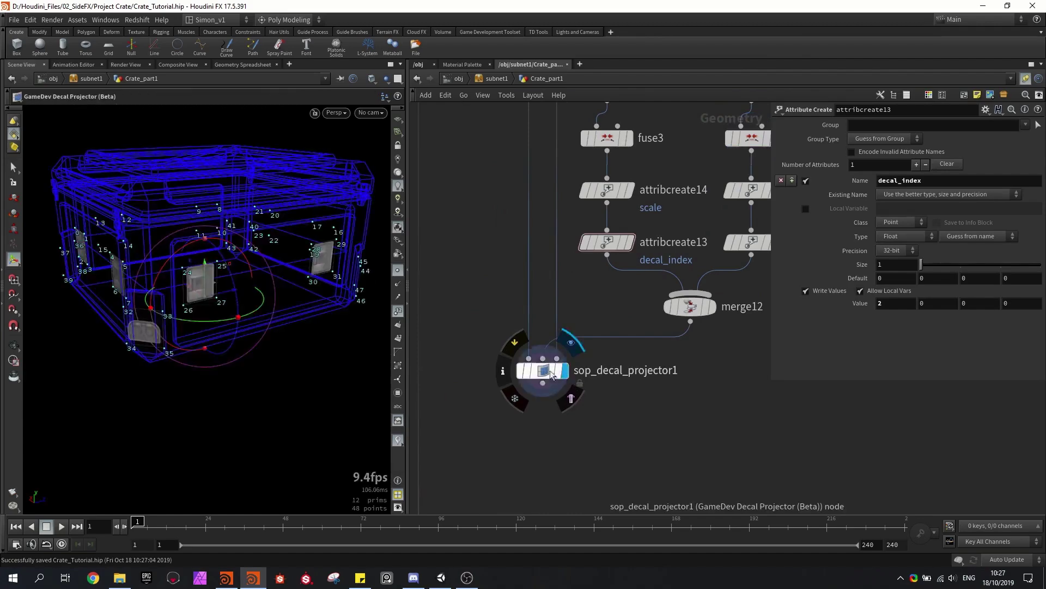
{"action": "left_click", "coordinate": [553, 374]}
{"action": "left_click_drag", "start_coordinate": [182, 318], "coordinate": [149, 296], "text": "alt"}
{"action": "middle_click_drag", "start_coordinate": [676, 375], "coordinate": [569, 397]}
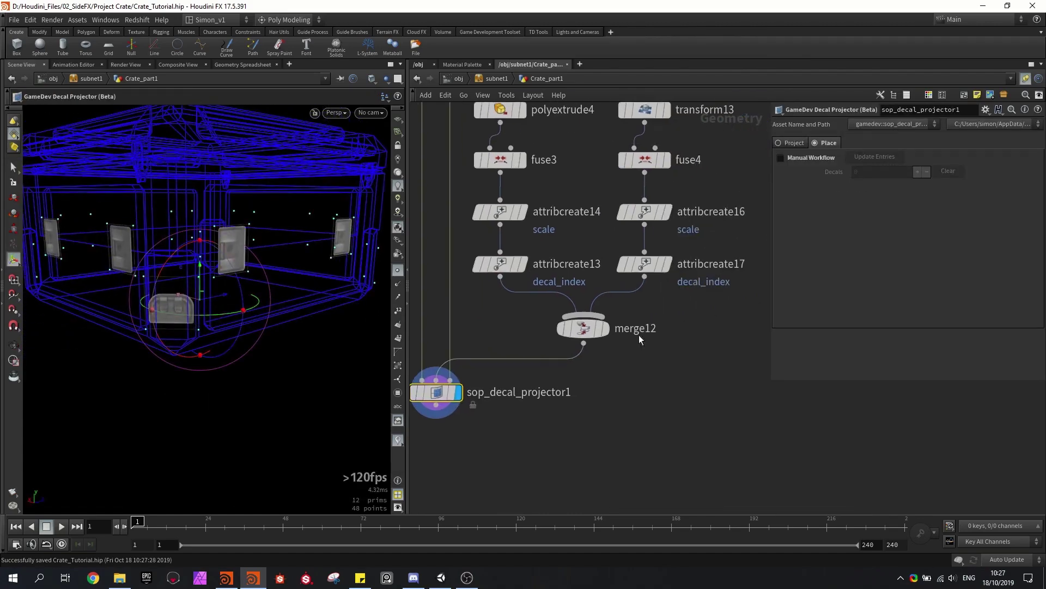
- Set the corner branch's decal_index to 5 in attribcreate17 and its scale values to 0.41 in attribcreate16
{"action": "left_click", "coordinate": [646, 263]}
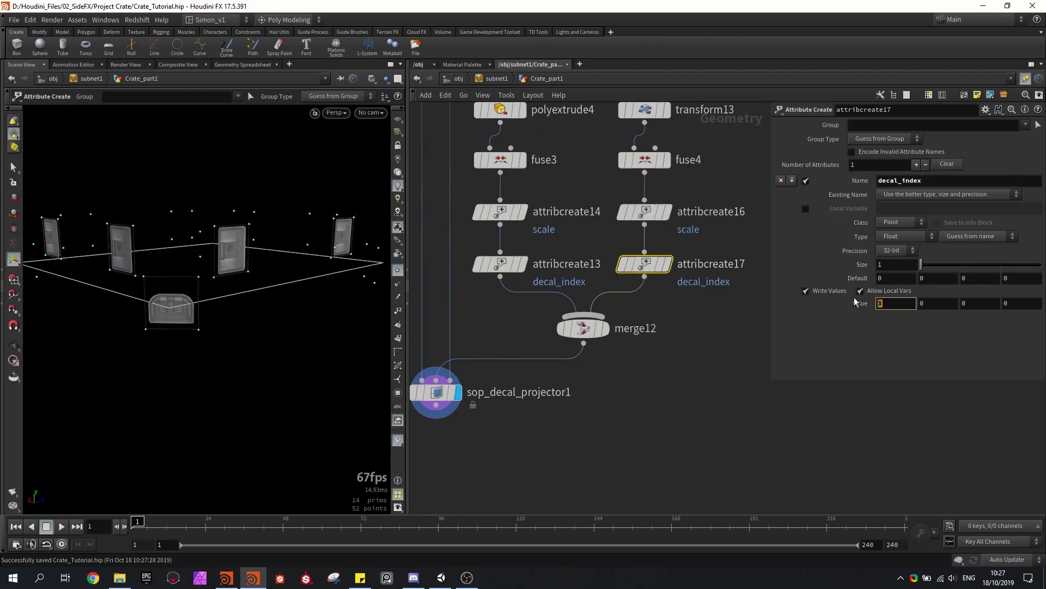
{"action": "middle_click_drag", "start_coordinate": [887, 302], "coordinate": [907, 289]}
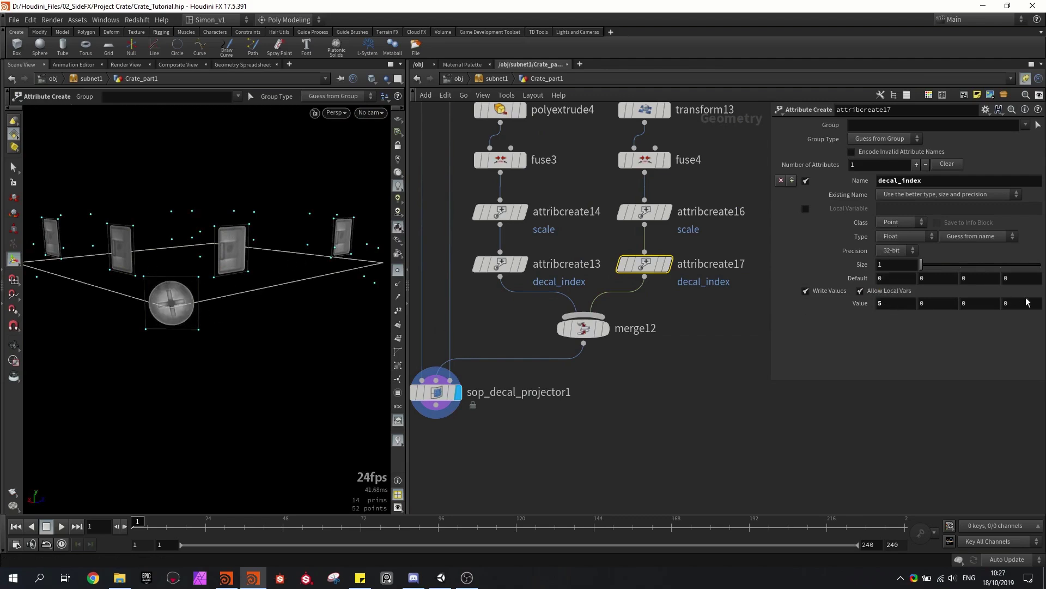
{"action": "left_click", "coordinate": [645, 211]}
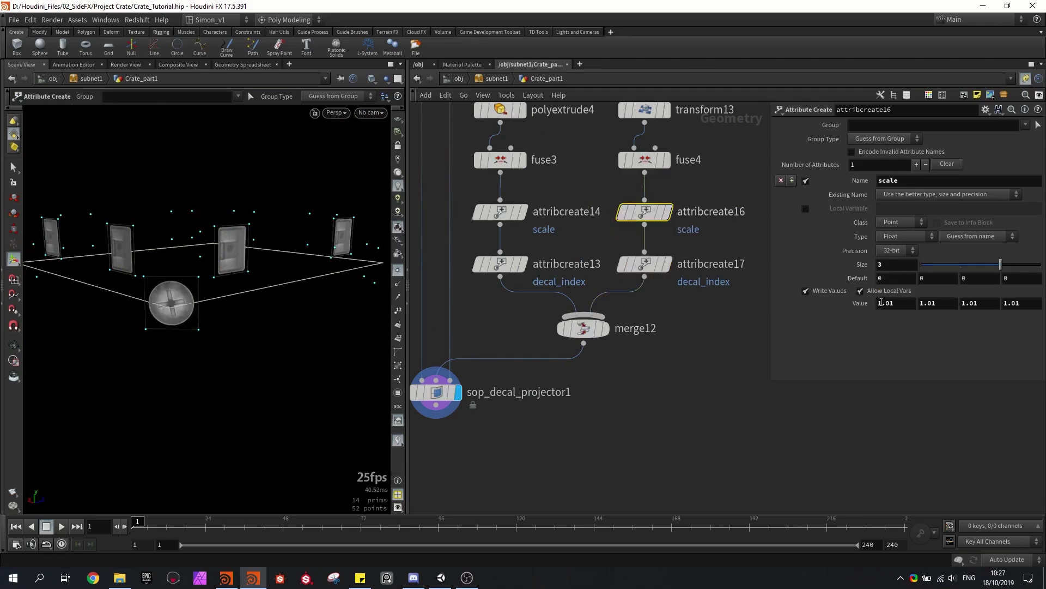
{"action": "middle_click_drag", "start_coordinate": [876, 304], "coordinate": [836, 295]}
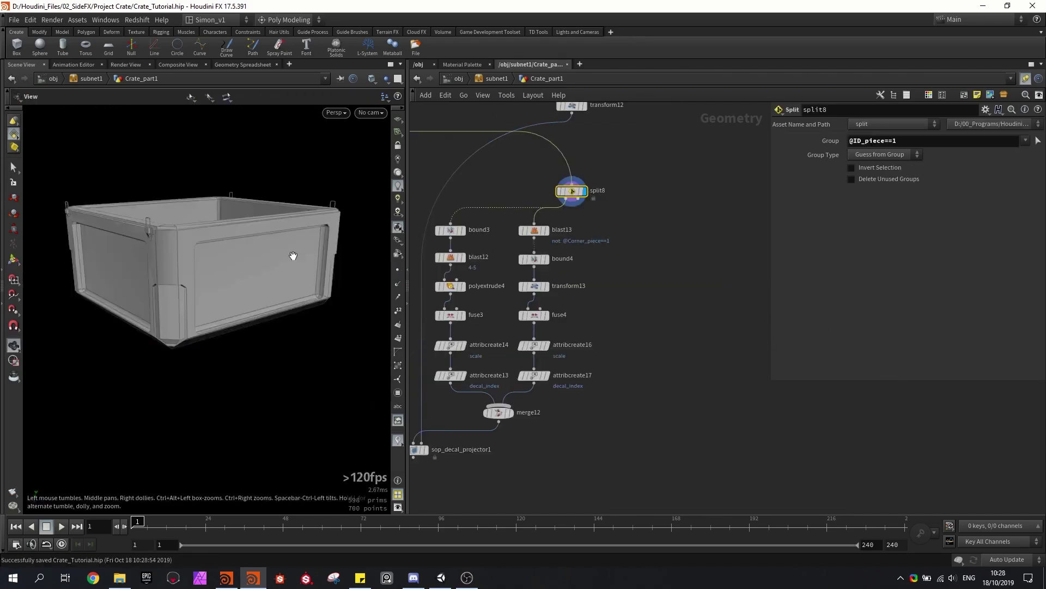
- Swap the places of the bound3 and blast13 node branches below split8 in the network layout
{"action": "left_click_drag", "start_coordinate": [293, 255], "coordinate": [297, 257]}
{"action": "key", "text": "Return"}
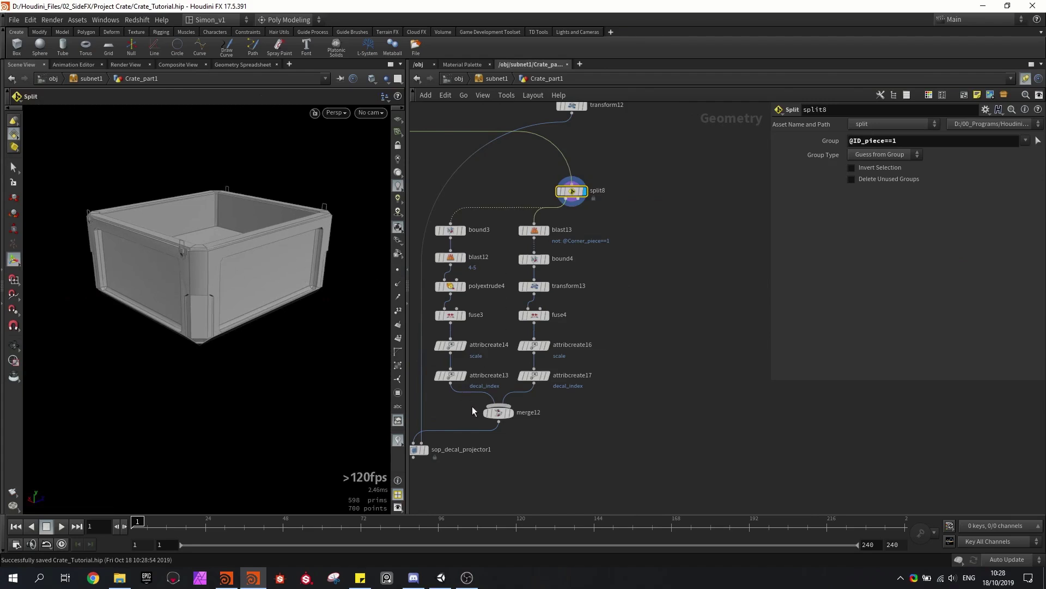
{"action": "left_click_drag", "start_coordinate": [440, 306], "coordinate": [618, 235]}
{"action": "left_click_drag", "start_coordinate": [679, 396], "coordinate": [470, 234]}
{"action": "left_click", "coordinate": [638, 233]}
{"action": "scroll", "coordinate": [573, 238], "scroll_direction": "up", "scroll_amount": 4}
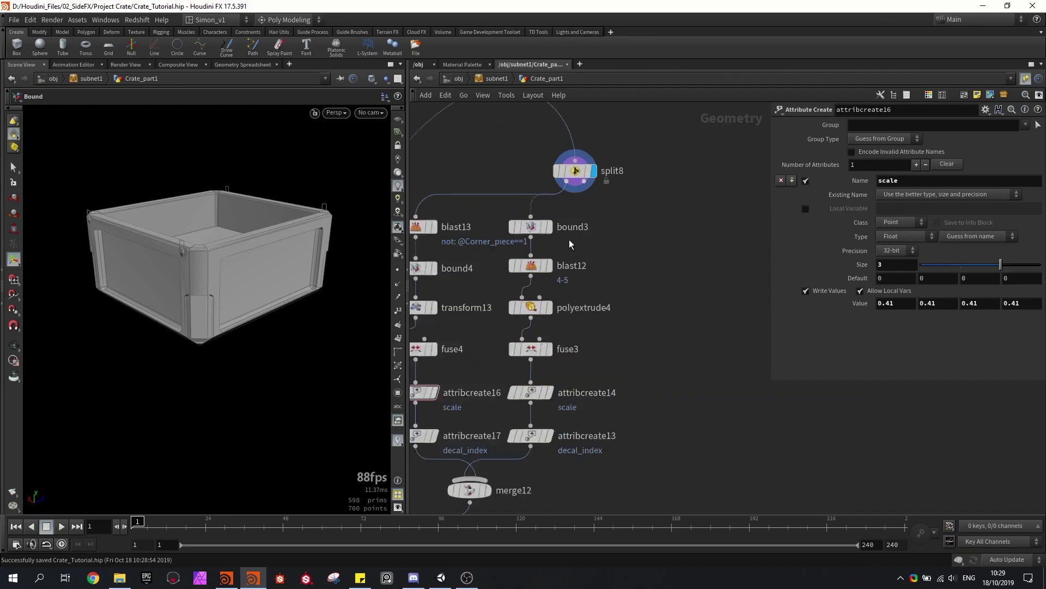
- Add a second Blast node beside blast12, wire it from bound3 and display it
{"action": "left_click", "coordinate": [545, 271]}
{"action": "left_click", "coordinate": [523, 270]}
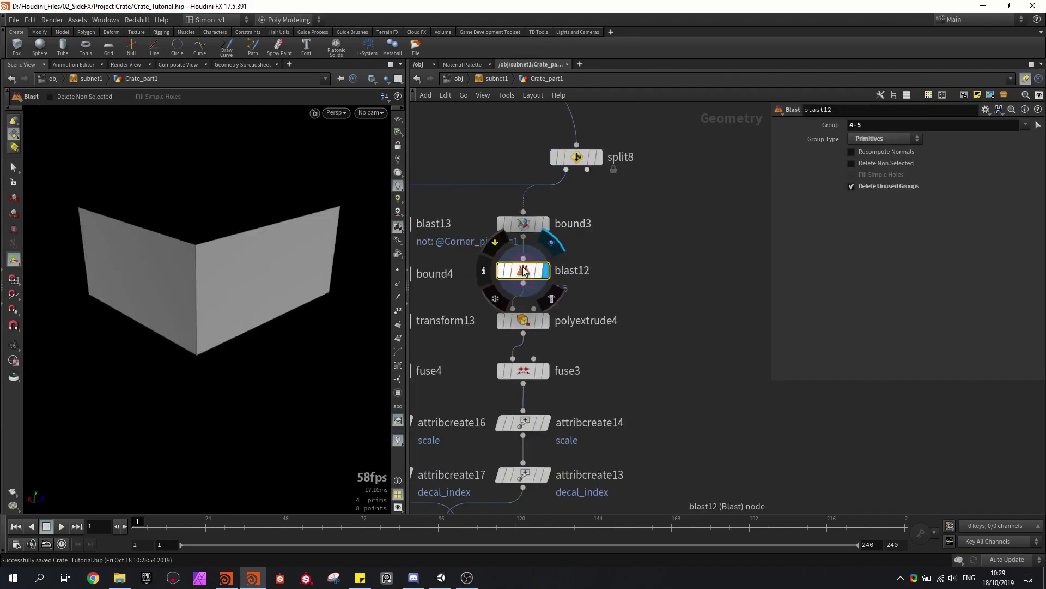
{"action": "key", "text": "Tab"}
{"action": "type", "text": "bl"}
{"action": "key", "text": "Return"}
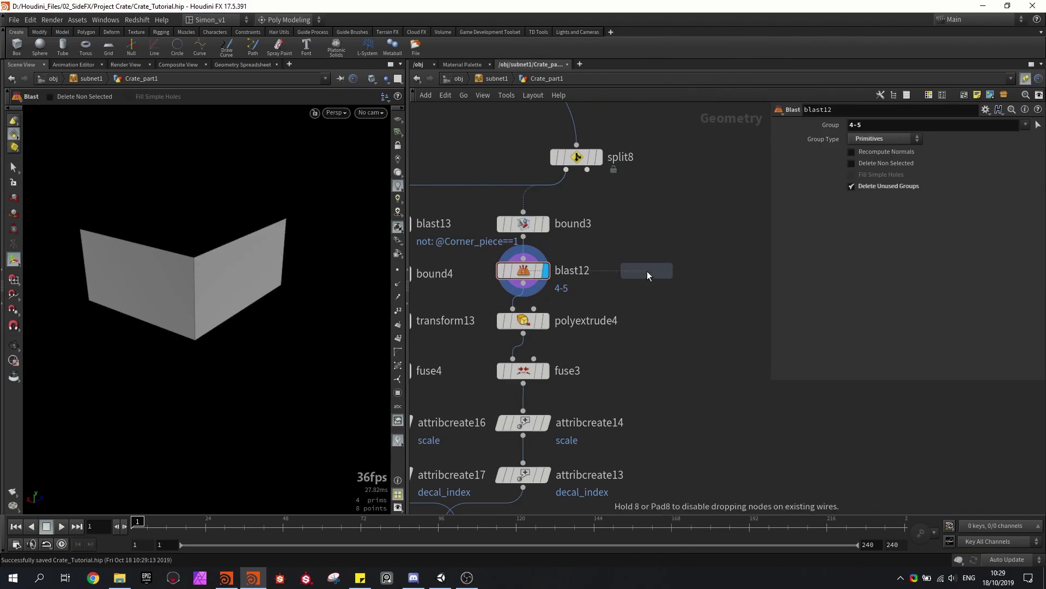
{"action": "left_click", "coordinate": [646, 270]}
{"action": "left_click_drag", "start_coordinate": [523, 237], "coordinate": [647, 257]}
{"action": "left_click", "coordinate": [669, 270]}
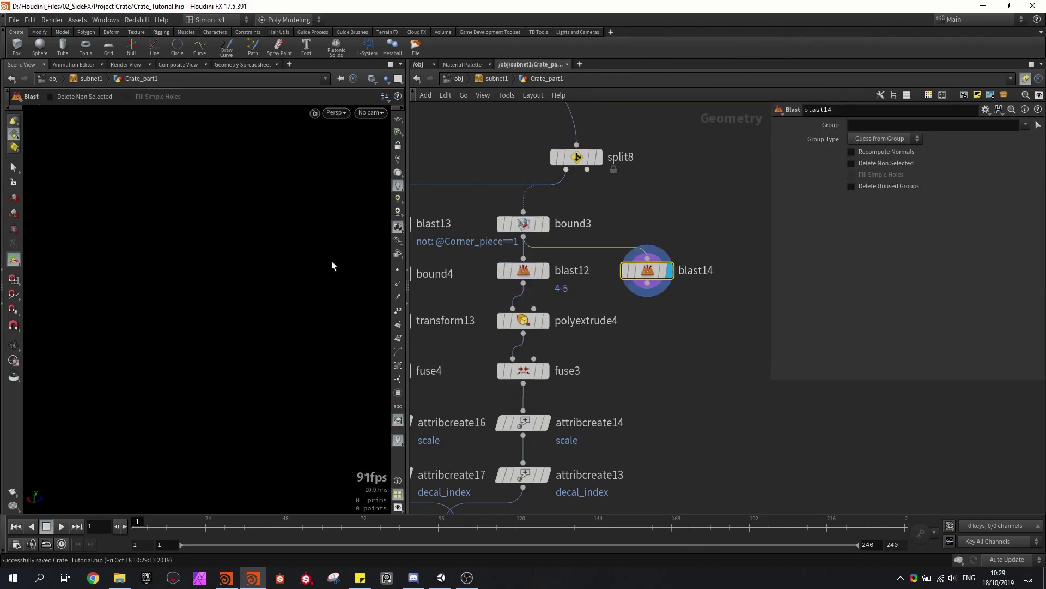
- Pick the opposite side faces, primitives 1 and 3, as blast14's group and enable Delete Non Selected
{"action": "left_click", "coordinate": [1039, 125]}
{"action": "left_click_drag", "start_coordinate": [213, 281], "coordinate": [271, 280], "text": "alt"}
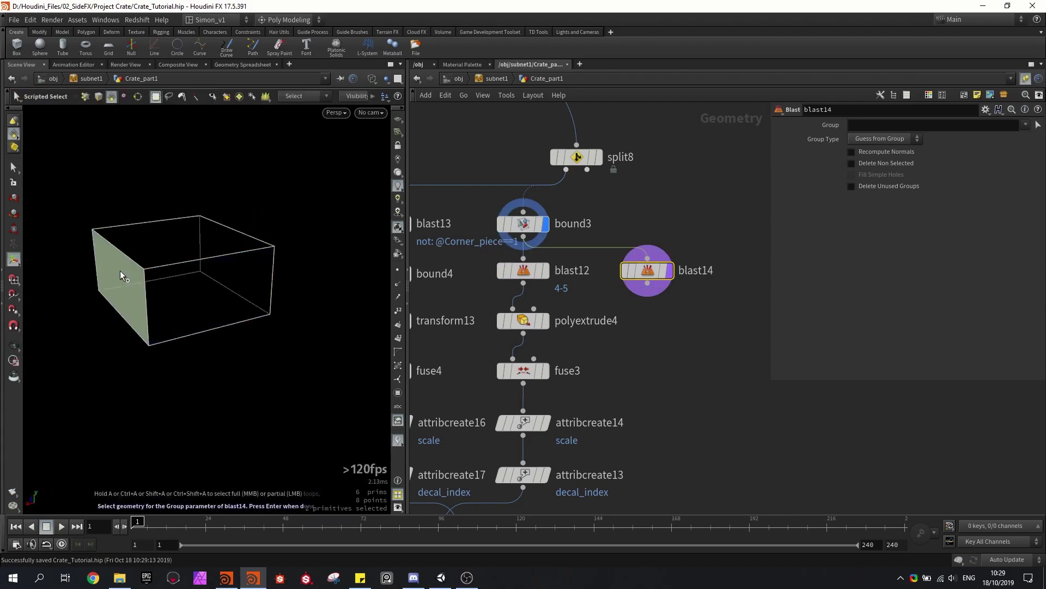
{"action": "key", "text": "Return"}
{"action": "left_click", "coordinate": [888, 164]}
- Add a For-Each Primitive block below blast14, feed it from blast14 and display the block end
{"action": "middle_click_drag", "start_coordinate": [643, 342], "coordinate": [602, 275]}
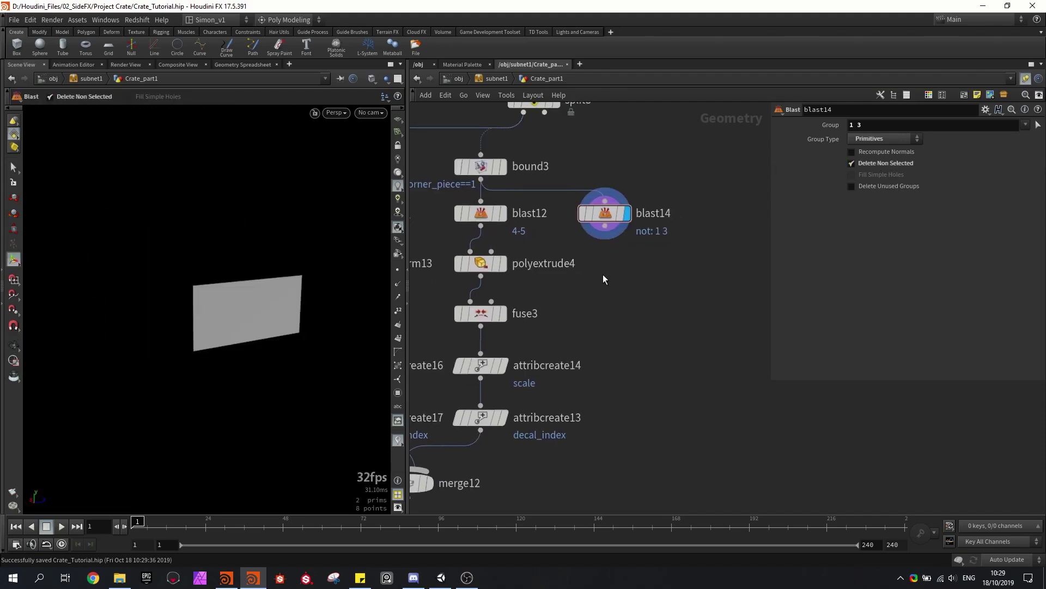
{"action": "key", "text": "Tab"}
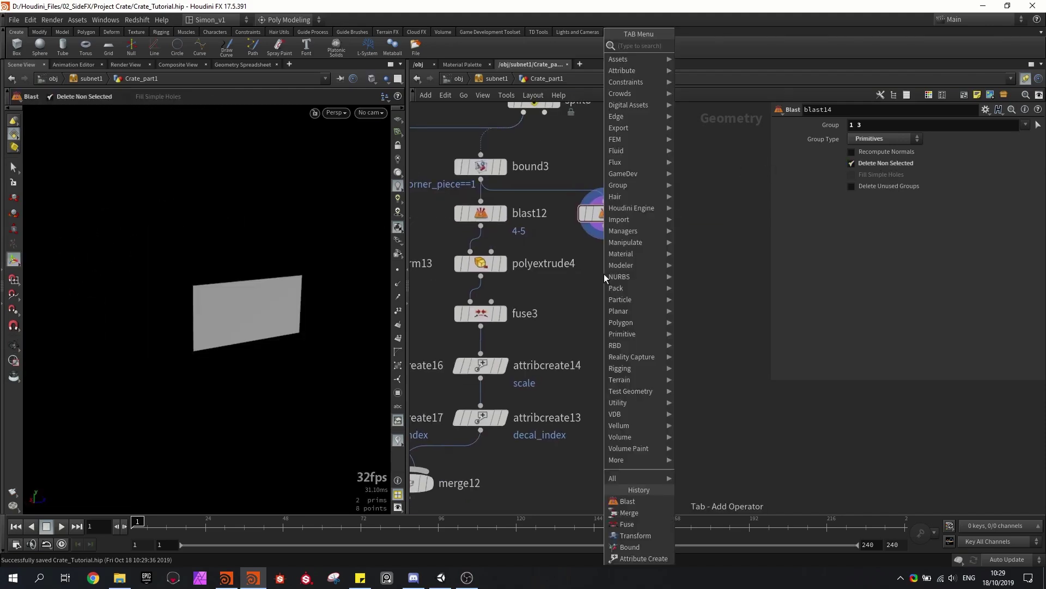
{"action": "type", "text": "for"}
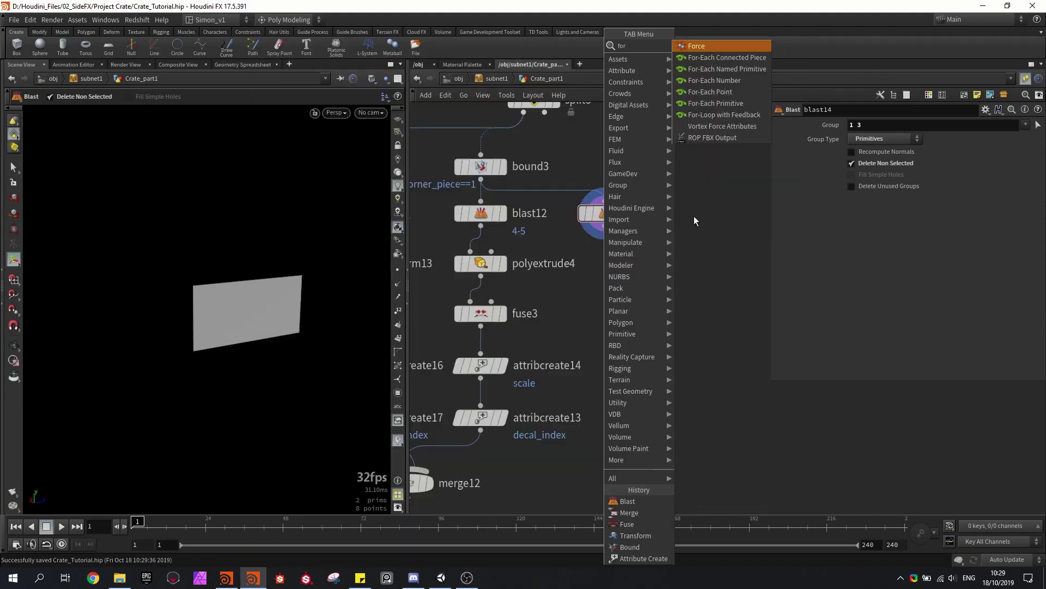
{"action": "left_click", "coordinate": [703, 104]}
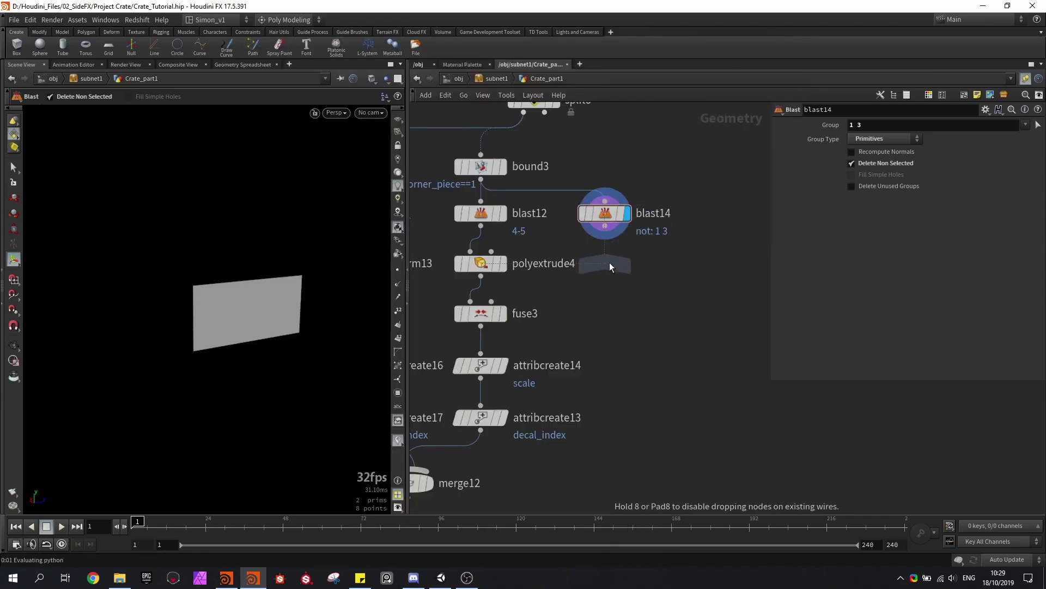
{"action": "left_click", "coordinate": [610, 262]}
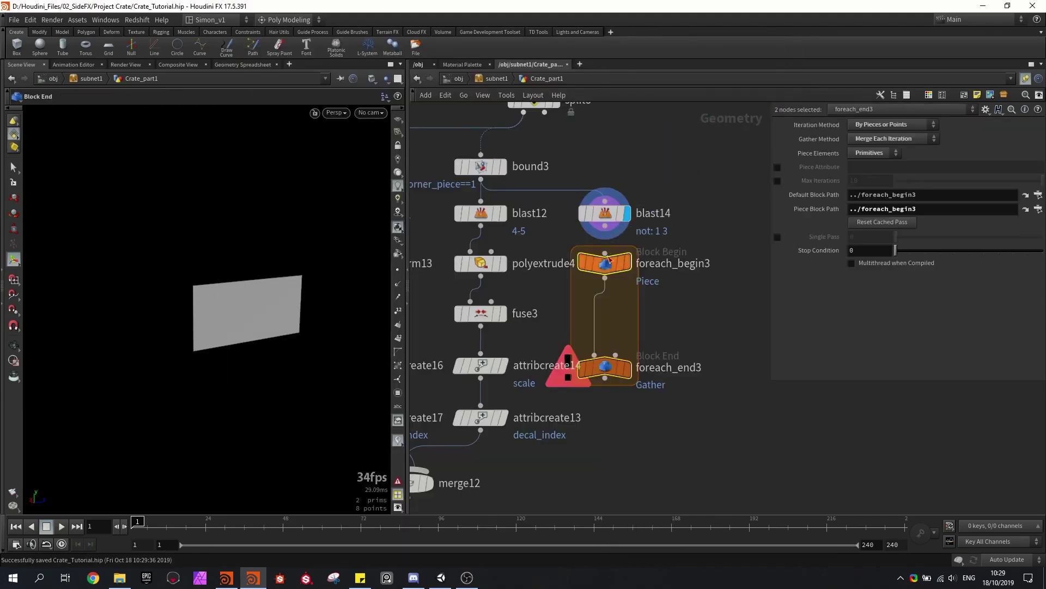
{"action": "left_click", "coordinate": [626, 367]}
{"action": "left_click", "coordinate": [612, 367]}
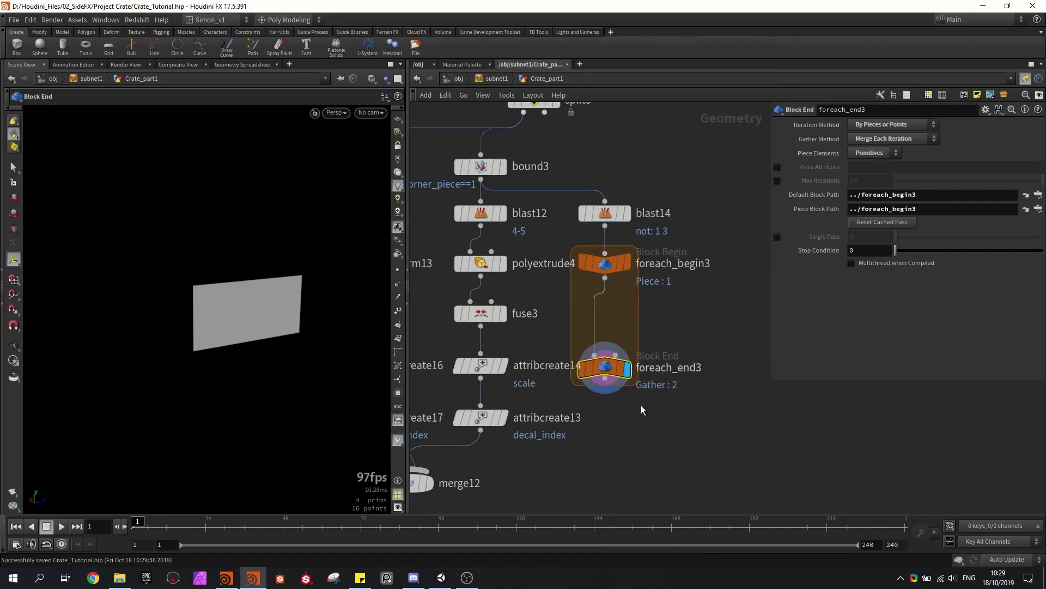
- Insert a Fuse node between foreach_begin3 and foreach_end3 and display it
{"action": "key", "text": "Tab"}
{"action": "type", "text": "fuse"}
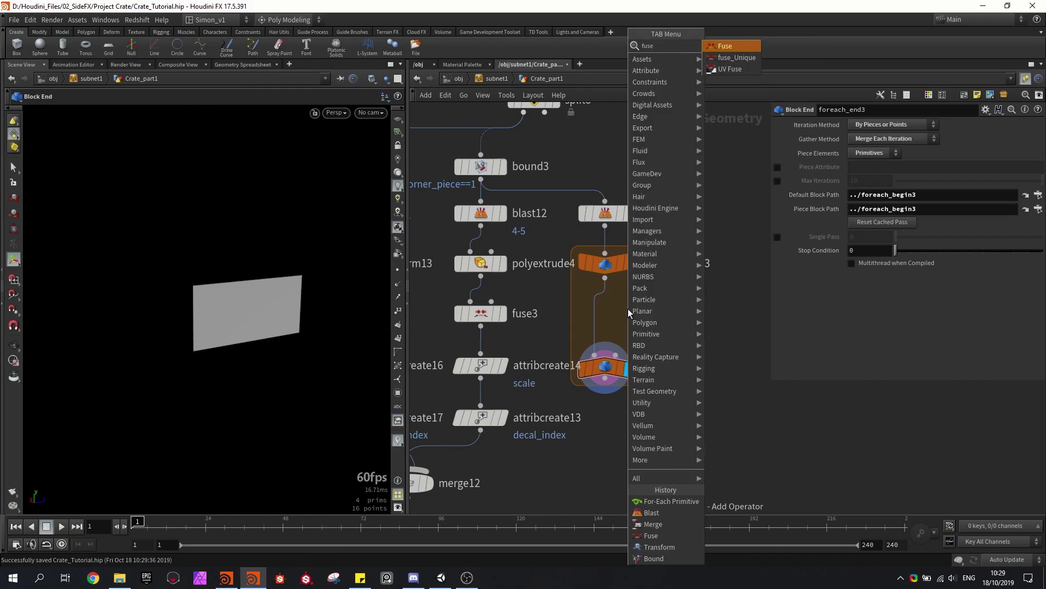
{"action": "key", "text": "Return"}
{"action": "left_click", "coordinate": [605, 316]}
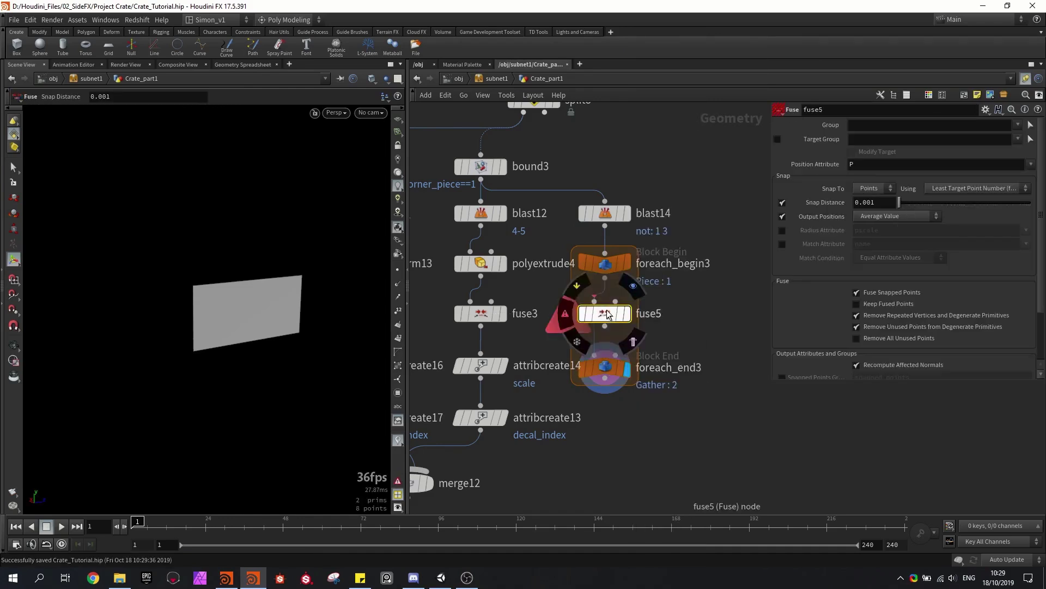
{"action": "left_click_drag", "start_coordinate": [604, 316], "coordinate": [611, 319]}
{"action": "left_click", "coordinate": [633, 292]}
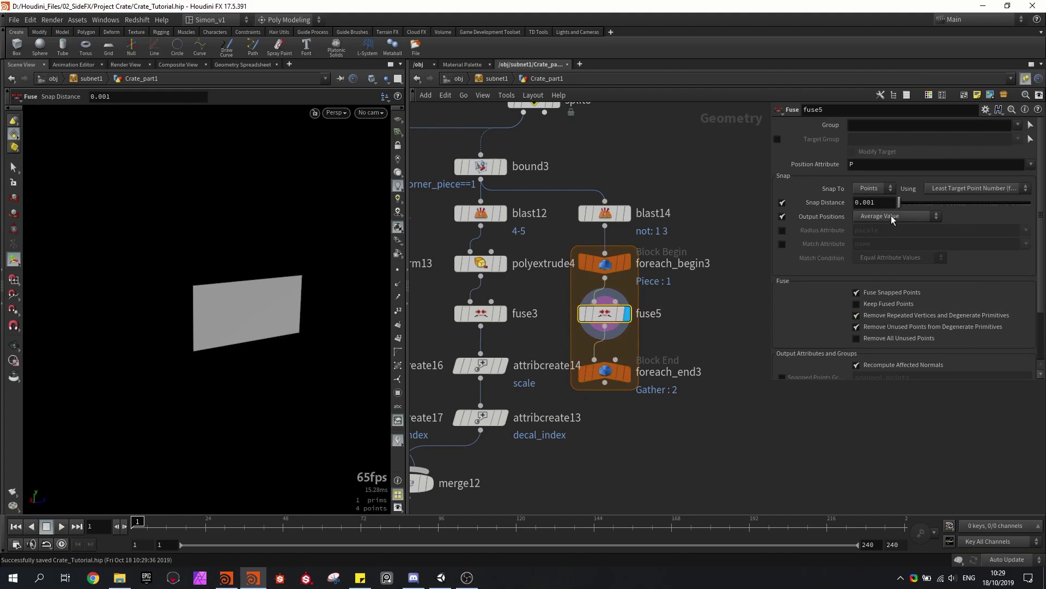
- Set fuse5's snap distance to 10, disable removal of repeated vertices and degenerate primitives, and display foreach_end3
{"action": "left_click_drag", "start_coordinate": [903, 202], "coordinate": [1031, 202]}
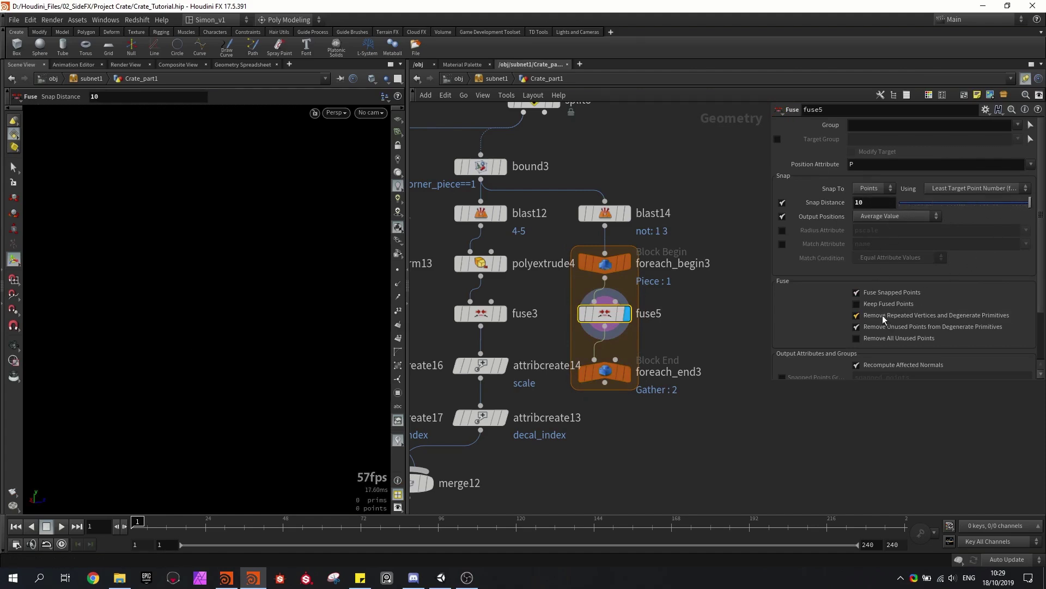
{"action": "left_click", "coordinate": [865, 315]}
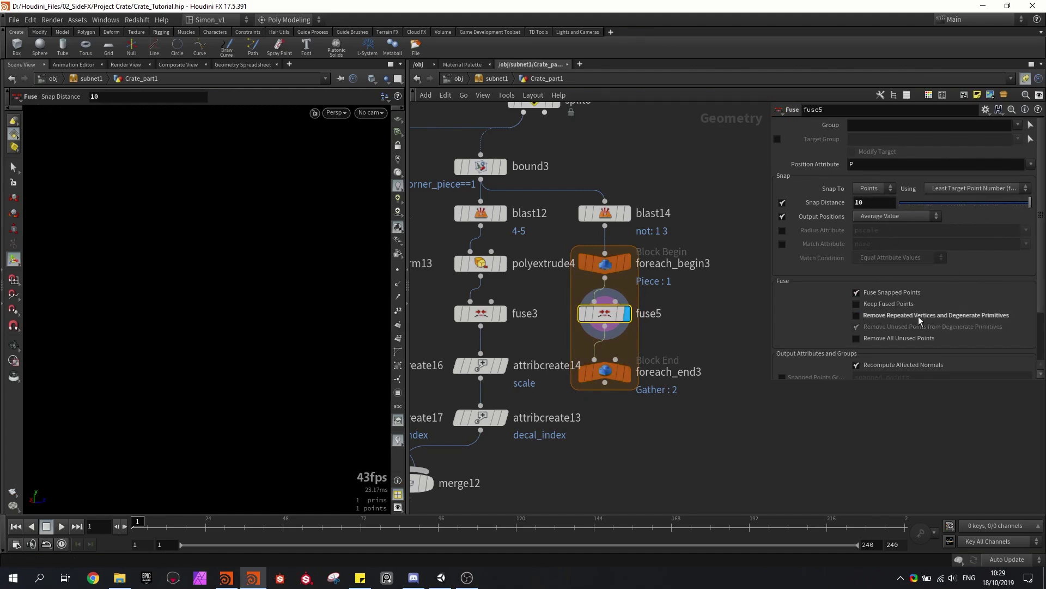
{"action": "left_click", "coordinate": [626, 372]}
{"action": "left_click", "coordinate": [586, 366]}
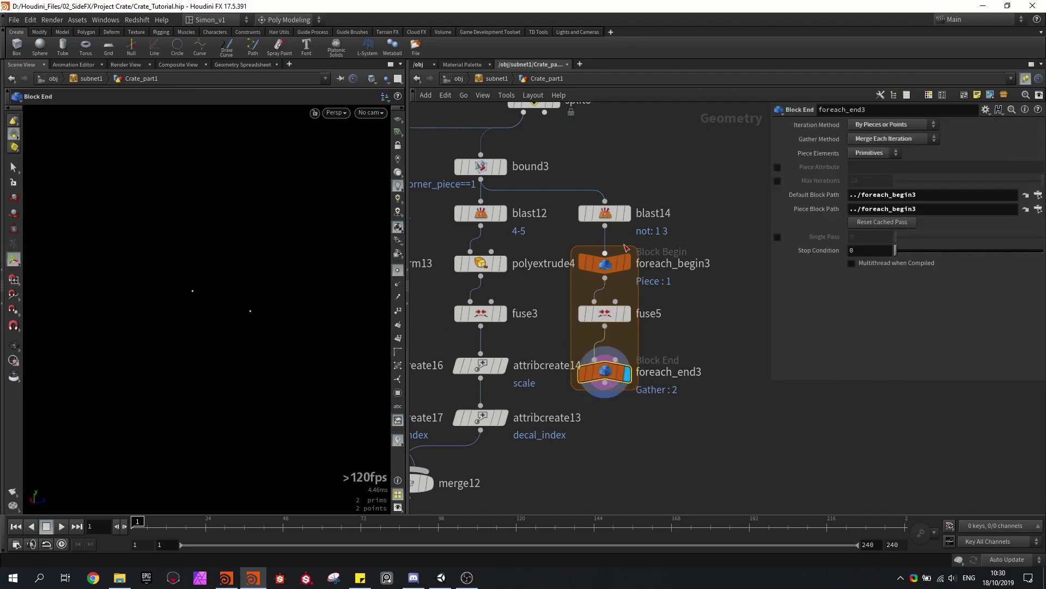
- Duplicate blast14 together with its for-each block and fuse, placing the copies beside the original branch
{"action": "left_click", "coordinate": [621, 213]}
{"action": "key", "text": "Escape"}
{"action": "left_click_drag", "start_coordinate": [325, 269], "coordinate": [273, 297]}
{"action": "key", "text": "Return"}
{"action": "left_click_drag", "start_coordinate": [515, 347], "coordinate": [640, 205], "text": "shift"}
{"action": "middle_click_drag", "start_coordinate": [640, 205], "coordinate": [604, 236]}
{"action": "left_click_drag", "start_coordinate": [569, 248], "coordinate": [687, 249], "text": "alt"}
{"action": "left_click", "coordinate": [697, 251]}
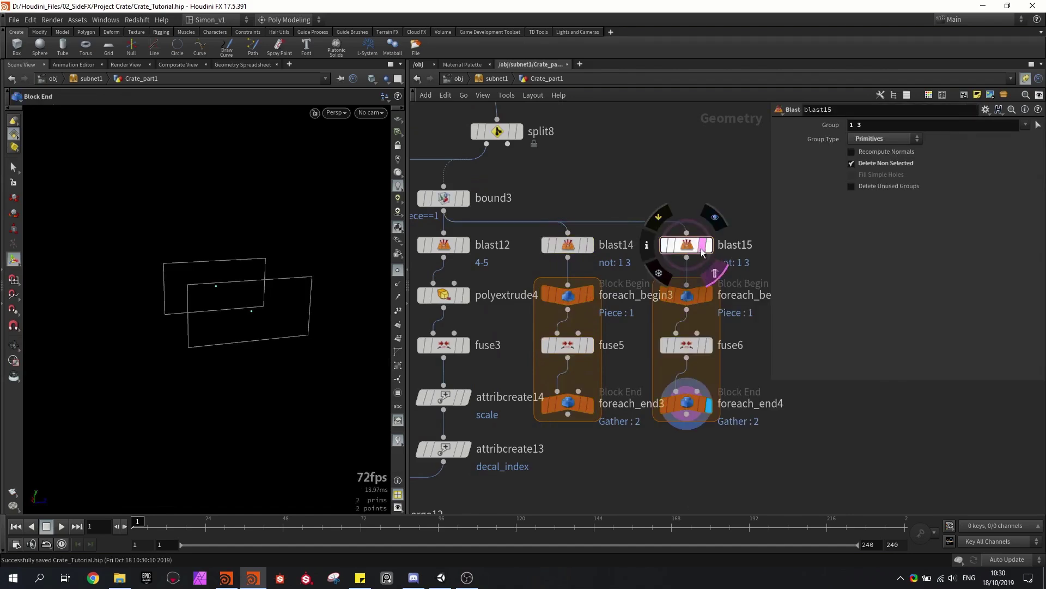
- Reselect blast15's group as the other pair of side faces, primitives 0 and 2, and display foreach_end4
{"action": "left_click", "coordinate": [709, 244]}
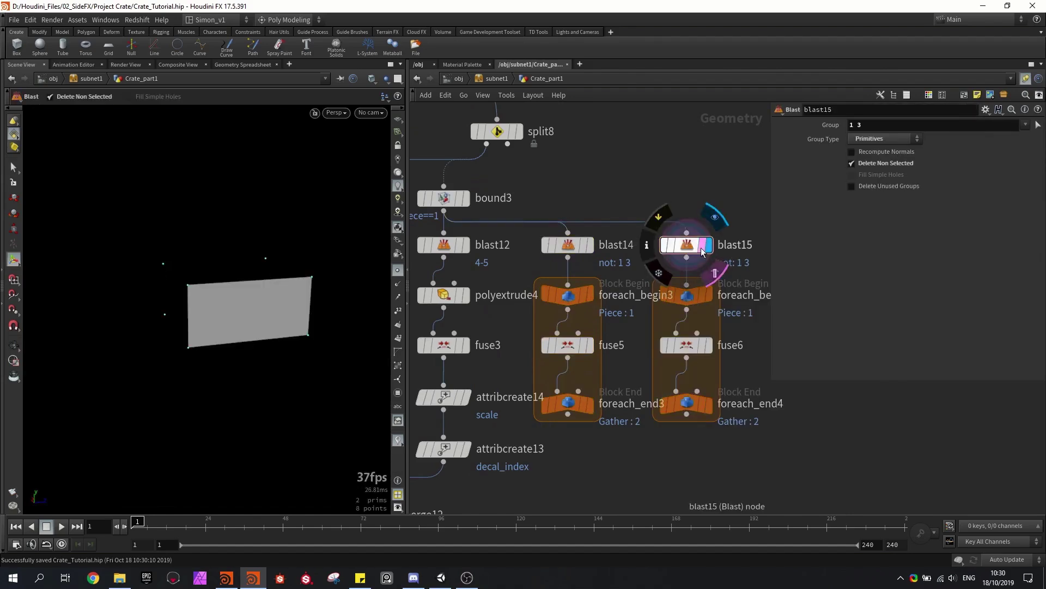
{"action": "left_click", "coordinate": [1036, 125]}
{"action": "left_click_drag", "start_coordinate": [264, 266], "coordinate": [316, 275], "text": "alt"}
{"action": "left_click", "coordinate": [227, 307]}
{"action": "left_click_drag", "start_coordinate": [274, 314], "coordinate": [247, 312], "text": "alt"}
{"action": "key", "text": "Return"}
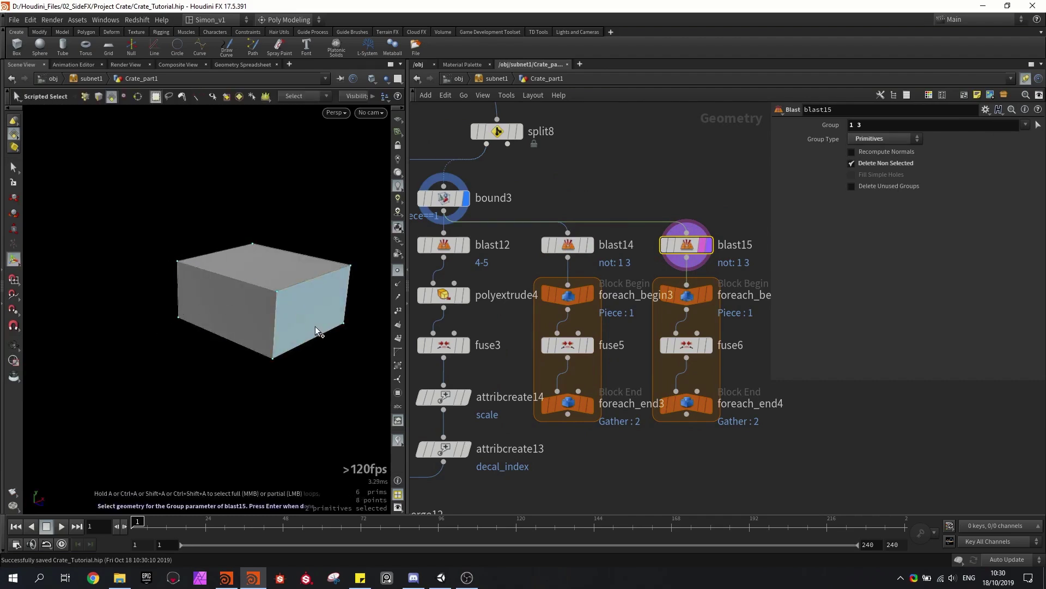
{"action": "left_click", "coordinate": [319, 326]}
{"action": "key", "text": "Return"}
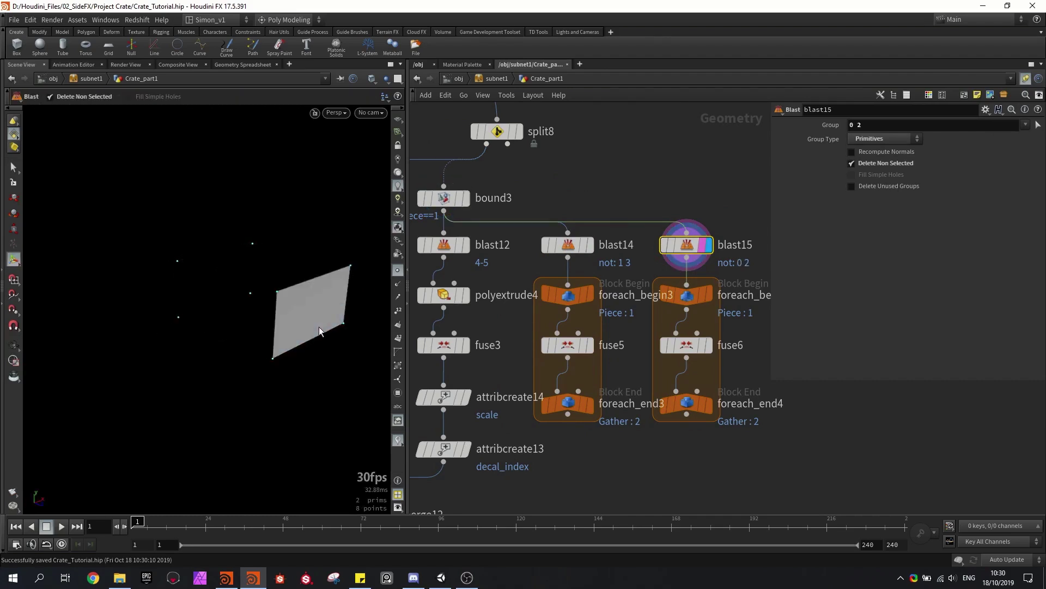
{"action": "left_click", "coordinate": [709, 404]}
{"action": "left_click_drag", "start_coordinate": [231, 311], "coordinate": [267, 307], "text": "alt"}
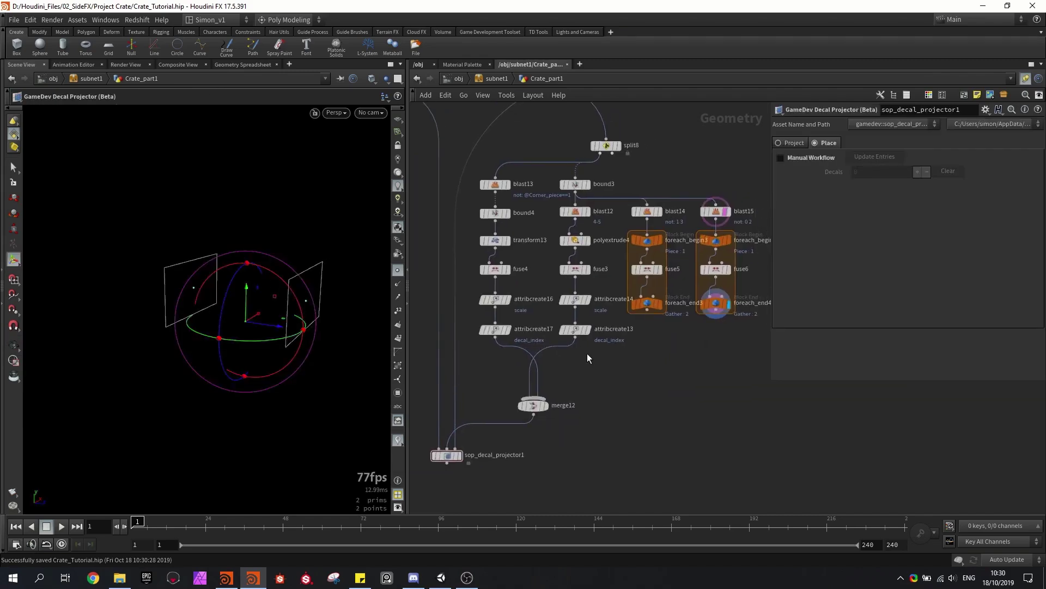
- Copy the scale and decal_index nodes below both for-each blocks, wire the copies into merge12, and display sop_decal_projector1
{"action": "left_click_drag", "start_coordinate": [590, 359], "coordinate": [647, 339]}
{"action": "left_click", "coordinate": [627, 362]}
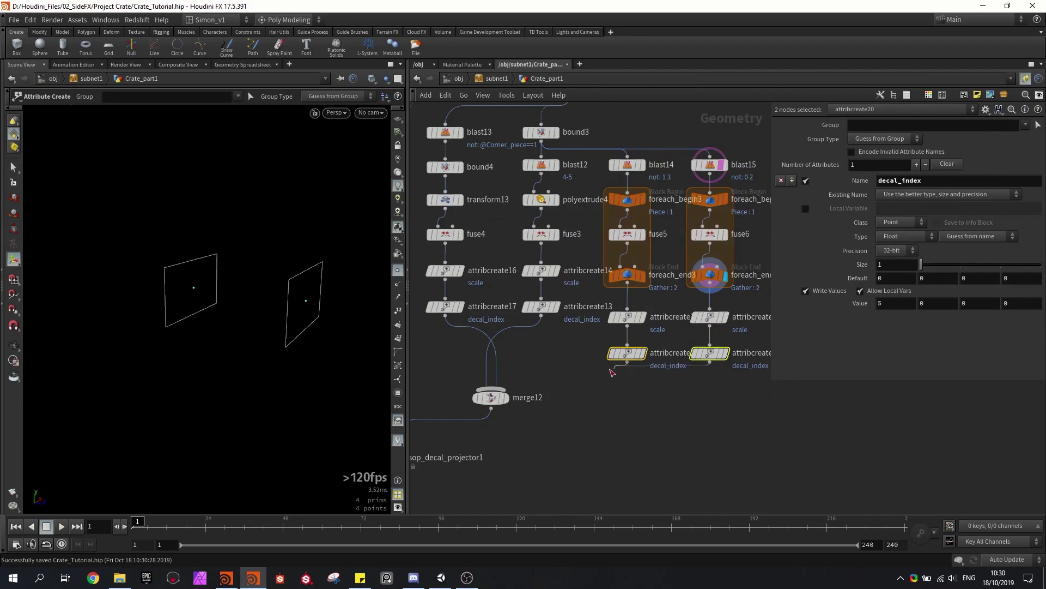
{"action": "left_click", "coordinate": [501, 389]}
{"action": "left_click", "coordinate": [557, 394]}
{"action": "middle_click_drag", "start_coordinate": [522, 413], "coordinate": [563, 369]}
{"action": "scroll", "coordinate": [564, 369], "scroll_direction": "down", "scroll_amount": 2}
{"action": "scroll", "coordinate": [472, 397], "scroll_direction": "up", "scroll_amount": 2}
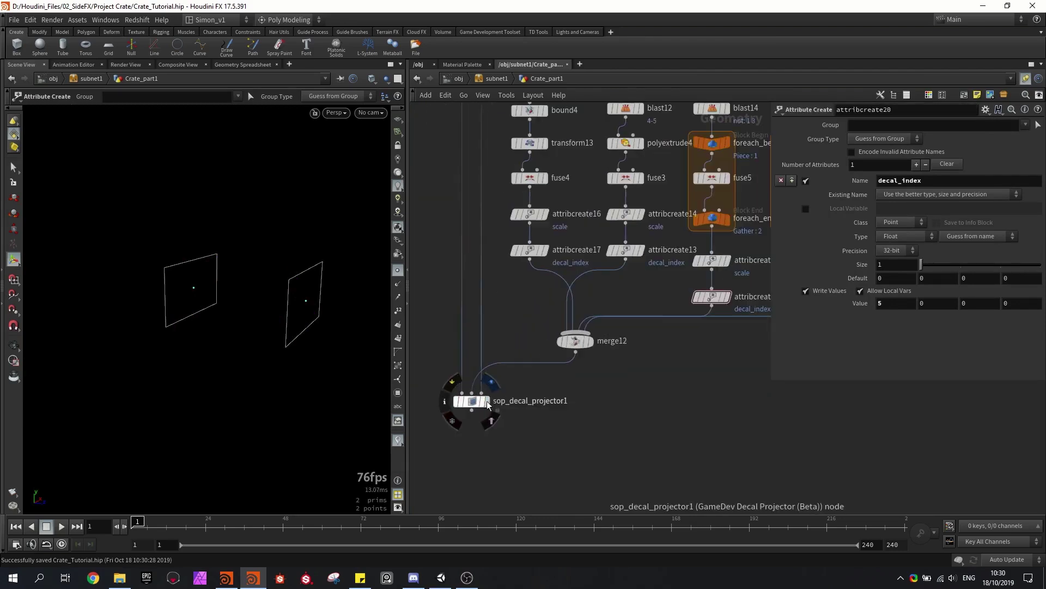
{"action": "left_click", "coordinate": [488, 402]}
{"action": "left_click", "coordinate": [470, 402]}
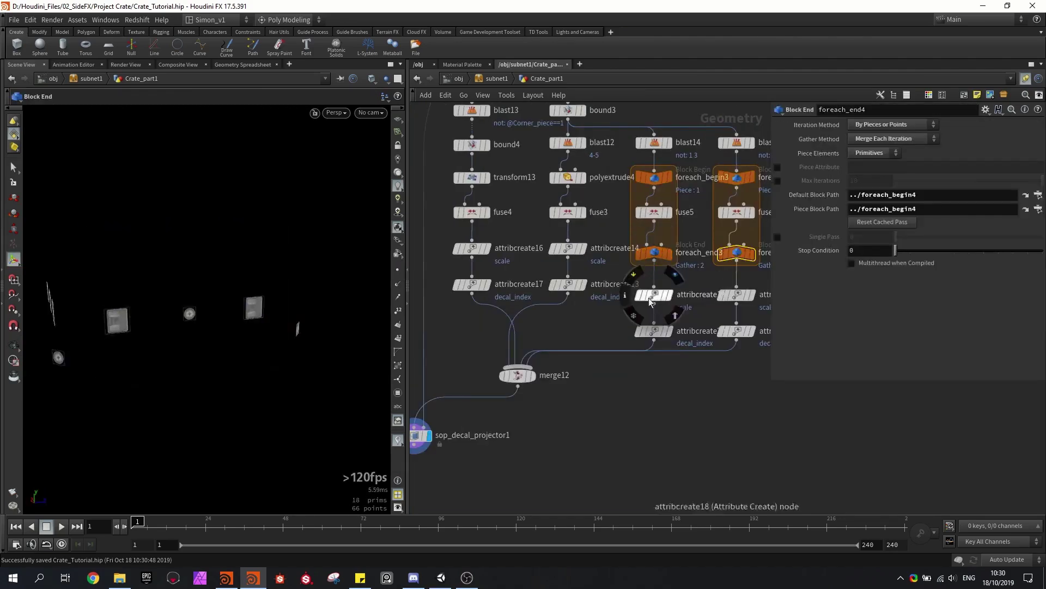
- Give the blast14 branch the hazard-stripe decal through attribcreate20 at an enlarged scale in attribcreate18, and save the scene
{"action": "left_click", "coordinate": [654, 331]}
{"action": "middle_click_drag", "start_coordinate": [885, 281], "coordinate": [909, 285]}
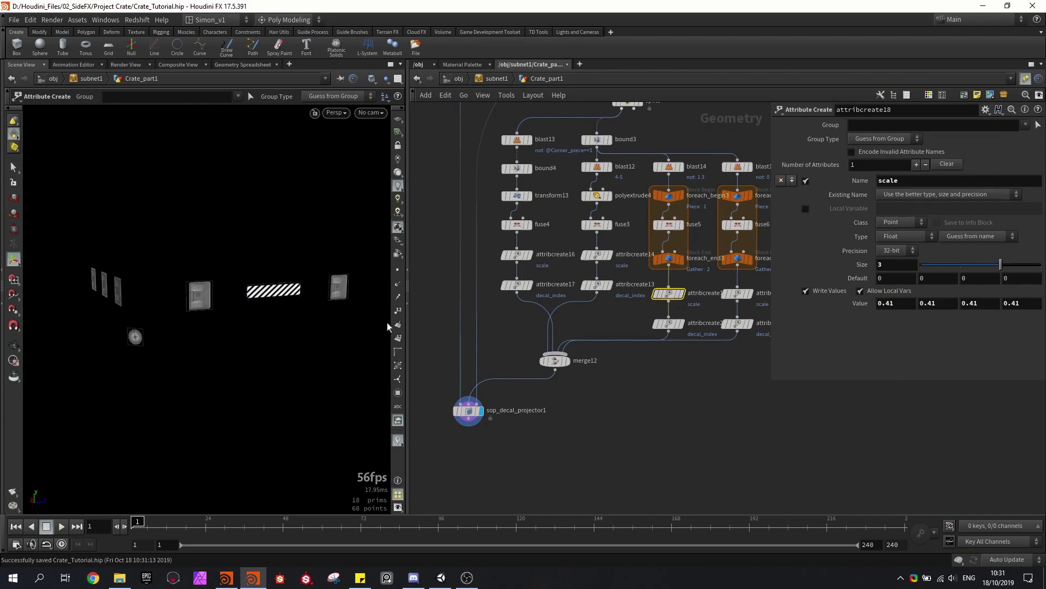
{"action": "mouse_move", "coordinate": [858, 303]}
{"action": "middle_mouse_down"}
{"action": "mouse_move", "coordinate": [874, 272]}
{"action": "mouse_move", "coordinate": [862, 326]}
{"action": "mouse_move", "coordinate": [766, 332]}
{"action": "mouse_move", "coordinate": [864, 315]}
{"action": "middle_mouse_up"}
{"action": "left_click", "coordinate": [469, 410]}
{"action": "key", "text": "ctrl+s"}
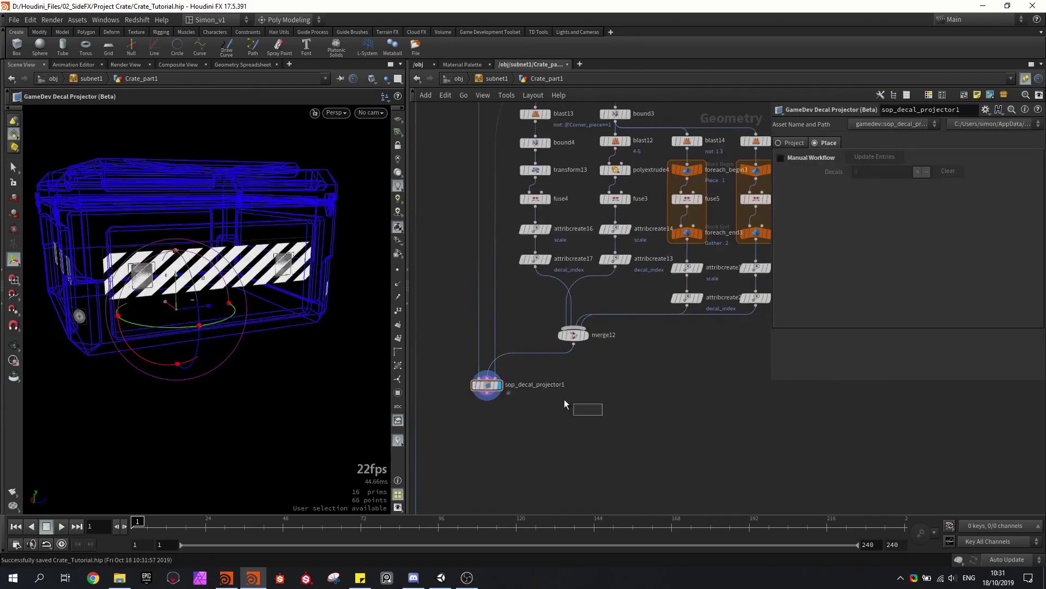
- Move merge12 and the decal projector down, insert a transform node at the end of each of the four branches, and save
{"action": "left_click_drag", "start_coordinate": [603, 415], "coordinate": [471, 328]}
{"action": "left_click_drag", "start_coordinate": [577, 339], "coordinate": [579, 399]}
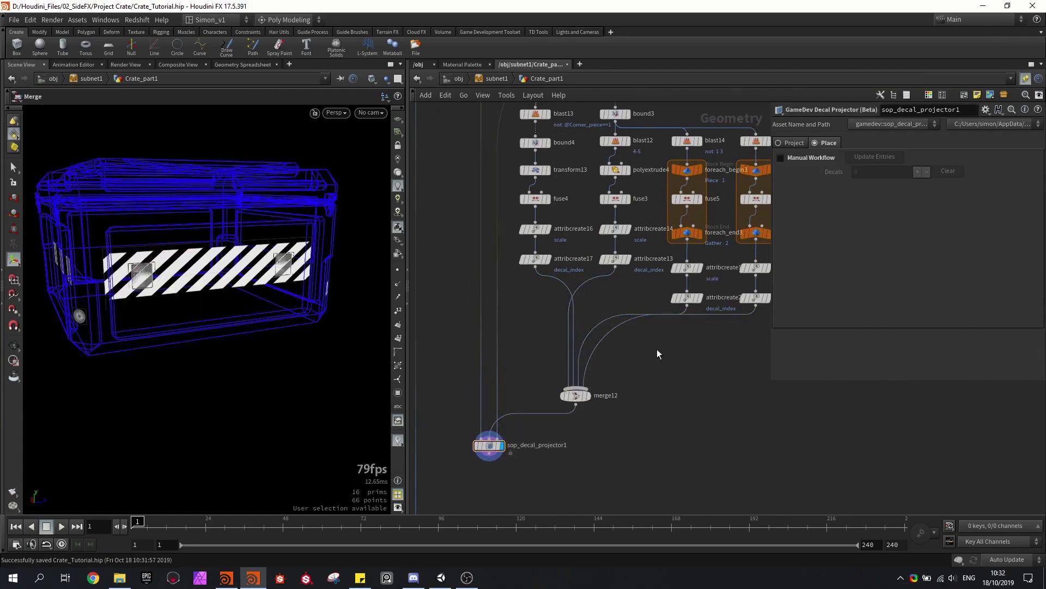
{"action": "key", "text": "Tab"}
{"action": "type", "text": "tra"}
{"action": "left_click", "coordinate": [766, 70]}
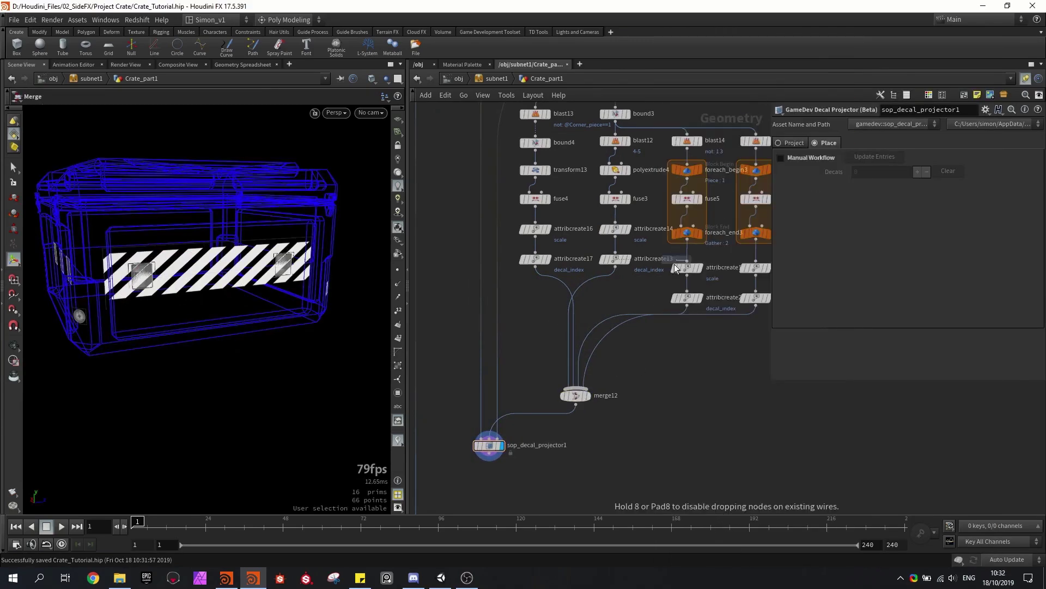
{"action": "left_click_drag", "start_coordinate": [677, 319], "coordinate": [541, 285], "text": "alt"}
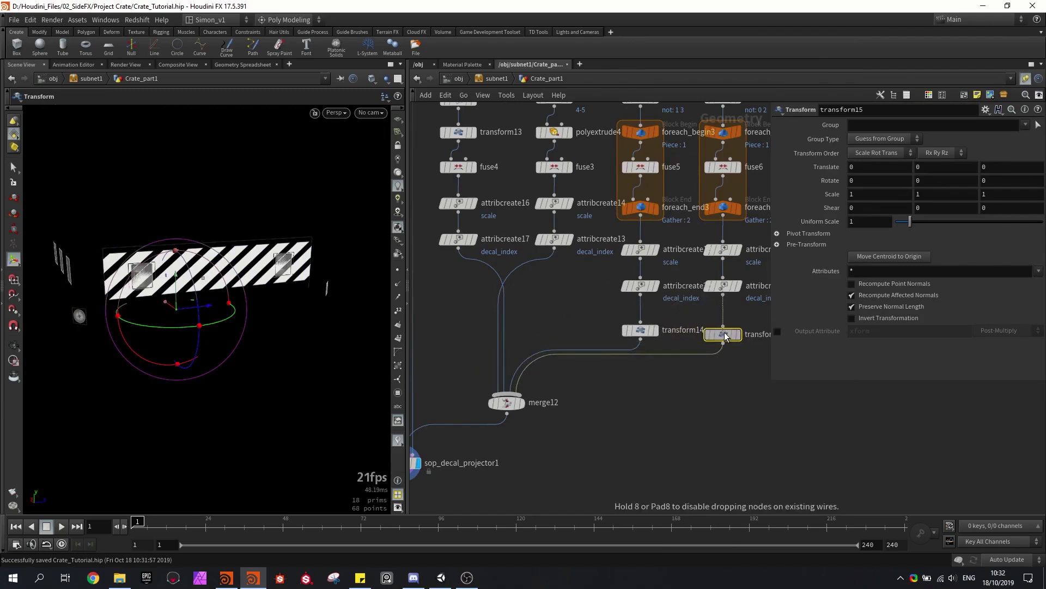
{"action": "left_click_drag", "start_coordinate": [523, 274], "coordinate": [503, 283]}
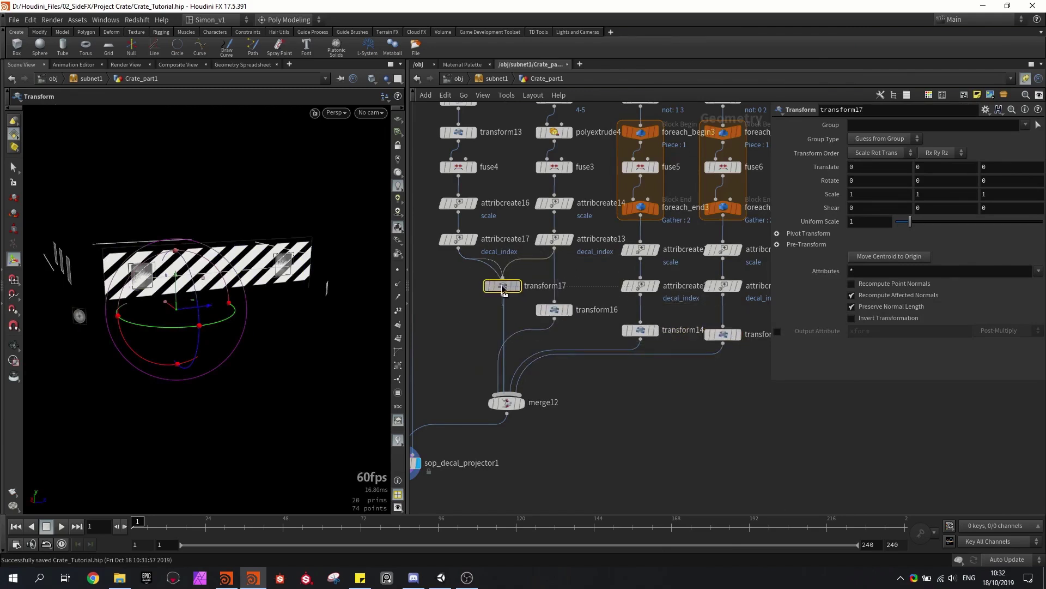
{"action": "left_click", "coordinate": [462, 309]}
{"action": "key", "text": "ctrl+s"}
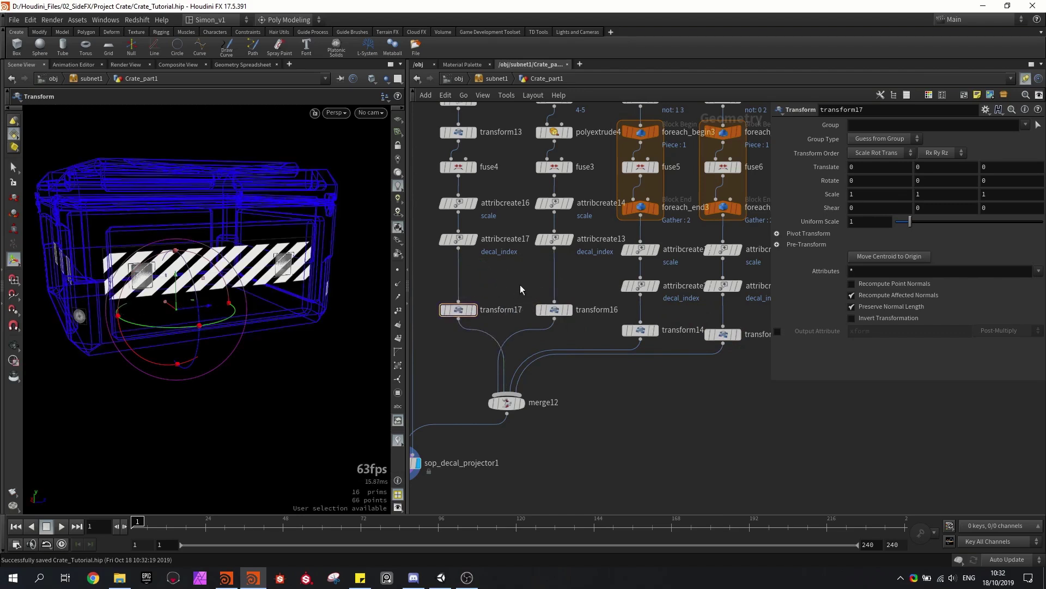
- Lower the hazard-stripe decal by about 0.14 in Y with transform14, check it on the crate, and save the scene
{"action": "left_click", "coordinate": [634, 333]}
{"action": "left_click_drag", "start_coordinate": [177, 279], "coordinate": [177, 319]}
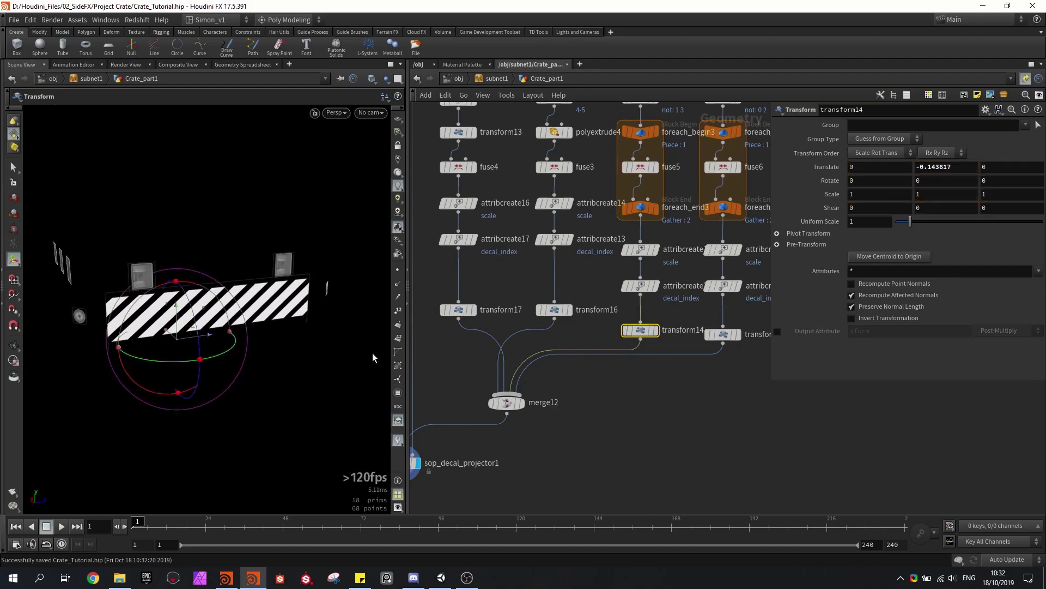
{"action": "middle_click_drag", "start_coordinate": [582, 427], "coordinate": [701, 360]}
{"action": "scroll", "coordinate": [489, 391], "scroll_direction": "up", "scroll_amount": 1}
{"action": "left_click", "coordinate": [505, 403]}
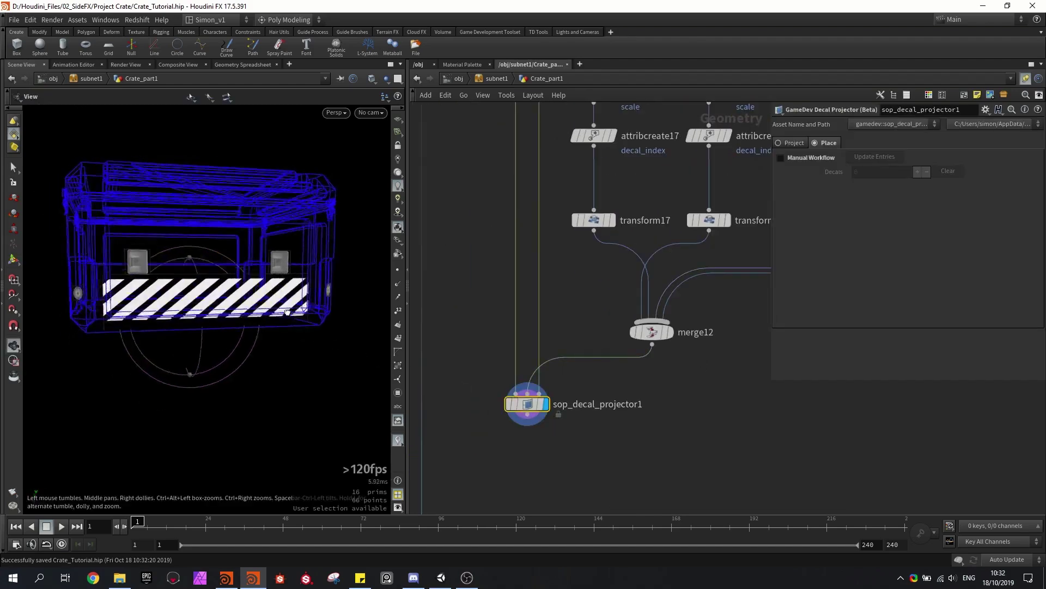
{"action": "key", "text": "ctrl+s"}
{"action": "mouse_move", "coordinate": [296, 301]}
{"action": "left_mouse_down", "text": "alt"}
{"action": "mouse_move", "coordinate": [264, 270]}
{"action": "mouse_move", "coordinate": [311, 255]}
{"action": "mouse_move", "coordinate": [299, 292]}
{"action": "mouse_move", "coordinate": [271, 270]}
{"action": "mouse_move", "coordinate": [308, 284]}
{"action": "mouse_move", "coordinate": [295, 283]}
{"action": "left_mouse_up", "text": "alt"}
{"action": "key", "text": "Return"}
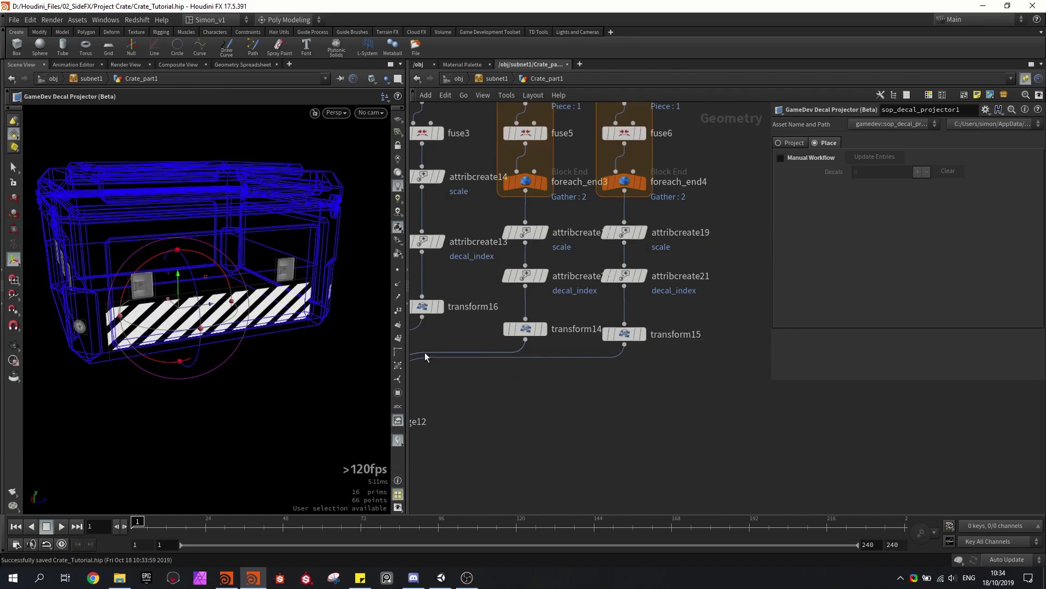
{"action": "mouse_move", "coordinate": [229, 311]}
{"action": "left_mouse_down", "text": "alt"}
{"action": "mouse_move", "coordinate": [303, 297]}
{"action": "mouse_move", "coordinate": [269, 273]}
{"action": "mouse_move", "coordinate": [241, 296]}
{"action": "left_mouse_up", "text": "alt"}
{"action": "key", "text": "ctrl+s"}
- Set the decal_index value in attribcreate21 to 7 for the blast15 branch
{"action": "middle_click_drag", "start_coordinate": [543, 390], "coordinate": [637, 376]}
{"action": "left_click", "coordinate": [719, 262]}
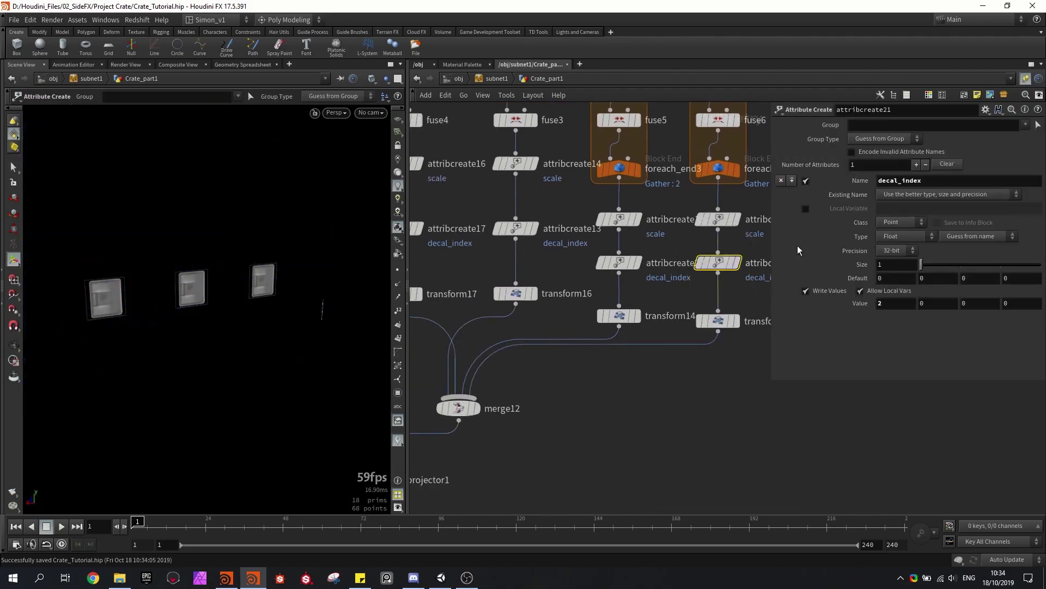
{"action": "middle_click_drag", "start_coordinate": [880, 303], "coordinate": [916, 289]}
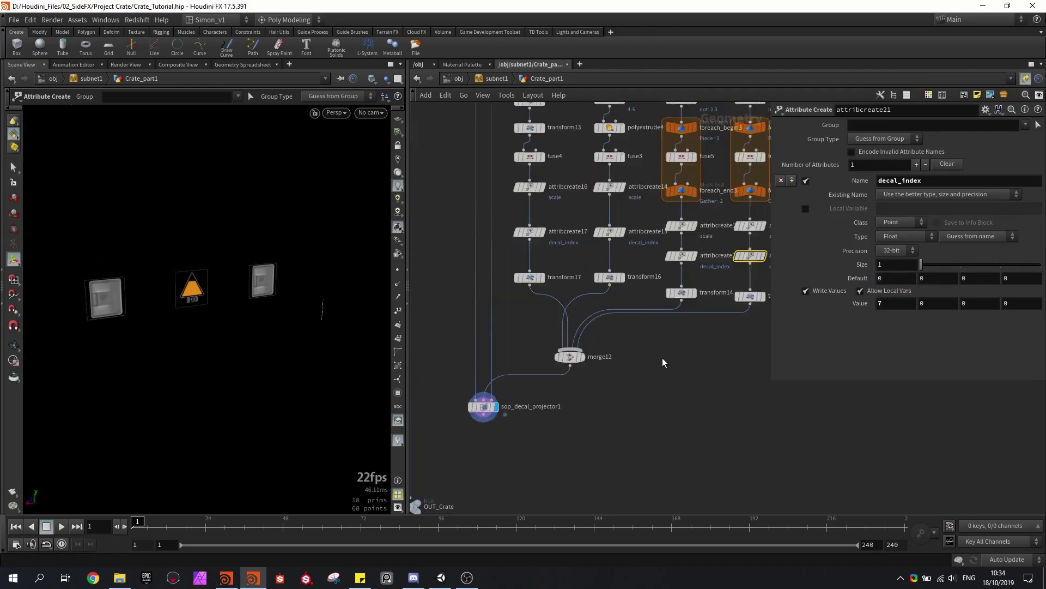
{"action": "scroll", "coordinate": [662, 357], "scroll_direction": "up", "scroll_amount": 1}
{"action": "scroll", "coordinate": [636, 375], "scroll_direction": "down", "scroll_amount": 2}
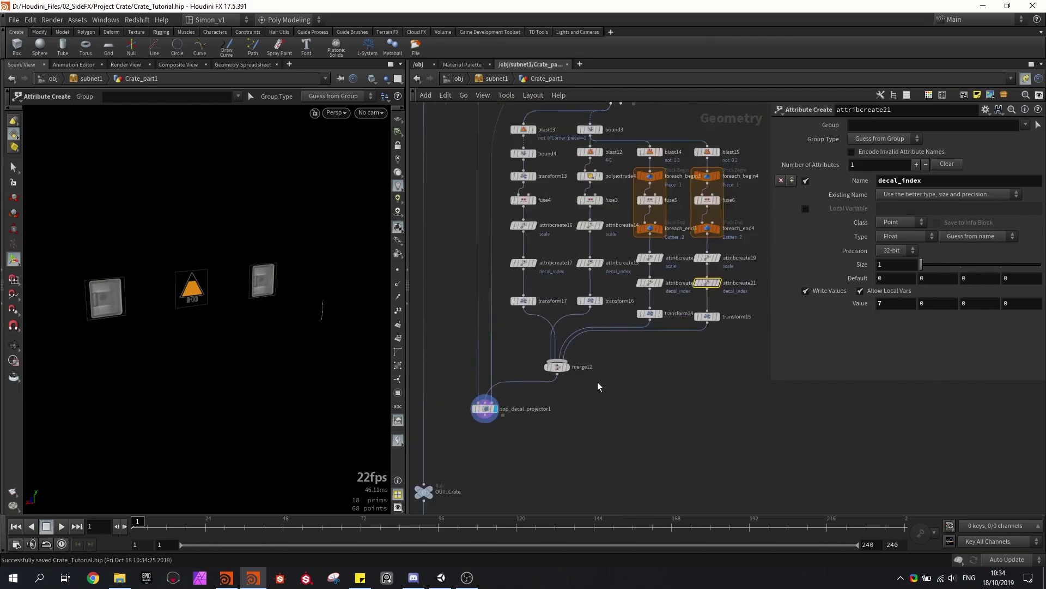
- Set all scale values in attribcreate19 to 2.61 to enlarge the warning-triangle decal, and save the scene
{"action": "scroll", "coordinate": [675, 292], "scroll_direction": "up", "scroll_amount": 3}
{"action": "left_click", "coordinate": [725, 238]}
{"action": "middle_click_drag", "start_coordinate": [857, 304], "coordinate": [931, 297]}
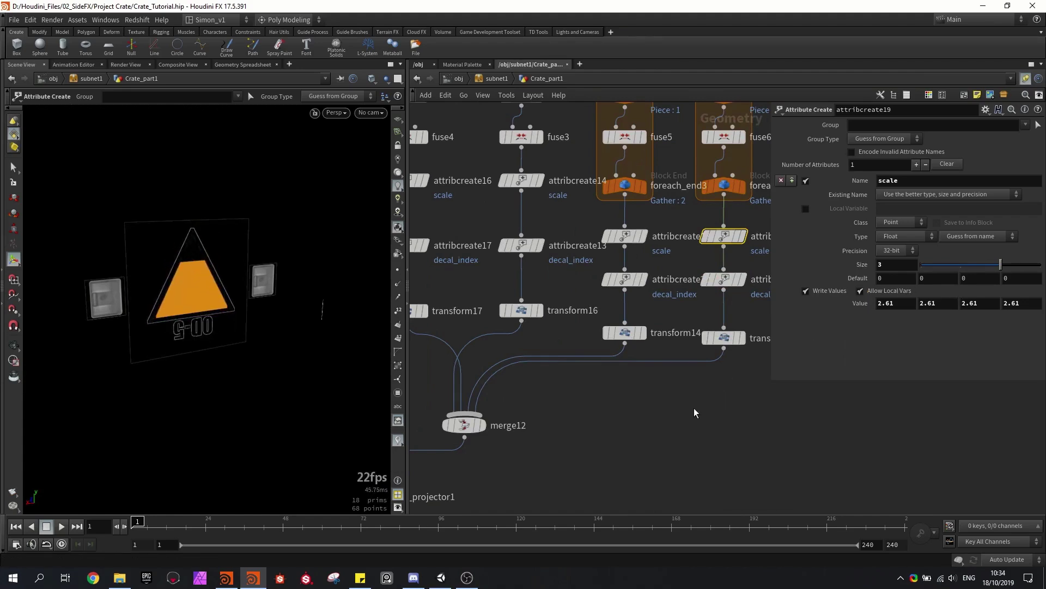
{"action": "key", "text": "ctrl+s"}
{"action": "left_click_drag", "start_coordinate": [277, 350], "coordinate": [210, 237], "text": "alt"}
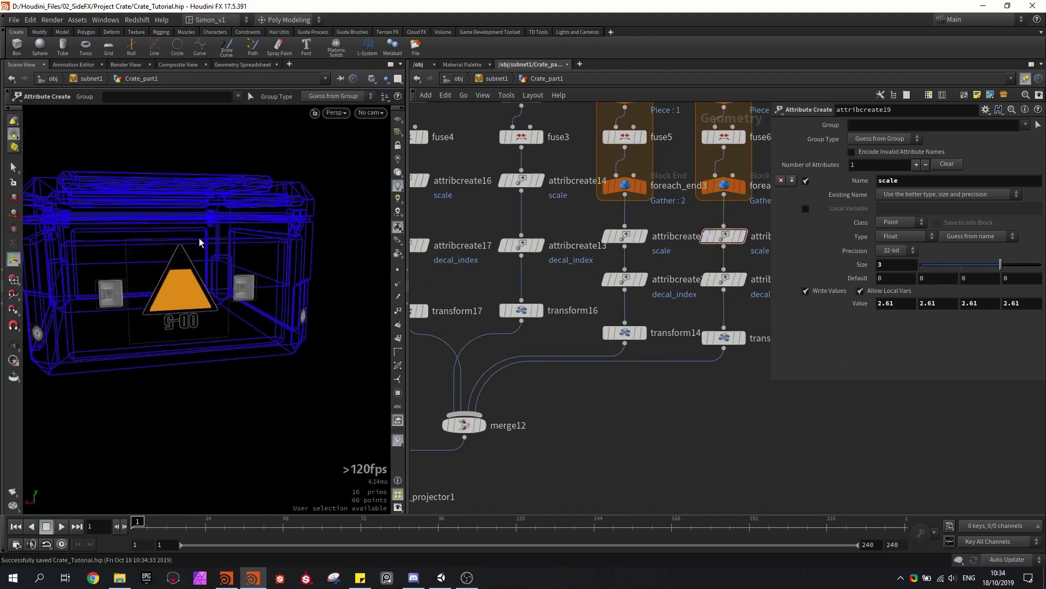
- Add a second attribute named Rotation to attribcreate19
{"action": "middle_click_drag", "start_coordinate": [640, 382], "coordinate": [576, 436]}
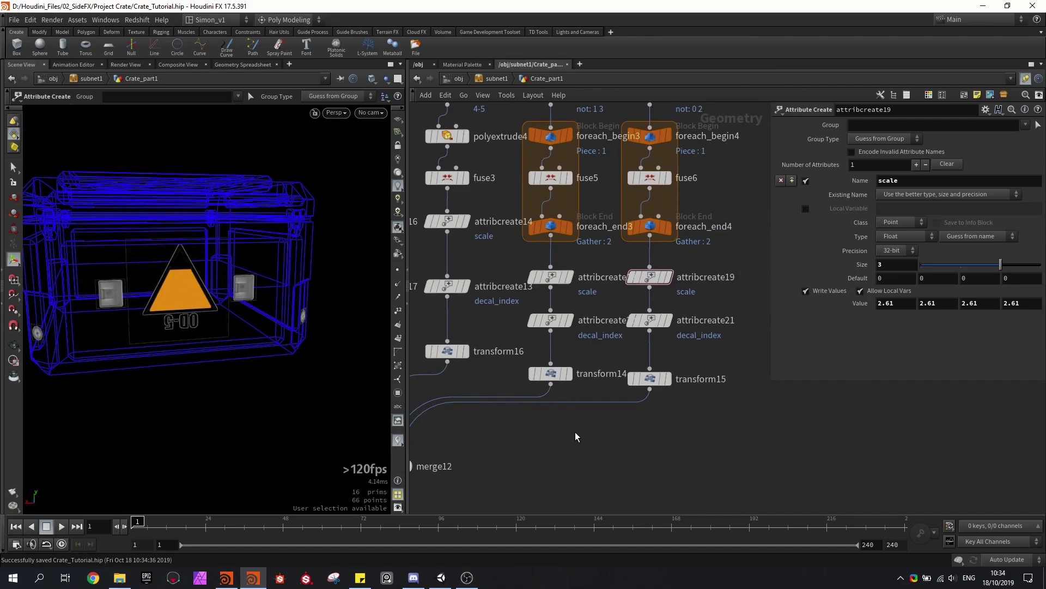
{"action": "scroll", "coordinate": [686, 289], "scroll_direction": "up", "scroll_amount": 3}
{"action": "left_click", "coordinate": [648, 278]}
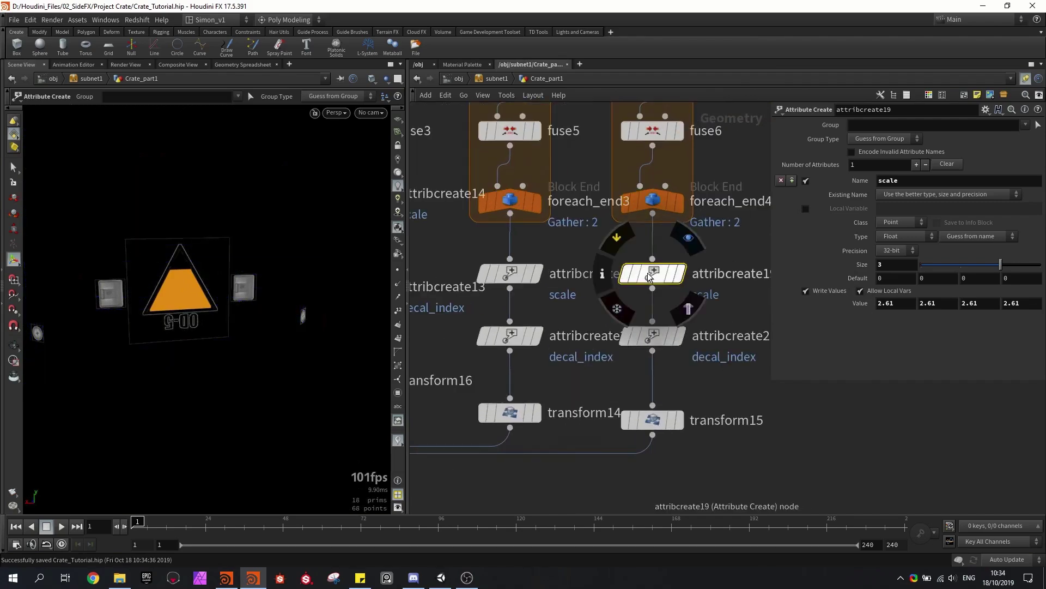
{"action": "key", "text": "ctrl+s"}
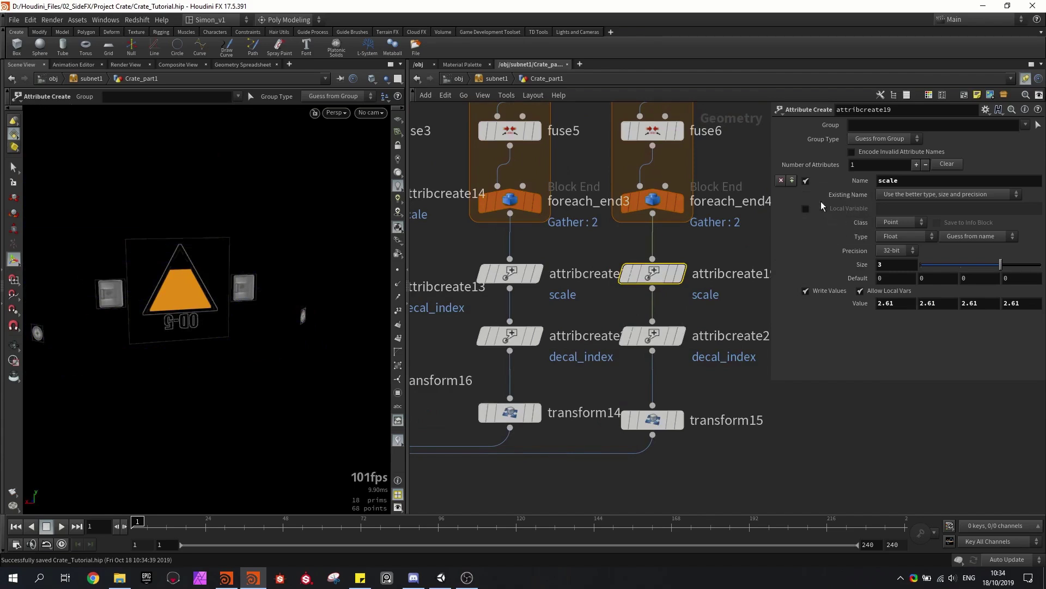
{"action": "left_click", "coordinate": [917, 166]}
{"action": "scroll", "coordinate": [882, 265], "scroll_direction": "down", "scroll_amount": 1}
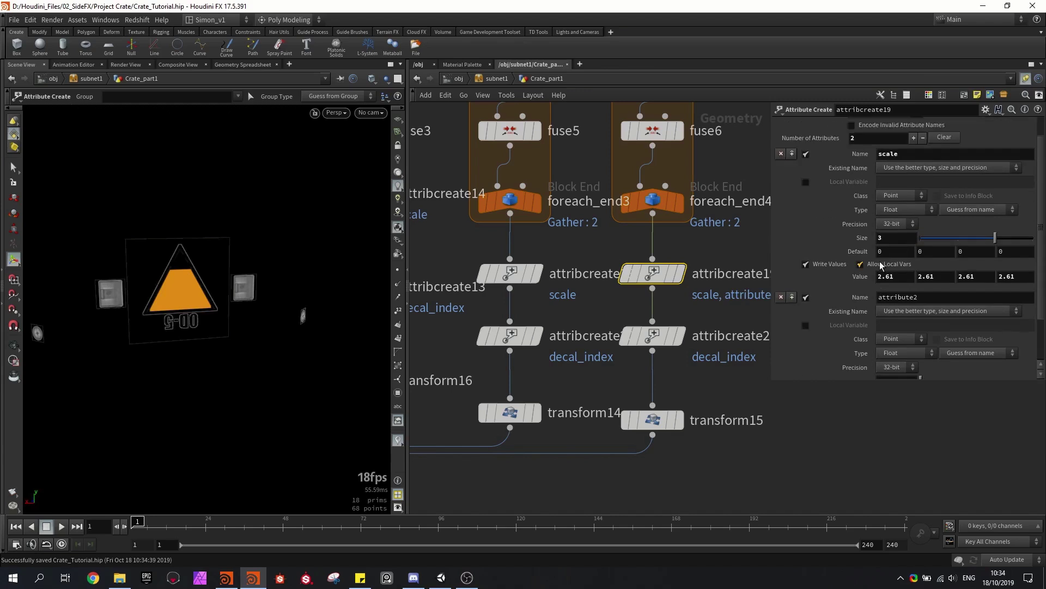
{"action": "scroll", "coordinate": [882, 265], "scroll_direction": "down", "scroll_amount": 2}
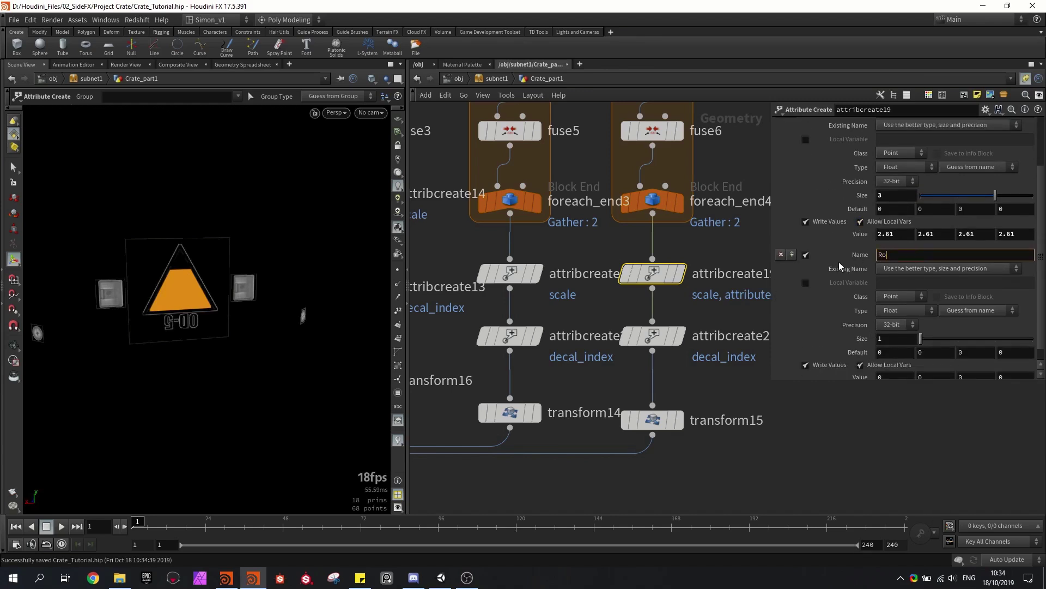
{"action": "key", "text": "Return"}
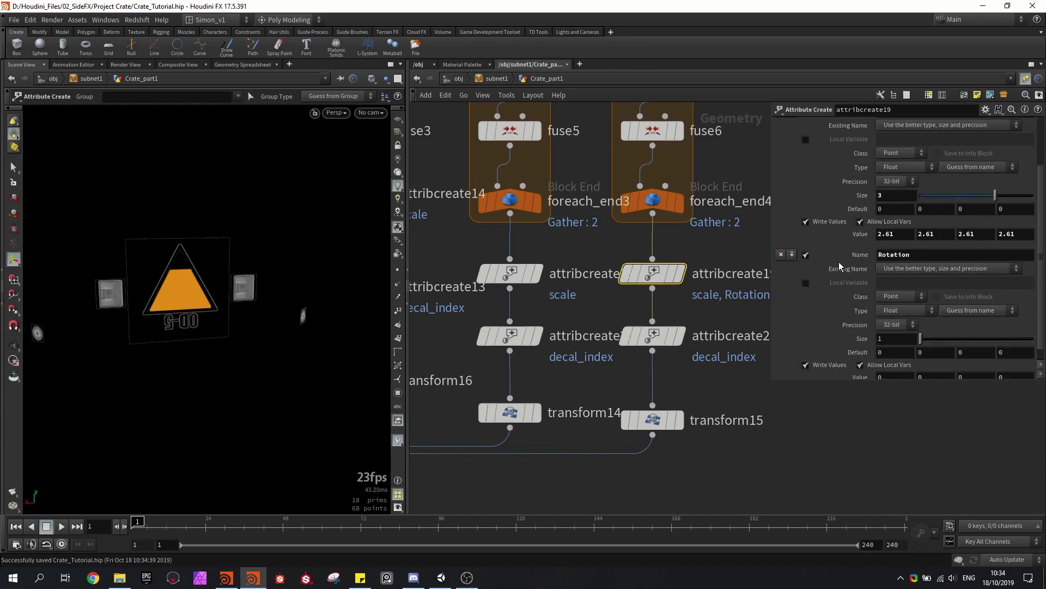
- Set the Rotation value in attribcreate19 to 180, check the decal on the crate, and save the scene
{"action": "scroll", "coordinate": [839, 265], "scroll_direction": "down", "scroll_amount": 1}
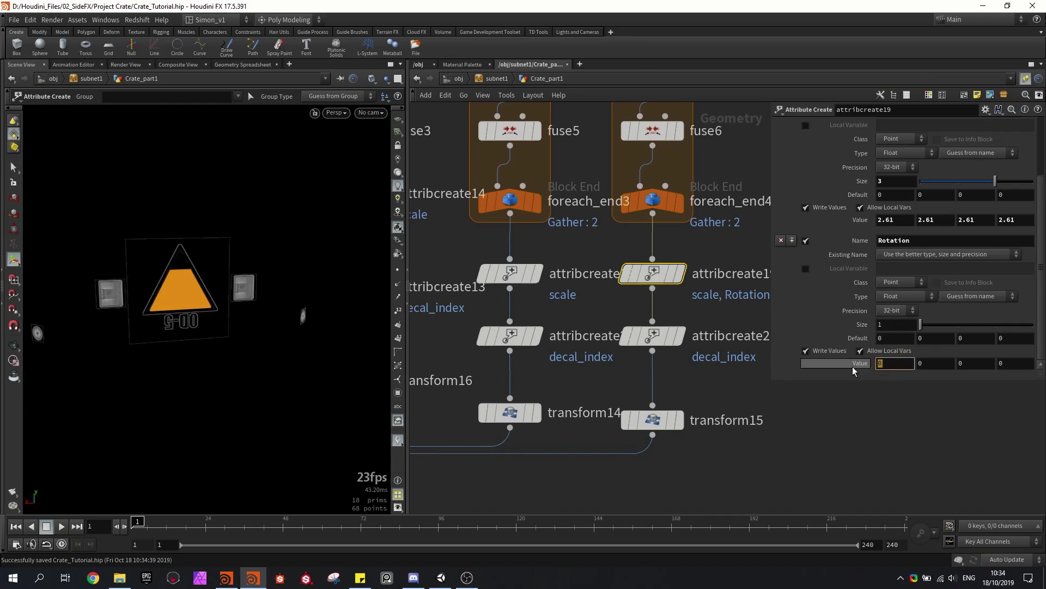
{"action": "type", "text": "180"}
{"action": "key", "text": "Return"}
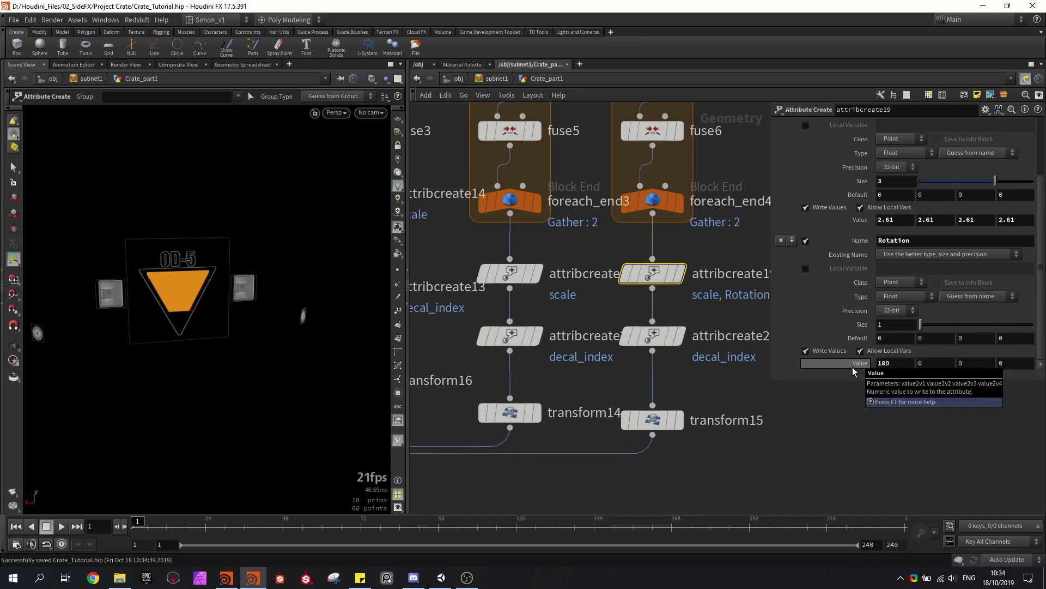
{"action": "left_click", "coordinate": [783, 418]}
{"action": "left_click_drag", "start_coordinate": [248, 295], "coordinate": [218, 290], "text": "alt"}
{"action": "key", "text": "Return"}
{"action": "key", "text": "ctrl+s"}
- Add a merge node below sop_decal_projector1 and connect the projector and the switch4 crate geometry to it
{"action": "scroll", "coordinate": [597, 378], "scroll_direction": "down", "scroll_amount": 2}
{"action": "middle_click_drag", "start_coordinate": [598, 378], "coordinate": [642, 361]}
{"action": "scroll", "coordinate": [671, 286], "scroll_direction": "down", "scroll_amount": 2}
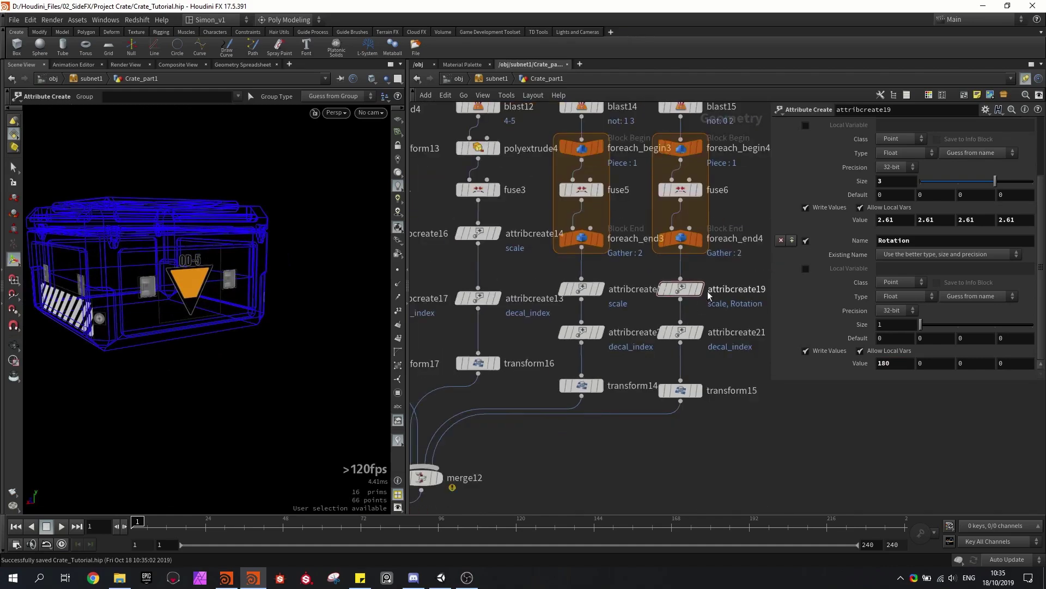
{"action": "scroll", "coordinate": [669, 281], "scroll_direction": "down", "scroll_amount": 2}
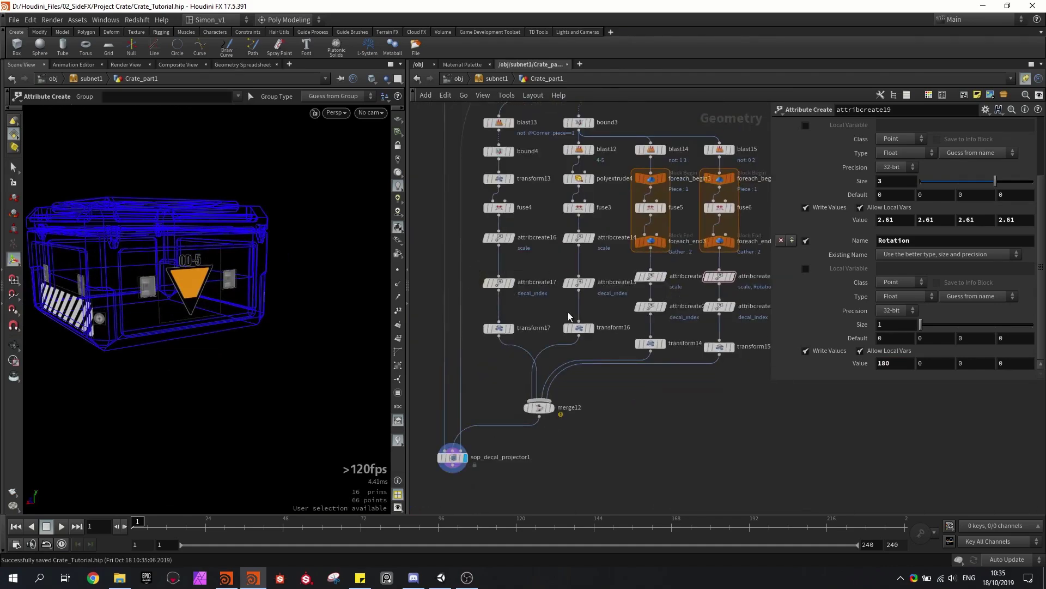
{"action": "key", "text": "Escape"}
{"action": "left_click_drag", "start_coordinate": [209, 303], "coordinate": [211, 305]}
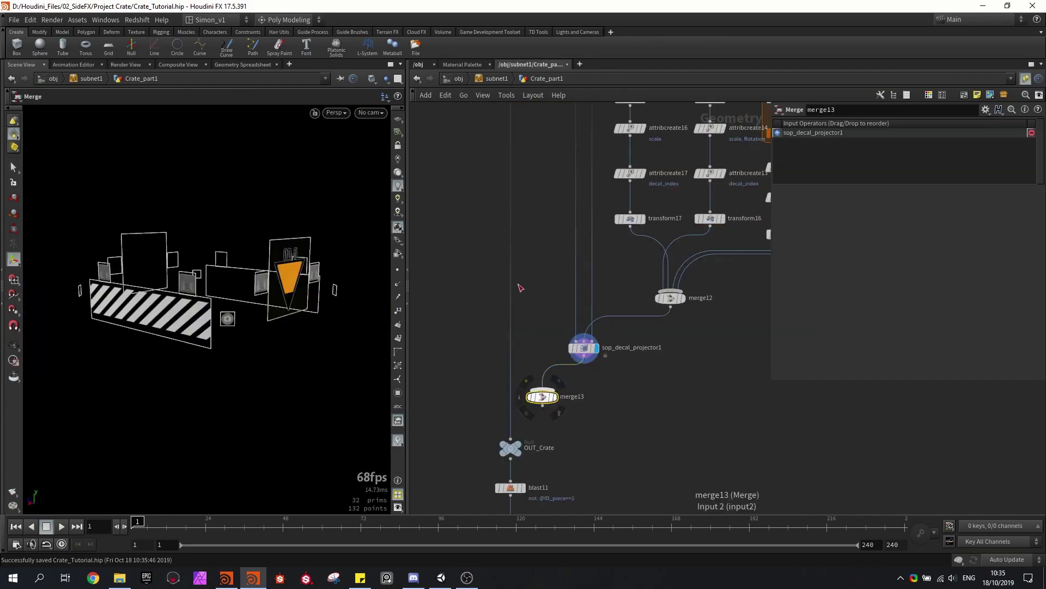
{"action": "scroll", "coordinate": [534, 288], "scroll_direction": "down", "scroll_amount": 5}
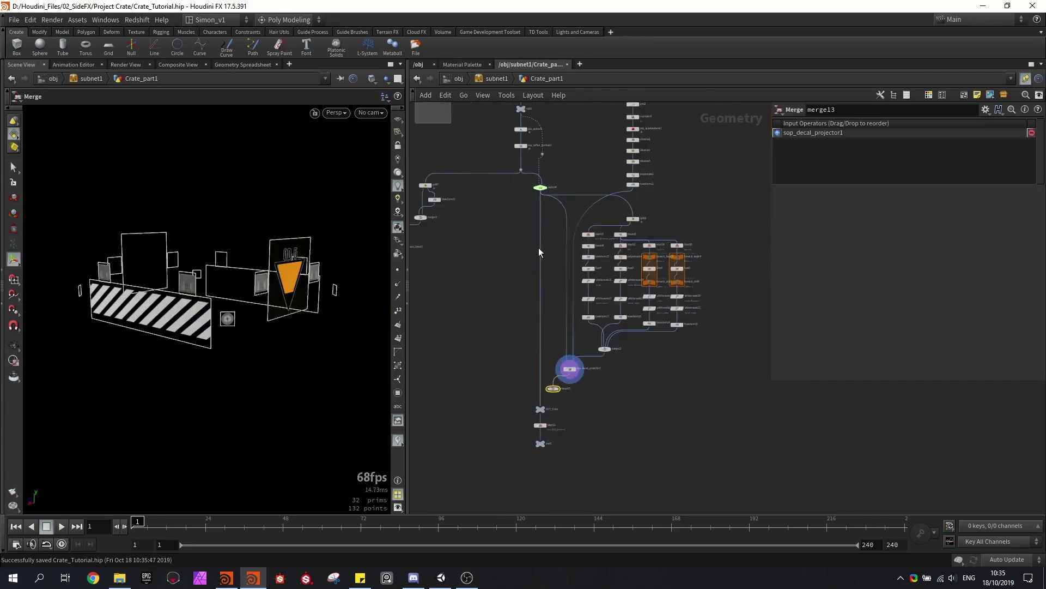
{"action": "scroll", "coordinate": [538, 207], "scroll_direction": "up", "scroll_amount": 3}
{"action": "left_click_drag", "start_coordinate": [542, 185], "coordinate": [559, 462]}
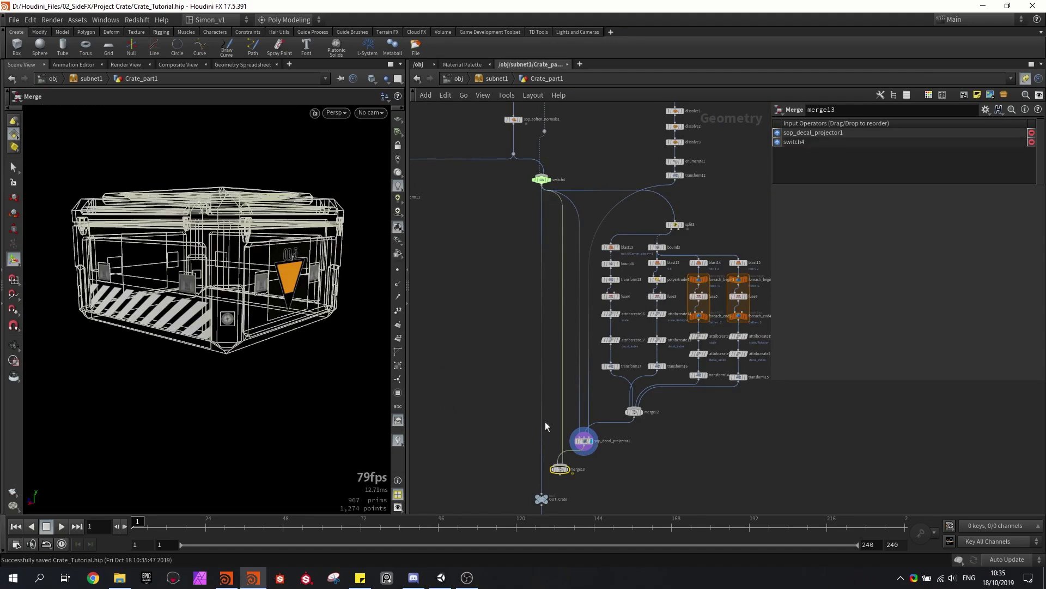
- Insert merge13 into the wire directly above OUT_Crate and save the scene
{"action": "middle_click_drag", "start_coordinate": [554, 443], "coordinate": [557, 308]}
{"action": "scroll", "coordinate": [557, 308], "scroll_direction": "up", "scroll_amount": 3}
{"action": "left_click_drag", "start_coordinate": [566, 360], "coordinate": [527, 382]}
{"action": "scroll", "coordinate": [530, 428], "scroll_direction": "down", "scroll_amount": 2}
{"action": "left_click", "coordinate": [566, 354]}
{"action": "key", "text": "ctrl+s"}
{"action": "key", "text": "ctrl+s"}
{"action": "scroll", "coordinate": [568, 361], "scroll_direction": "up", "scroll_amount": 1}
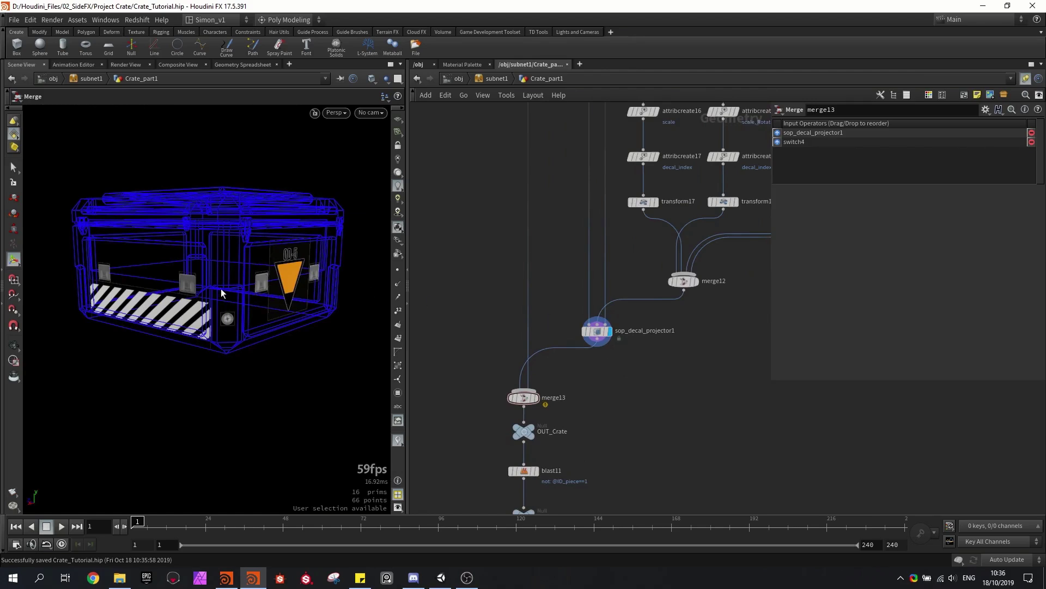
- Paste the ID_piece attribute node between sop_decal_projector1 and merge13, set its value to 1, and save the scene
{"action": "key", "text": "ctrl+v"}
{"action": "scroll", "coordinate": [531, 362], "scroll_direction": "up", "scroll_amount": 2}
{"action": "left_click", "coordinate": [521, 351]}
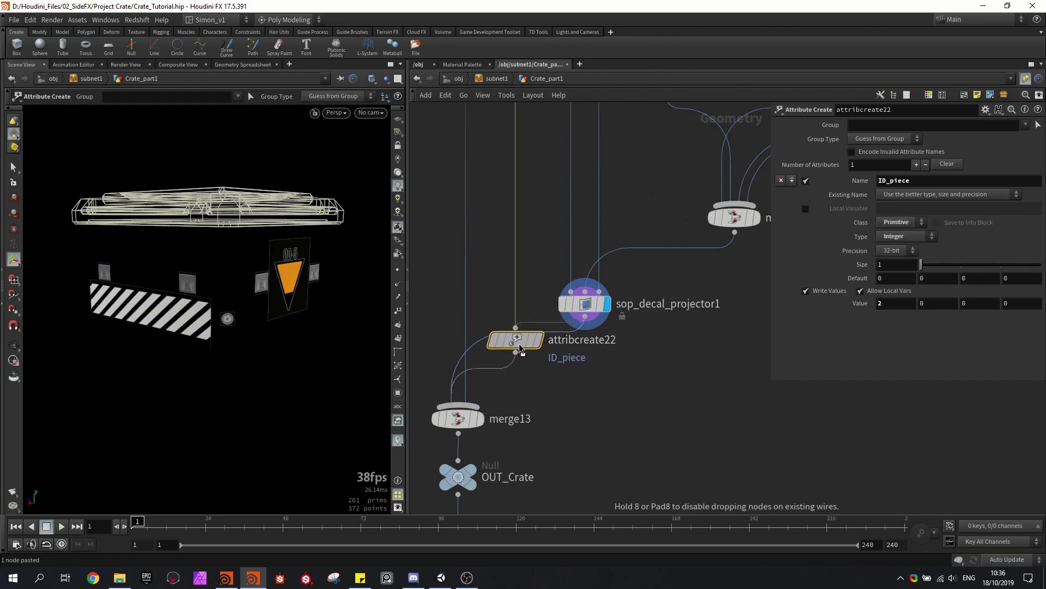
{"action": "left_click_drag", "start_coordinate": [522, 350], "coordinate": [576, 365]}
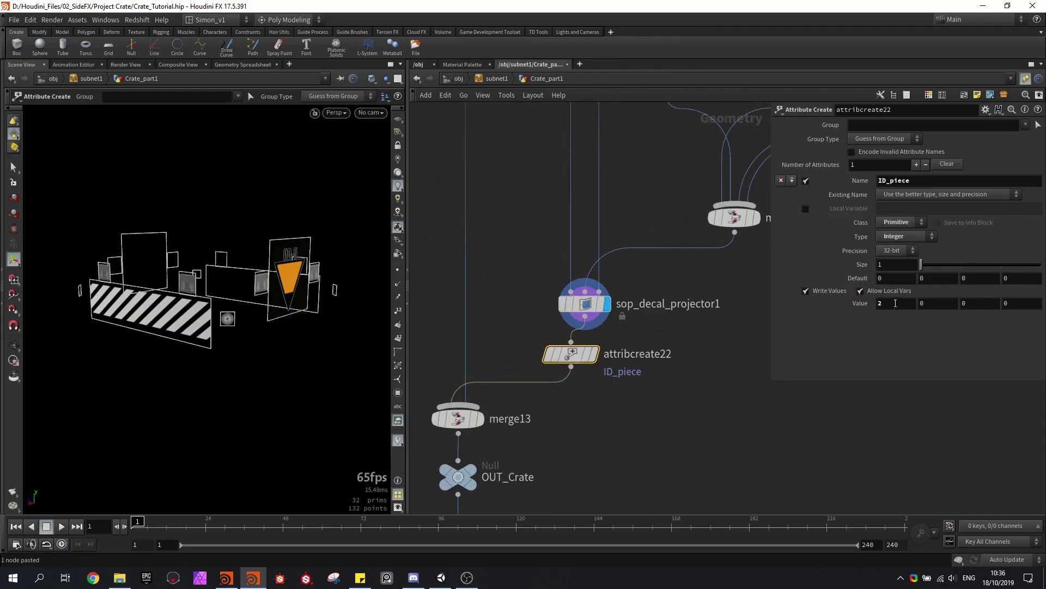
{"action": "type", "text": "1"}
{"action": "key", "text": "Return"}
{"action": "left_click_drag", "start_coordinate": [571, 353], "coordinate": [585, 355]}
{"action": "key", "text": "ctrl+s"}
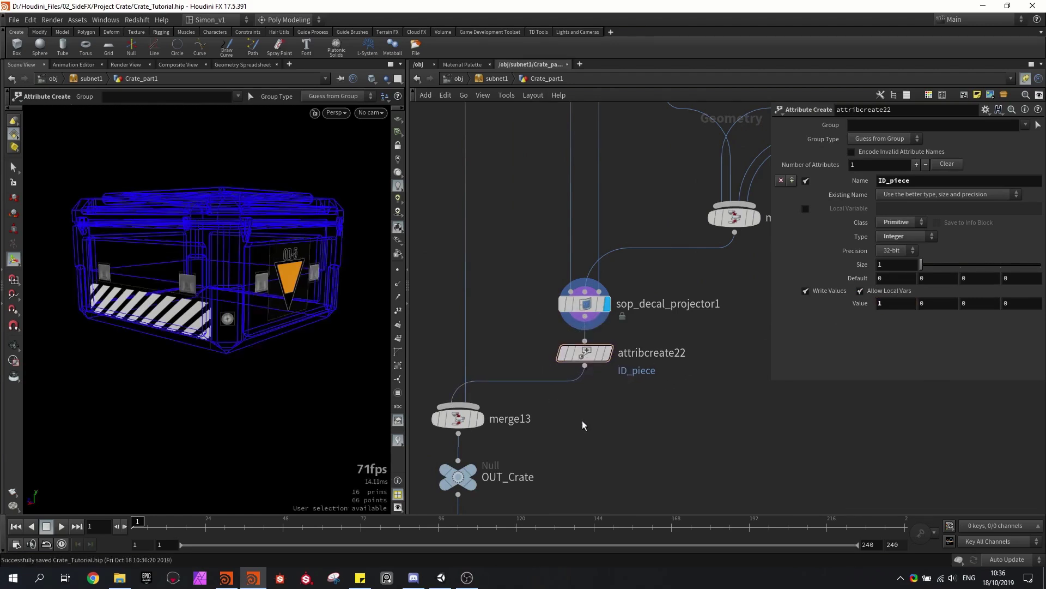
- Display the part1 null below blast11 and inspect the crate body with its decals
{"action": "scroll", "coordinate": [584, 423], "scroll_direction": "down", "scroll_amount": 3}
{"action": "middle_click_drag", "start_coordinate": [584, 423], "coordinate": [614, 317]}
{"action": "middle_click_drag", "start_coordinate": [589, 360], "coordinate": [587, 309]}
{"action": "left_click", "coordinate": [537, 400]}
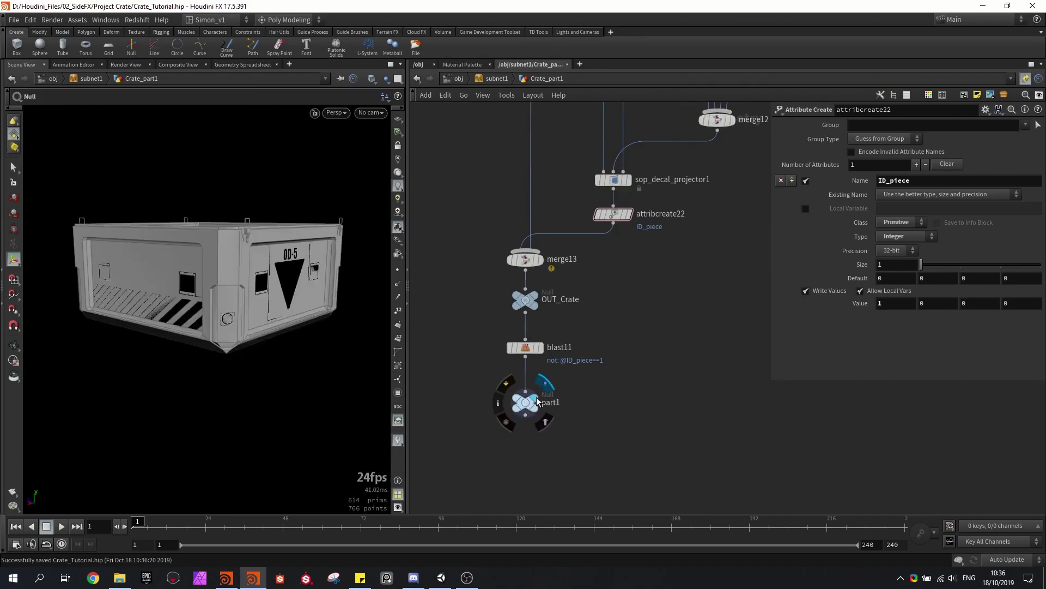
{"action": "left_click", "coordinate": [531, 402]}
{"action": "left_click_drag", "start_coordinate": [228, 271], "coordinate": [342, 242]}
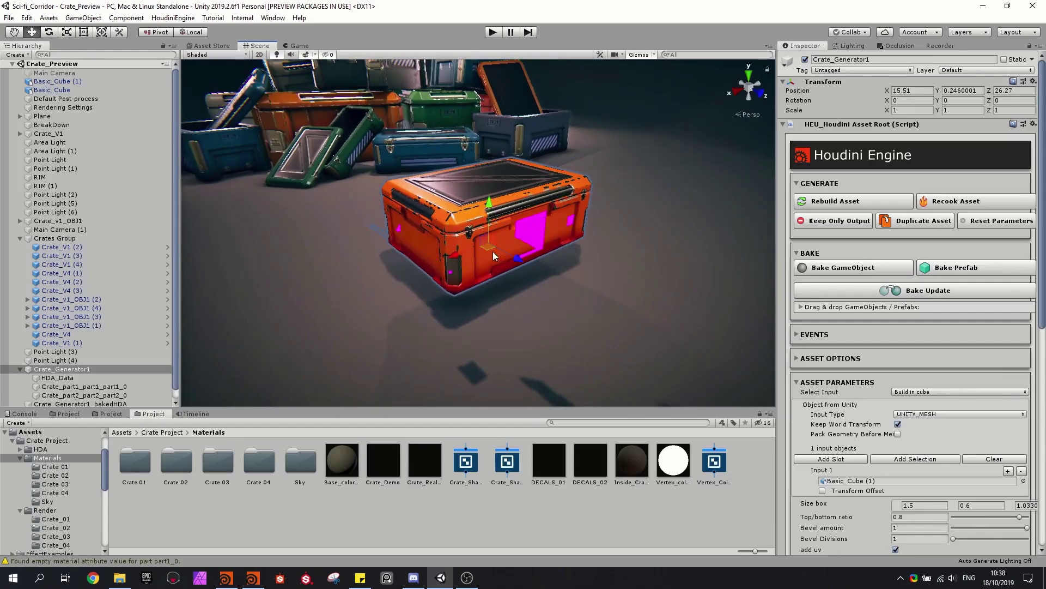
- In Unity, assign the DECALS_01 material to Element 0 of Crate_part1_part1_part1_0, inspect the crate, and open that material's settings
{"action": "left_click", "coordinate": [530, 225]}
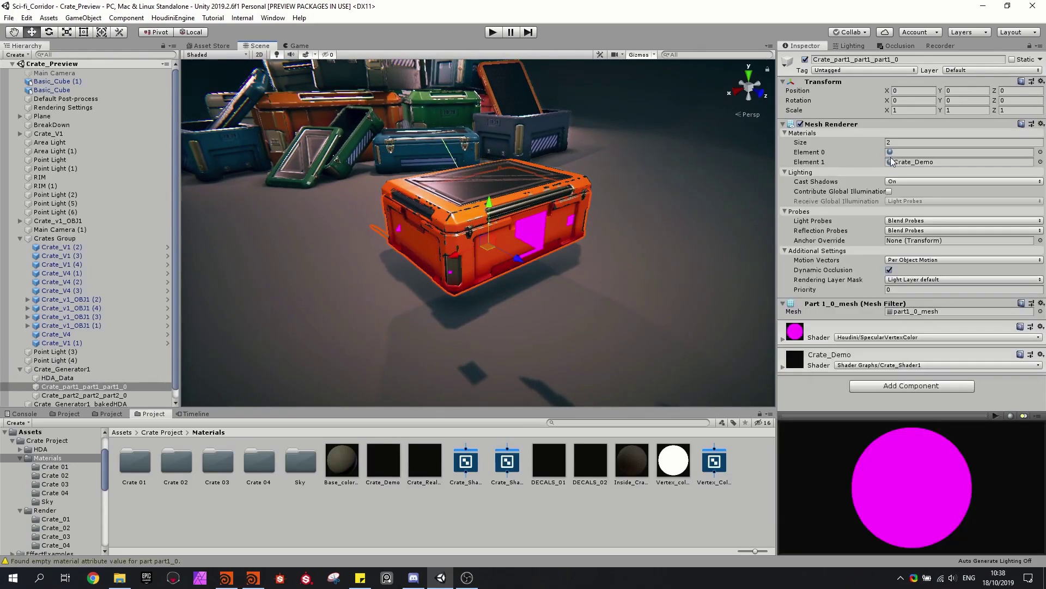
{"action": "left_click_drag", "start_coordinate": [590, 452], "coordinate": [919, 155]}
{"action": "scroll", "coordinate": [563, 244], "scroll_direction": "up", "scroll_amount": 3}
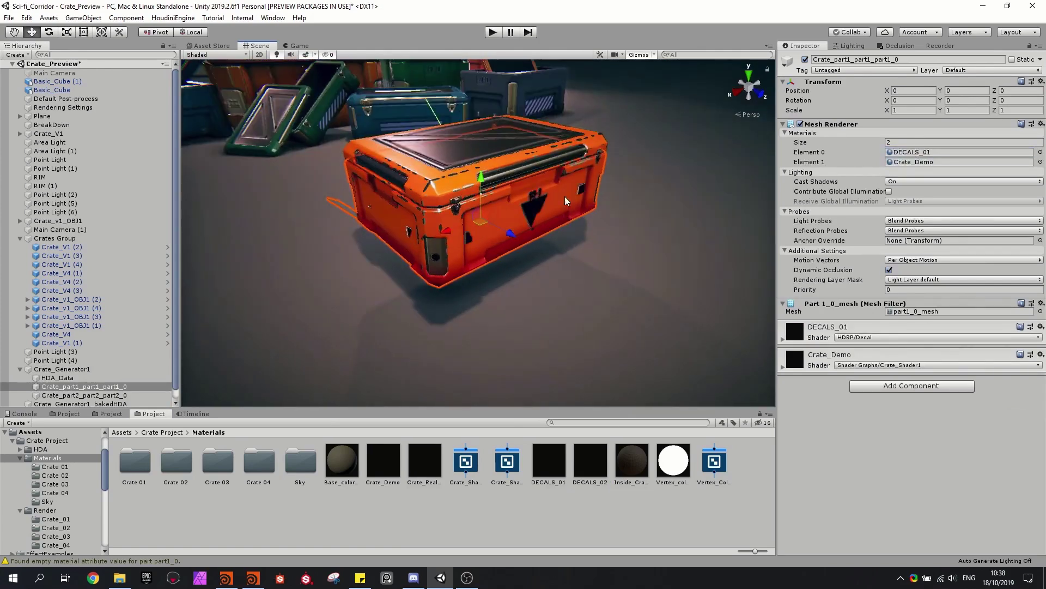
{"action": "right_click_drag", "start_coordinate": [522, 206], "coordinate": [516, 201]}
{"action": "left_click_drag", "start_coordinate": [516, 201], "coordinate": [453, 229], "text": "alt"}
{"action": "left_click", "coordinate": [550, 461]}
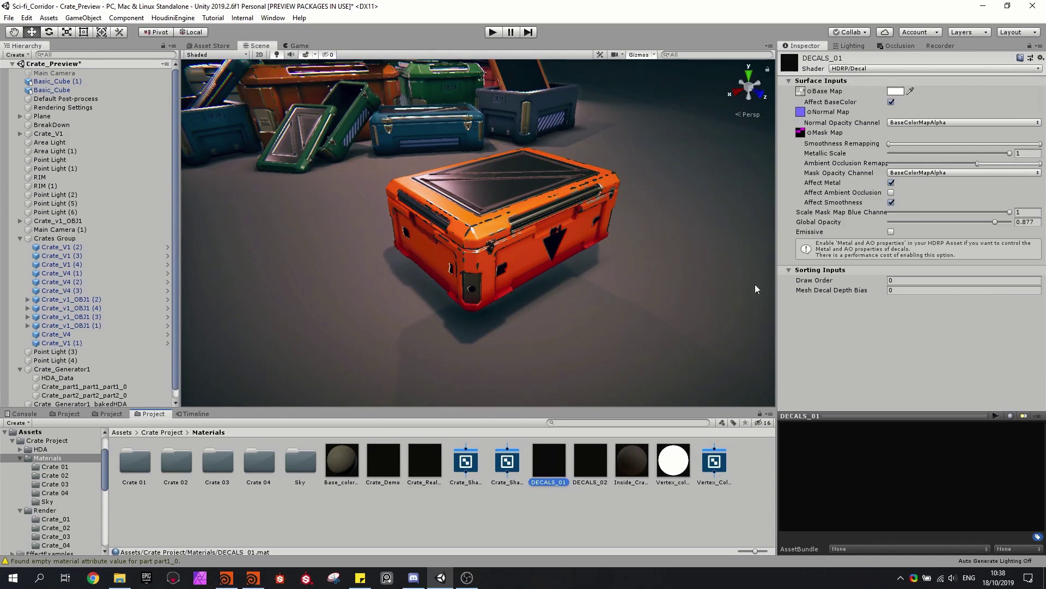
{"action": "left_click", "coordinate": [859, 70]}
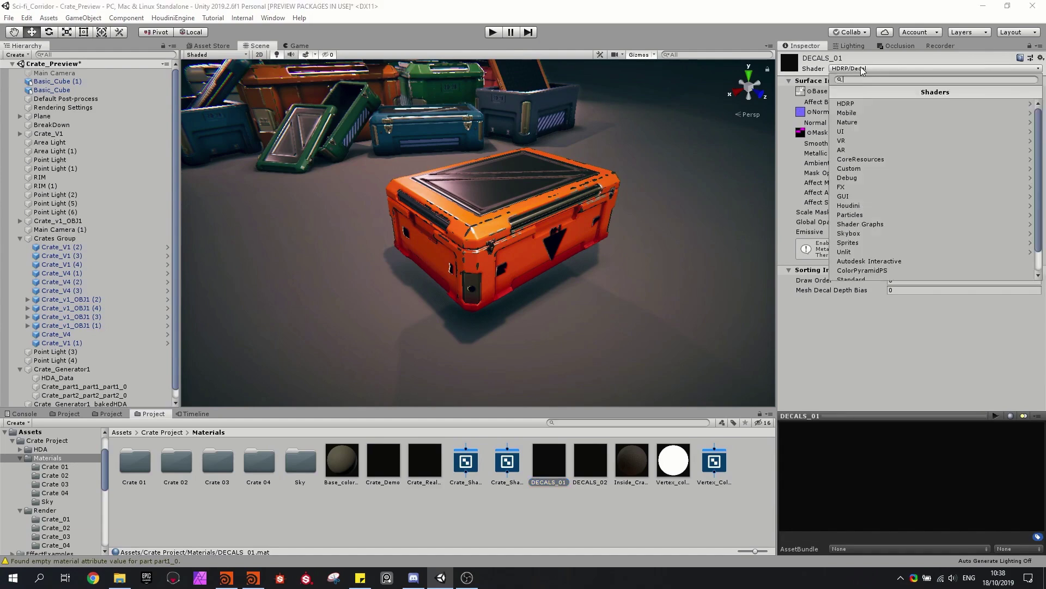
{"action": "left_click", "coordinate": [868, 61]}
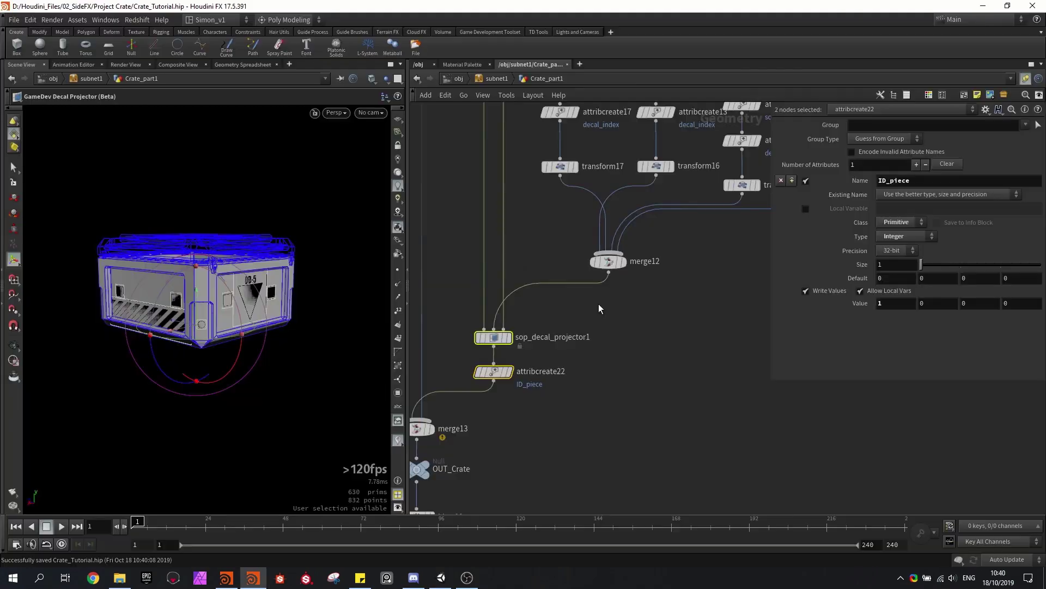
- Insert an Attribute Create node into the wire between merge12 and sop_decal_projector1
{"action": "key", "text": "Tab"}
{"action": "type", "text": "create"}
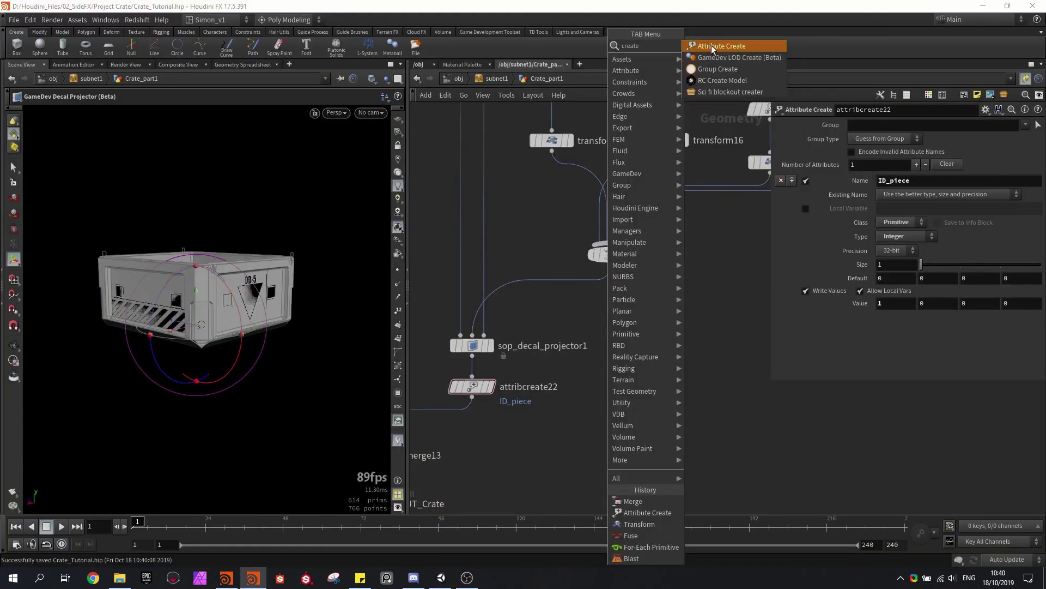
{"action": "left_click", "coordinate": [712, 48]}
{"action": "left_click", "coordinate": [598, 310]}
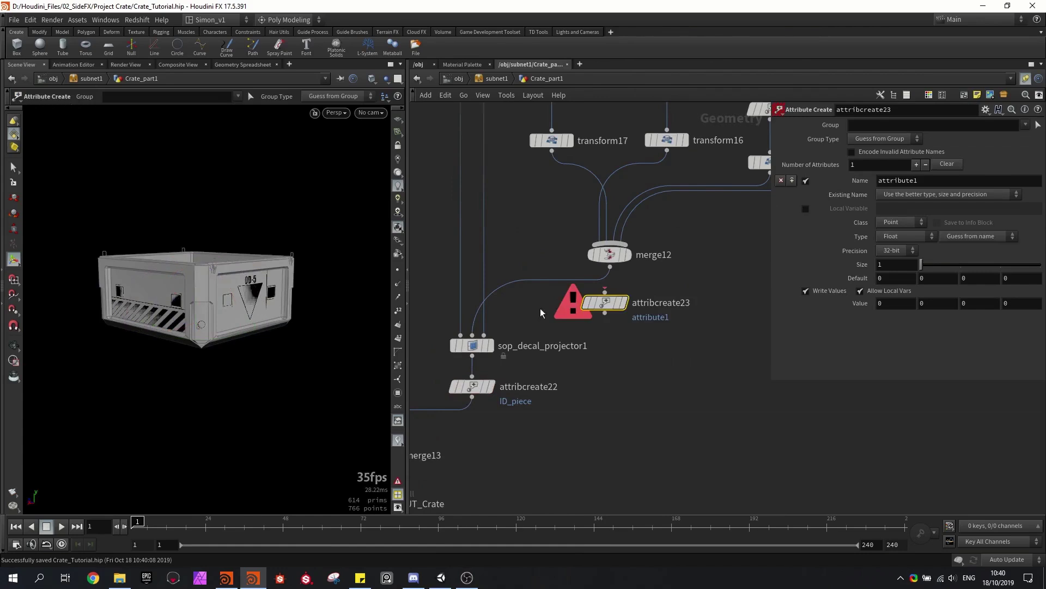
{"action": "scroll", "coordinate": [606, 301], "scroll_direction": "up", "scroll_amount": 2}
{"action": "mouse_move", "coordinate": [605, 299]}
{"action": "left_mouse_down"}
{"action": "mouse_move", "coordinate": [528, 272]}
{"action": "mouse_move", "coordinate": [527, 292]}
{"action": "mouse_move", "coordinate": [611, 295]}
{"action": "left_mouse_up"}
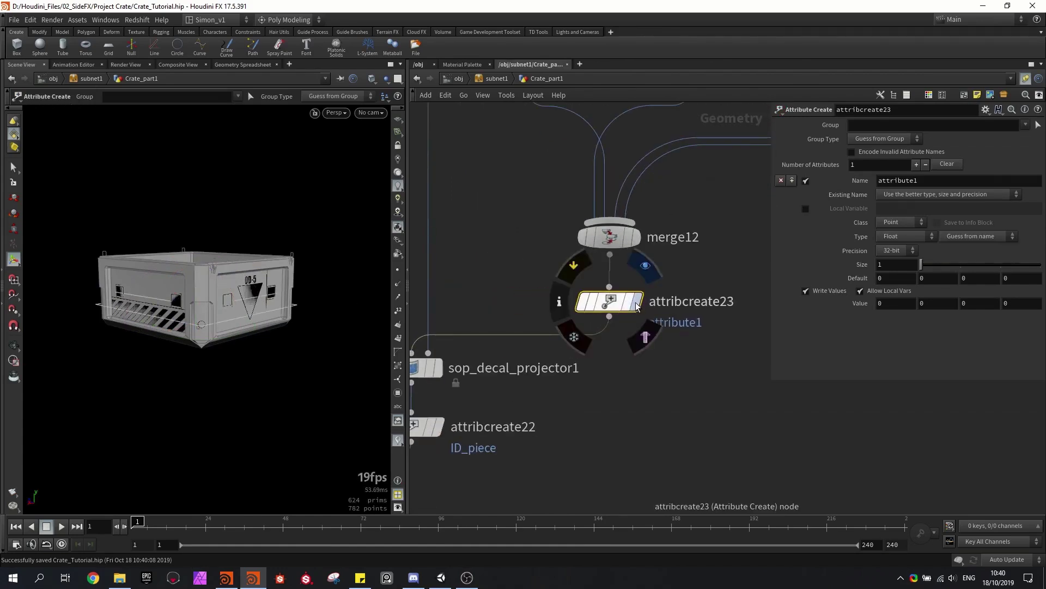
{"action": "scroll", "coordinate": [613, 265], "scroll_direction": "down", "scroll_amount": 5}
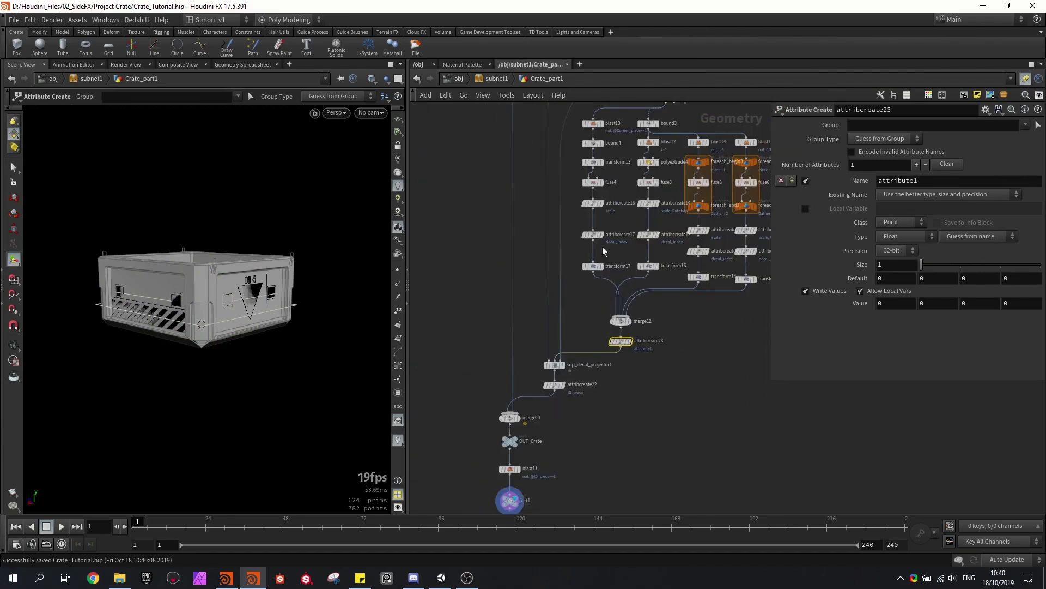
{"action": "scroll", "coordinate": [691, 329], "scroll_direction": "up", "scroll_amount": 5}
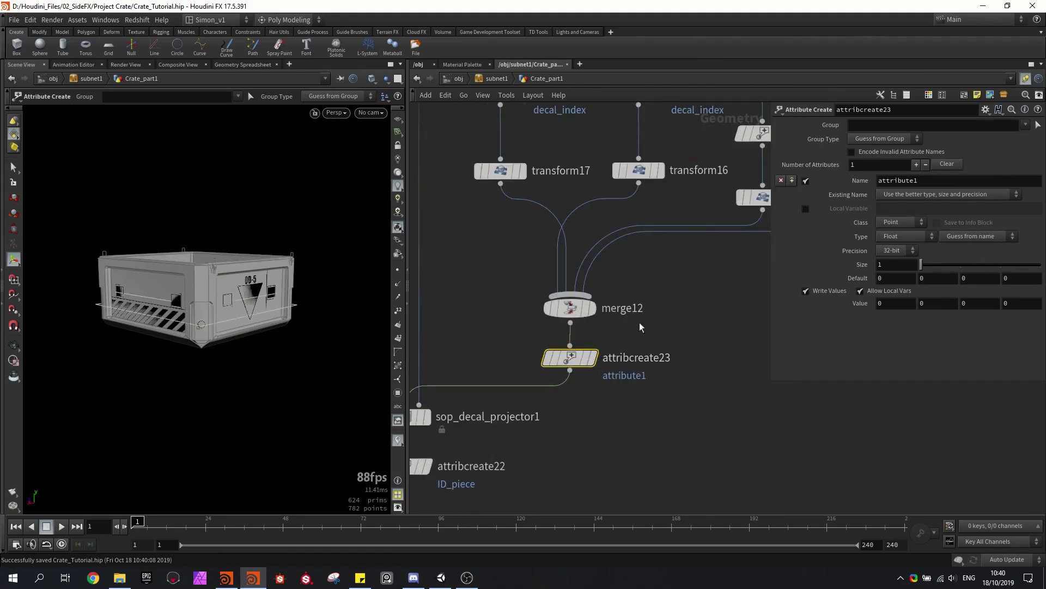
- Name the new node's attribute SurfaceOffset
{"action": "double_click", "coordinate": [923, 184]}
{"action": "type", "text": "SurfaceOffest"}
{"action": "key", "text": "Return"}
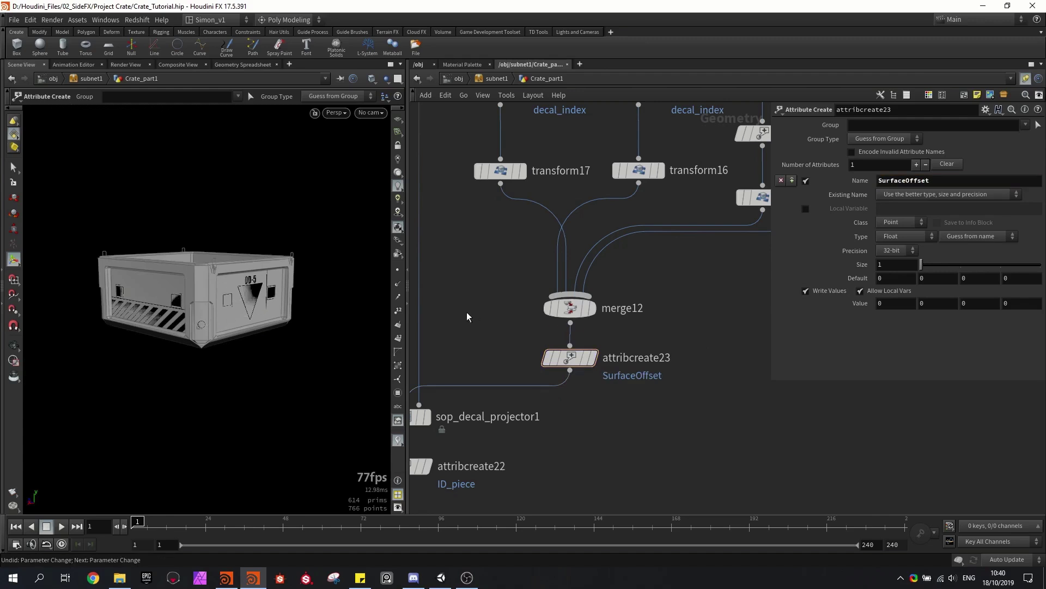
- Set the SurfaceOffset value to 0.002 while checking the decals up close on the crate, and save the scene
{"action": "middle_click_drag", "start_coordinate": [886, 302], "coordinate": [929, 329]}
{"action": "scroll", "coordinate": [196, 317], "scroll_direction": "up", "scroll_amount": 5, "text": "alt"}
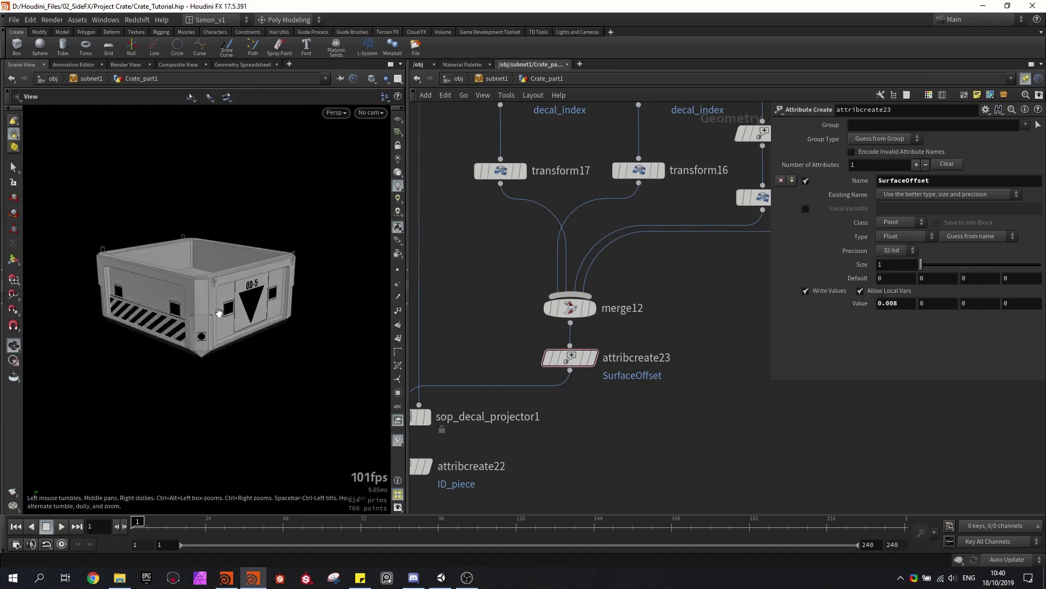
{"action": "left_click_drag", "start_coordinate": [194, 317], "coordinate": [198, 313], "text": "alt"}
{"action": "key", "text": "Return"}
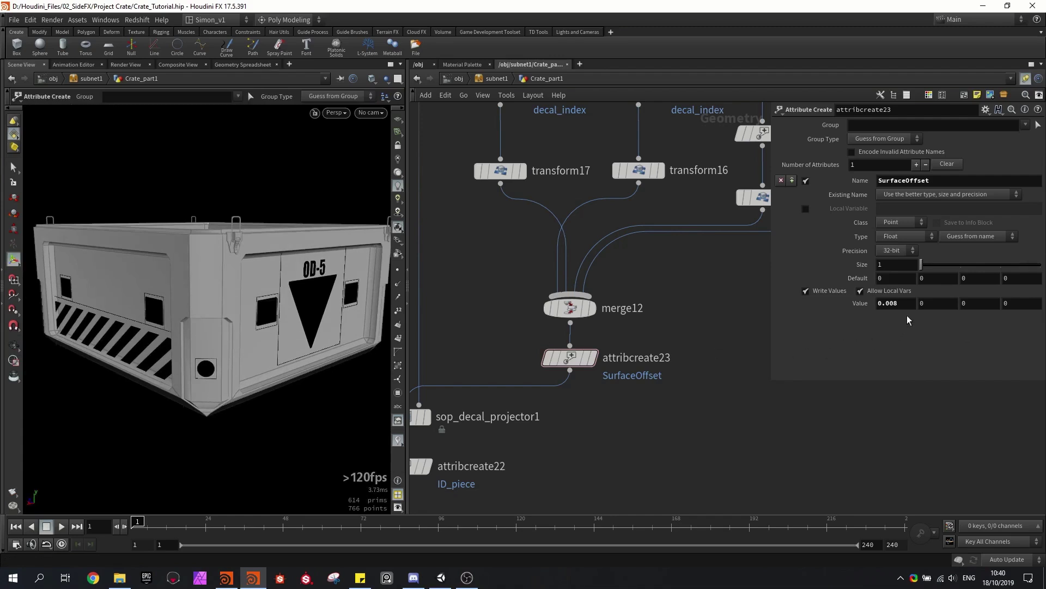
{"action": "type", "text": "2"}
{"action": "key", "text": "Return"}
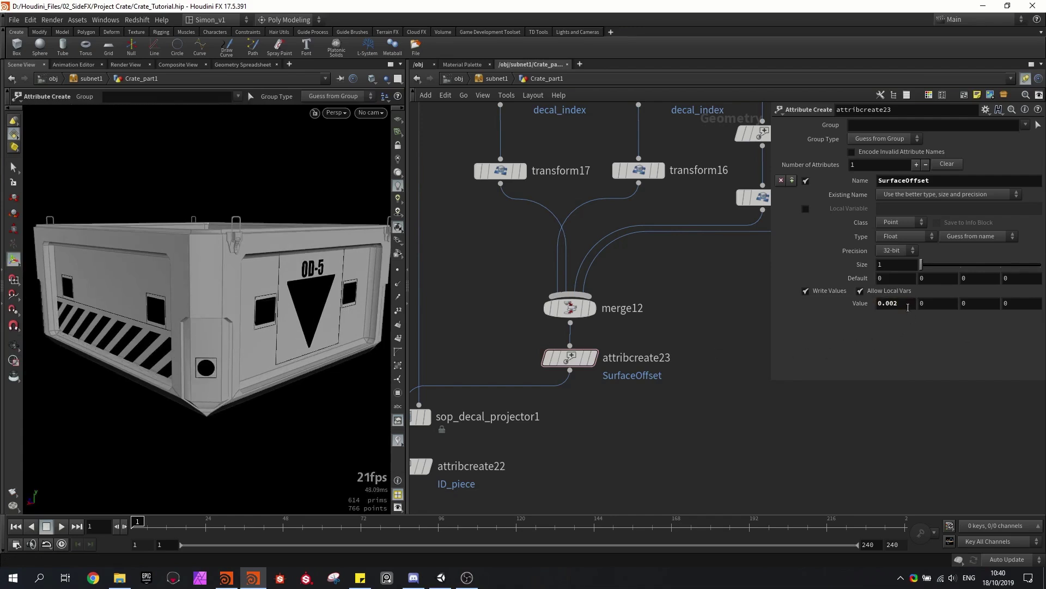
{"action": "key", "text": "ctrl+s"}
- Insert a Normal node into the wire between attribcreate22 and merge13
{"action": "scroll", "coordinate": [643, 343], "scroll_direction": "down", "scroll_amount": 2}
{"action": "middle_click_drag", "start_coordinate": [606, 409], "coordinate": [640, 343]}
{"action": "scroll", "coordinate": [643, 343], "scroll_direction": "up", "scroll_amount": 1}
{"action": "scroll", "coordinate": [555, 351], "scroll_direction": "up", "scroll_amount": 1}
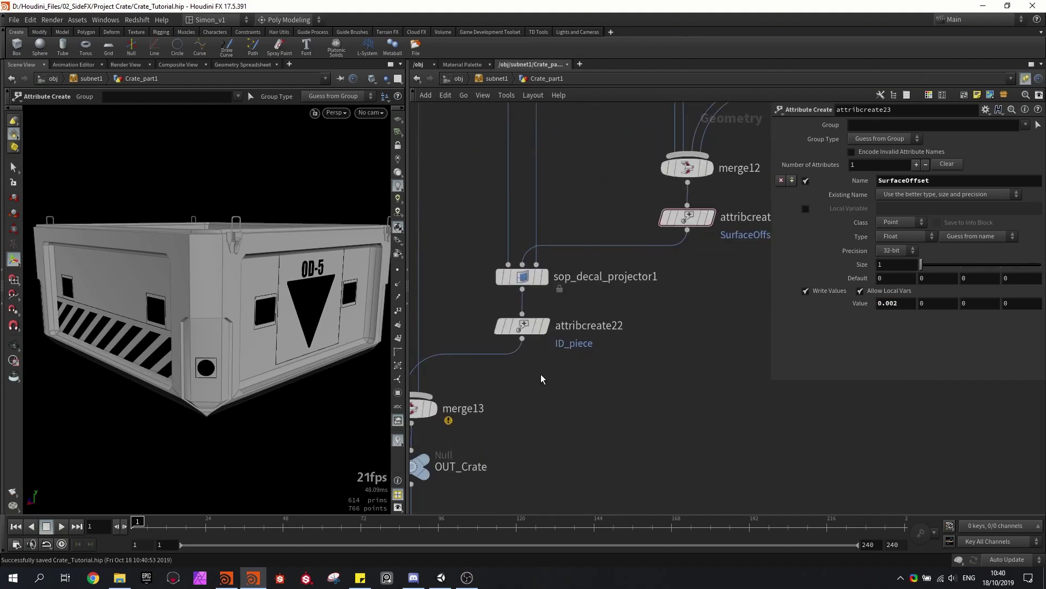
{"action": "scroll", "coordinate": [541, 374], "scroll_direction": "down", "scroll_amount": 3}
{"action": "key", "text": "Tab"}
{"action": "type", "text": "no"}
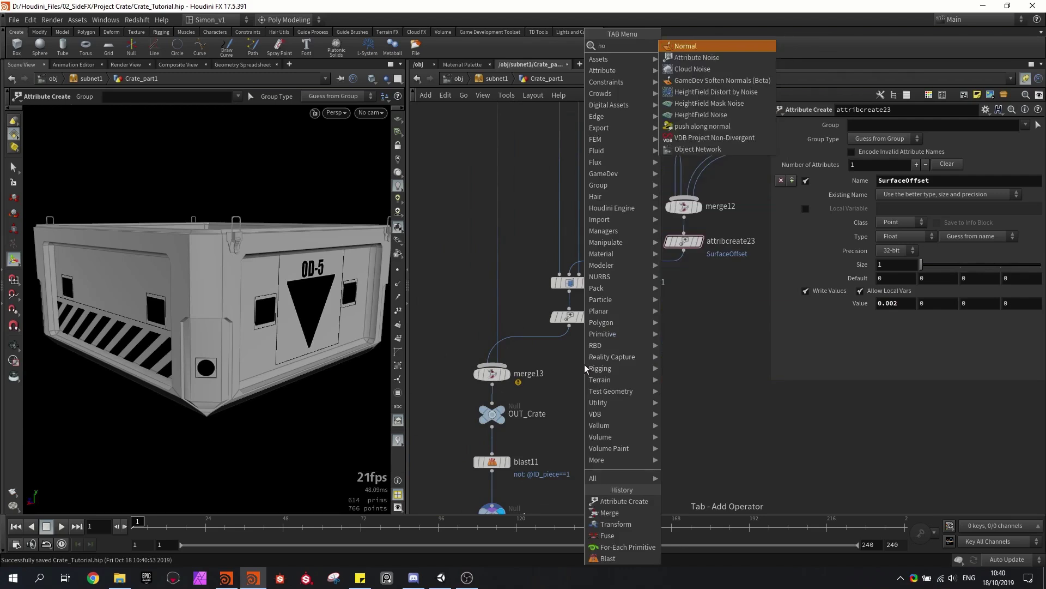
{"action": "key", "text": "Return"}
{"action": "left_click", "coordinate": [539, 340]}
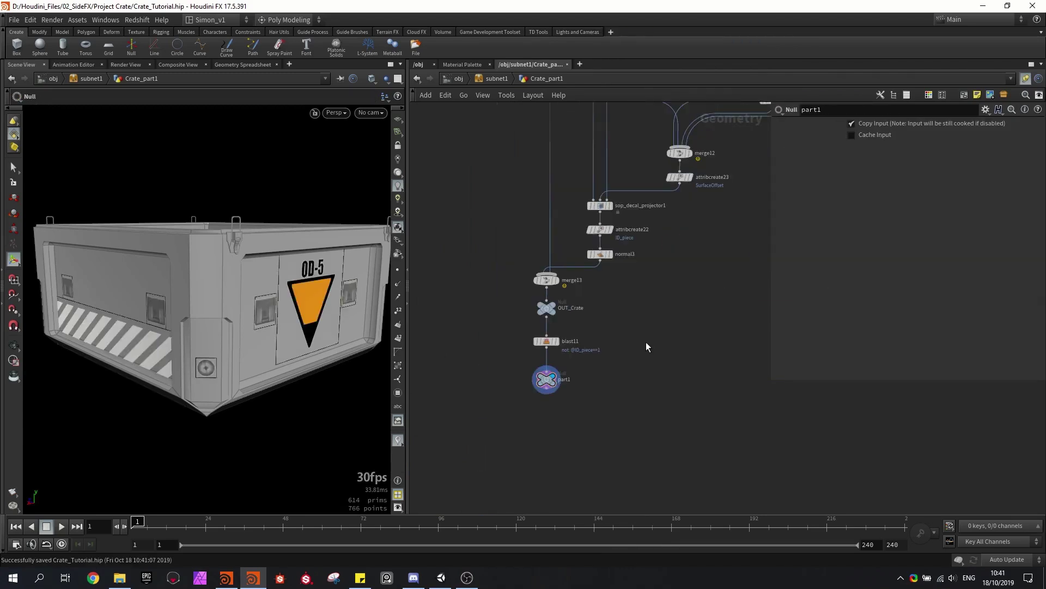
{"action": "middle_click_drag", "start_coordinate": [646, 342], "coordinate": [639, 332]}
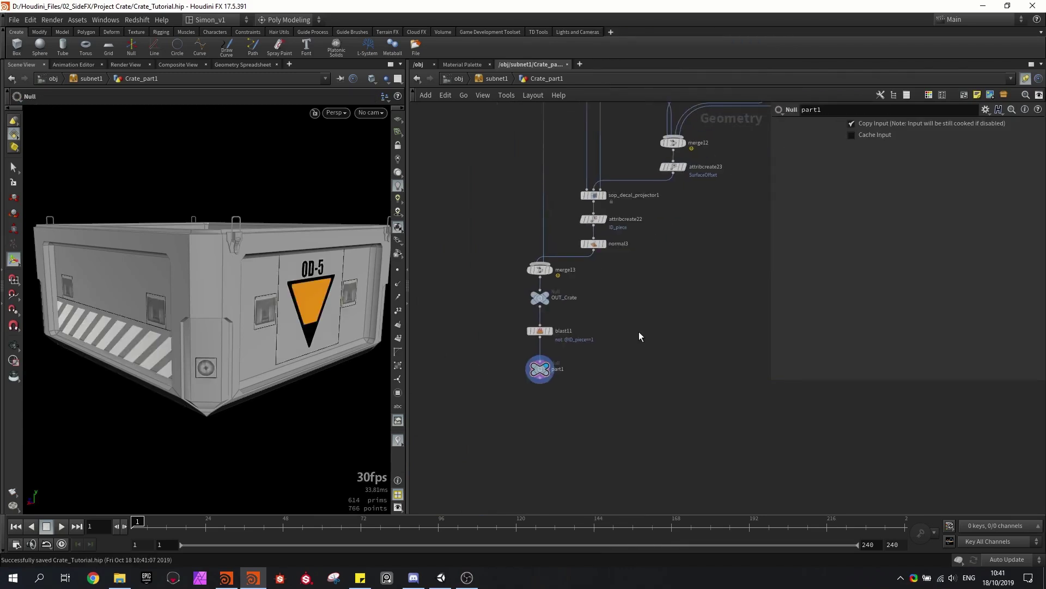
- Switch to Unity, inspect the decal areas on the crate, and select the DECALS_01 material
{"action": "left_click", "coordinate": [440, 577]}
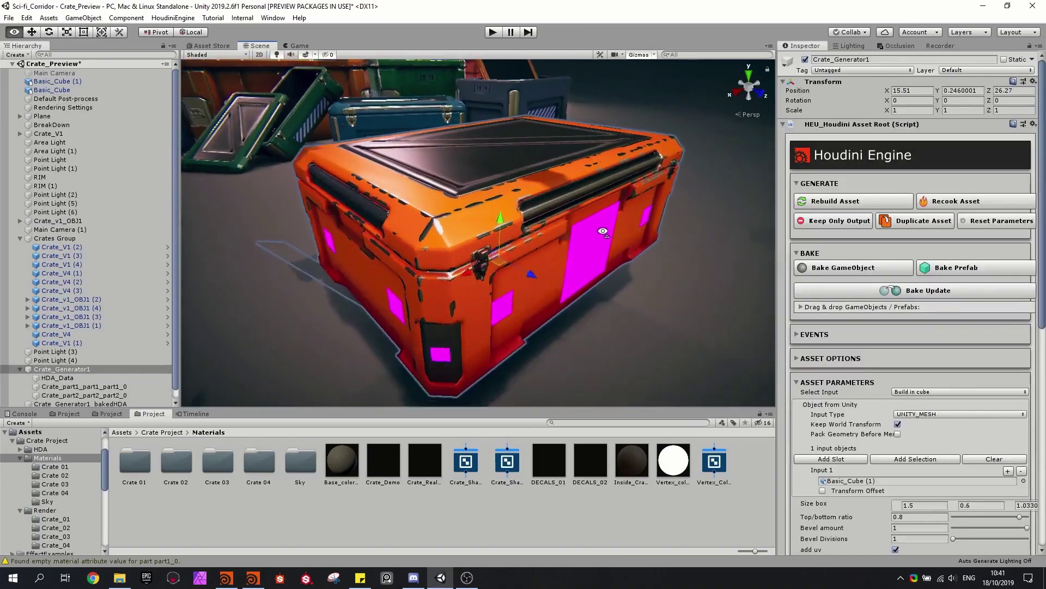
{"action": "scroll", "coordinate": [587, 252], "scroll_direction": "down", "scroll_amount": 3}
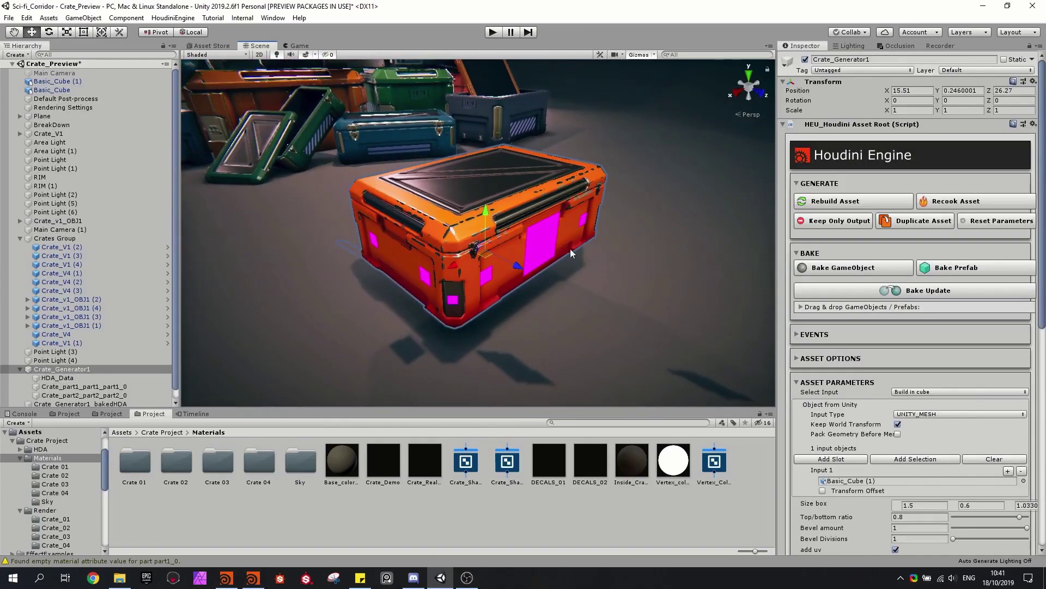
{"action": "left_click_drag", "start_coordinate": [570, 248], "coordinate": [574, 248], "text": "alt"}
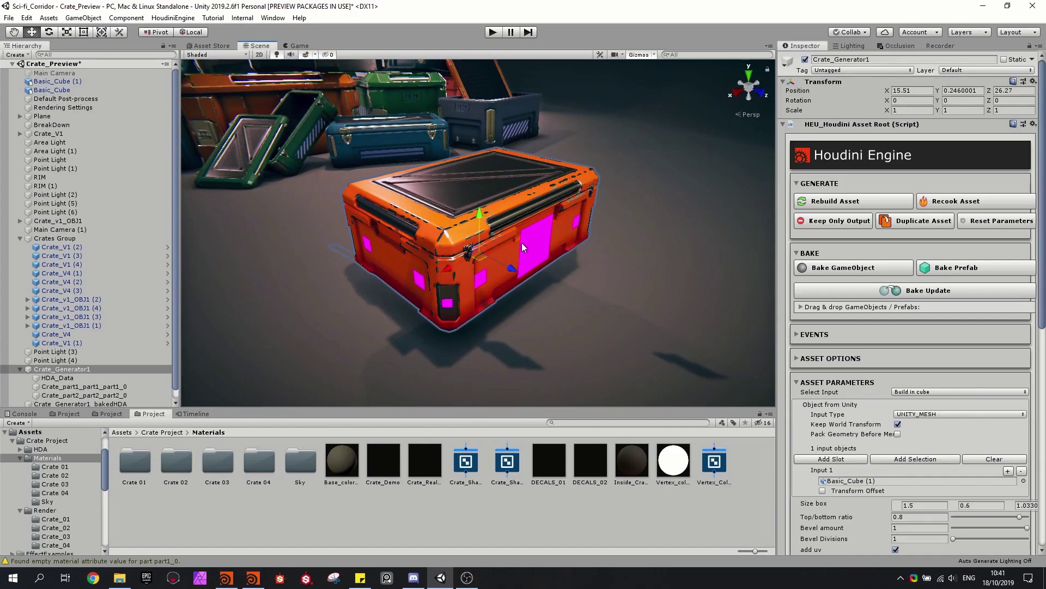
{"action": "left_click", "coordinate": [547, 460]}
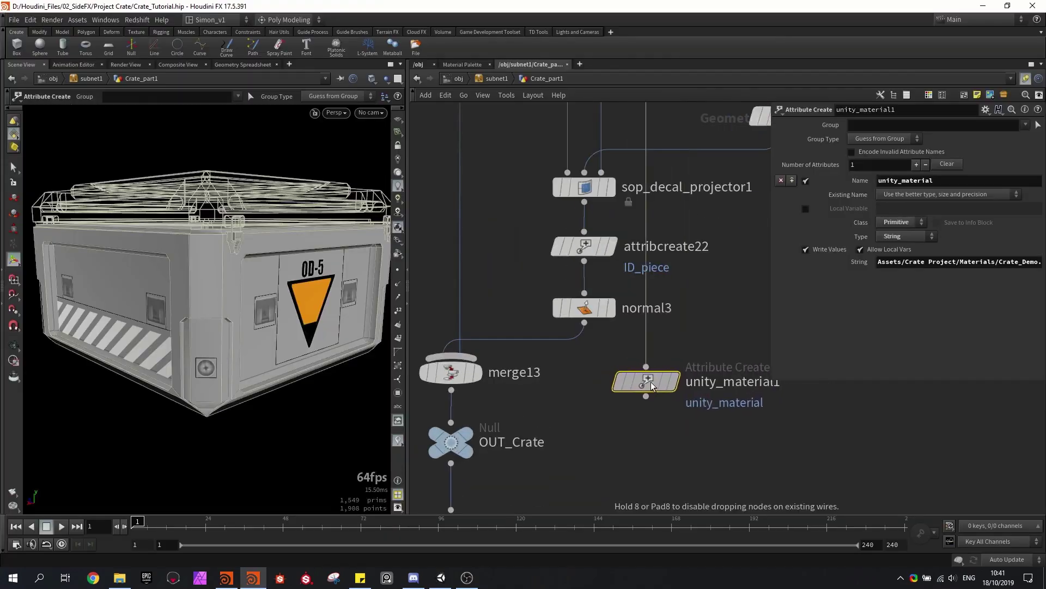
- In Houdini, replace Crate_Demo with DECALS_01 in the copied unity_material1 node's material path, giving Assets/Crate Project/Materials/DECALS_01.mat
{"action": "left_click", "coordinate": [652, 386]}
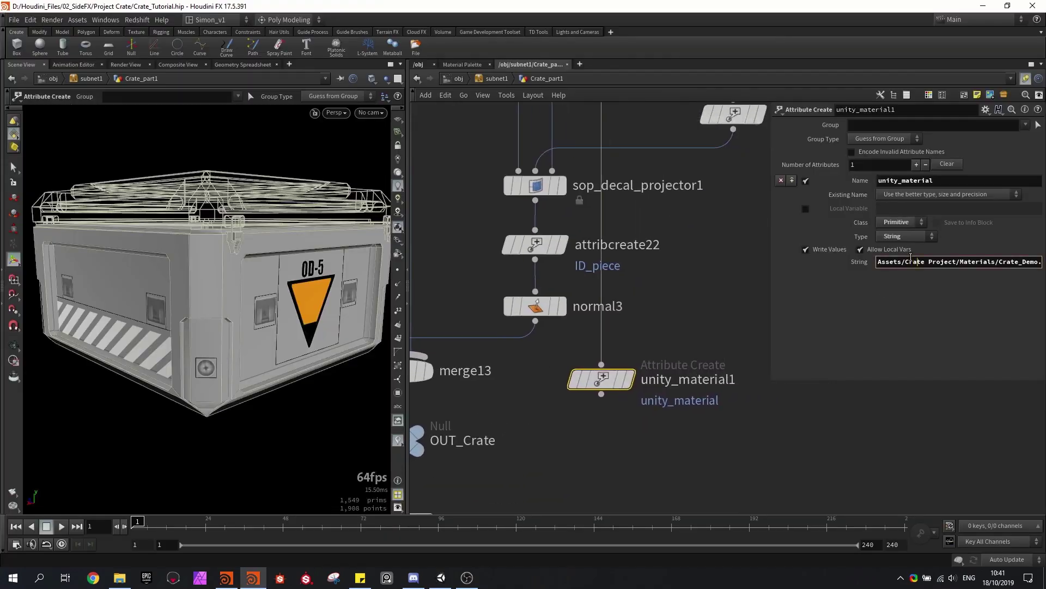
{"action": "key", "text": "End"}
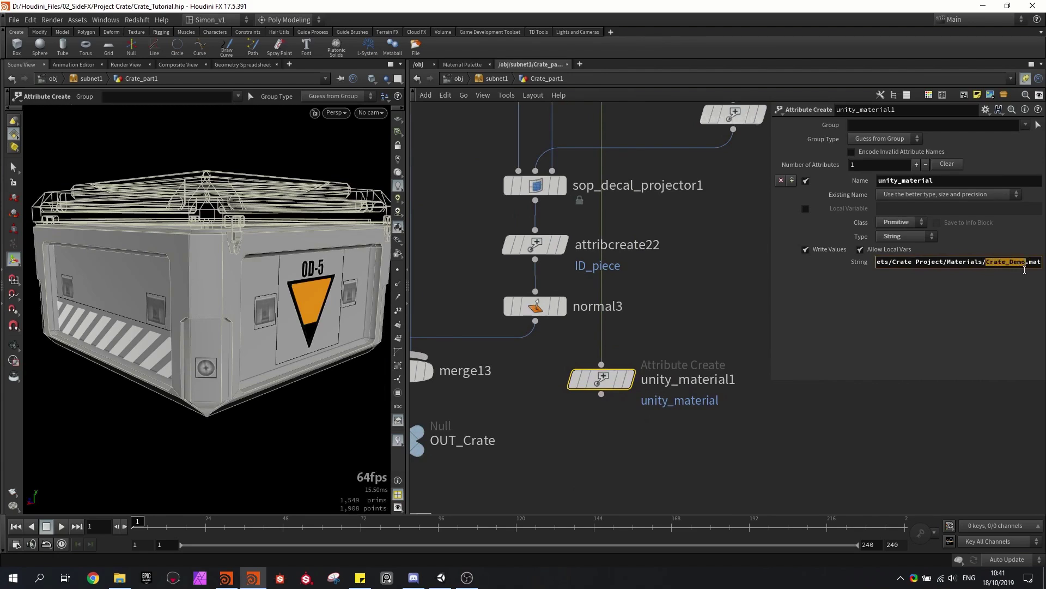
{"action": "type", "text": "DECALS_01"}
{"action": "key", "text": "Return"}
- Insert unity_material1 into the wire between normal3 and merge13 and save the scene
{"action": "scroll", "coordinate": [603, 392], "scroll_direction": "down", "scroll_amount": 2}
{"action": "left_click_drag", "start_coordinate": [601, 384], "coordinate": [559, 372]}
{"action": "middle_click_drag", "start_coordinate": [626, 453], "coordinate": [641, 402]}
{"action": "scroll", "coordinate": [640, 402], "scroll_direction": "down", "scroll_amount": 1}
{"action": "scroll", "coordinate": [633, 387], "scroll_direction": "down", "scroll_amount": 2}
{"action": "key", "text": "ctrl+s"}
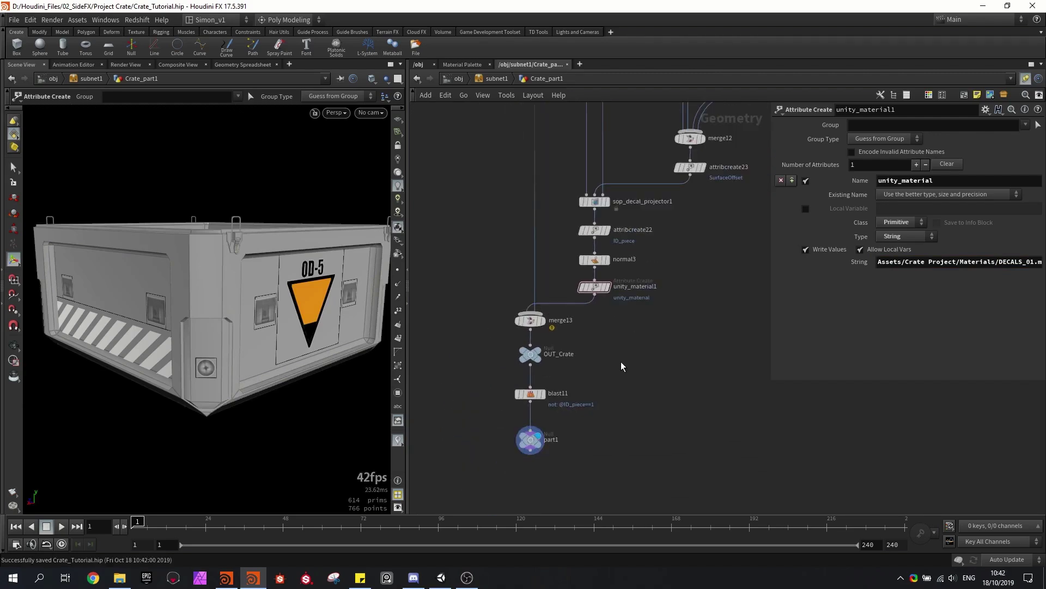
- In Unity, examine the decals around the crate and review the Crate_Generator1 asset parameters
{"action": "key", "text": "d"}
{"action": "right_click_drag", "start_coordinate": [612, 239], "coordinate": [430, 149]}
{"action": "scroll", "coordinate": [393, 211], "scroll_direction": "down", "scroll_amount": 5}
{"action": "right_click_drag", "start_coordinate": [675, 317], "coordinate": [490, 256]}
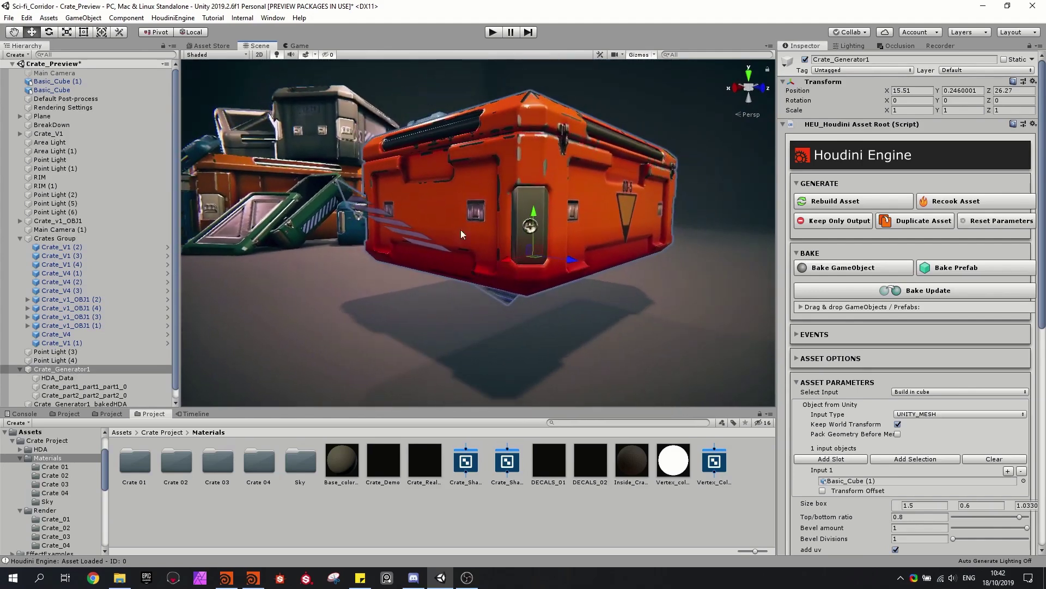
{"action": "scroll", "coordinate": [934, 287], "scroll_direction": "down", "scroll_amount": 8}
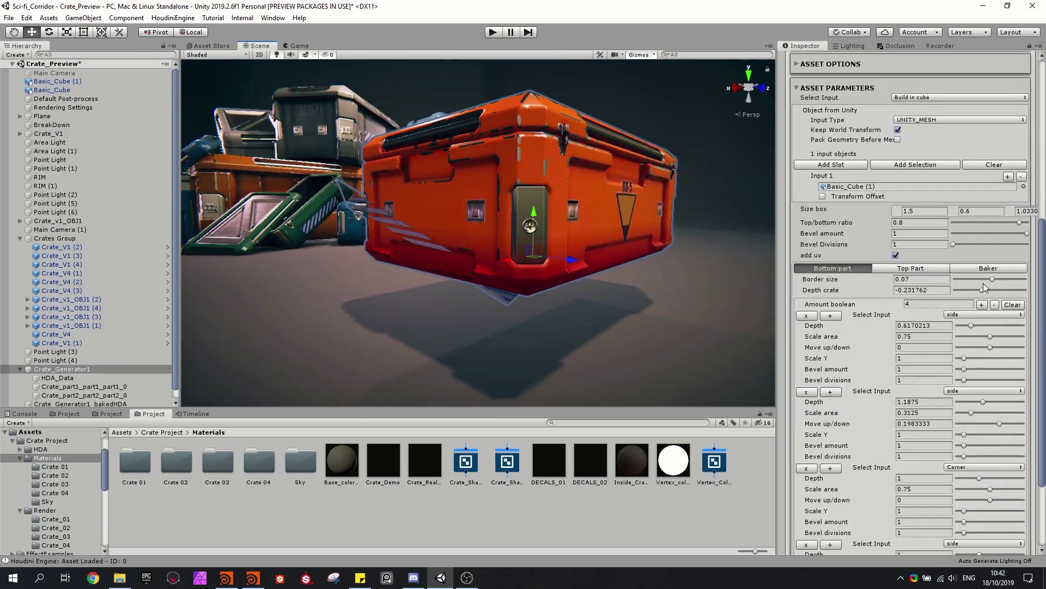
{"action": "scroll", "coordinate": [976, 284], "scroll_direction": "down", "scroll_amount": 3}
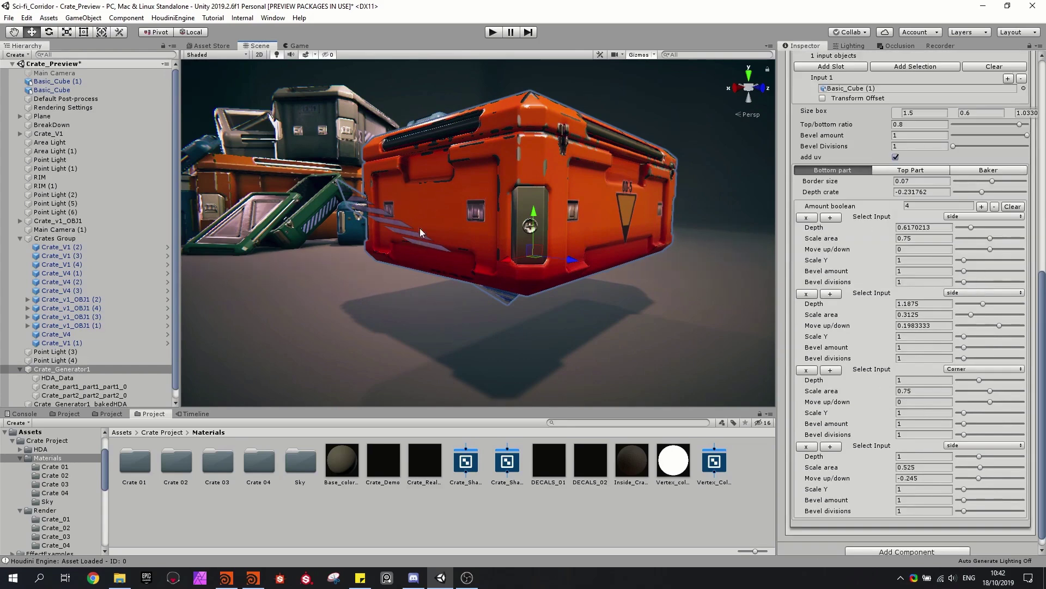
{"action": "right_click_drag", "start_coordinate": [460, 228], "coordinate": [532, 219]}
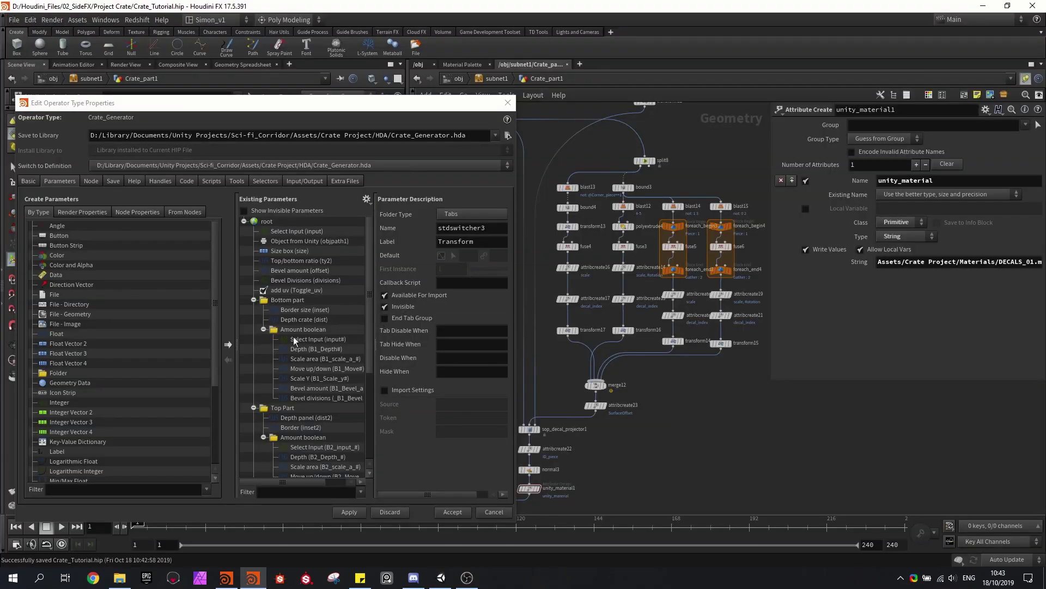
- In Houdini's Crate_Generator type properties, add a folder labelled Decal after the Baker folder
{"action": "scroll", "coordinate": [295, 340], "scroll_direction": "down", "scroll_amount": 1}
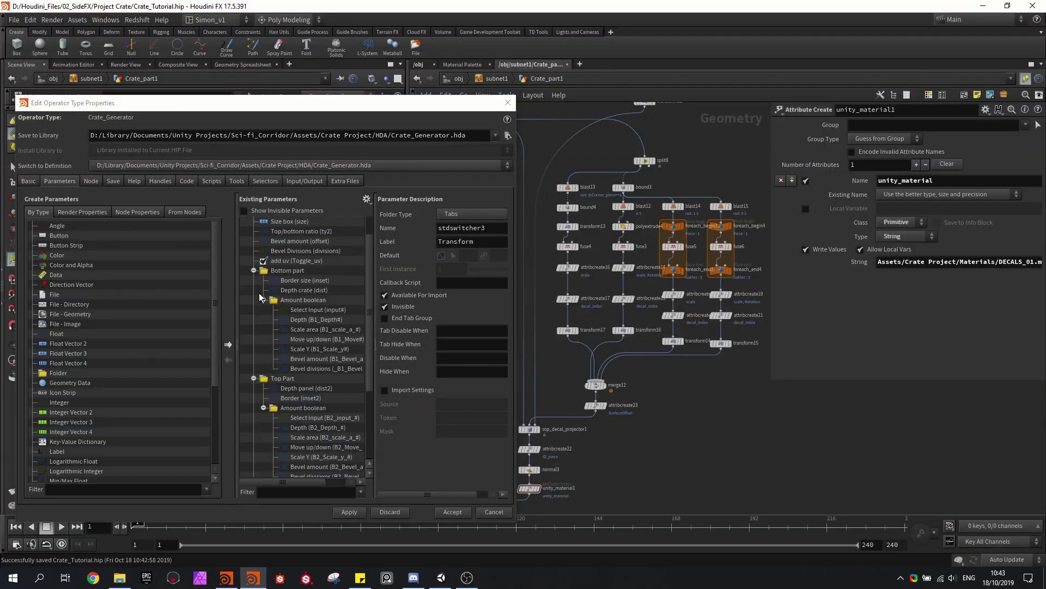
{"action": "left_click", "coordinate": [253, 270]}
{"action": "left_click", "coordinate": [254, 320]}
{"action": "left_click_drag", "start_coordinate": [59, 374], "coordinate": [285, 329]}
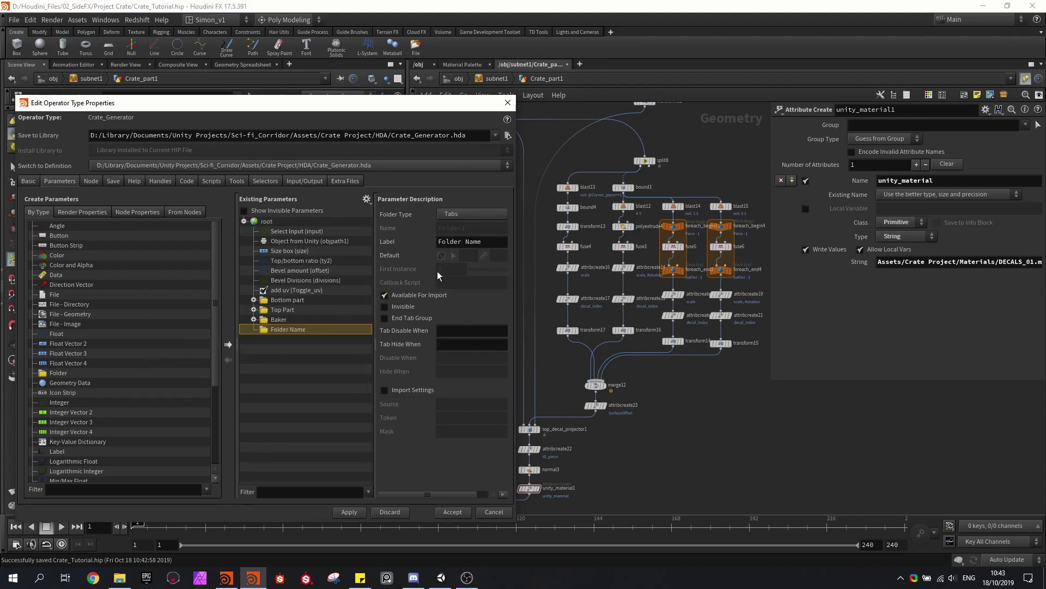
{"action": "triple_click", "coordinate": [493, 237]}
{"action": "type", "text": "Decal"}
{"action": "key", "text": "Return"}
- Add two label parameters to the Decal folder and name them Sides and Corner
{"action": "scroll", "coordinate": [94, 370], "scroll_direction": "down", "scroll_amount": 2}
{"action": "left_click_drag", "start_coordinate": [65, 393], "coordinate": [275, 336]}
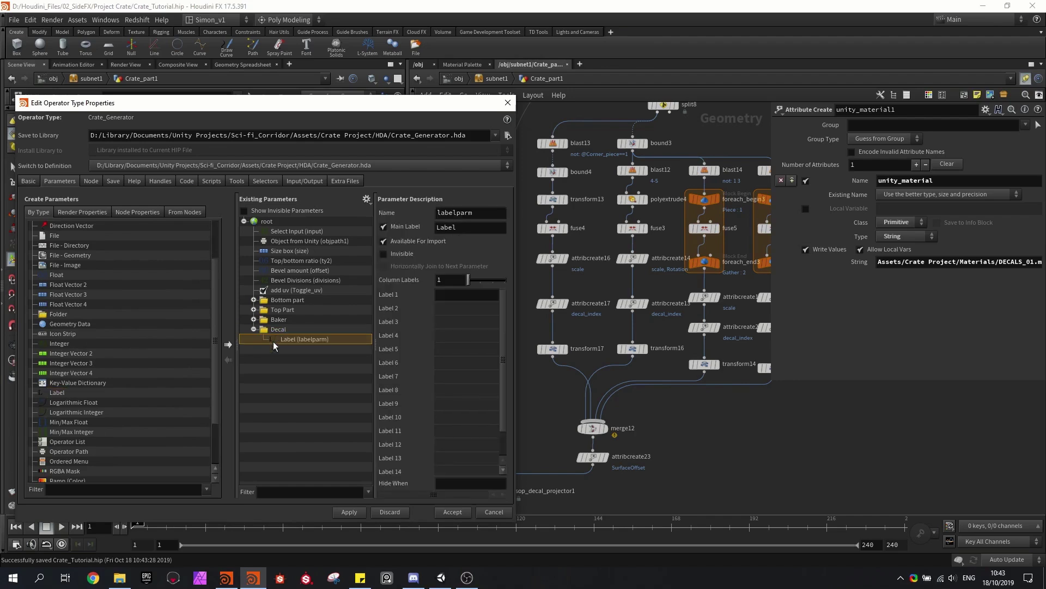
{"action": "left_click_drag", "start_coordinate": [66, 393], "coordinate": [275, 349]}
{"action": "double_click", "coordinate": [474, 229]}
{"action": "type", "text": "Sides"}
{"action": "key", "text": "Return"}
{"action": "left_click", "coordinate": [331, 350]}
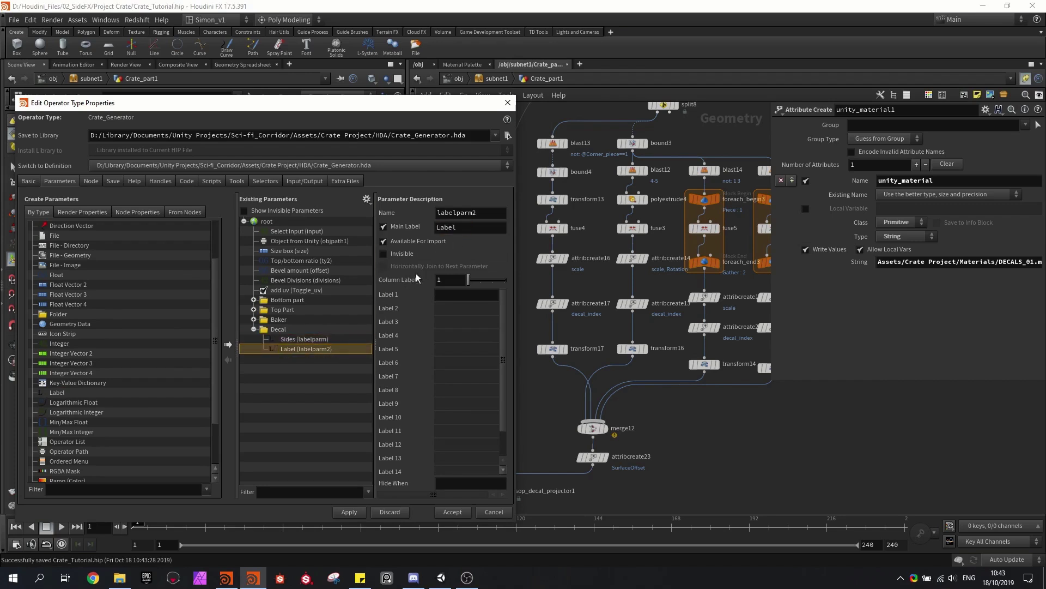
{"action": "double_click", "coordinate": [464, 228]}
{"action": "type", "text": "Corner"}
{"action": "key", "text": "Return"}
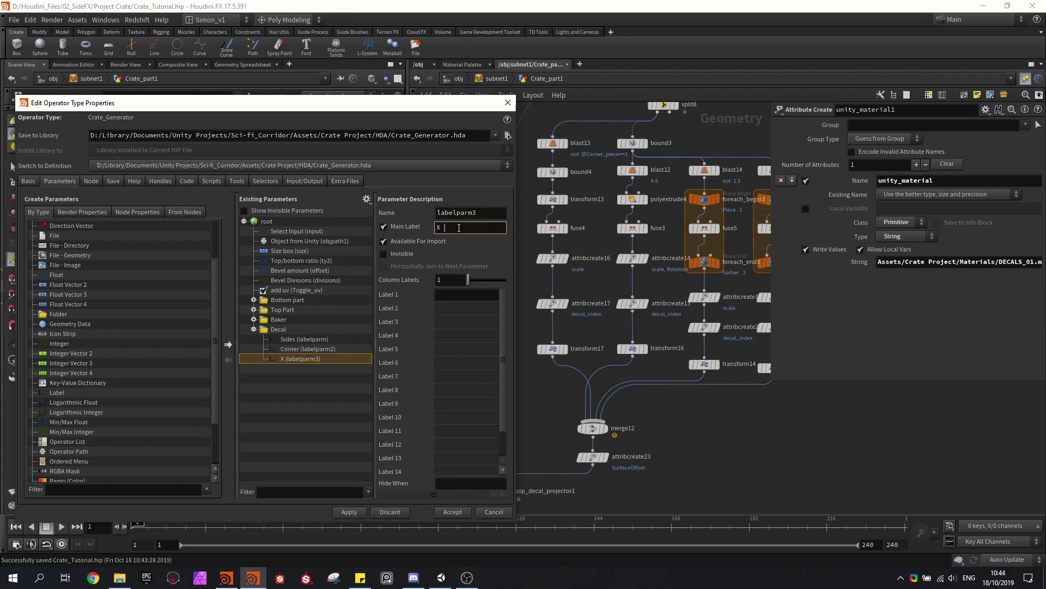
- Add X axis and Z axis labels below the Corner label in the Decal folder
{"action": "type", "text": "xis"}
{"action": "key", "text": "Return"}
{"action": "key", "text": "ctrl+v"}
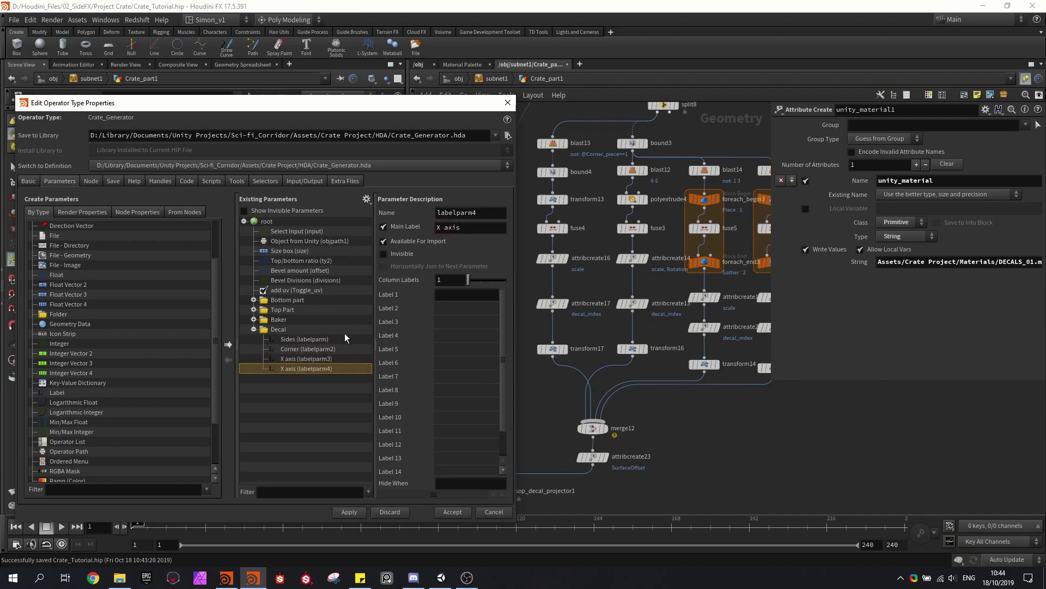
{"action": "left_click", "coordinate": [441, 229]}
{"action": "key", "text": "BackSpace"}
{"action": "type", "text": "Z"}
{"action": "key", "text": "Return"}
{"action": "middle_click_drag", "start_coordinate": [590, 320], "coordinate": [578, 338]}
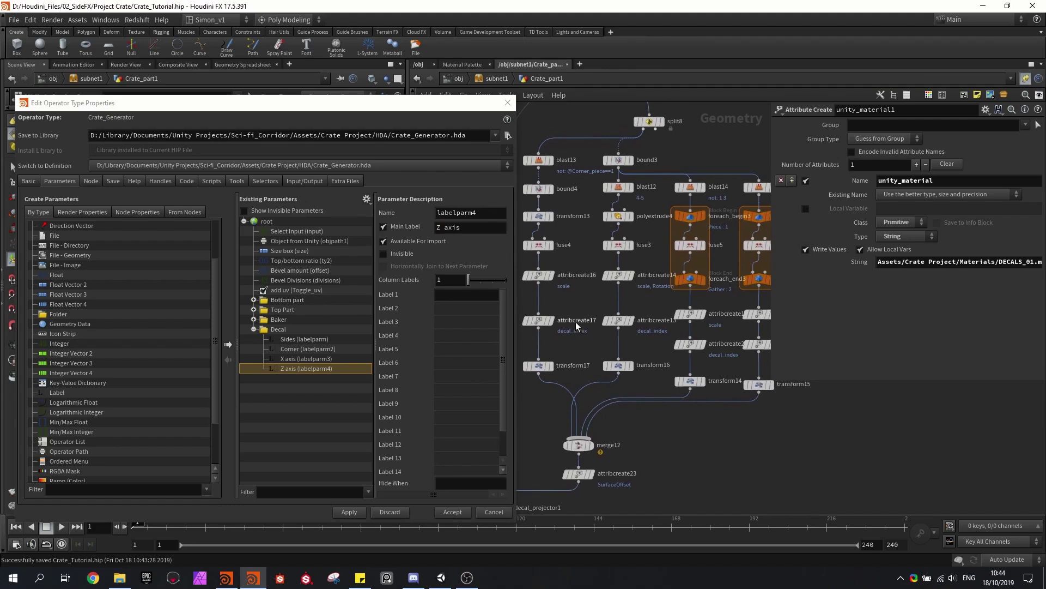
{"action": "scroll", "coordinate": [572, 296], "scroll_direction": "up", "scroll_amount": 2}
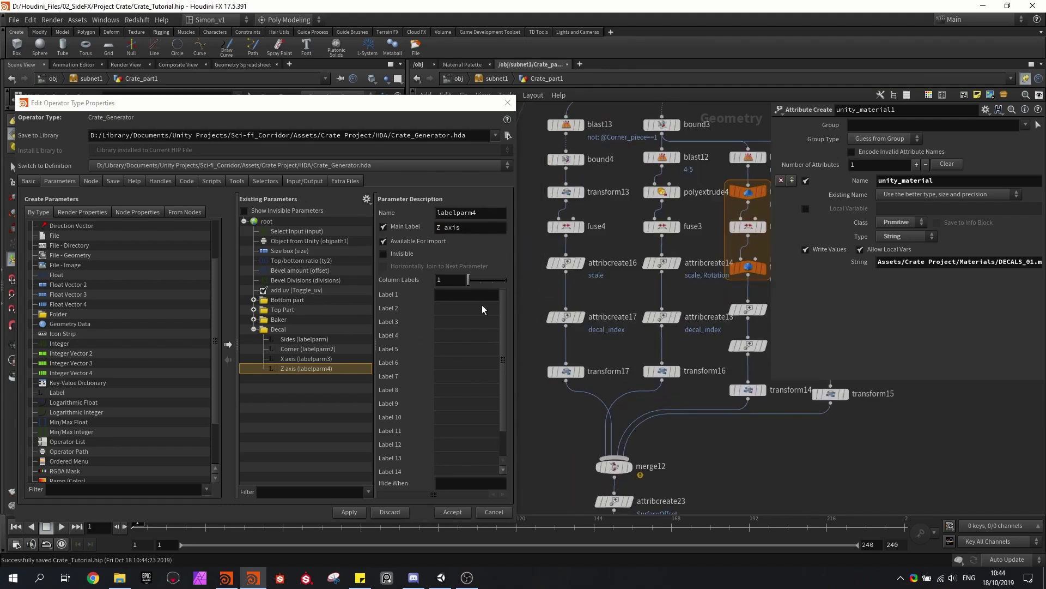
{"action": "middle_click_drag", "start_coordinate": [625, 308], "coordinate": [611, 316]}
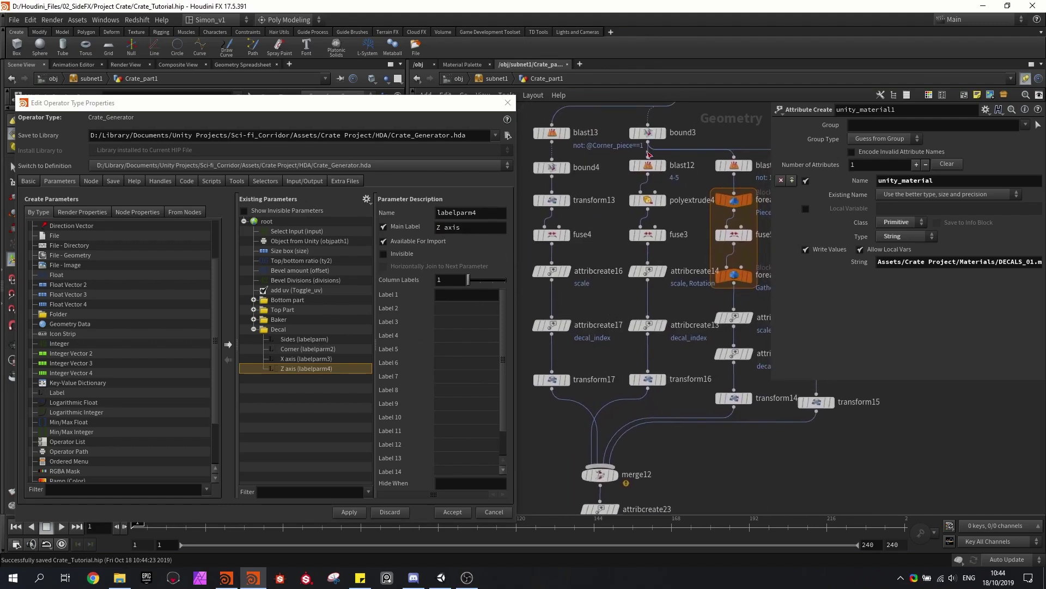
- Expose attribcreate14's first scale value under the Sides label in the Decal folder and label it Scale
{"action": "left_click", "coordinate": [647, 271]}
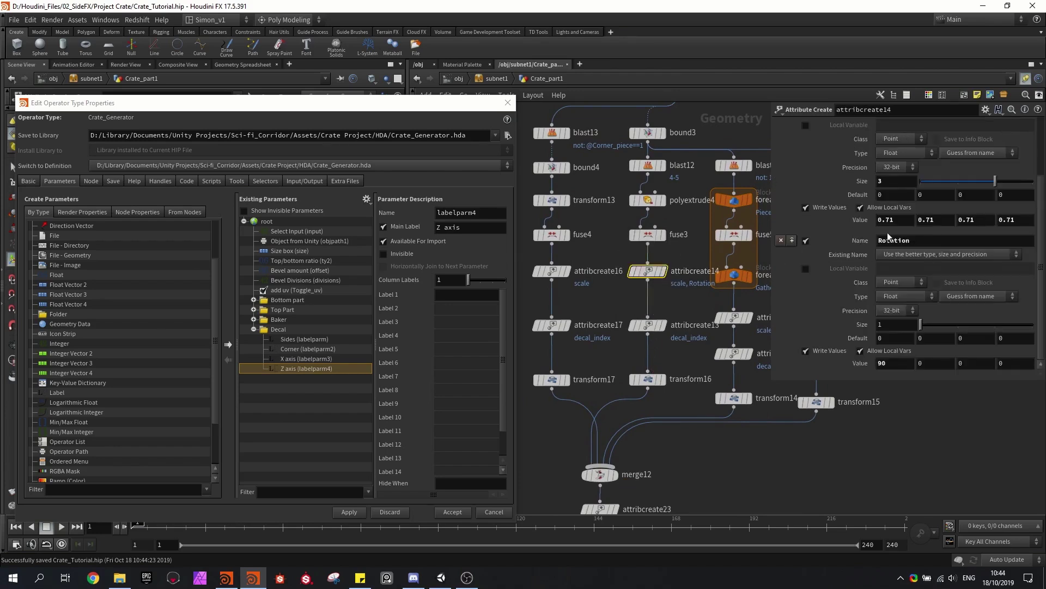
{"action": "scroll", "coordinate": [902, 232], "scroll_direction": "up", "scroll_amount": 1}
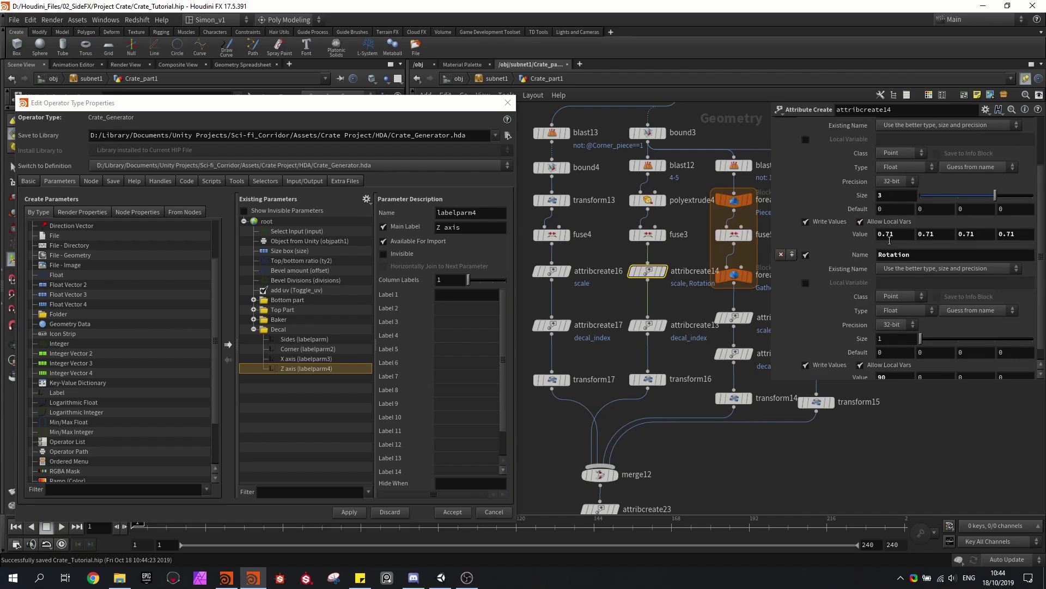
{"action": "double_click", "coordinate": [889, 234]}
{"action": "left_click_drag", "start_coordinate": [889, 234], "coordinate": [294, 350]}
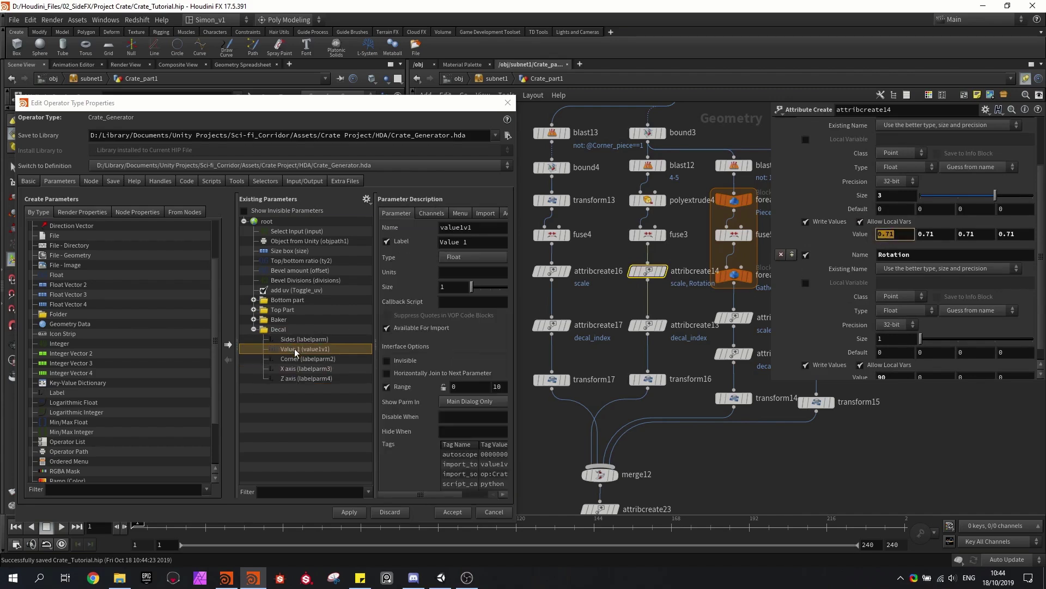
{"action": "left_click_drag", "start_coordinate": [472, 241], "coordinate": [415, 233]}
{"action": "type", "text": "Scale"}
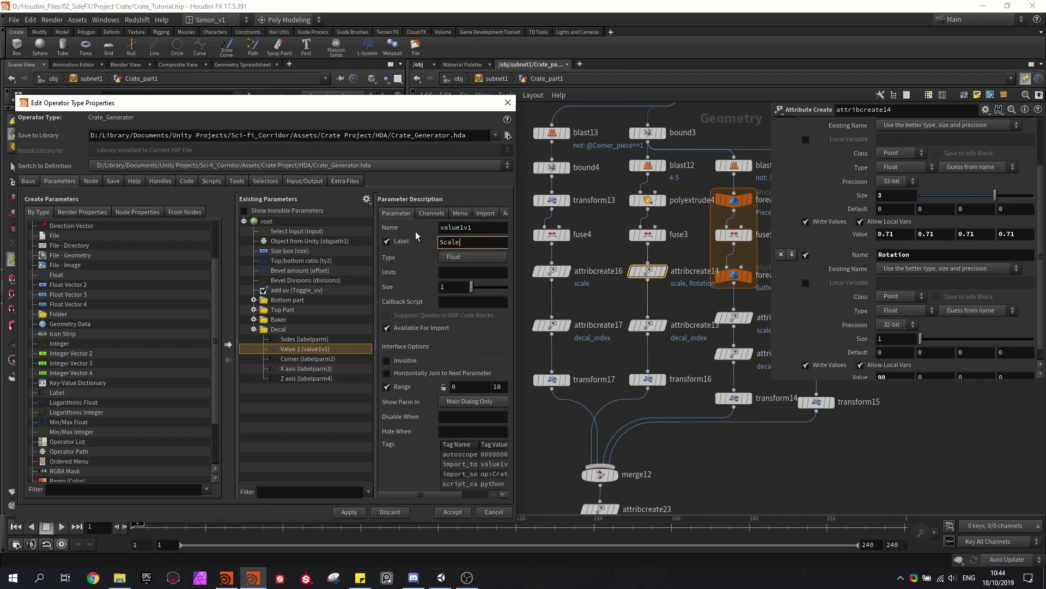
{"action": "key", "text": "Return"}
- Copy the Scale parameter's channel reference from attribcreate14's first scale value into its second and third values
{"action": "left_click", "coordinate": [867, 236]}
{"action": "left_click", "coordinate": [907, 235]}
{"action": "key", "text": "ctrl+a"}
{"action": "key", "text": "ctrl+c"}
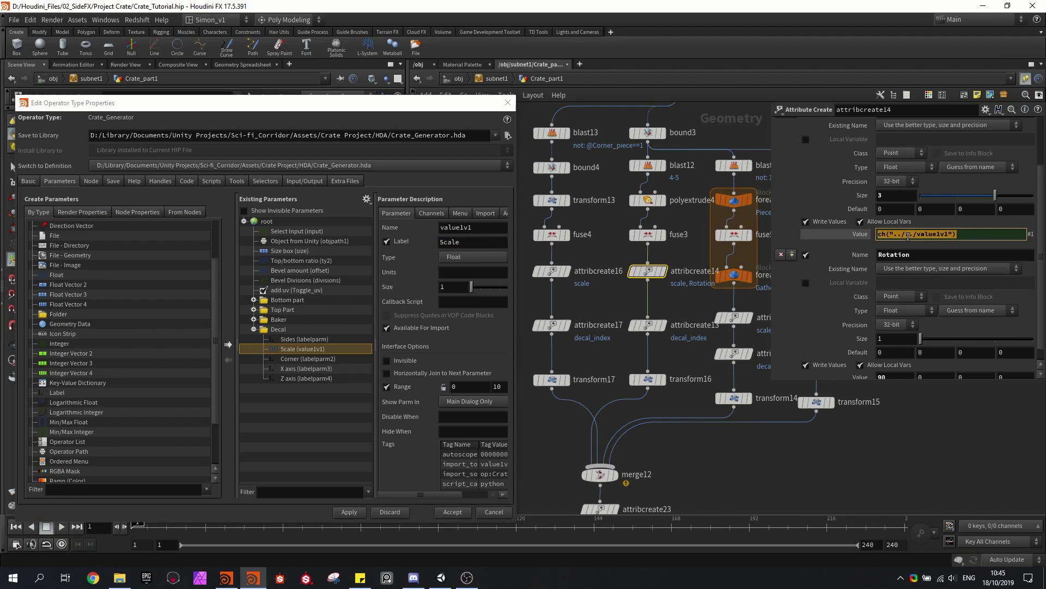
{"action": "key", "text": "Return"}
{"action": "key", "text": "ctrl+a"}
{"action": "key", "text": "ctrl+v"}
{"action": "key", "text": "Return"}
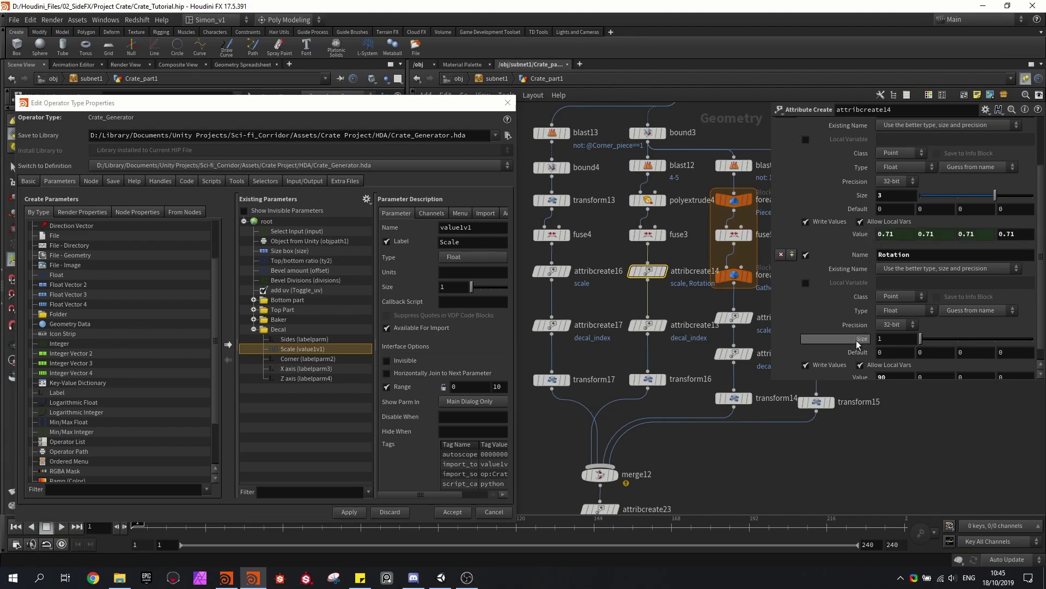
- Expose attribcreate14's Rotation value under the Sides label in the Decal folder and label it Rotation
{"action": "scroll", "coordinate": [835, 306], "scroll_direction": "down", "scroll_amount": 1}
{"action": "key", "text": "Return"}
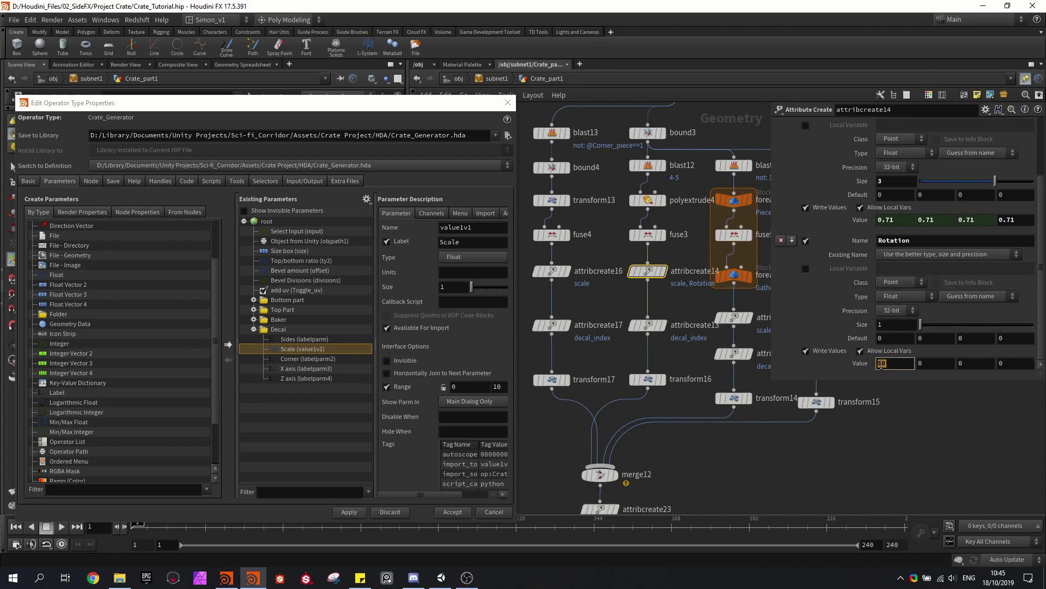
{"action": "left_click_drag", "start_coordinate": [300, 343], "coordinate": [301, 344]}
{"action": "left_click_drag", "start_coordinate": [472, 242], "coordinate": [370, 241]}
{"action": "type", "text": "Rotation"}
{"action": "key", "text": "Return"}
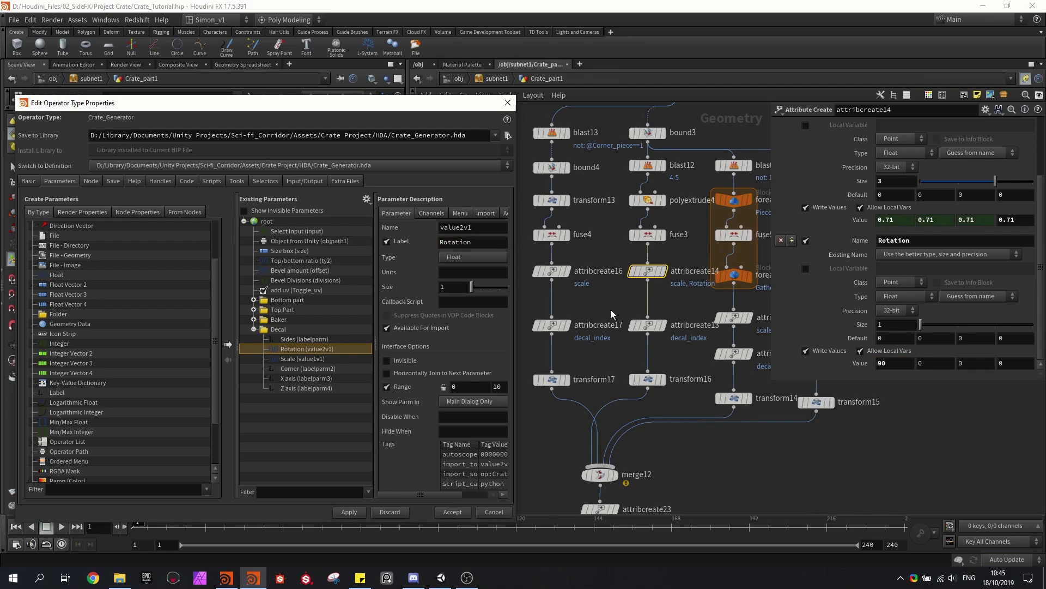
- Expose attribcreate13's decal_index value under the Sides label and label it Decal NR
{"action": "left_click", "coordinate": [648, 325]}
{"action": "left_click_drag", "start_coordinate": [871, 310], "coordinate": [288, 349]}
{"action": "double_click", "coordinate": [461, 242]}
{"action": "type", "text": "Decal NR"}
{"action": "key", "text": "Return"}
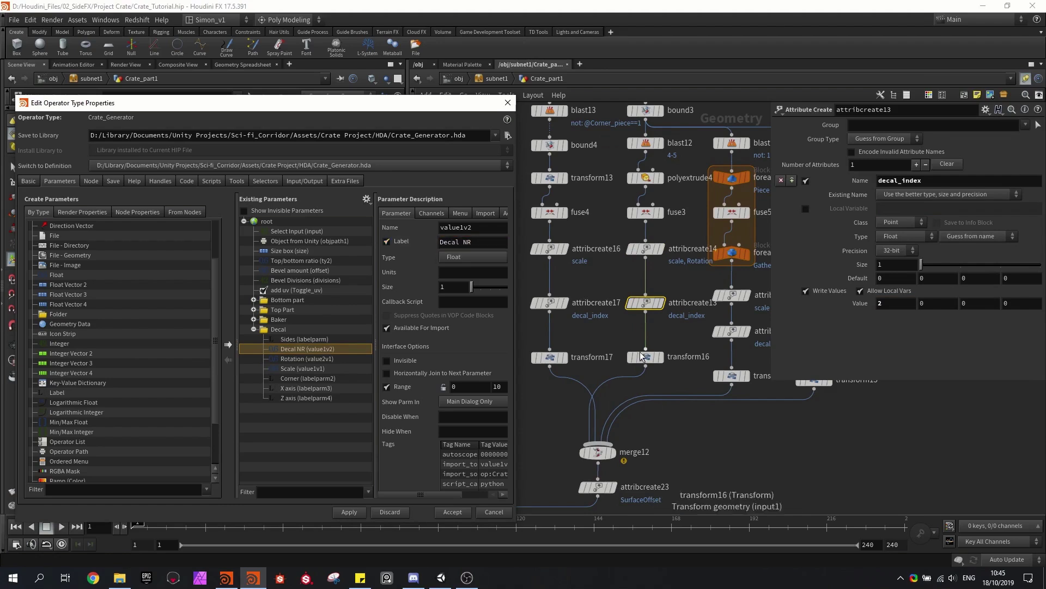
- Expose transform16's Y translation under the Sides label in the Decal folder and label it Move up/down
{"action": "left_click", "coordinate": [645, 356]}
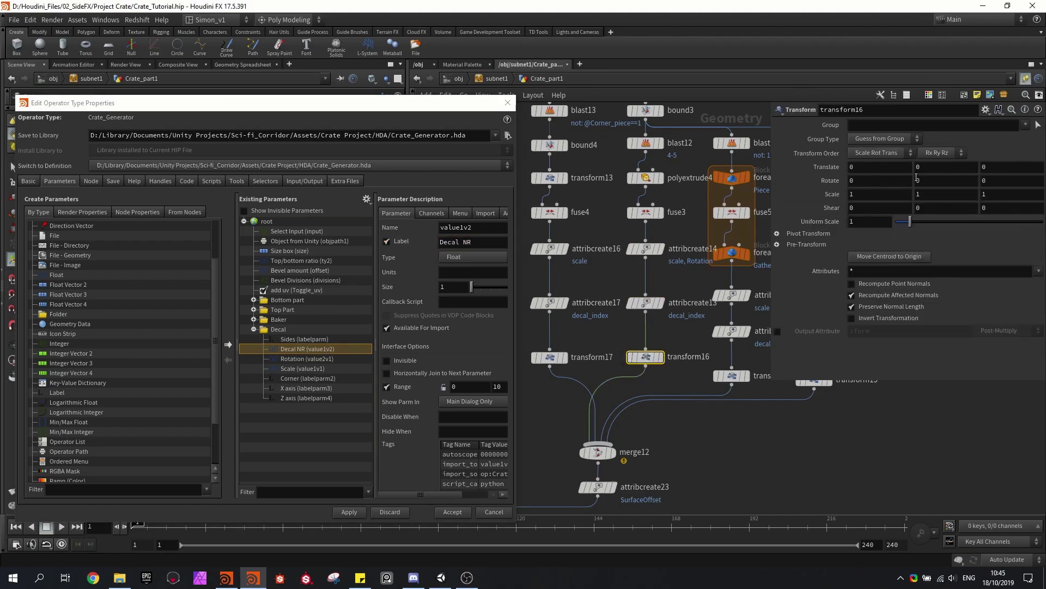
{"action": "left_click", "coordinate": [915, 168]}
{"action": "left_click_drag", "start_coordinate": [918, 167], "coordinate": [297, 344]}
{"action": "left_click", "coordinate": [482, 248]}
{"action": "type", "text": "Move up/down"}
{"action": "key", "text": "Return"}
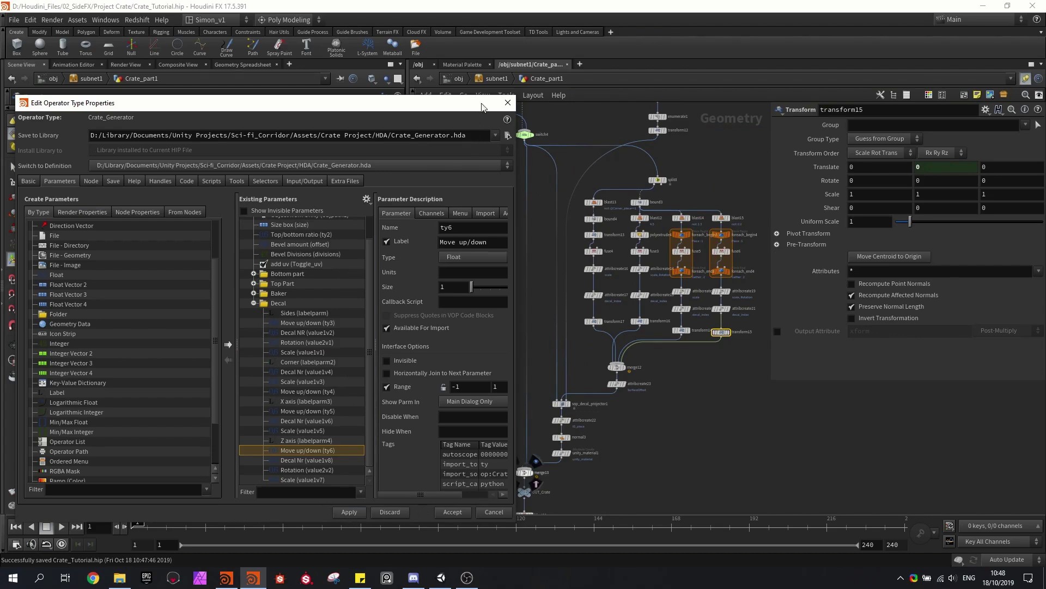
- Close the type properties, switch to Unity, and review the crate asset's Decal parameters and its striped side
{"action": "left_click", "coordinate": [508, 102]}
{"action": "key", "text": "alt+Tab"}
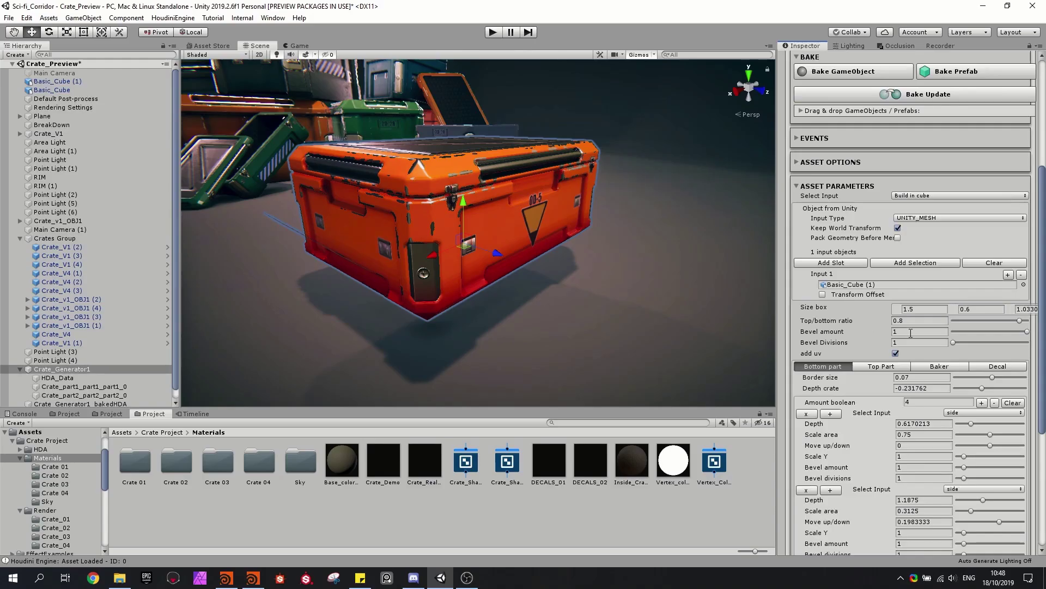
{"action": "left_click", "coordinate": [983, 365]}
{"action": "scroll", "coordinate": [981, 367], "scroll_direction": "down", "scroll_amount": 2}
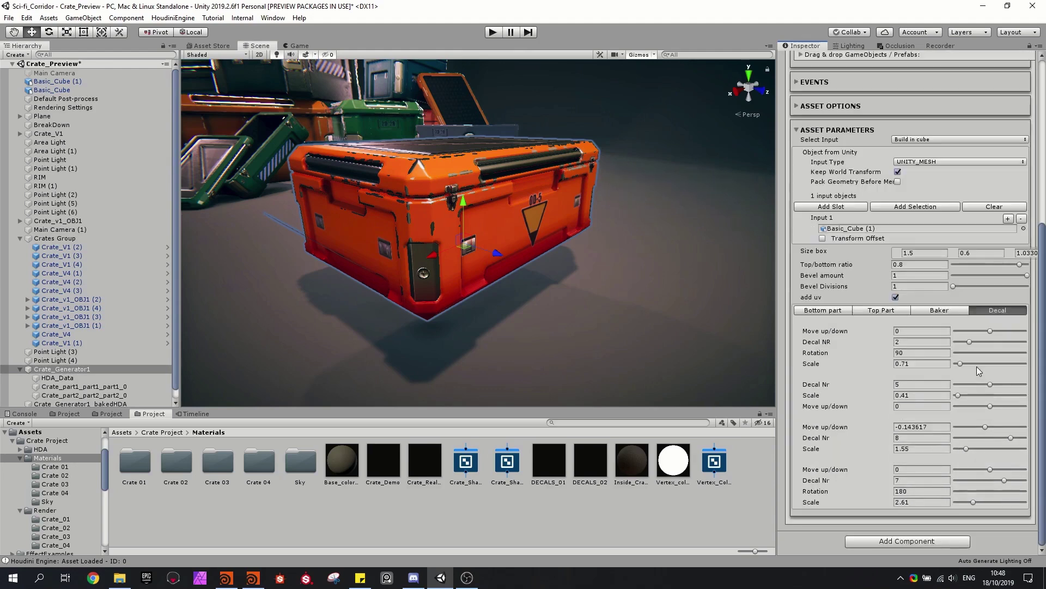
{"action": "left_click_drag", "start_coordinate": [528, 254], "coordinate": [548, 203], "text": "alt"}
{"action": "scroll", "coordinate": [549, 203], "scroll_direction": "down", "scroll_amount": 1}
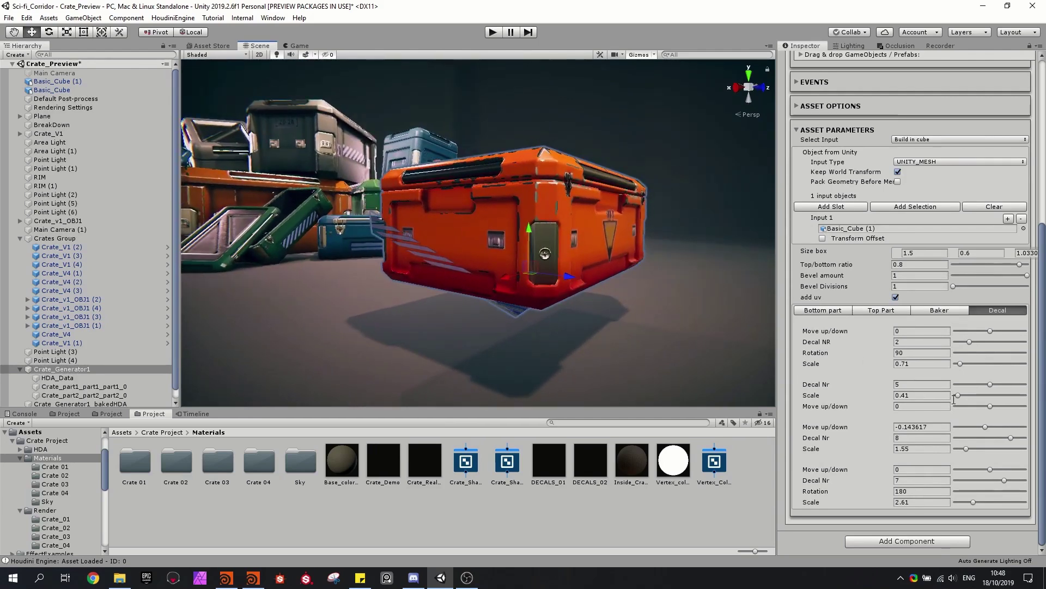
- Raise the striped decal on the crate's short side by setting its Move up/down to about -0.034
{"action": "left_click_drag", "start_coordinate": [987, 427], "coordinate": [989, 426]}
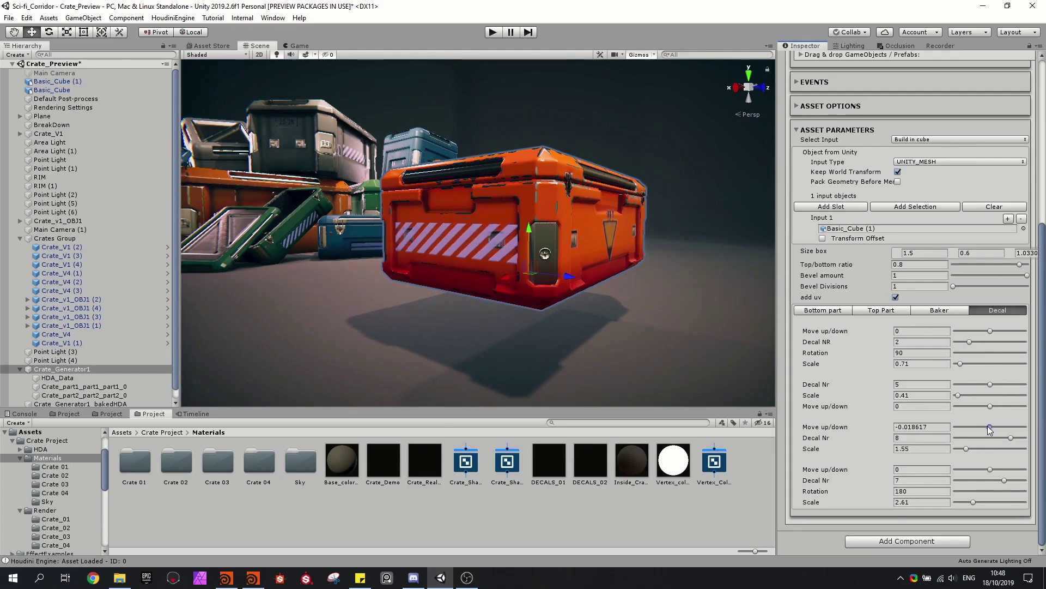
{"action": "left_click_drag", "start_coordinate": [634, 266], "coordinate": [512, 261], "text": "alt"}
{"action": "left_click_drag", "start_coordinate": [990, 426], "coordinate": [989, 426]}
{"action": "right_click_drag", "start_coordinate": [563, 214], "coordinate": [520, 256]}
{"action": "key", "text": "d"}
{"action": "key", "text": "d"}
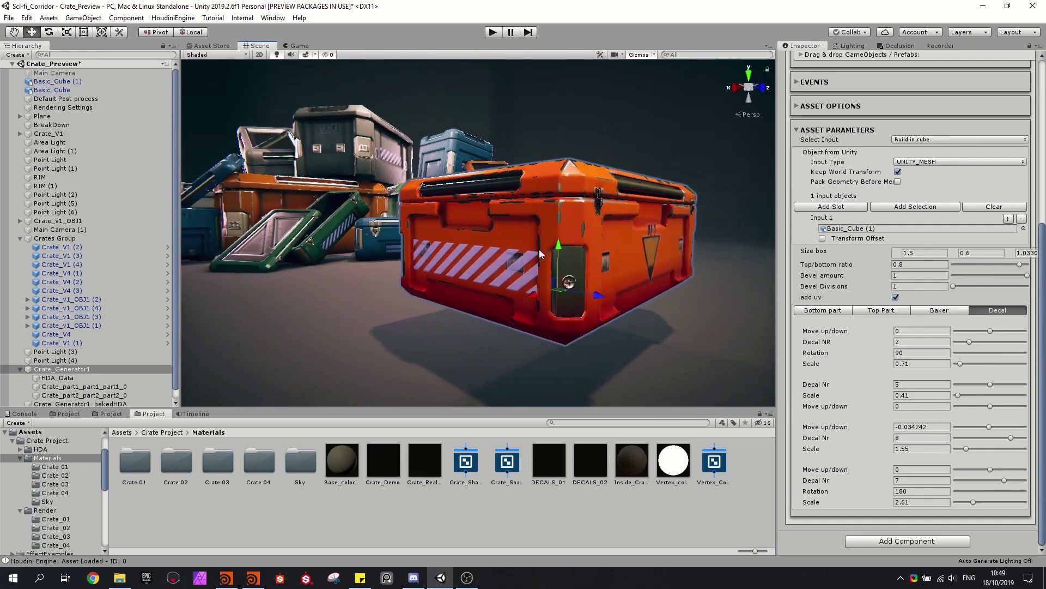
{"action": "right_click_drag", "start_coordinate": [584, 233], "coordinate": [474, 237]}
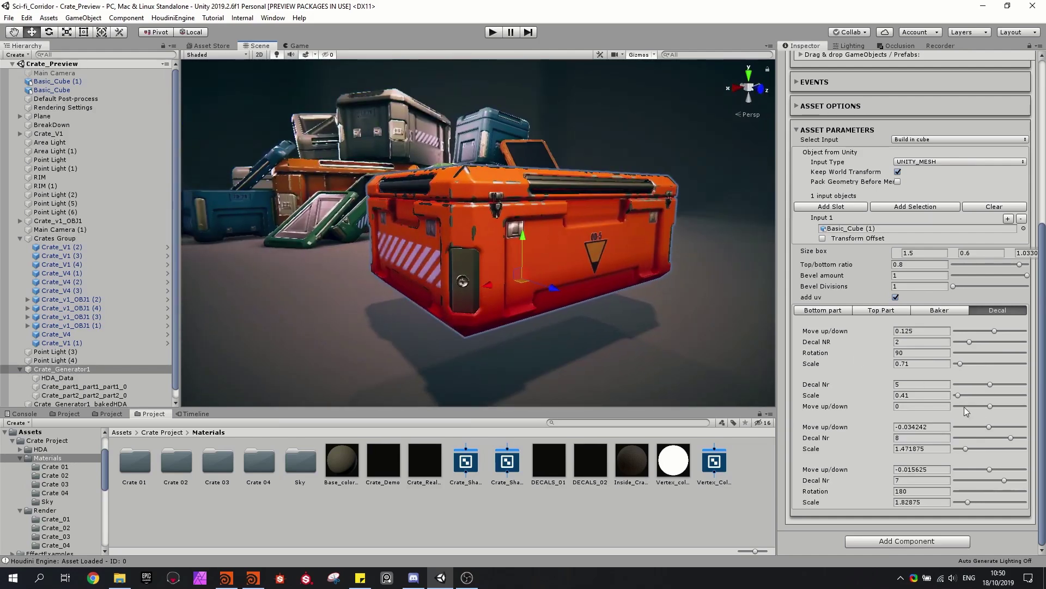
- Set Move up/down to 0 for the triangle decal on the crate's long side
{"action": "left_click_drag", "start_coordinate": [989, 469], "coordinate": [989, 469]}
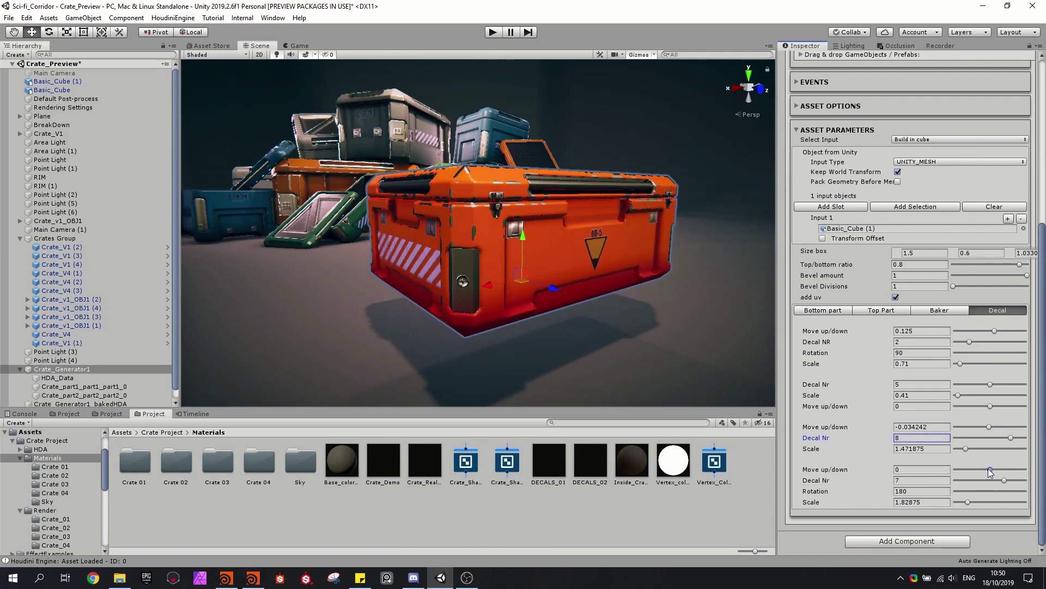
{"action": "left_click_drag", "start_coordinate": [594, 319], "coordinate": [585, 266], "text": "alt"}
{"action": "right_click_drag", "start_coordinate": [585, 266], "coordinate": [594, 272]}
{"action": "key", "text": "s"}
- Try the DECALS_02 material on Crate_part1's mesh renderer and restore DECALS_01
{"action": "left_click", "coordinate": [589, 267]}
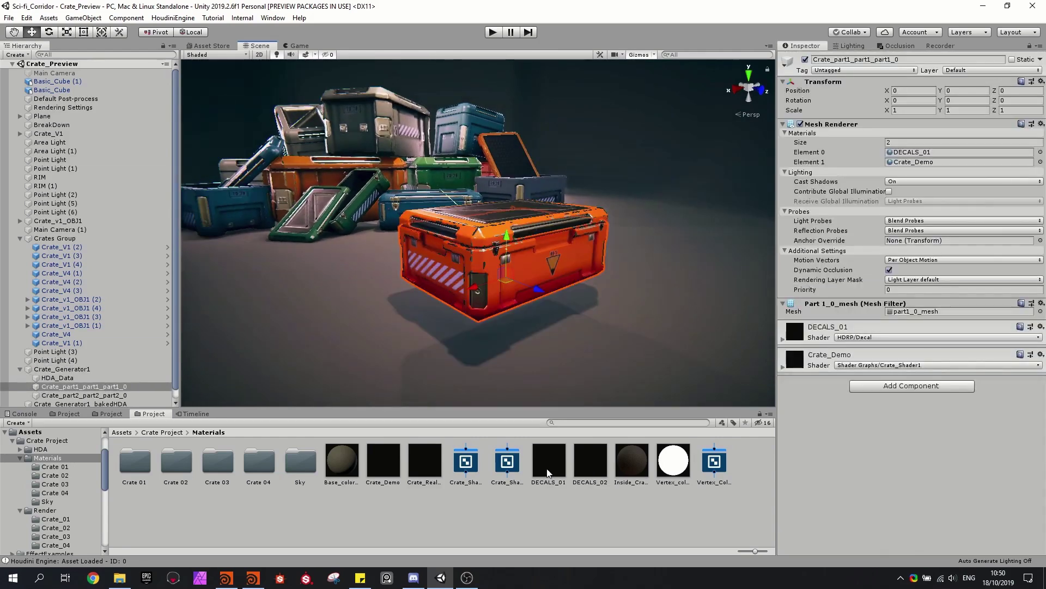
{"action": "left_click_drag", "start_coordinate": [603, 466], "coordinate": [944, 157]}
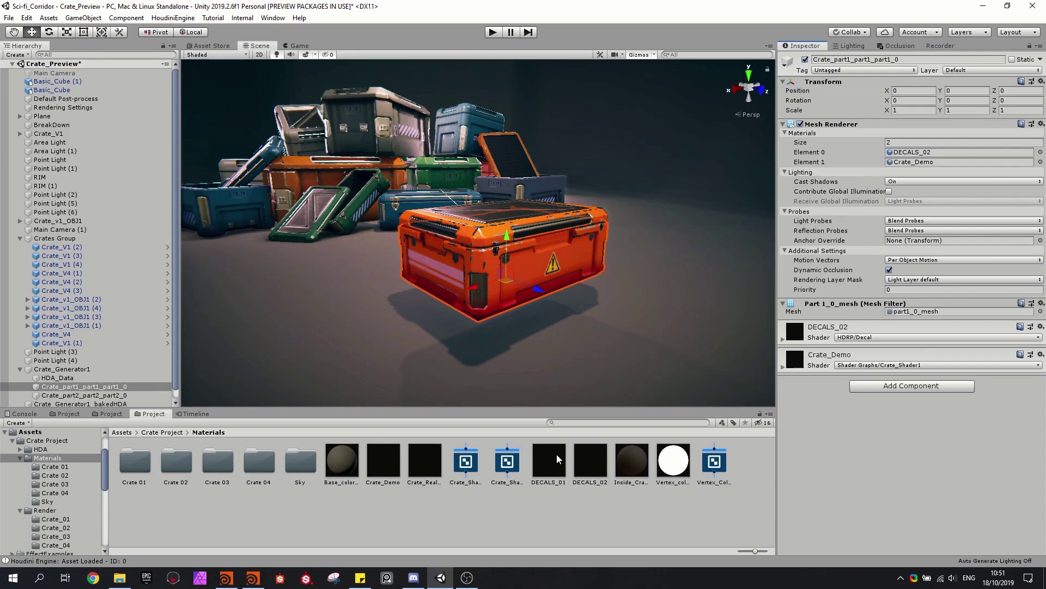
{"action": "left_click_drag", "start_coordinate": [556, 471], "coordinate": [928, 155]}
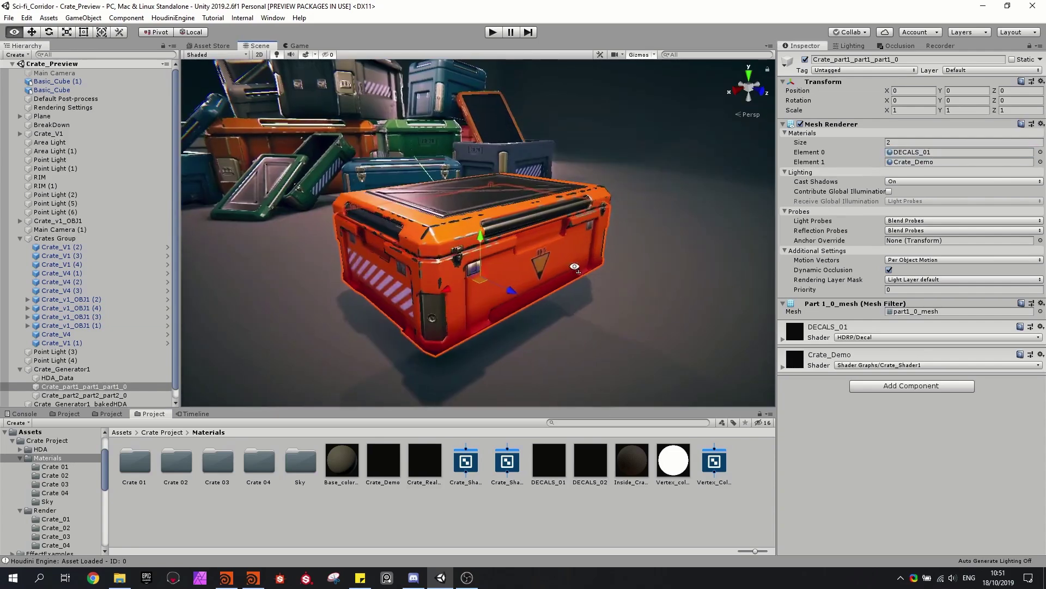
- Examine the crate's lid and side decals from above, with the Crate_Generator1 asset selected
{"action": "right_click_drag", "start_coordinate": [568, 251], "coordinate": [553, 248]}
{"action": "right_click_drag", "start_coordinate": [626, 198], "coordinate": [474, 196]}
{"action": "key", "text": "w"}
{"action": "key", "text": "s"}
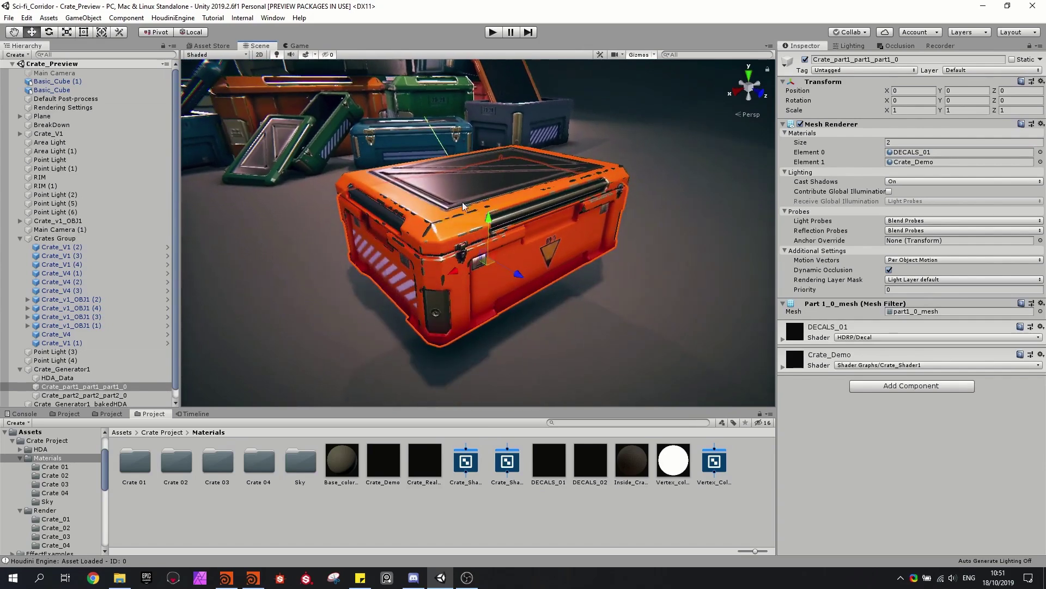
{"action": "left_click", "coordinate": [443, 221]}
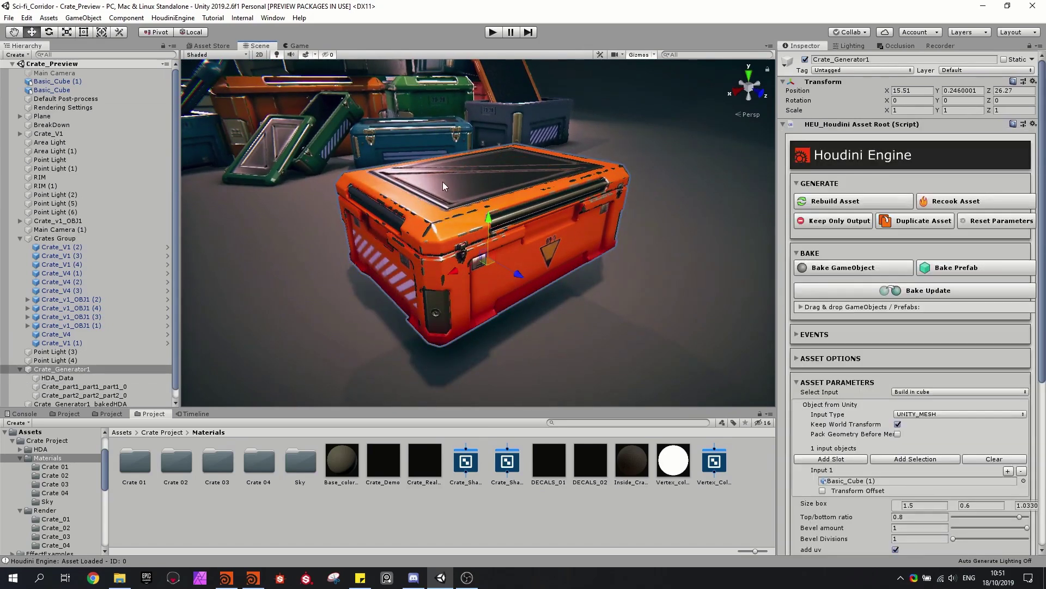
{"action": "left_click_drag", "start_coordinate": [441, 182], "coordinate": [480, 173], "text": "alt"}
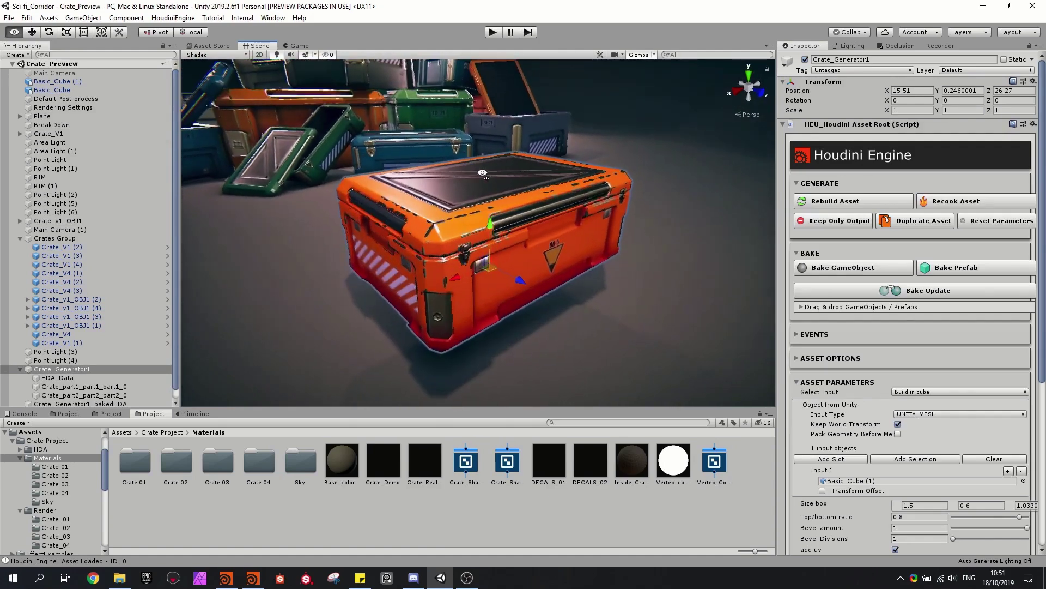
- Switch to Houdini and save the Crate_Tutorial scene
{"action": "key", "text": "alt+Tab"}
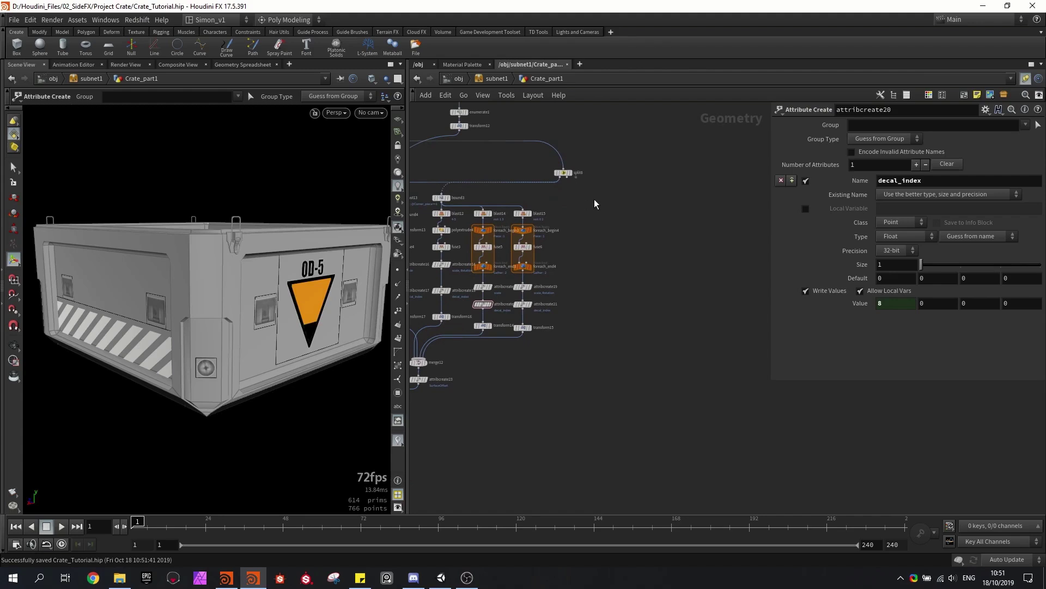
{"action": "key", "text": "ctrl+s"}
{"action": "scroll", "coordinate": [600, 199], "scroll_direction": "up", "scroll_amount": 2}
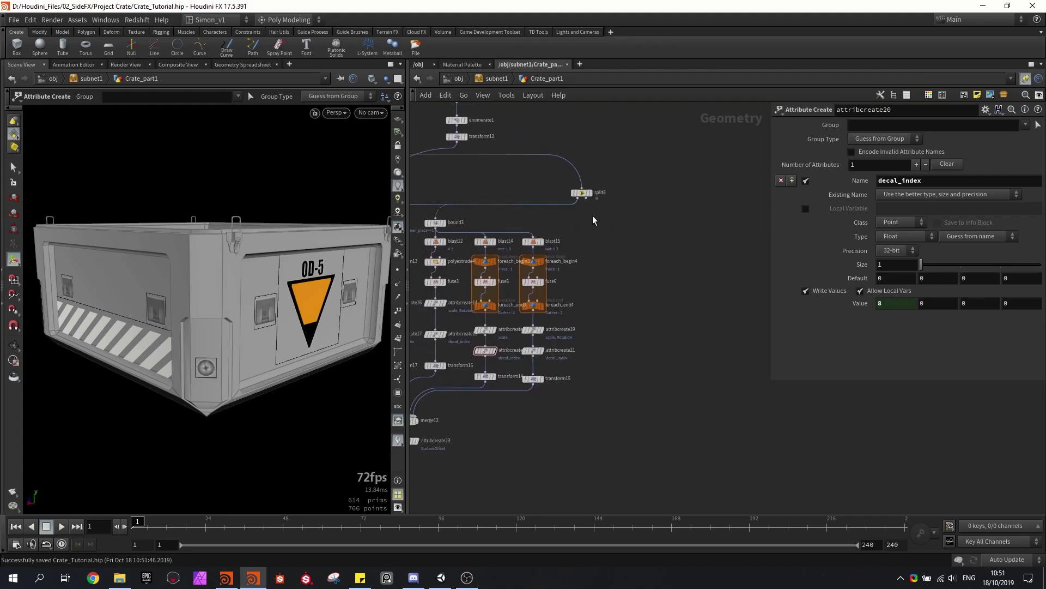
{"action": "mouse_move", "coordinate": [594, 221]}
{"action": "middle_mouse_down"}
{"action": "mouse_move", "coordinate": [625, 225]}
{"action": "mouse_move", "coordinate": [595, 222]}
{"action": "middle_mouse_up"}
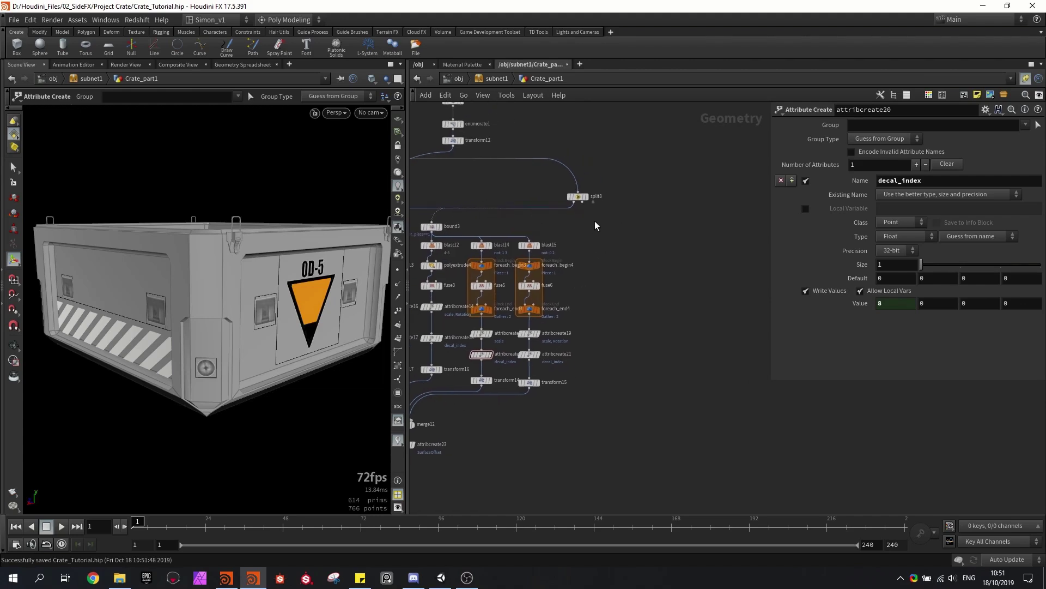
- Add a Bound node fed by split8's second output and display its bounding box
{"action": "key", "text": "Tab"}
{"action": "type", "text": "bou"}
{"action": "key", "text": "Return"}
{"action": "left_click", "coordinate": [644, 243]}
{"action": "scroll", "coordinate": [601, 220], "scroll_direction": "up", "scroll_amount": 2}
{"action": "left_click", "coordinate": [575, 193]}
{"action": "left_click", "coordinate": [662, 244]}
{"action": "left_click", "coordinate": [674, 252]}
{"action": "left_click_drag", "start_coordinate": [663, 255], "coordinate": [676, 244]}
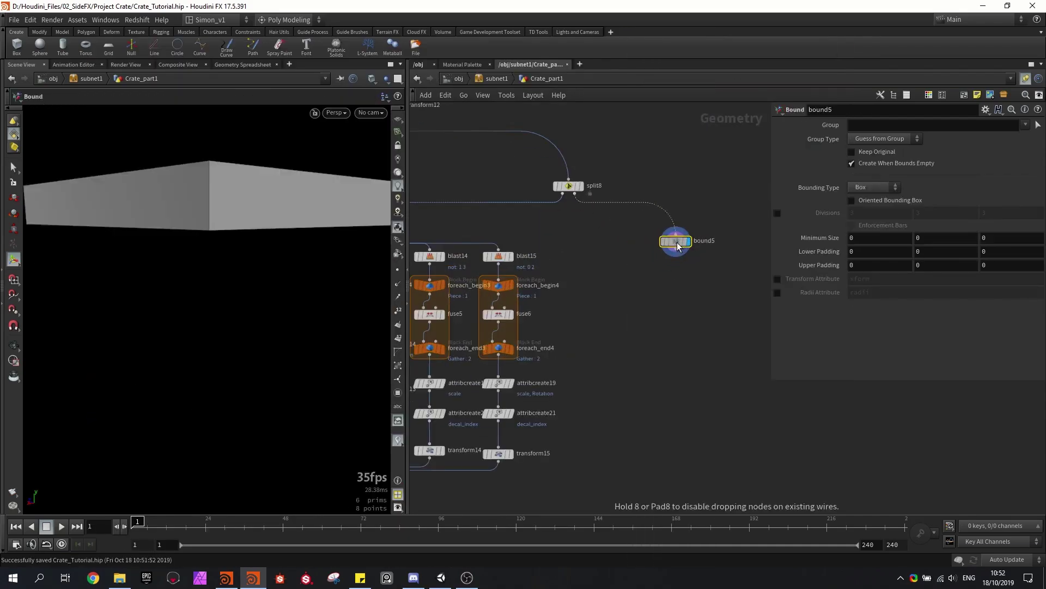
{"action": "key", "text": "Escape"}
{"action": "left_click_drag", "start_coordinate": [192, 190], "coordinate": [200, 273], "text": "alt"}
{"action": "middle_click_drag", "start_coordinate": [645, 281], "coordinate": [626, 287]}
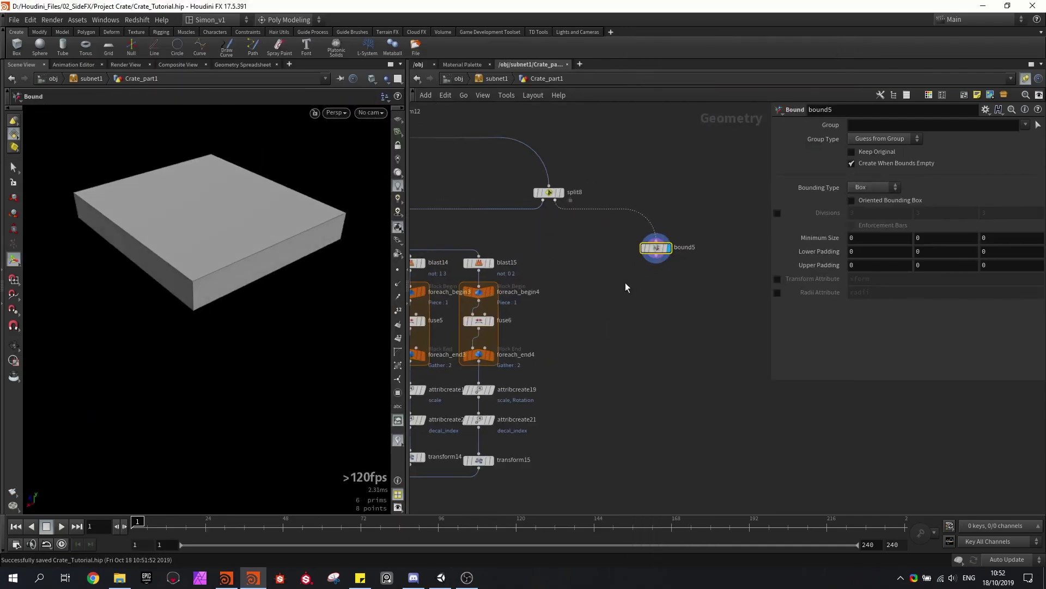
- Blast the bounding box so that only its top face, primitive 5, is kept
{"action": "key", "text": "s"}
{"action": "left_click", "coordinate": [186, 196]}
{"action": "key", "text": "Delete"}
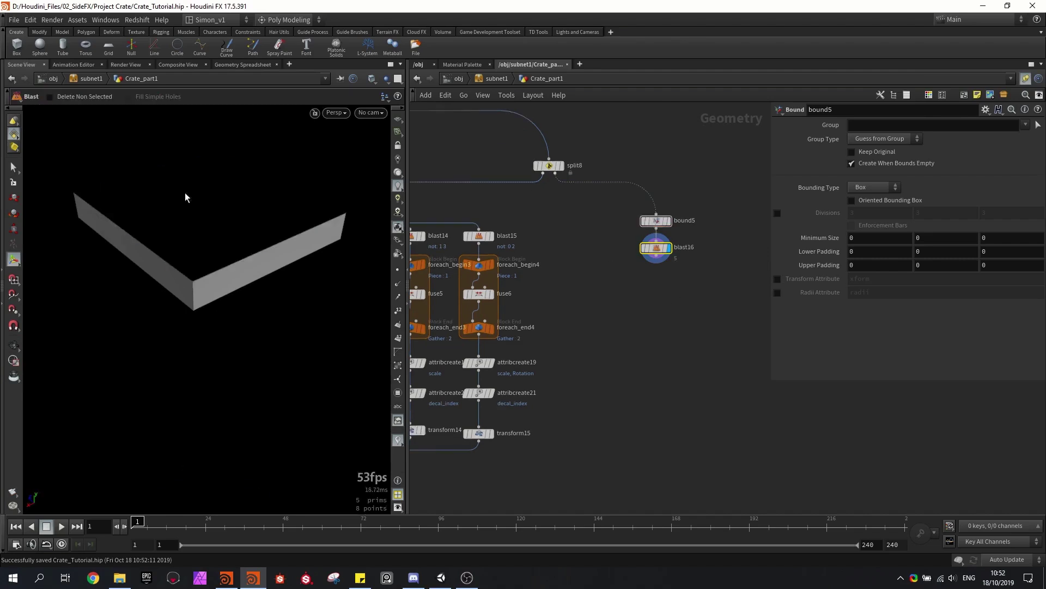
{"action": "left_click", "coordinate": [652, 251]}
{"action": "left_click", "coordinate": [873, 164]}
- Fuse the top face to one point with snap distance 10, keeping degenerate primitives, show points, and save the scene
{"action": "key", "text": "Tab"}
{"action": "type", "text": "fuse"}
{"action": "key", "text": "Return"}
{"action": "scroll", "coordinate": [623, 293], "scroll_direction": "up", "scroll_amount": 3}
{"action": "left_click", "coordinate": [651, 302]}
{"action": "left_click_drag", "start_coordinate": [901, 203], "coordinate": [1030, 203]}
{"action": "left_click", "coordinate": [857, 315]}
{"action": "left_click", "coordinate": [397, 270]}
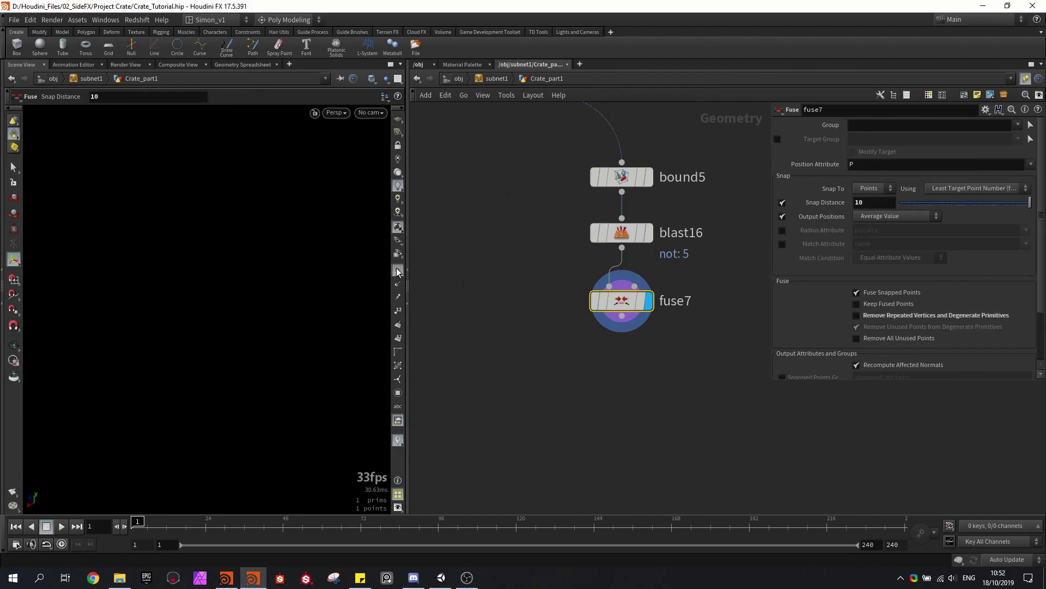
{"action": "key", "text": "ctrl+s"}
- Duplicate the decal projector node below fuse7 and wire fuse7's output into the copy
{"action": "middle_click_drag", "start_coordinate": [523, 306], "coordinate": [516, 279]}
{"action": "scroll", "coordinate": [516, 275], "scroll_direction": "down", "scroll_amount": 3}
{"action": "left_click_drag", "start_coordinate": [517, 280], "coordinate": [554, 228]}
{"action": "scroll", "coordinate": [568, 226], "scroll_direction": "down", "scroll_amount": 2}
{"action": "middle_click_drag", "start_coordinate": [569, 225], "coordinate": [680, 207]}
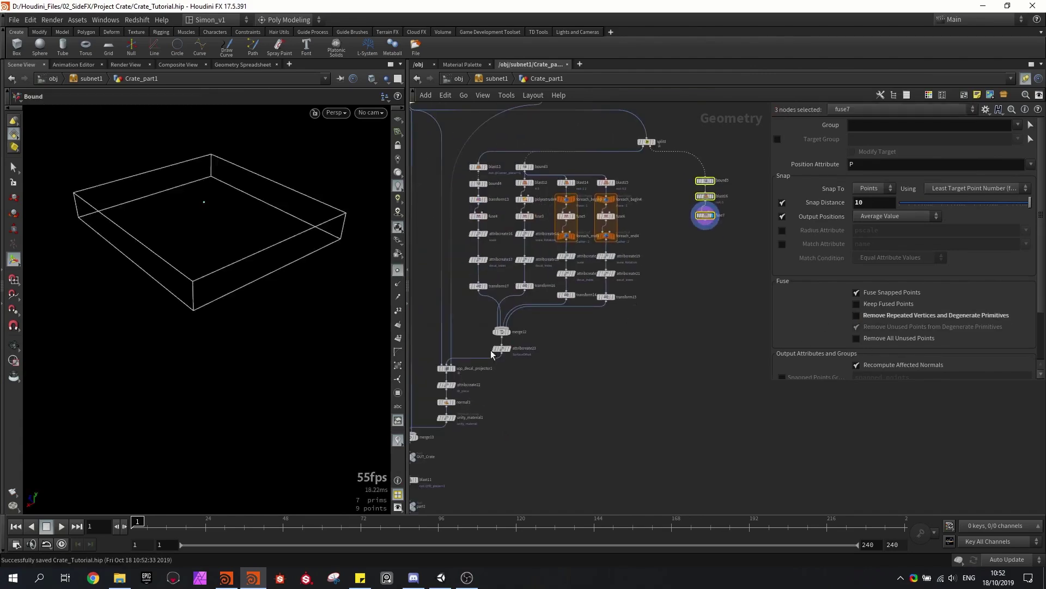
{"action": "left_click_drag", "start_coordinate": [450, 368], "coordinate": [668, 363], "text": "alt"}
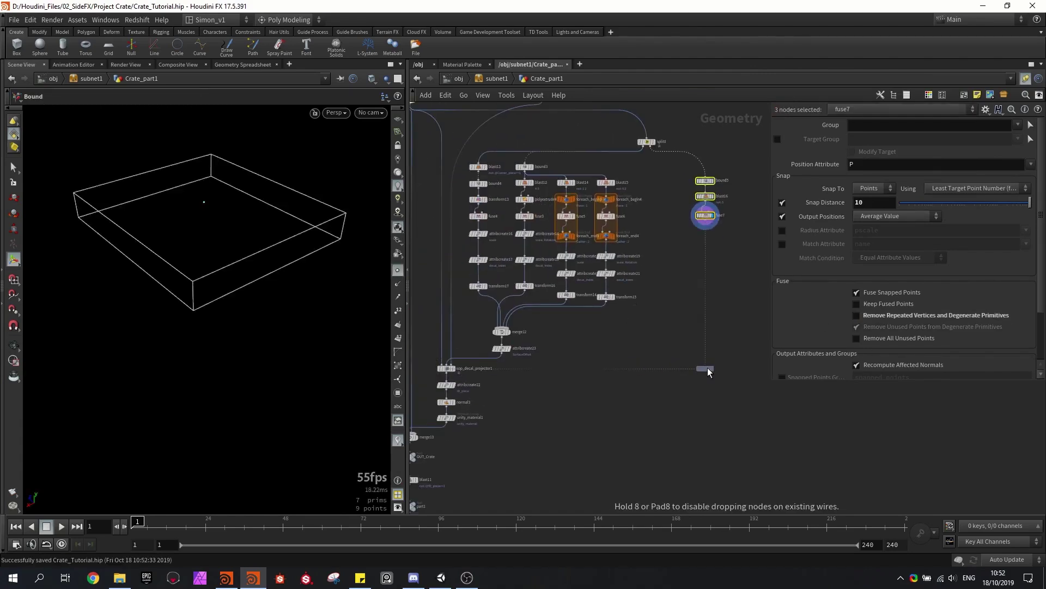
{"action": "left_click", "coordinate": [708, 368]}
{"action": "left_click_drag", "start_coordinate": [674, 231], "coordinate": [674, 374]}
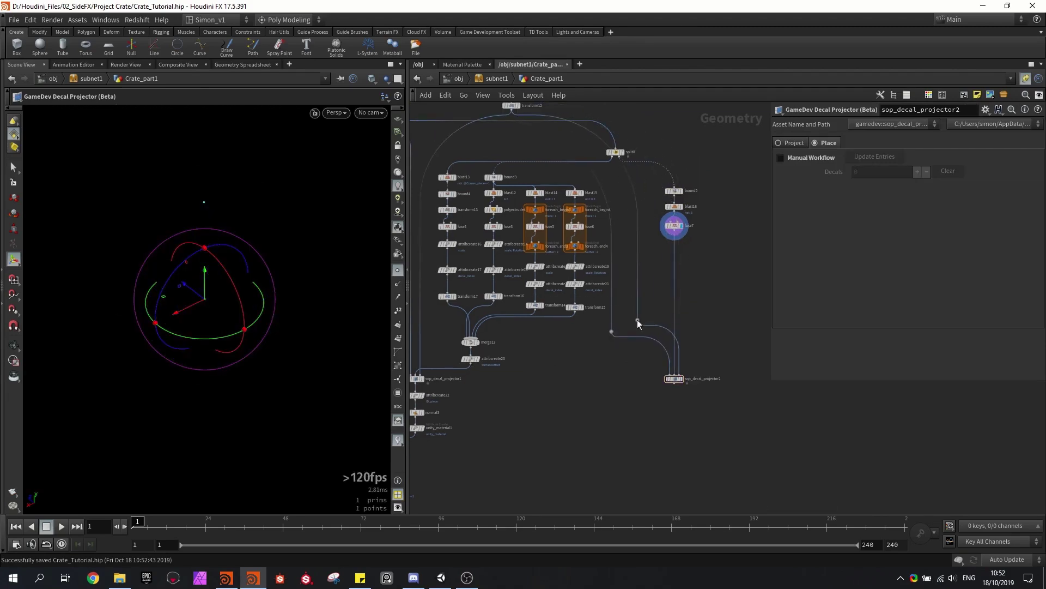
- Add a PolyExtrude node fed by blast16 with an inset of 0.12, turn off its side output, and save the scene
{"action": "scroll", "coordinate": [642, 295], "scroll_direction": "up", "scroll_amount": 5}
{"action": "key", "text": "Tab"}
{"action": "type", "text": "extr"}
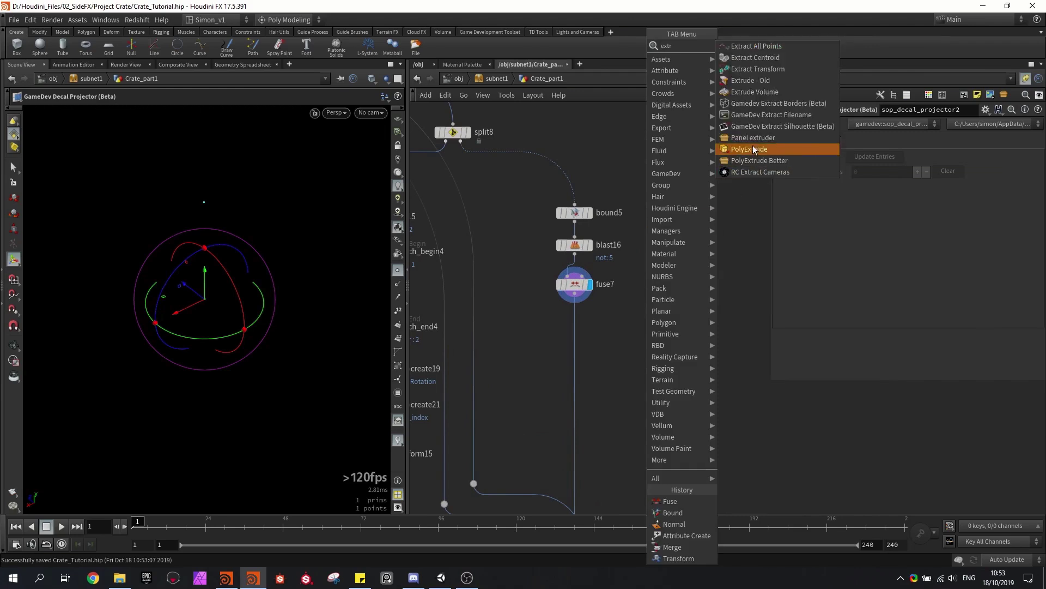
{"action": "left_click", "coordinate": [753, 146]}
{"action": "left_click", "coordinate": [660, 286]}
{"action": "left_click_drag", "start_coordinate": [574, 254], "coordinate": [654, 276]}
{"action": "left_click", "coordinate": [676, 284]}
{"action": "middle_click_drag", "start_coordinate": [869, 194], "coordinate": [894, 195]}
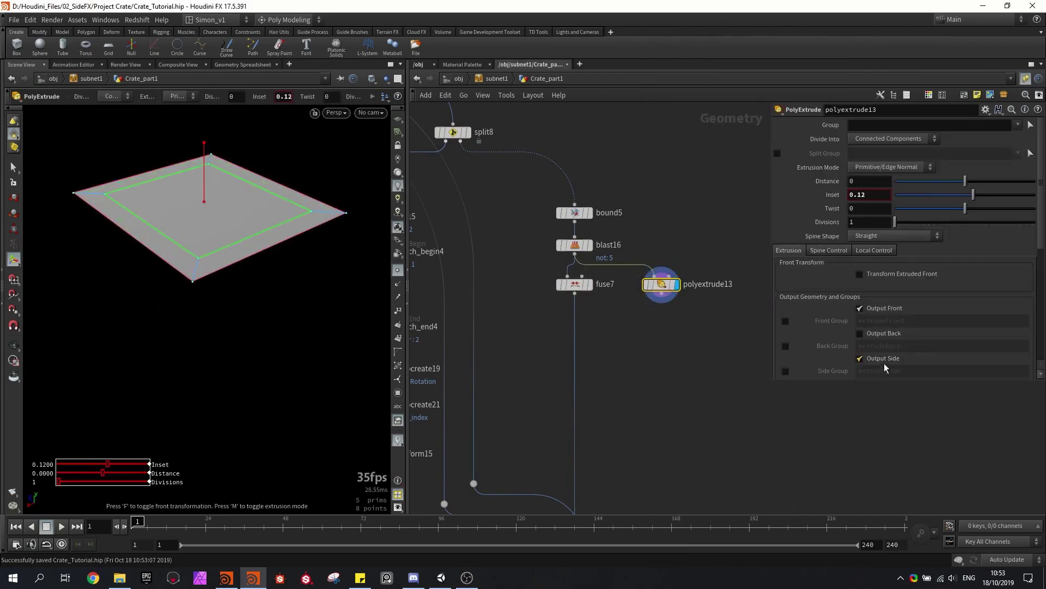
{"action": "left_click", "coordinate": [883, 360]}
{"action": "left_click_drag", "start_coordinate": [315, 264], "coordinate": [277, 252], "text": "alt"}
{"action": "key", "text": "ctrl+s"}
- Merge the outputs of fuse7 and polyextrude13, feed the merge into sop_decal_projector2, and save the scene
{"action": "middle_click_drag", "start_coordinate": [632, 388], "coordinate": [600, 241]}
{"action": "scroll", "coordinate": [613, 313], "scroll_direction": "down", "scroll_amount": 2}
{"action": "key", "text": "ctrl+s"}
{"action": "key", "text": "Tab"}
{"action": "type", "text": "mer"}
{"action": "key", "text": "Return"}
{"action": "left_click", "coordinate": [551, 288]}
{"action": "left_click_drag", "start_coordinate": [624, 195], "coordinate": [553, 280]}
{"action": "left_click_drag", "start_coordinate": [552, 288], "coordinate": [552, 338]}
{"action": "scroll", "coordinate": [590, 298], "scroll_direction": "down", "scroll_amount": 2}
{"action": "middle_click_drag", "start_coordinate": [590, 299], "coordinate": [628, 274]}
{"action": "scroll", "coordinate": [627, 274], "scroll_direction": "up", "scroll_amount": 2}
{"action": "key", "text": "ctrl+s"}
- Insert an Attribute Create node named decal_index between fuse7 and the merge, and display sop_decal_projector2
{"action": "key", "text": "Tab"}
{"action": "type", "text": "create"}
{"action": "key", "text": "Return"}
{"action": "left_click", "coordinate": [642, 244]}
{"action": "scroll", "coordinate": [642, 245], "scroll_direction": "up", "scroll_amount": 2}
{"action": "scroll", "coordinate": [684, 236], "scroll_direction": "down", "scroll_amount": 3}
{"action": "left_click_drag", "start_coordinate": [921, 181], "coordinate": [815, 188]}
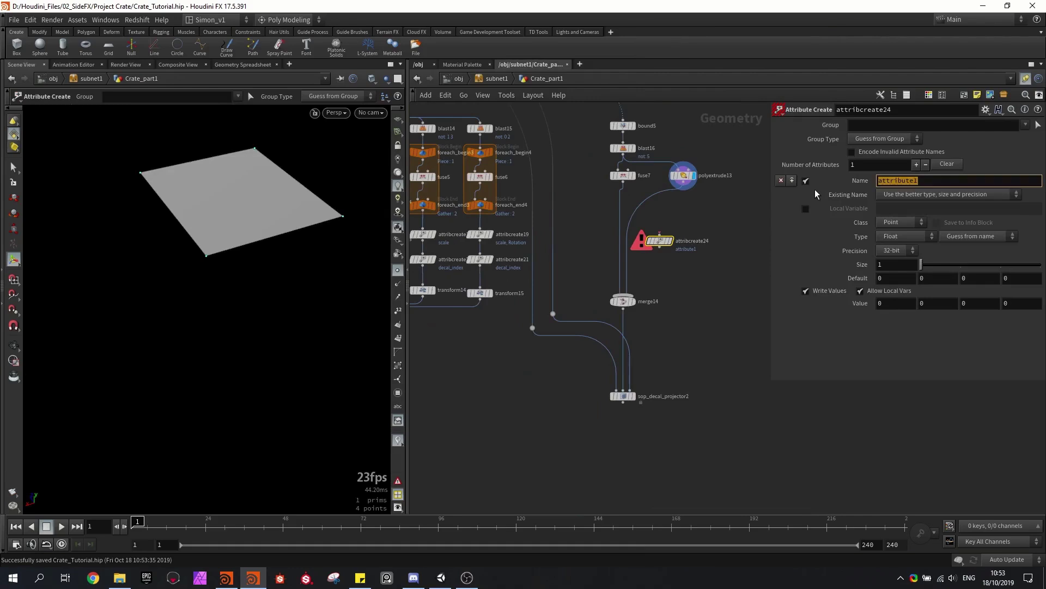
{"action": "type", "text": "decal_index"}
{"action": "left_click", "coordinate": [742, 267]}
{"action": "scroll", "coordinate": [652, 213], "scroll_direction": "up", "scroll_amount": 2}
{"action": "left_click_drag", "start_coordinate": [661, 252], "coordinate": [600, 206]}
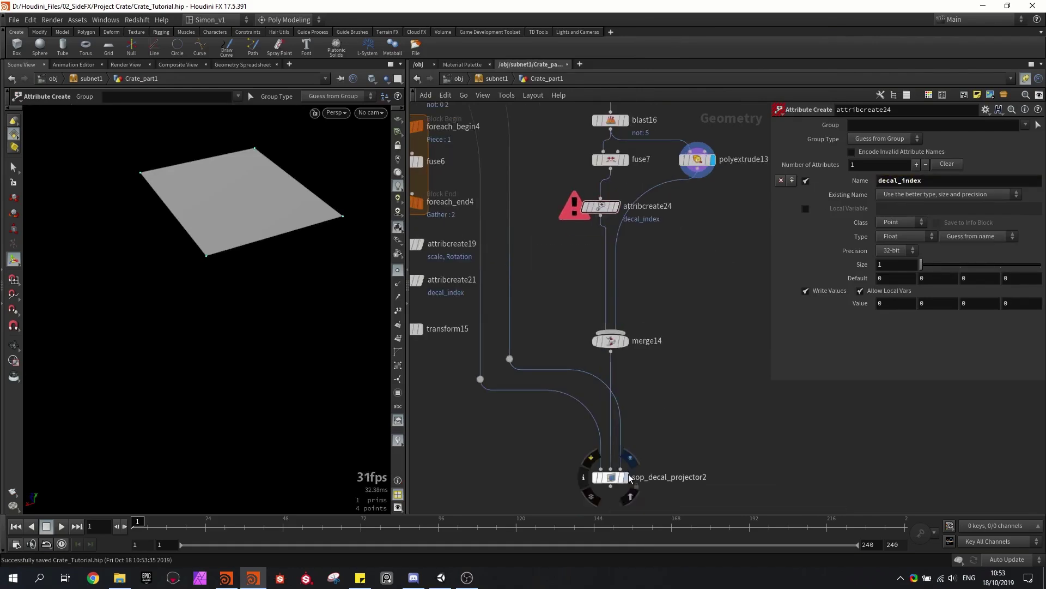
{"action": "left_click", "coordinate": [625, 475]}
{"action": "key", "text": "ctrl+s"}
- Set the decal_index value in attribcreate24 to 6
{"action": "left_click_drag", "start_coordinate": [245, 245], "coordinate": [218, 262], "text": "alt"}
{"action": "middle_click_drag", "start_coordinate": [571, 261], "coordinate": [574, 278]}
{"action": "mouse_move", "coordinate": [229, 234]}
{"action": "left_mouse_down", "text": "alt"}
{"action": "mouse_move", "coordinate": [262, 241]}
{"action": "mouse_move", "coordinate": [245, 245]}
{"action": "left_mouse_up", "text": "alt"}
{"action": "left_click_drag", "start_coordinate": [889, 303], "coordinate": [860, 313]}
{"action": "type", "text": "2"}
{"action": "key", "text": "Return"}
{"action": "middle_click_drag", "start_coordinate": [891, 303], "coordinate": [902, 279]}
{"action": "type", "text": "6"}
{"action": "key", "text": "Return"}
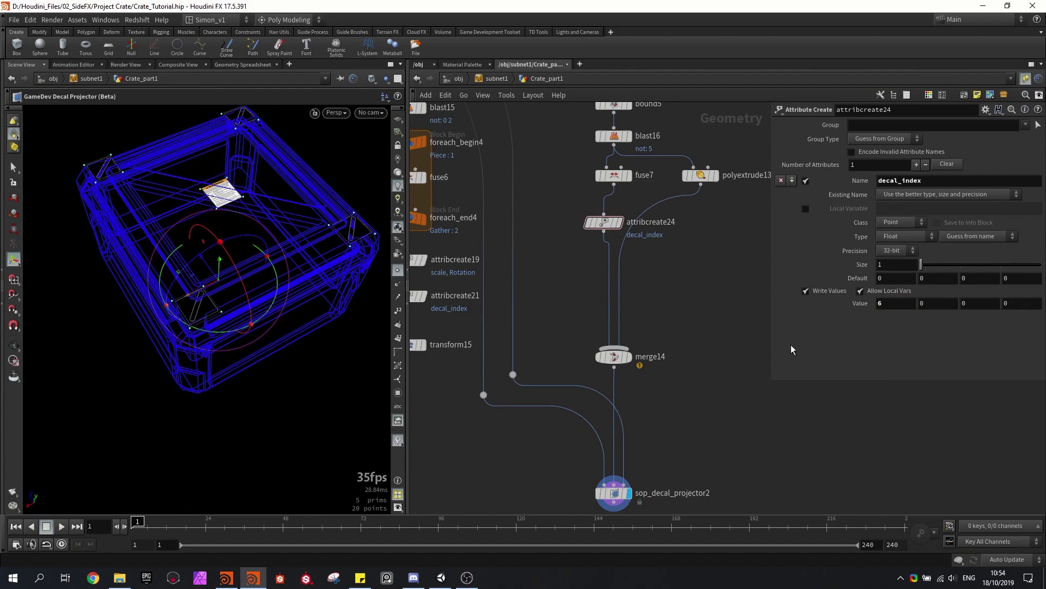
{"action": "left_click_drag", "start_coordinate": [269, 188], "coordinate": [217, 261], "text": "alt"}
- Define attribcreate24's additional attribute as scale with size 3 and a value of 1.6 in every component
{"action": "scroll", "coordinate": [217, 261], "scroll_direction": "down", "scroll_amount": 1}
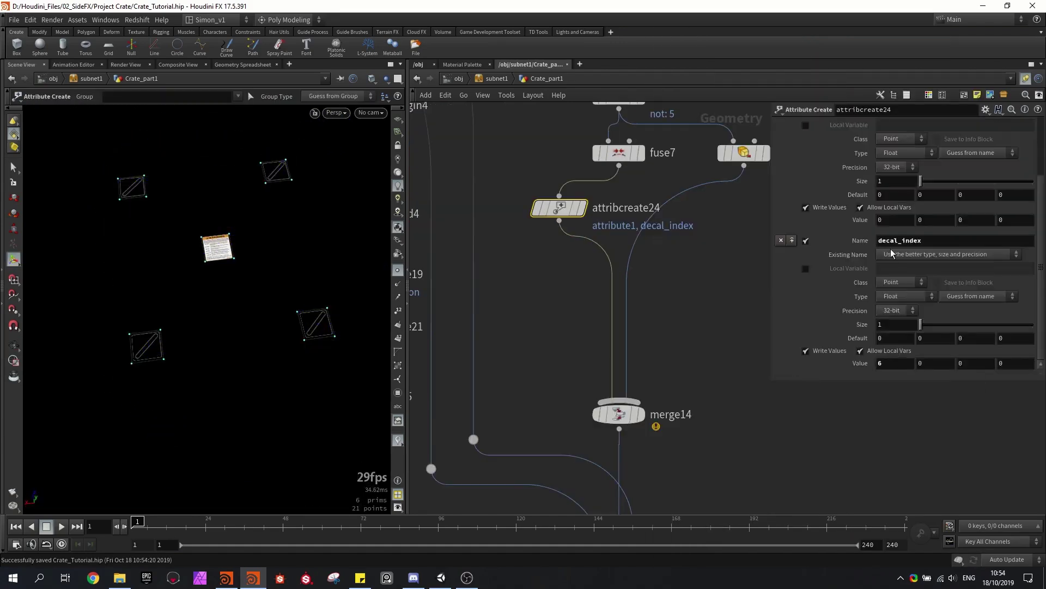
{"action": "scroll", "coordinate": [900, 234], "scroll_direction": "up", "scroll_amount": 2}
{"action": "left_click_drag", "start_coordinate": [919, 167], "coordinate": [857, 179]}
{"action": "type", "text": "scale"}
{"action": "key", "text": "Return"}
{"action": "middle_click_drag", "start_coordinate": [885, 291], "coordinate": [884, 287]}
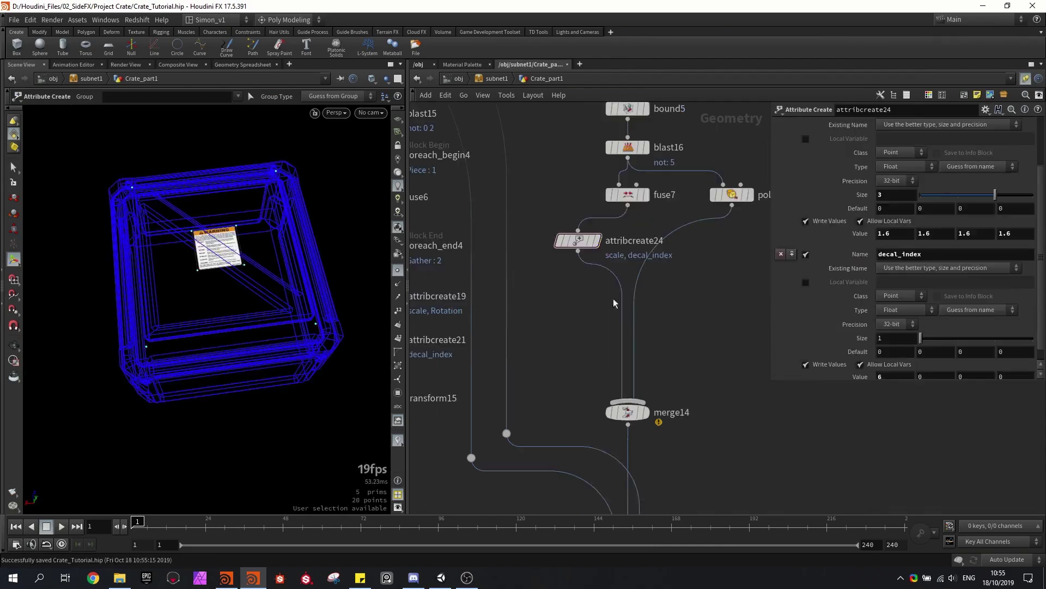
- Insert a Transform node between attribcreate24 and merge14
{"action": "key", "text": "Tab"}
{"action": "type", "text": "tra"}
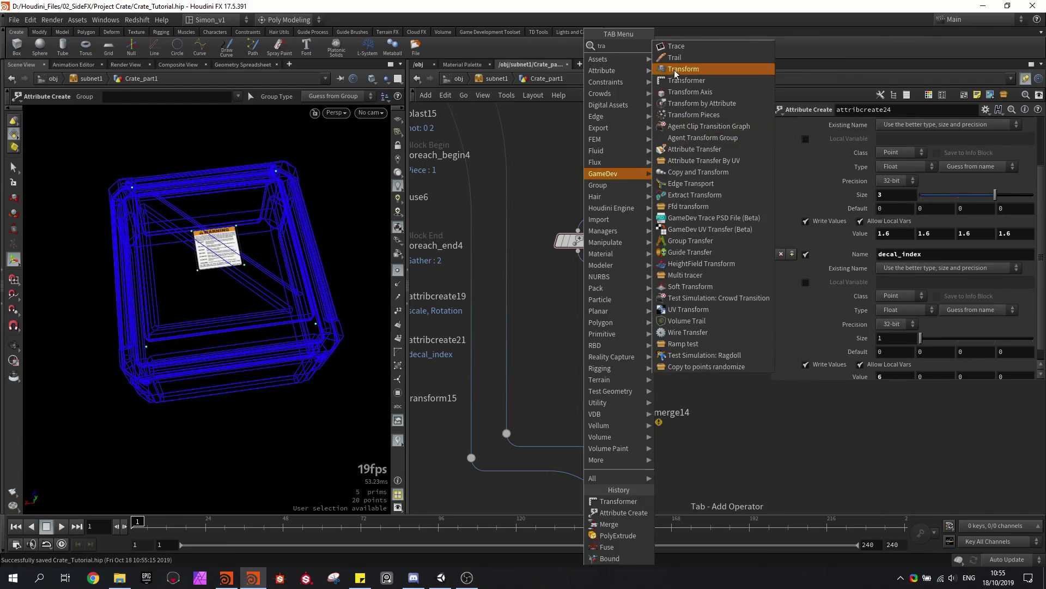
{"action": "left_click", "coordinate": [676, 71]}
{"action": "left_click", "coordinate": [620, 285]}
{"action": "left_click_drag", "start_coordinate": [621, 284], "coordinate": [588, 305]}
- Move the warning decal away from the lid's centre with the new Transform node and save the scene
{"action": "left_click_drag", "start_coordinate": [215, 304], "coordinate": [230, 284]}
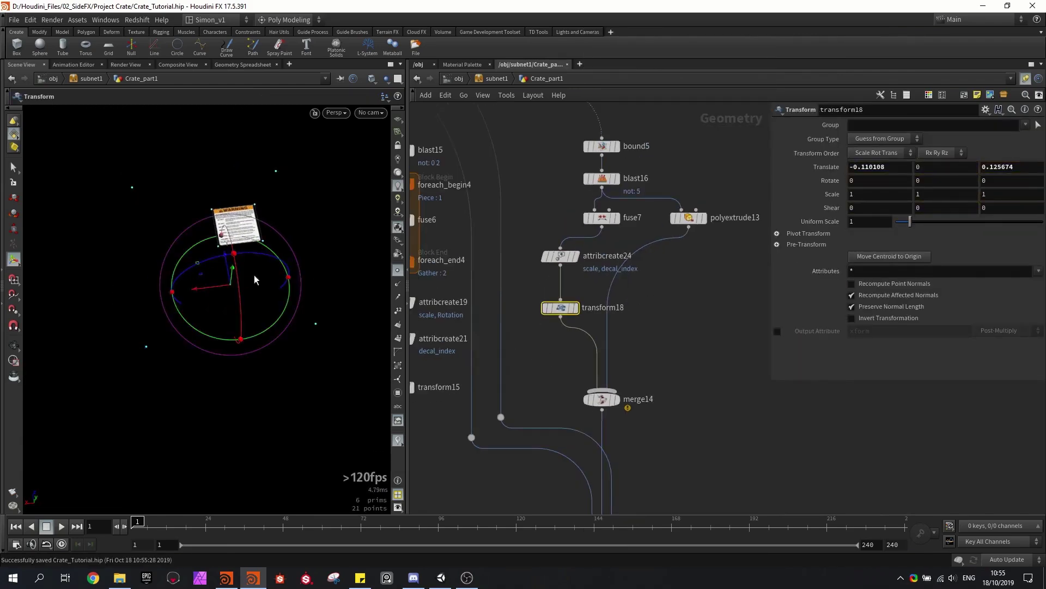
{"action": "left_click_drag", "start_coordinate": [198, 267], "coordinate": [169, 238]}
{"action": "key", "text": "ctrl+z"}
{"action": "left_click_drag", "start_coordinate": [167, 237], "coordinate": [161, 228]}
{"action": "key", "text": "ctrl+s"}
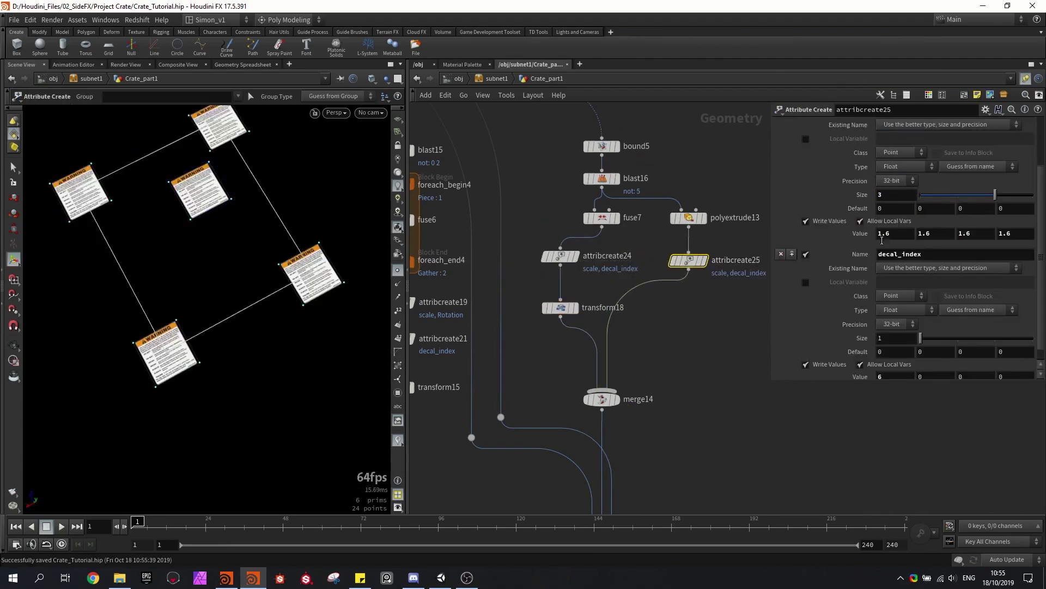
- Change attribcreate25's decal index to the screw decal, reduce its scale for the four lid corners, and save the scene
{"action": "scroll", "coordinate": [882, 240], "scroll_direction": "down", "scroll_amount": 1}
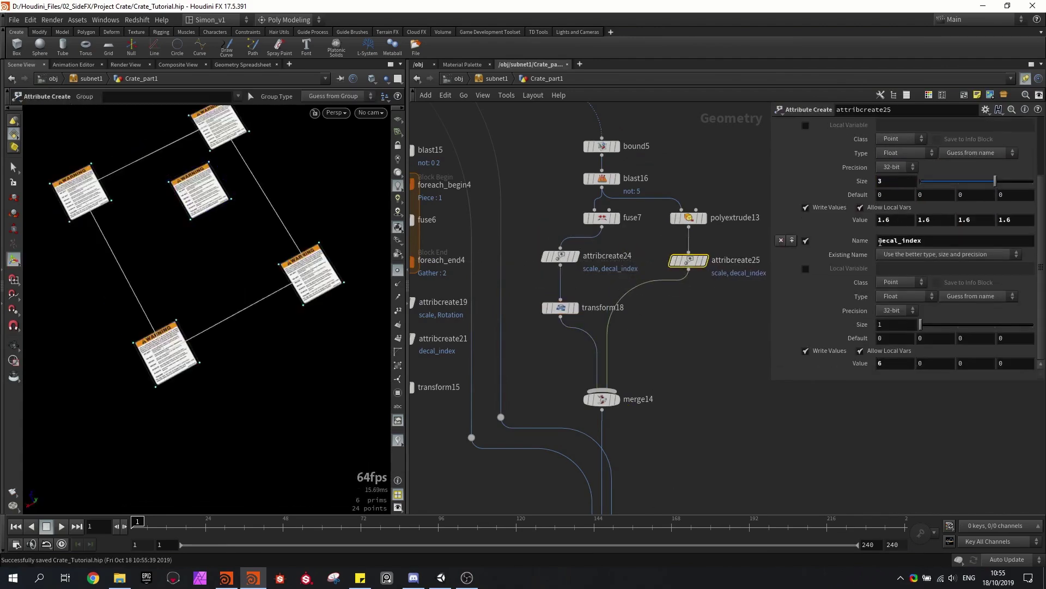
{"action": "middle_click_drag", "start_coordinate": [883, 338], "coordinate": [860, 339]}
{"action": "middle_click_drag", "start_coordinate": [877, 219], "coordinate": [872, 220]}
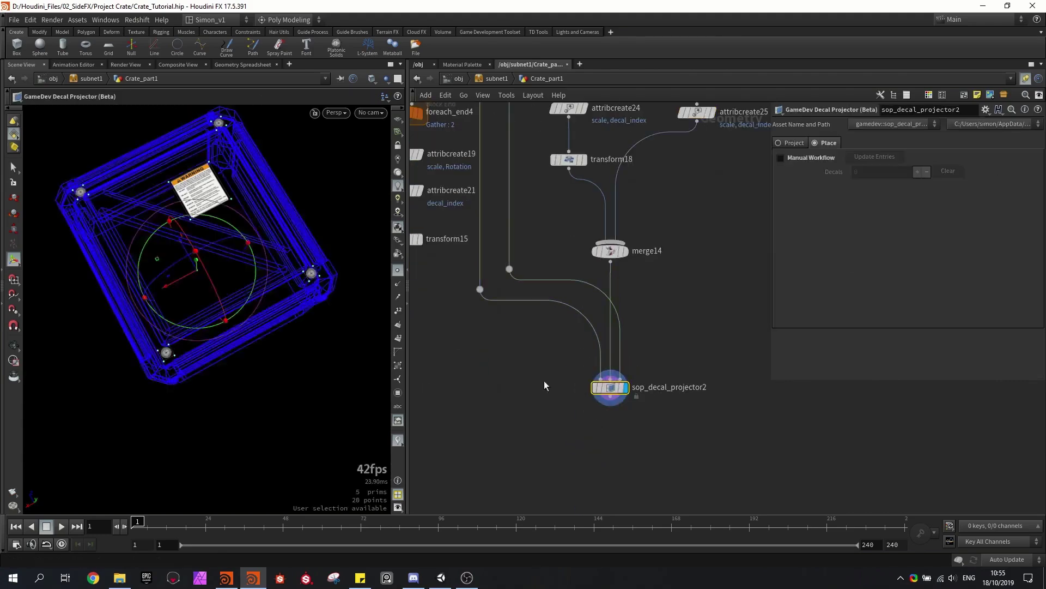
{"action": "left_click_drag", "start_coordinate": [229, 265], "coordinate": [230, 238], "text": "alt"}
{"action": "key", "text": "ctrl+s"}
- Insert a copy of the SurfaceOffset attribute node, attribcreate23, with value 0.002 between merge14 and sop_decal_projector2
{"action": "middle_click_drag", "start_coordinate": [704, 247], "coordinate": [670, 358]}
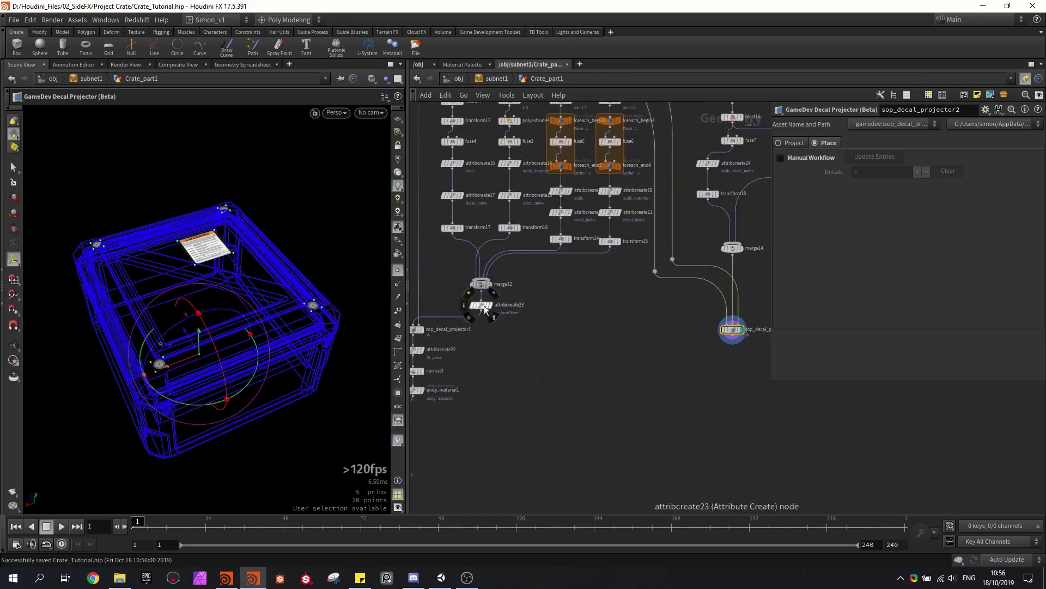
{"action": "left_click", "coordinate": [743, 275]}
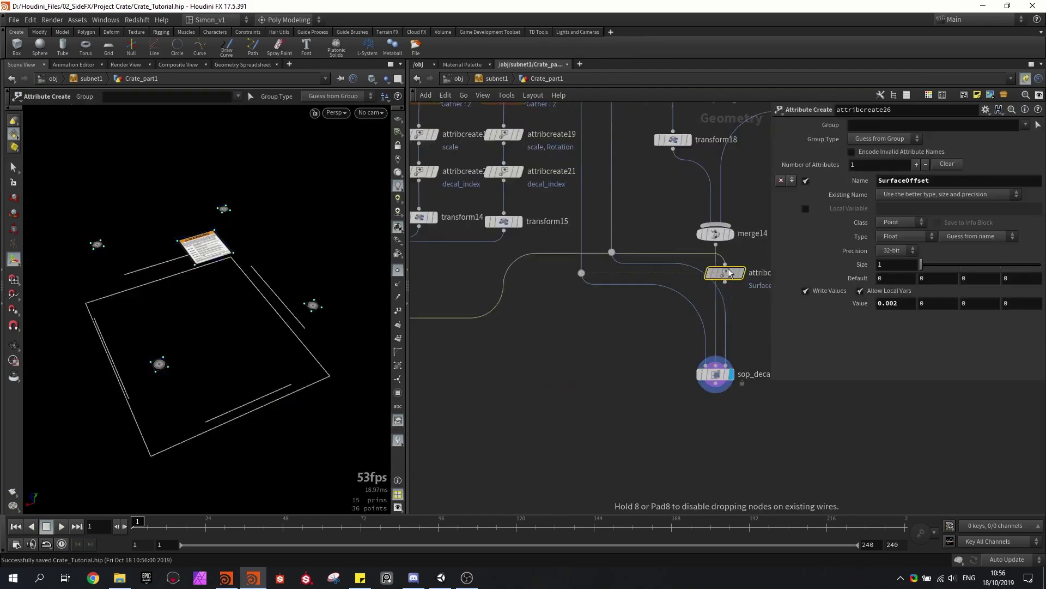
{"action": "scroll", "coordinate": [608, 339], "scroll_direction": "down", "scroll_amount": 5}
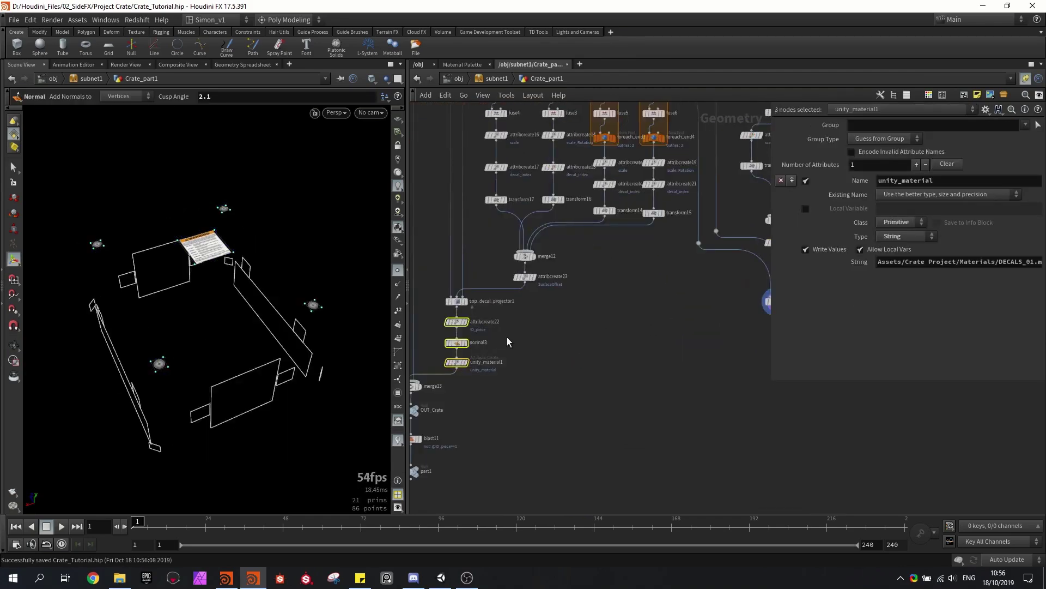
- Move normal3 and unity_material1 down to make room, and place a copy of attribcreate22 below sop_decal_projector2
{"action": "scroll", "coordinate": [507, 338], "scroll_direction": "down", "scroll_amount": 1}
{"action": "middle_click_drag", "start_coordinate": [469, 336], "coordinate": [513, 301]}
{"action": "left_click_drag", "start_coordinate": [551, 464], "coordinate": [431, 299]}
{"action": "left_click_drag", "start_coordinate": [485, 309], "coordinate": [487, 377]}
{"action": "left_click", "coordinate": [536, 322]}
{"action": "key", "text": "Tab"}
{"action": "left_click_drag", "start_coordinate": [546, 300], "coordinate": [756, 294], "text": "alt"}
{"action": "scroll", "coordinate": [737, 308], "scroll_direction": "up", "scroll_amount": 2}
{"action": "middle_click_drag", "start_coordinate": [737, 308], "coordinate": [680, 326]}
- Merge both decal branches into a new Merge node feeding normal3 and display the crate's final part1 output
{"action": "left_click_drag", "start_coordinate": [703, 275], "coordinate": [544, 332]}
{"action": "left_click", "coordinate": [714, 300]}
{"action": "scroll", "coordinate": [687, 326], "scroll_direction": "down", "scroll_amount": 3}
{"action": "key", "text": "Tab"}
{"action": "type", "text": "merge"}
{"action": "key", "text": "Return"}
{"action": "left_click", "coordinate": [543, 336]}
{"action": "left_click", "coordinate": [478, 310]}
{"action": "scroll", "coordinate": [477, 314], "scroll_direction": "up", "scroll_amount": 2}
{"action": "left_click_drag", "start_coordinate": [474, 314], "coordinate": [477, 405]}
{"action": "middle_click_drag", "start_coordinate": [543, 404], "coordinate": [579, 358]}
{"action": "scroll", "coordinate": [579, 357], "scroll_direction": "down", "scroll_amount": 2}
{"action": "left_click", "coordinate": [492, 471]}
{"action": "middle_click_drag", "start_coordinate": [766, 279], "coordinate": [621, 328]}
{"action": "scroll", "coordinate": [629, 327], "scroll_direction": "up", "scroll_amount": 2}
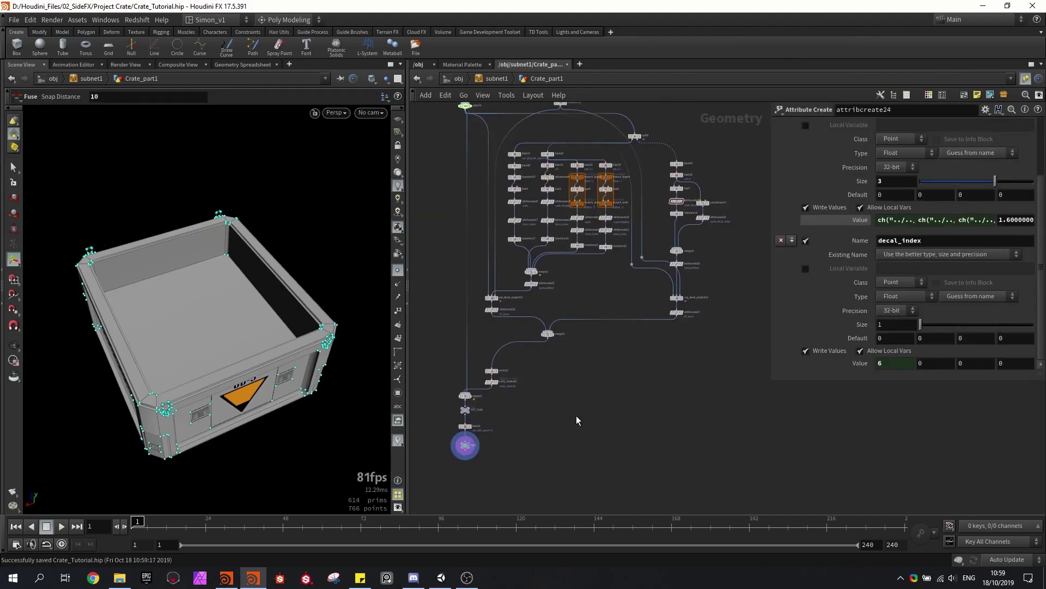
- Switch to Unity, rebuild the Crate_Generator1 asset, and view the decals on the crate lid
{"action": "left_click", "coordinate": [440, 579]}
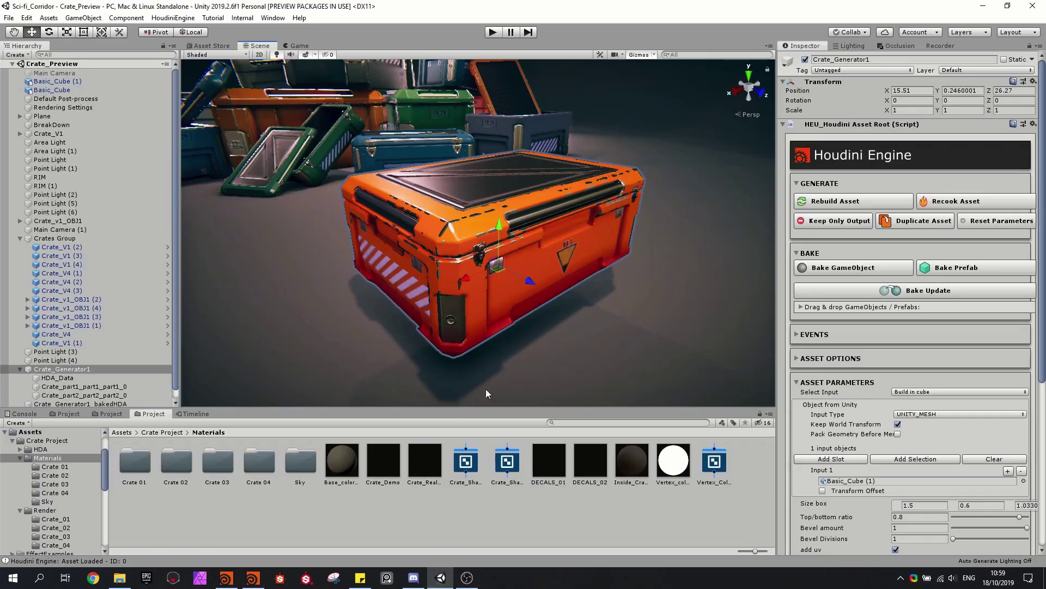
{"action": "left_click", "coordinate": [845, 207]}
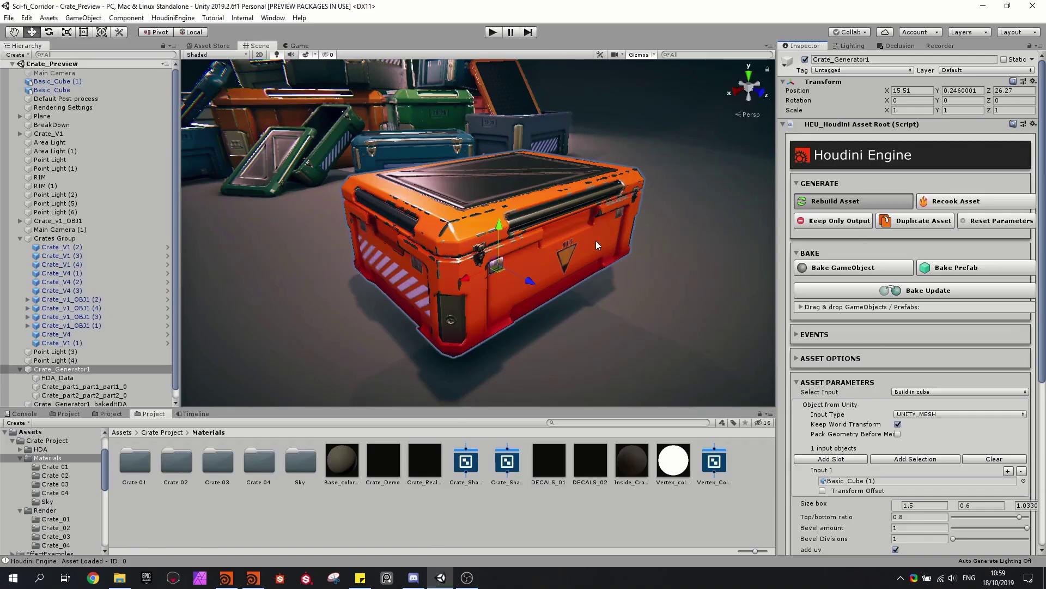
{"action": "left_click_drag", "start_coordinate": [592, 244], "coordinate": [442, 321], "text": "alt"}
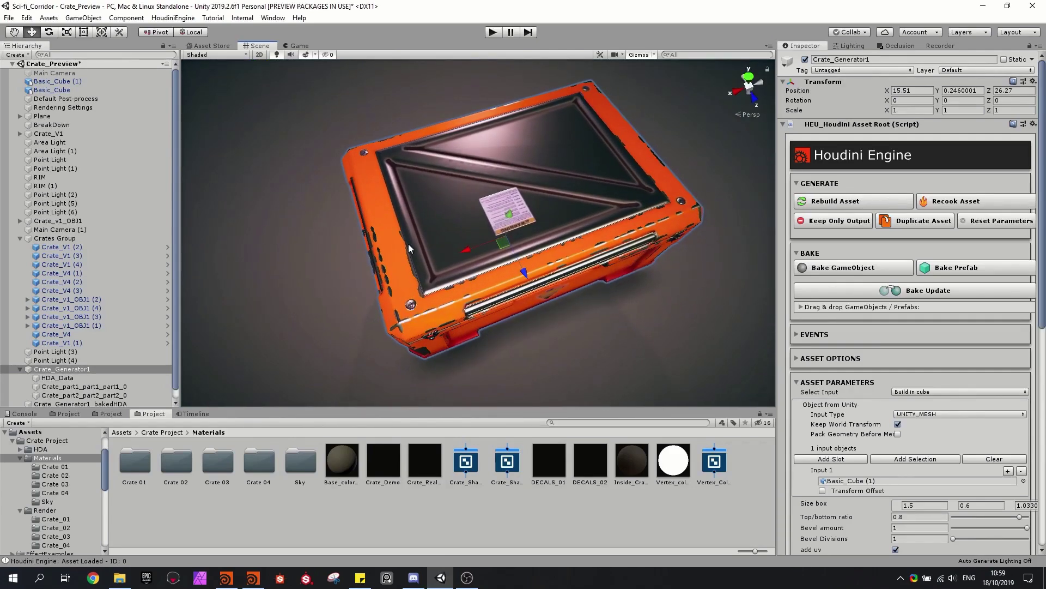
{"action": "left_click_drag", "start_coordinate": [526, 248], "coordinate": [641, 231], "text": "alt"}
- Show the asset's decal parameters for the top part and adjust the scale of the second decal set
{"action": "scroll", "coordinate": [937, 282], "scroll_direction": "down", "scroll_amount": 10}
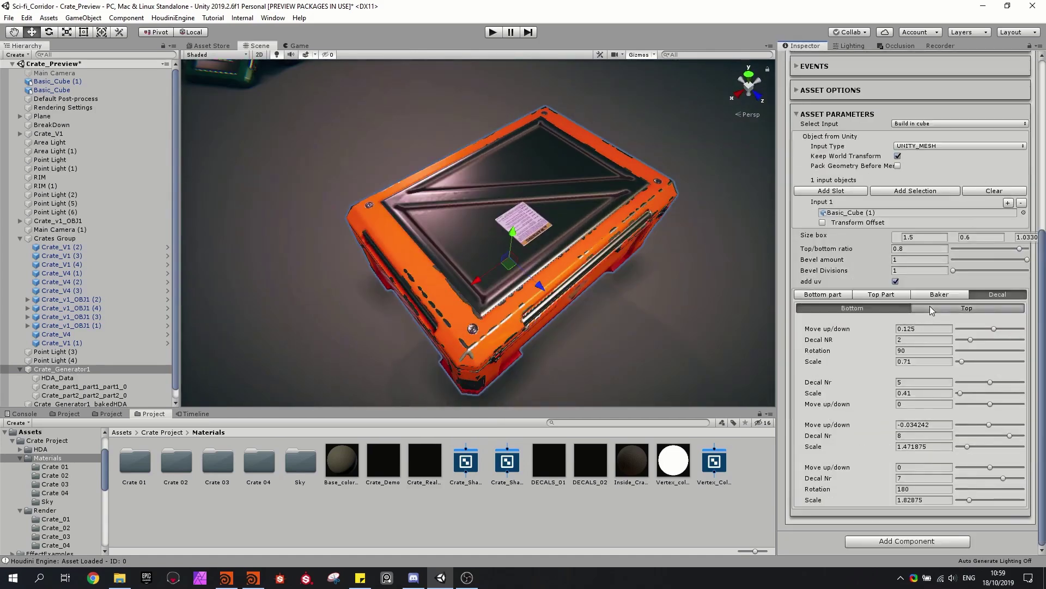
{"action": "left_click", "coordinate": [930, 308]}
{"action": "left_click", "coordinate": [895, 437]}
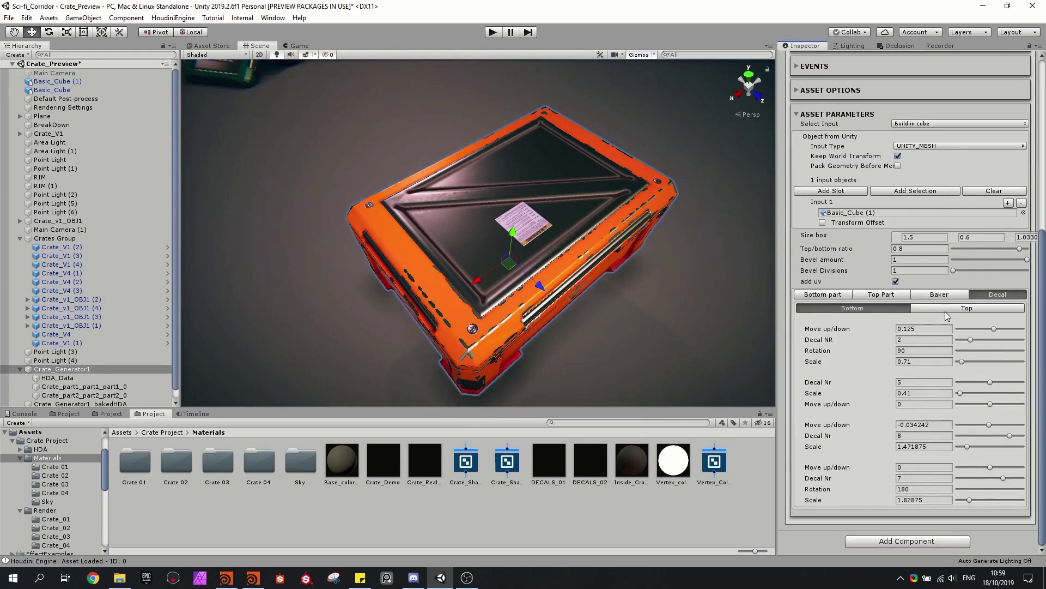
{"action": "left_click", "coordinate": [947, 313]}
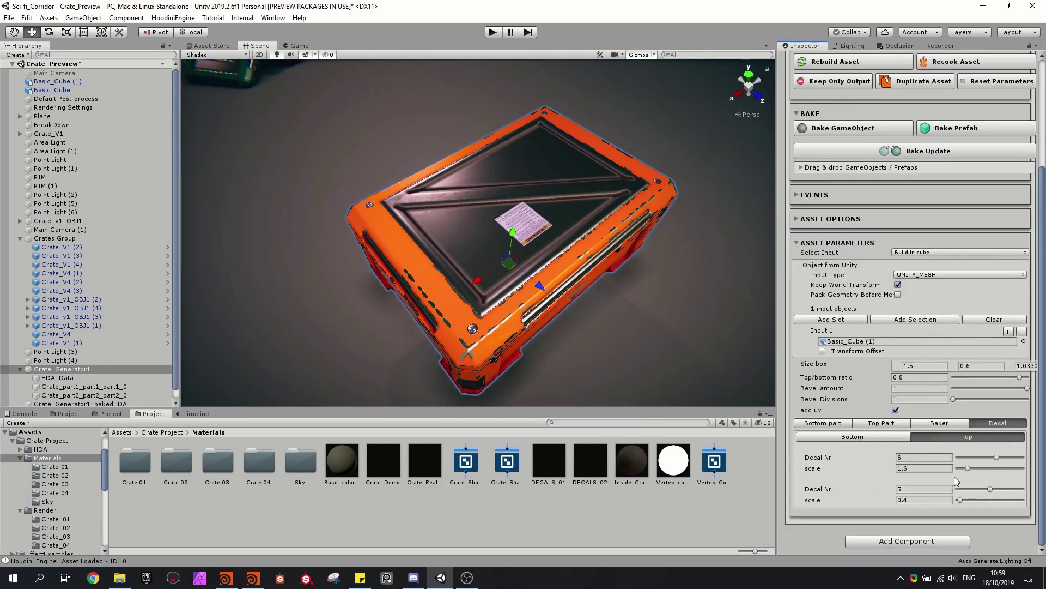
{"action": "left_click_drag", "start_coordinate": [962, 500], "coordinate": [963, 500]}
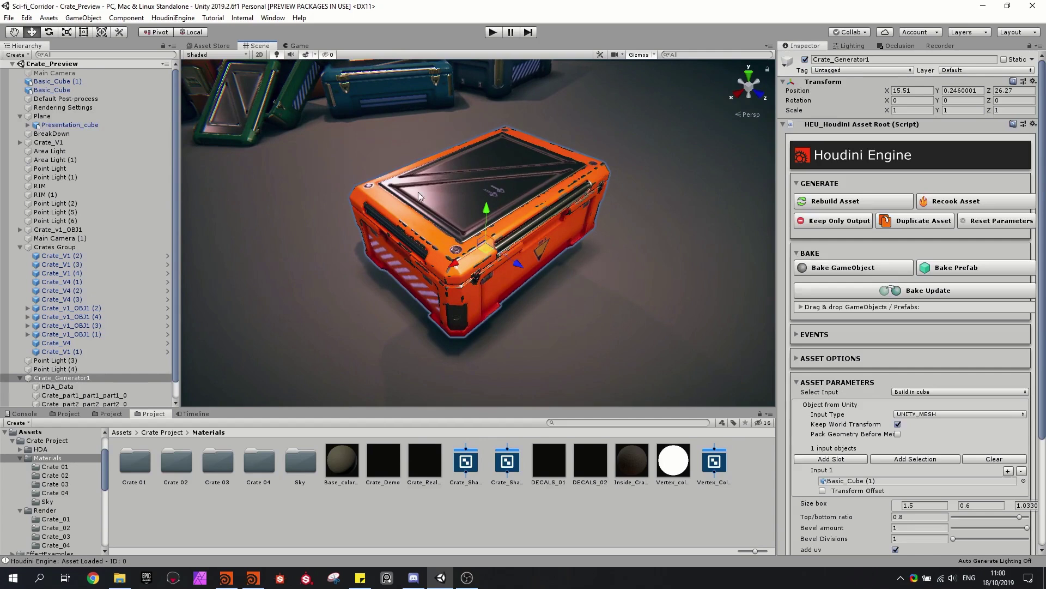
- Bake the crate generator as a prefab, and open the baked prefab in the Crate_Generator2 folder to view it
{"action": "left_click", "coordinate": [949, 268]}
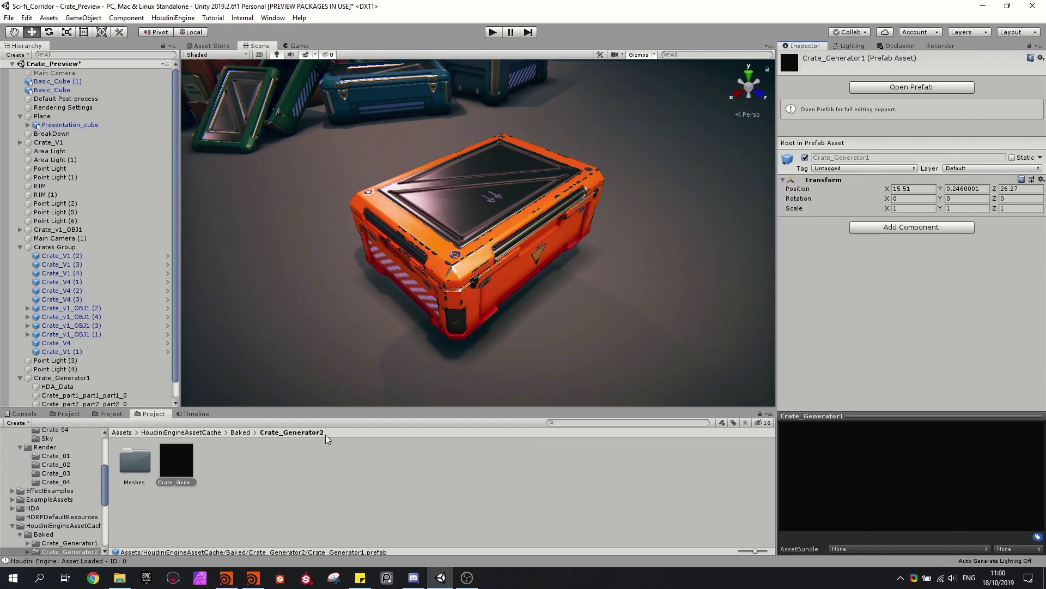
{"action": "left_click", "coordinate": [184, 461]}
{"action": "double_click", "coordinate": [176, 462]}
{"action": "left_click_drag", "start_coordinate": [586, 278], "coordinate": [715, 225], "text": "alt"}
{"action": "left_click_drag", "start_coordinate": [469, 238], "coordinate": [475, 316], "text": "alt"}
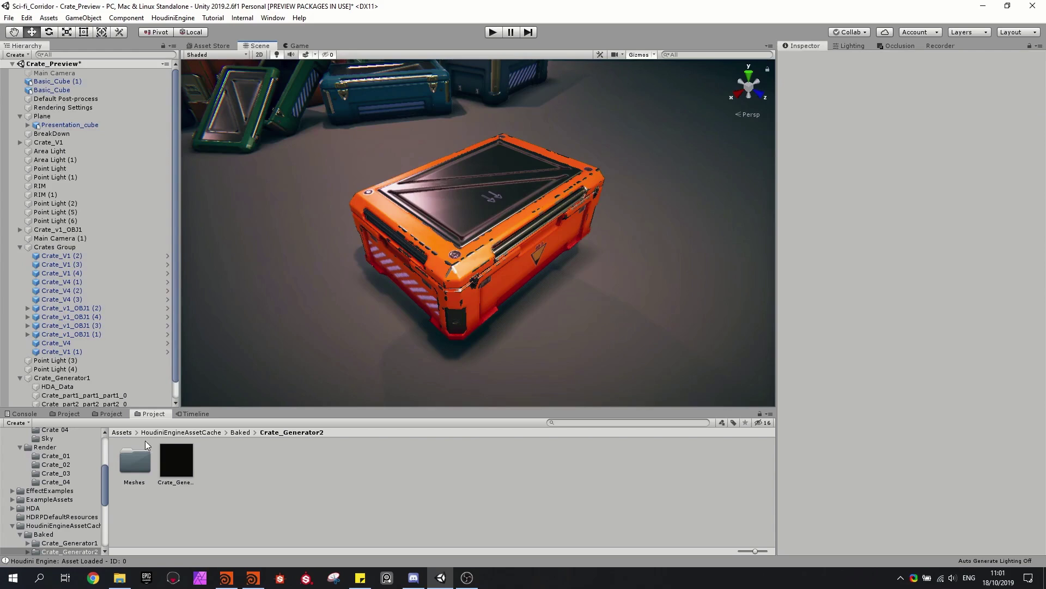
- Select the crate's part 1 mesh in the scene and examine its materials and appearance
{"action": "scroll", "coordinate": [51, 469], "scroll_direction": "up", "scroll_amount": 1}
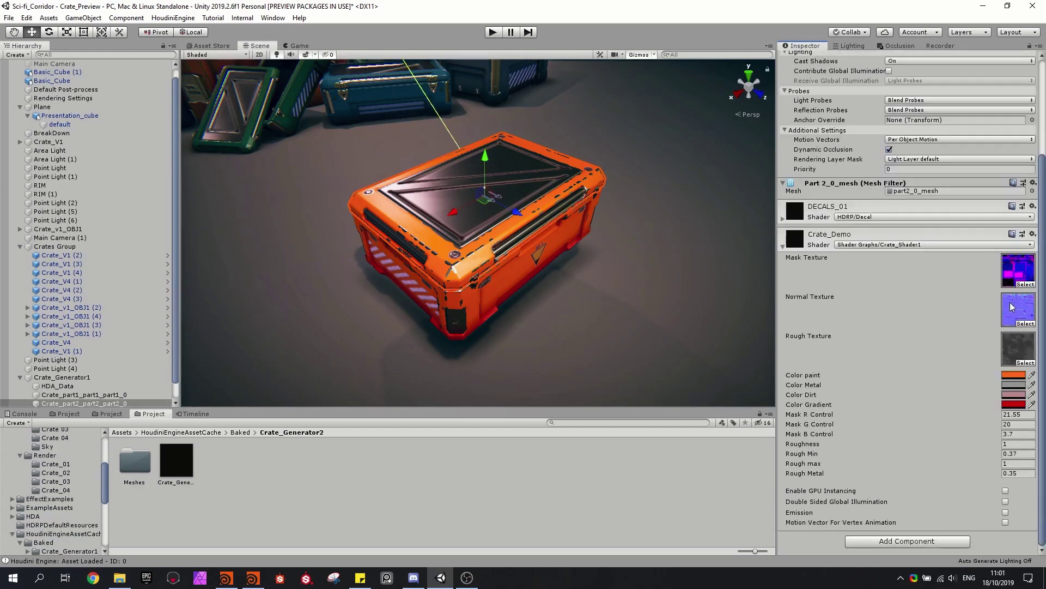
{"action": "left_click", "coordinate": [472, 259]}
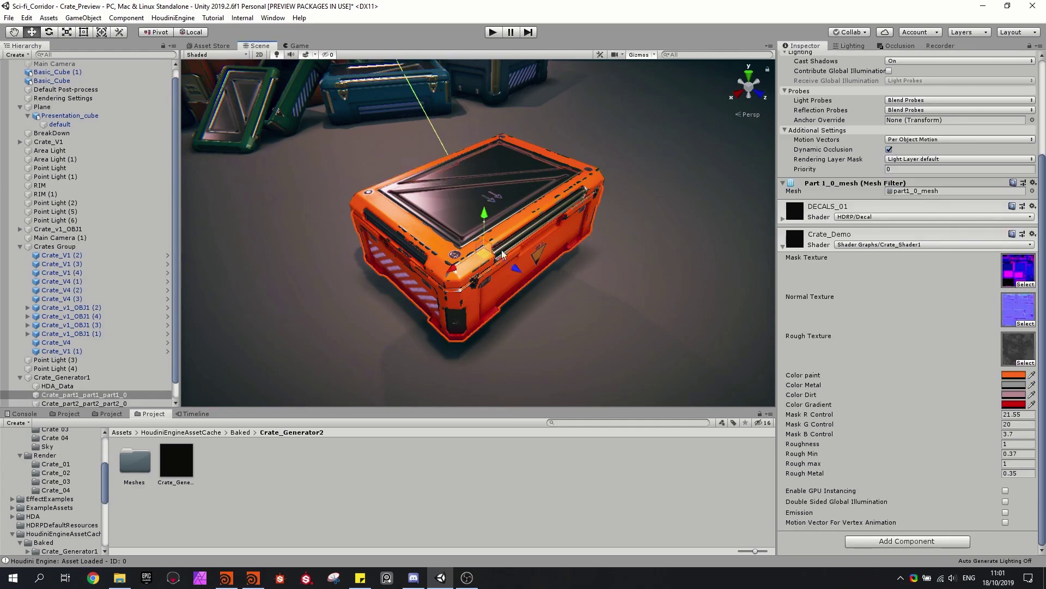
{"action": "right_click_drag", "start_coordinate": [540, 275], "coordinate": [527, 266]}
{"action": "key", "text": "w"}
{"action": "left_click_drag", "start_coordinate": [527, 265], "coordinate": [531, 272], "text": "alt"}
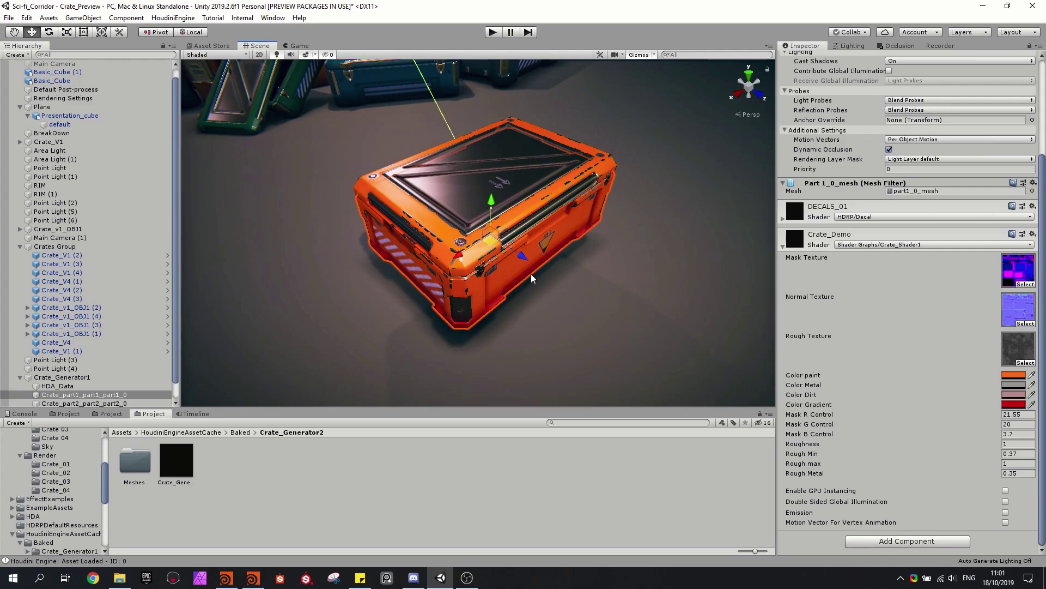
{"action": "left_click_drag", "start_coordinate": [534, 273], "coordinate": [532, 271], "text": "alt"}
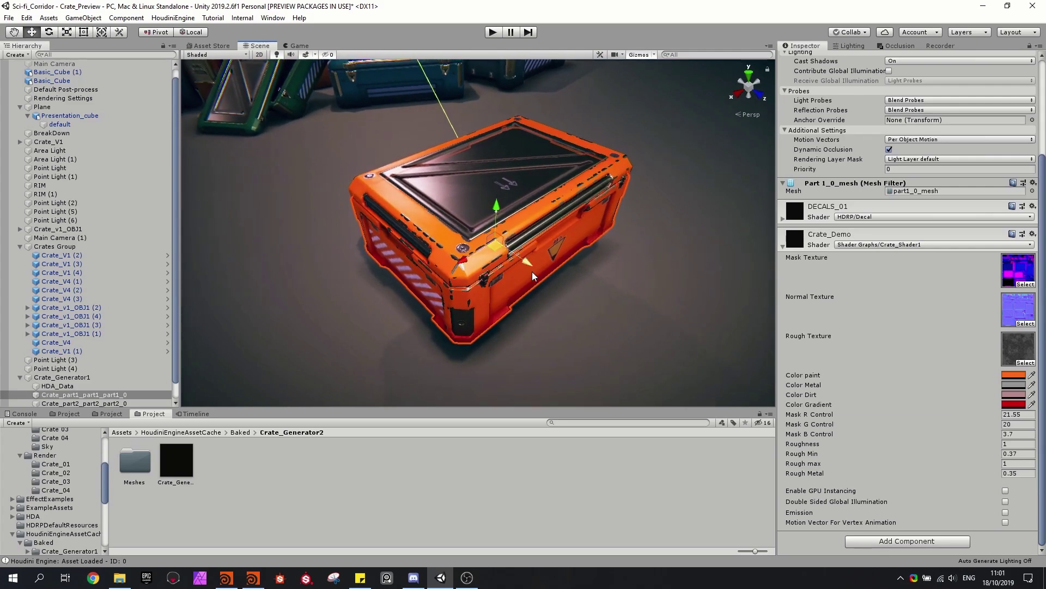